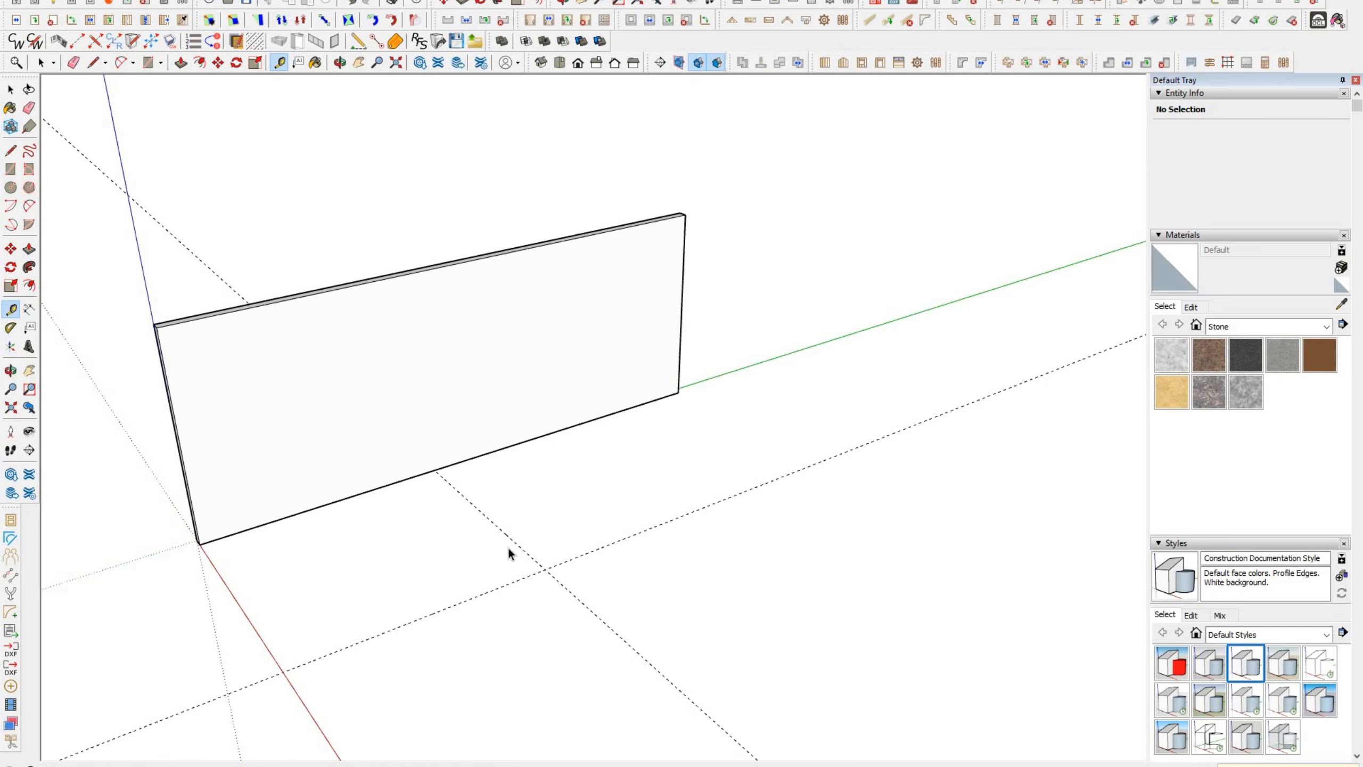
# Step: Complete a three-sided room by adding a back wall and a second side wall to the existing wall along the guides
pyautogui.moveTo(508, 548); pyautogui.dragTo(630, 387, button='middle')
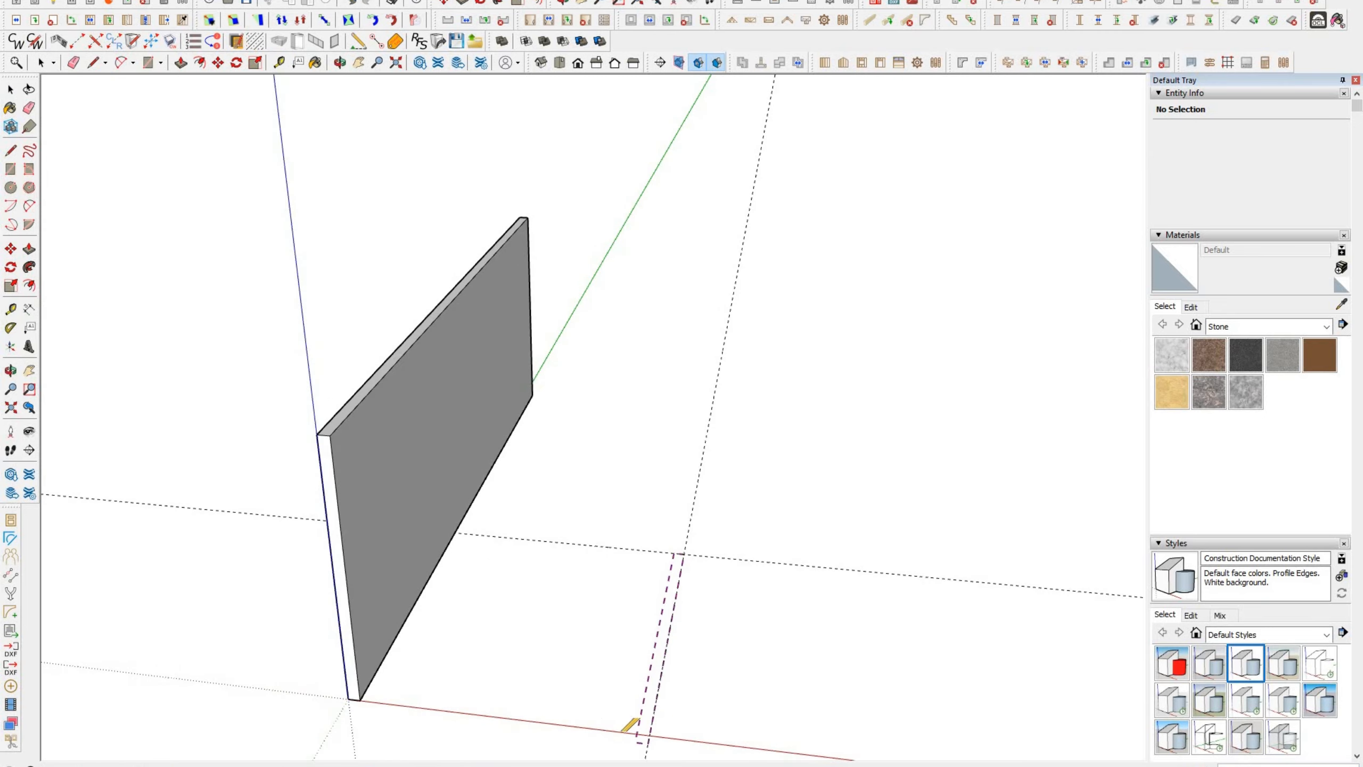
pyautogui.moveTo(663, 718); pyautogui.dragTo(530, 467, button='middle')
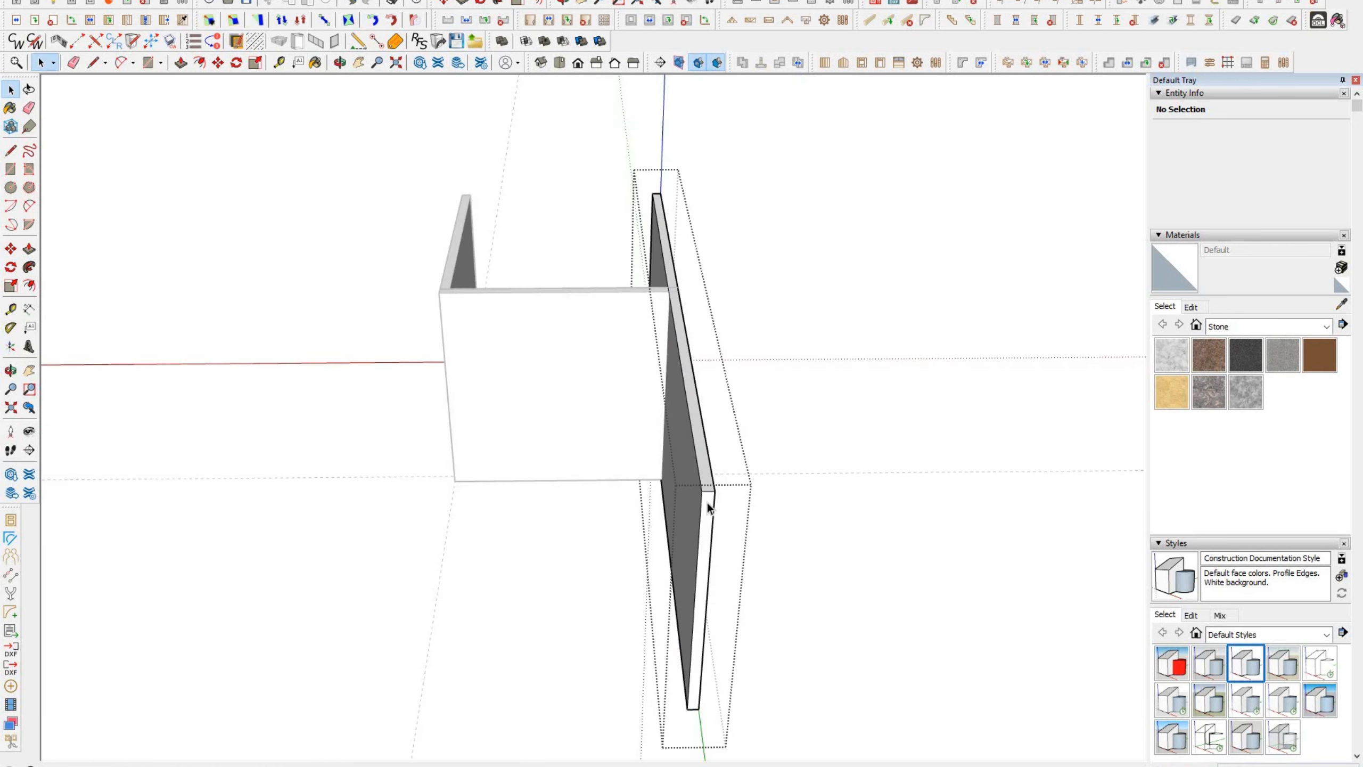
pyautogui.click(673, 293)
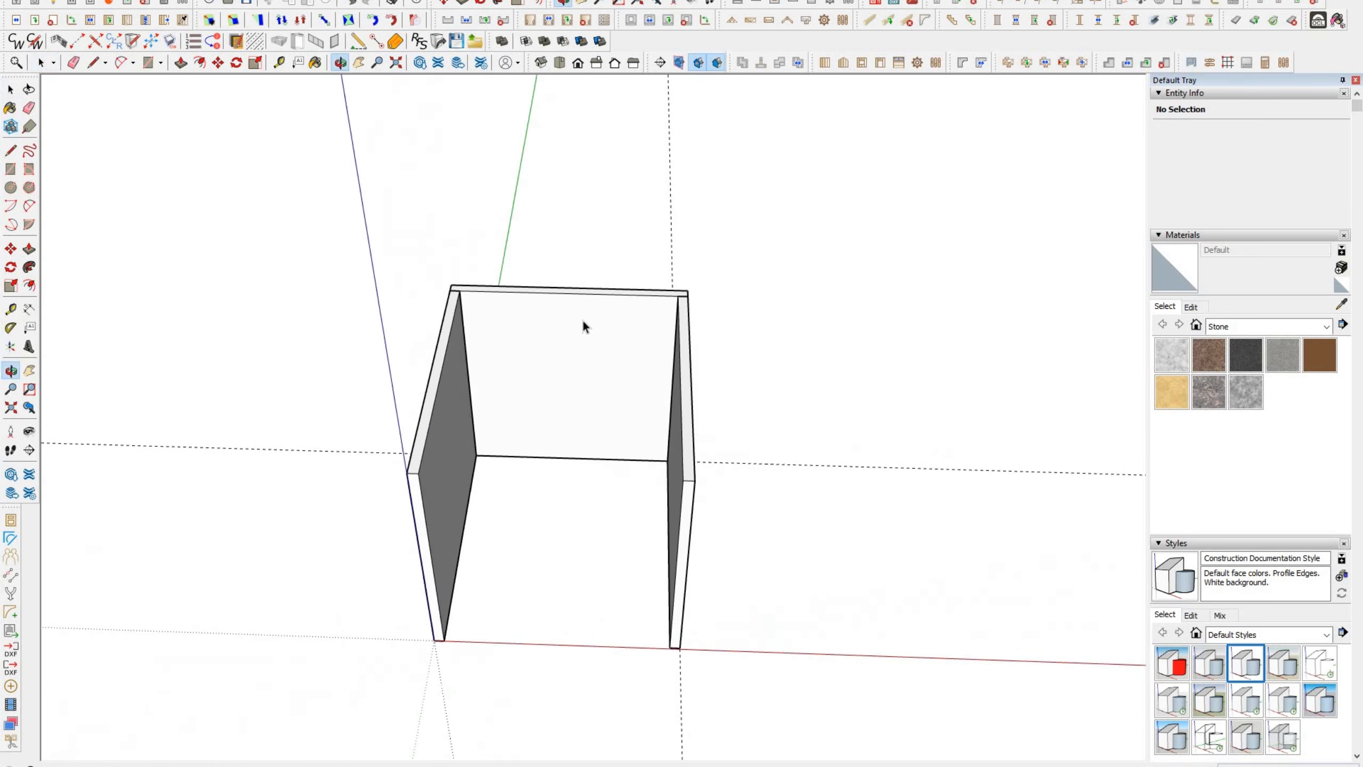
pyautogui.moveTo(582, 319); pyautogui.dragTo(356, 488, button='middle')
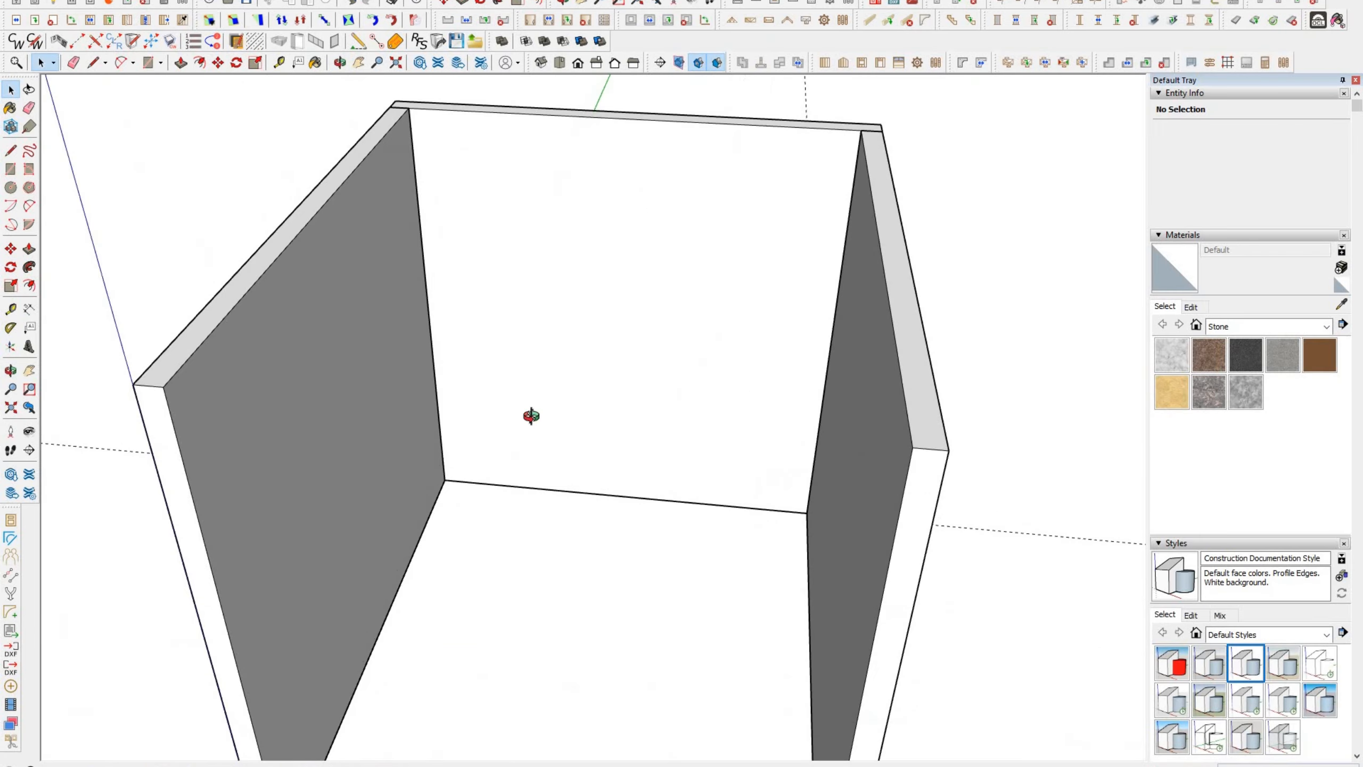
pyautogui.moveTo(532, 416); pyautogui.dragTo(746, 548, button='middle')
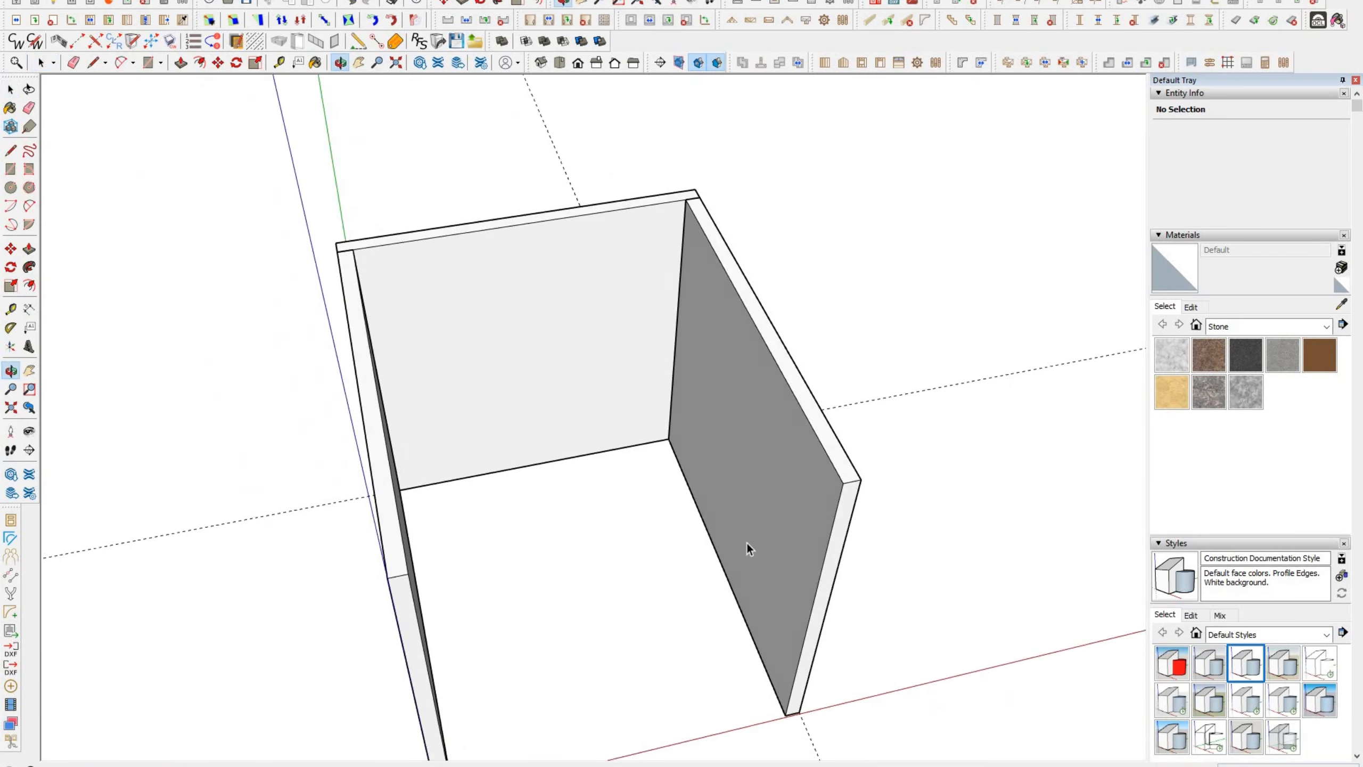
# Step: Offset a depth guide across the floor, parallel to the inner base edge of the side wall at the origin
pyautogui.scroll(2, 746, 548)
pyautogui.press('t')
pyautogui.click(707, 513)
pyautogui.moveTo(600, 521); pyautogui.dragTo(361, 548, button='middle')
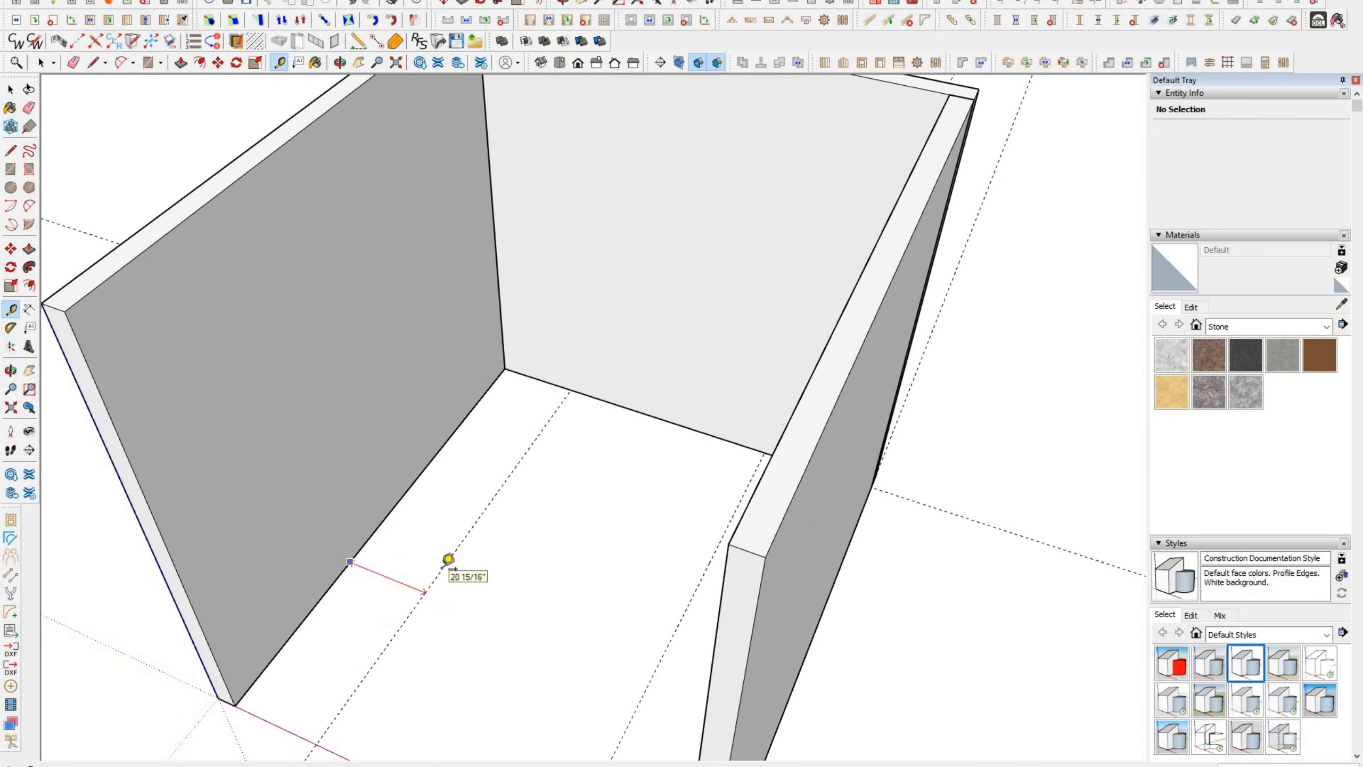
pyautogui.moveTo(448, 560); pyautogui.dragTo(409, 566, button='middle')
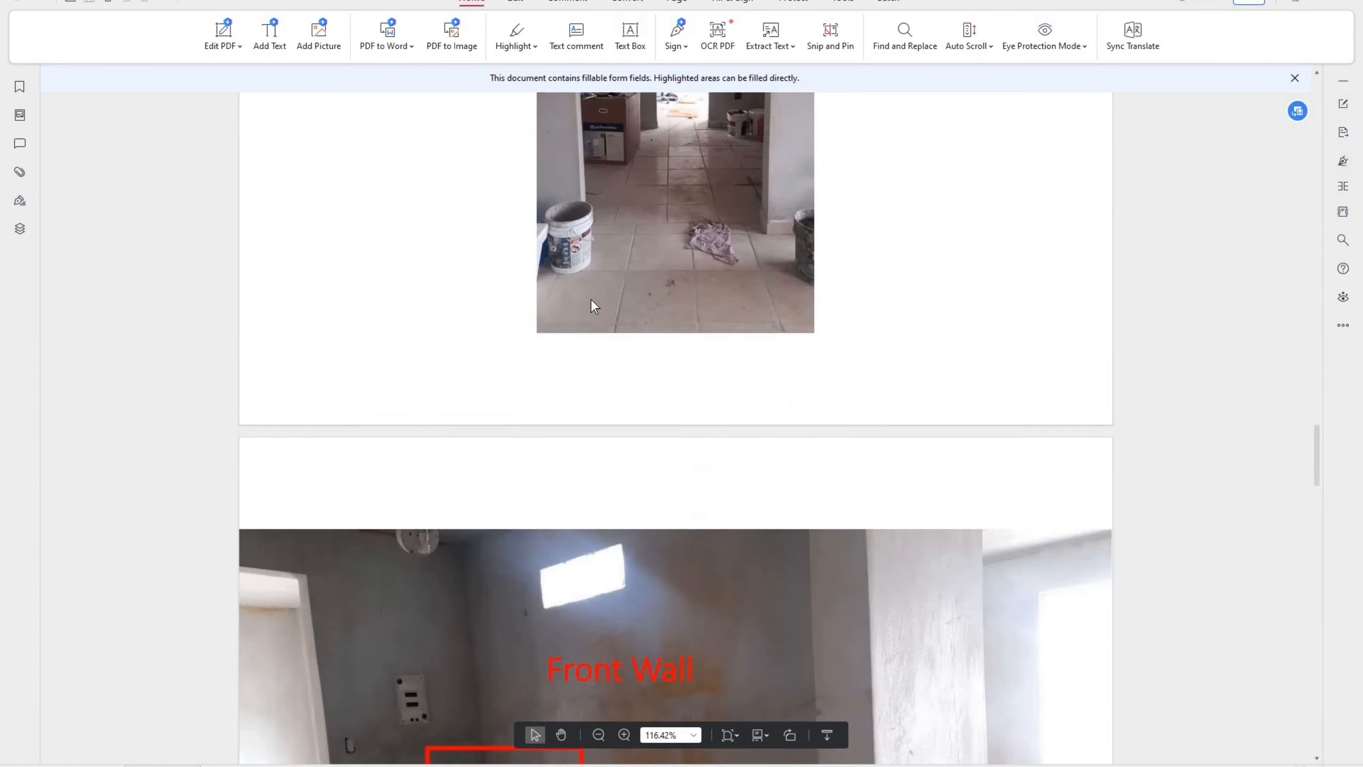
# Step: Look up the refrigerator's dimensions in the project PDF and offset a width guide across the floor from the red axis
pyautogui.scroll(-15, 590, 299)
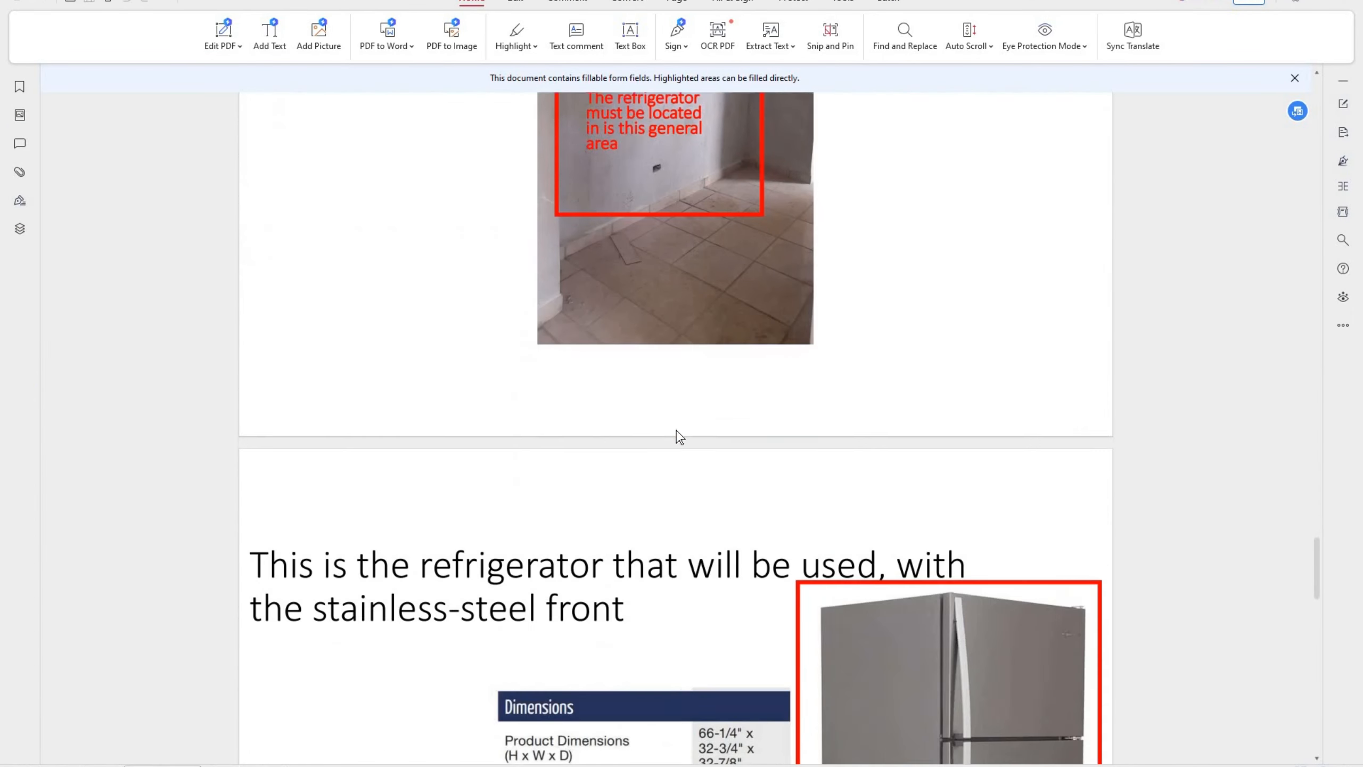
pyautogui.scroll(-5, 678, 436)
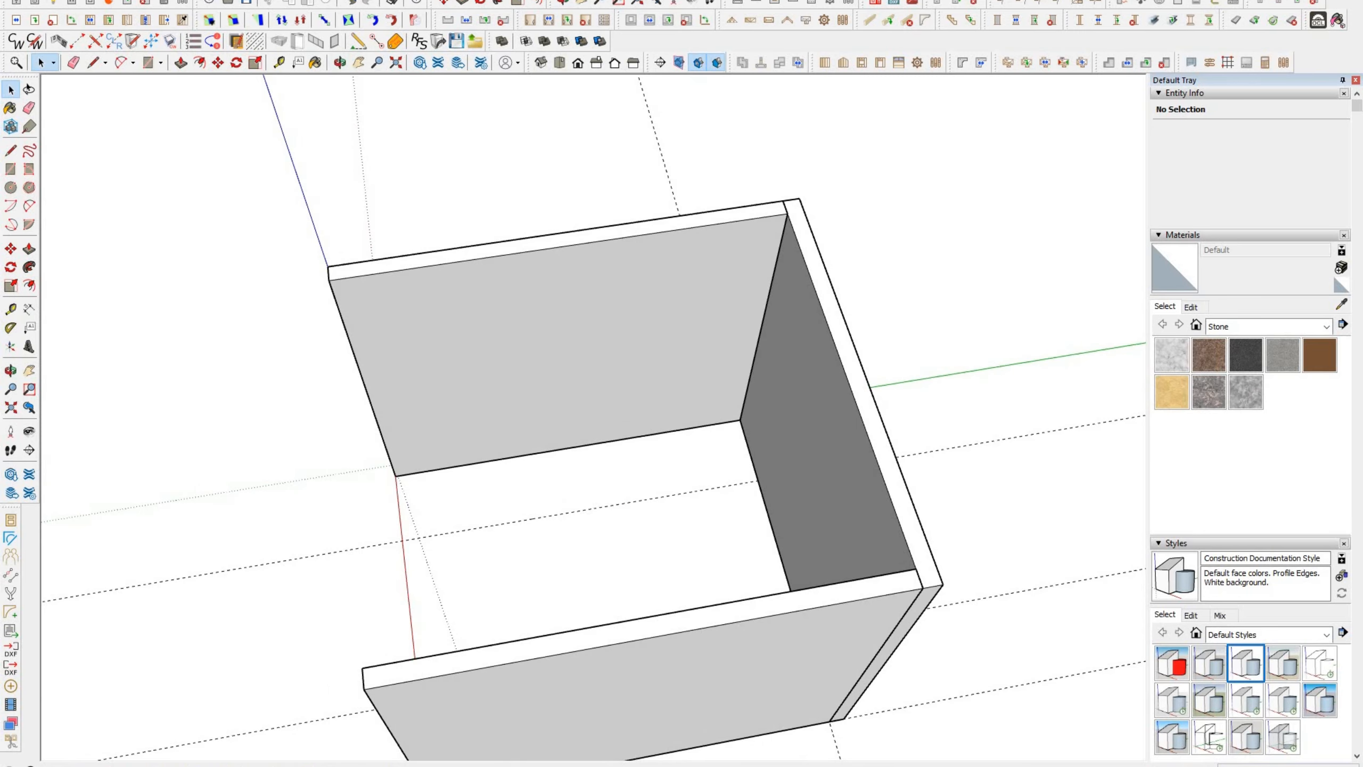
pyautogui.scroll(3, 409, 521)
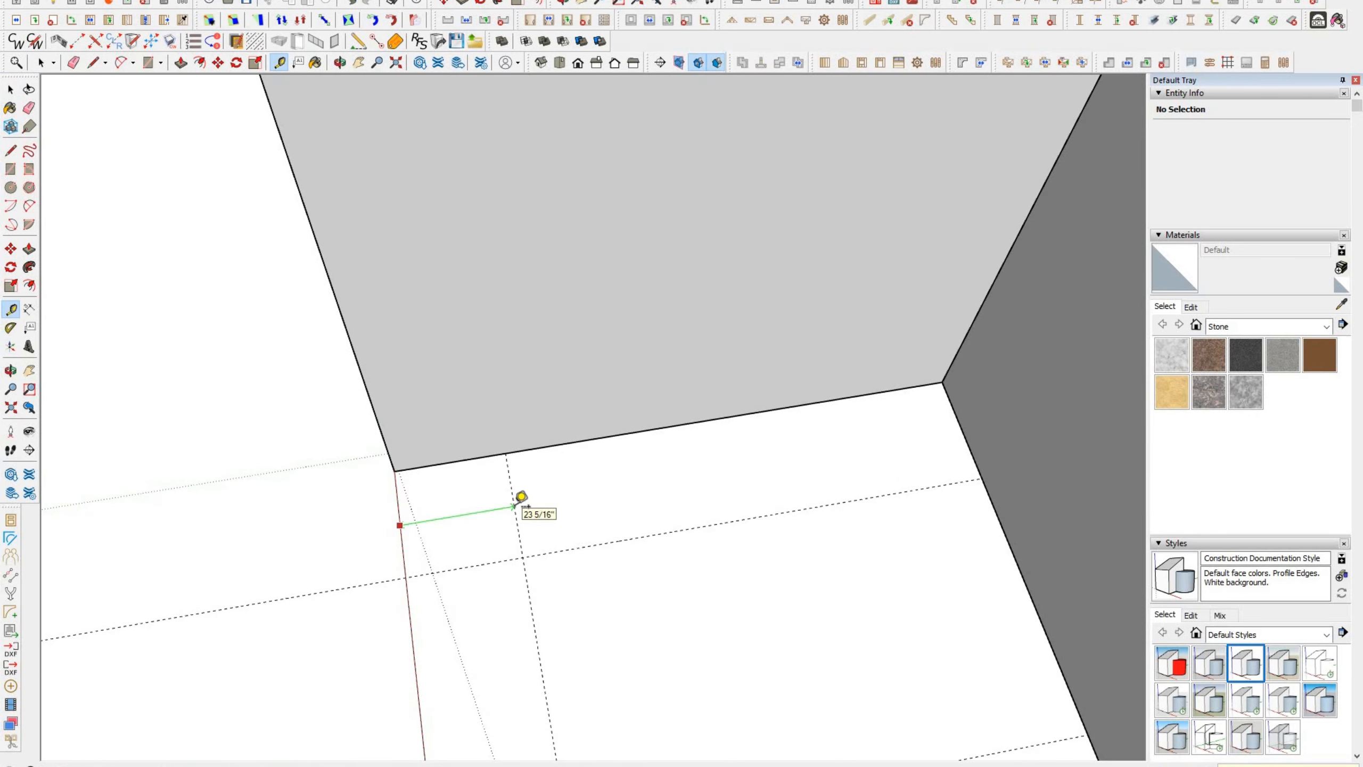
pyautogui.press('Escape')
pyautogui.scroll(-3, 514, 507)
pyautogui.moveTo(393, 527); pyautogui.dragTo(177, 580, button='middle')
pyautogui.press('space')
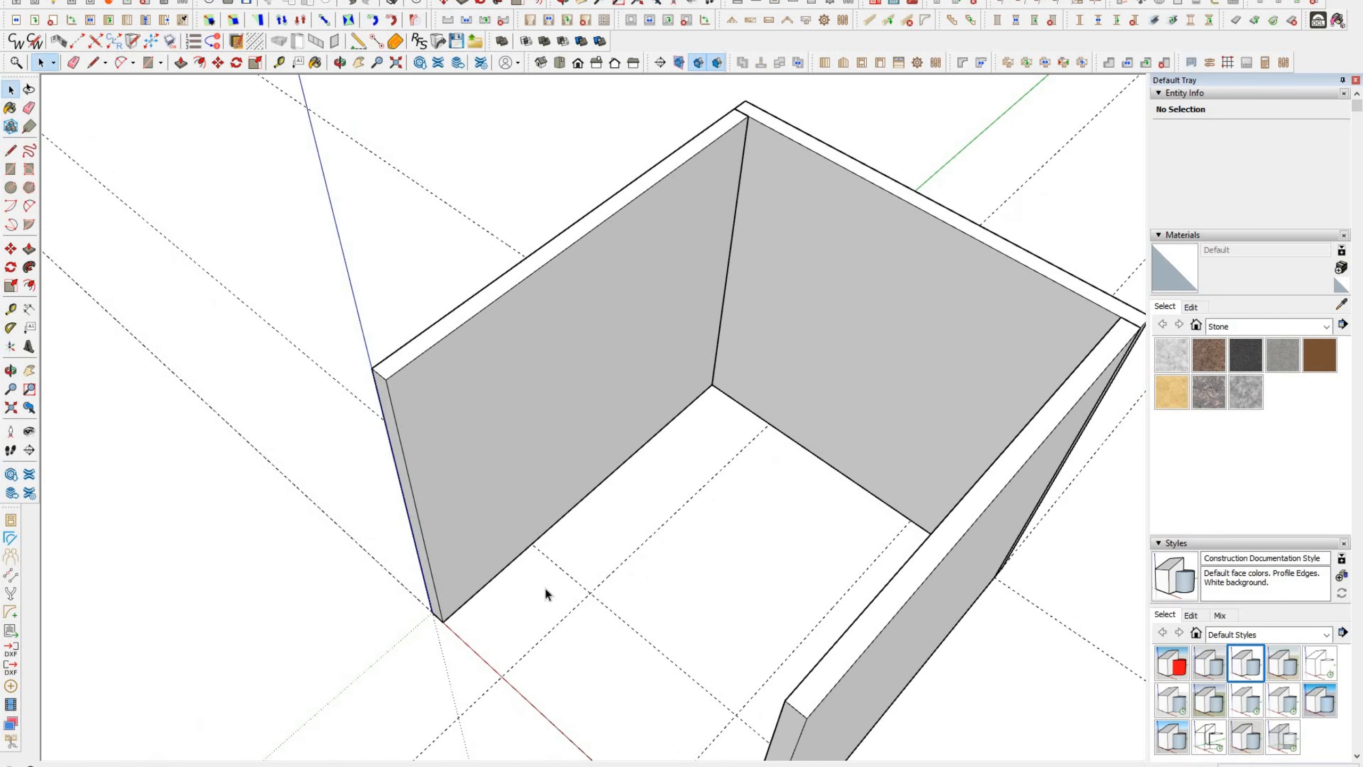
# Step: Add a guide directly above the floor's depth guide to mark the refrigerator's height
pyautogui.press('t')
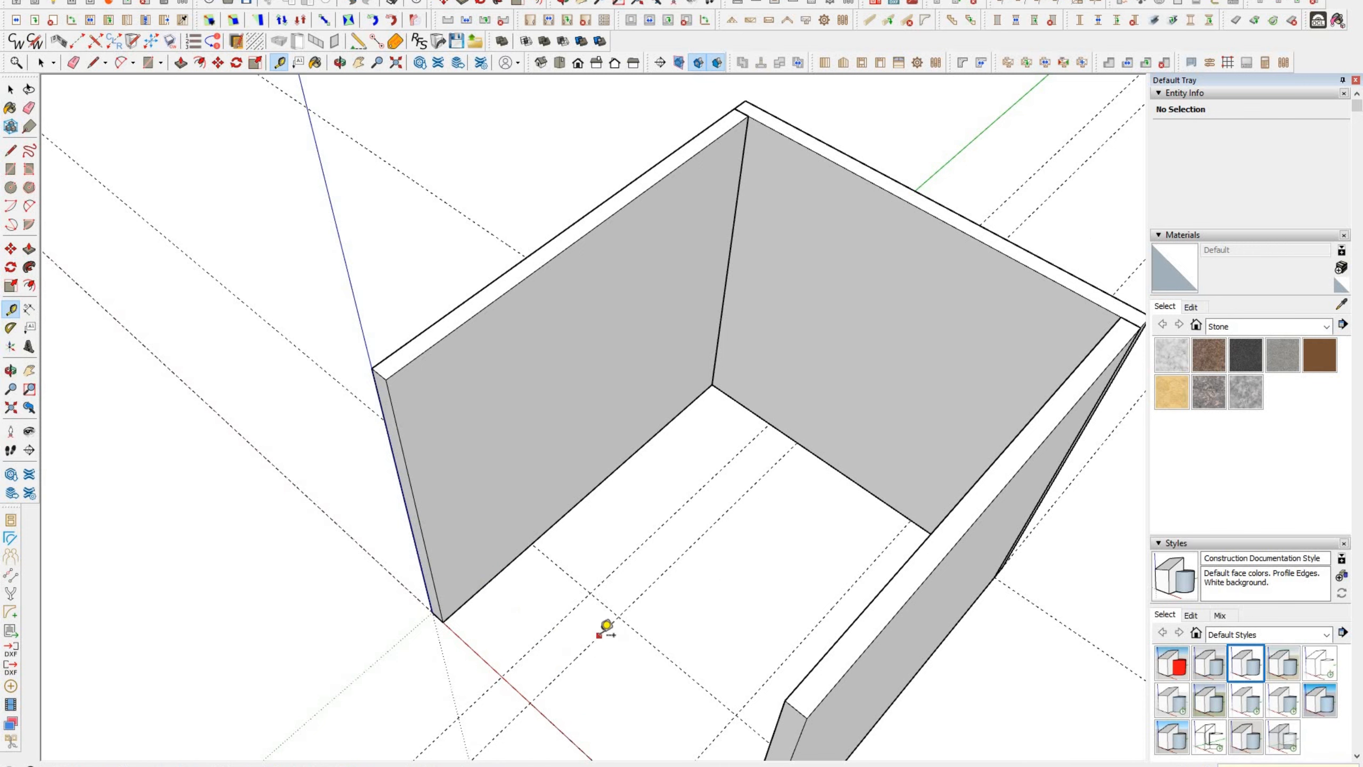
pyautogui.click(600, 635)
pyautogui.click(601, 428)
pyautogui.scroll(-3, 556, 384)
pyautogui.moveTo(556, 383); pyautogui.dragTo(523, 496, button='middle')
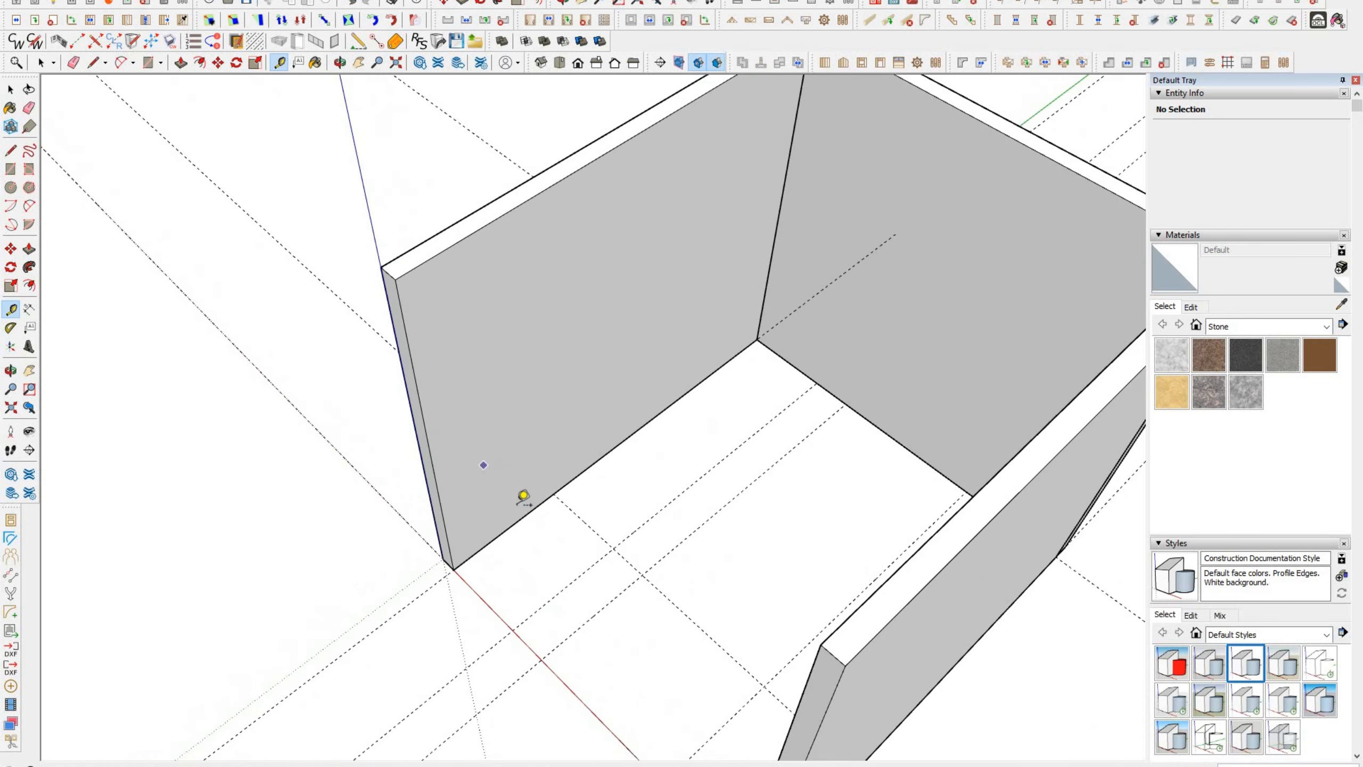
# Step: Copy the two width guides from the floor straight up to the raised height guide
pyautogui.scroll(4, 608, 561)
pyautogui.press('m')
pyautogui.click(646, 590)
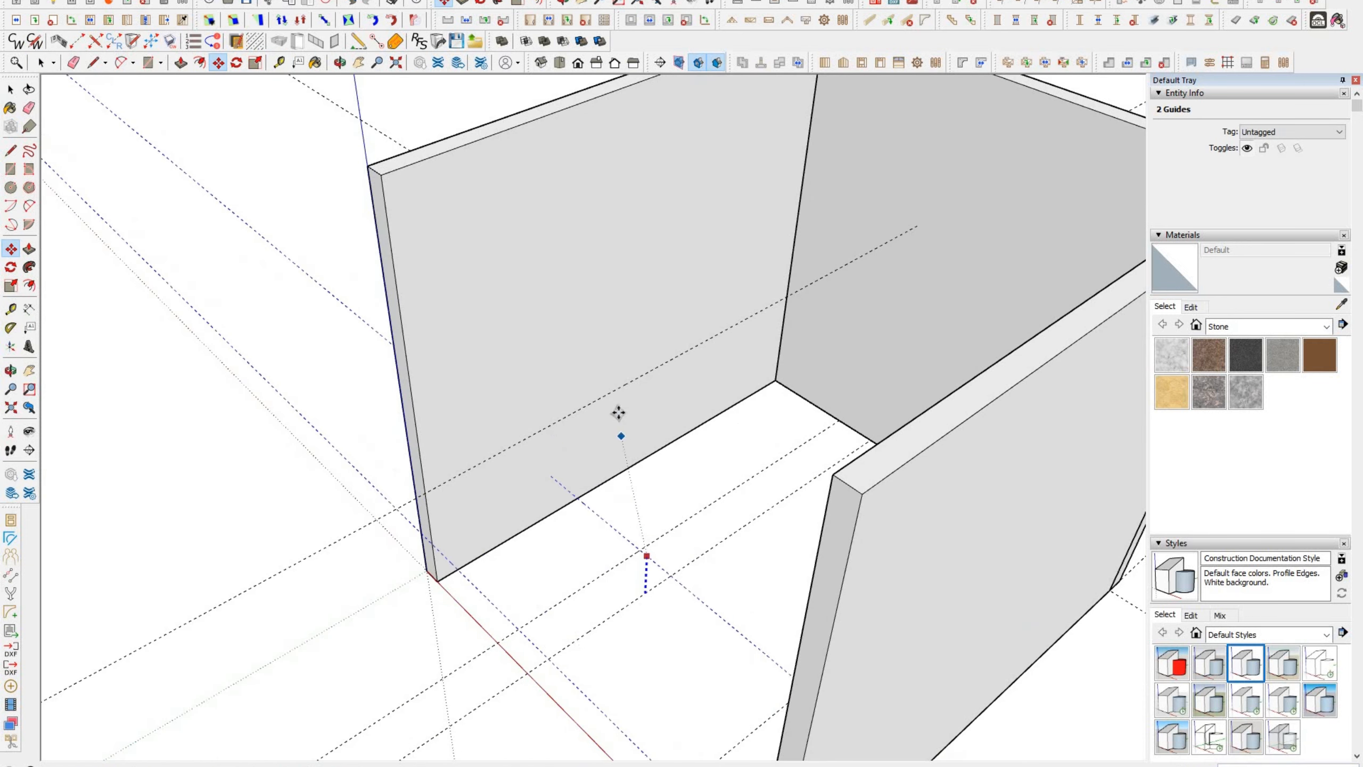
pyautogui.click(639, 379)
# Step: Carry the height guide onto the side wall's inner face and measure from it to the wall's top edge
pyautogui.press('space')
pyautogui.moveTo(639, 380); pyautogui.dragTo(699, 394, button='middle')
pyautogui.click(696, 398)
pyautogui.press('t')
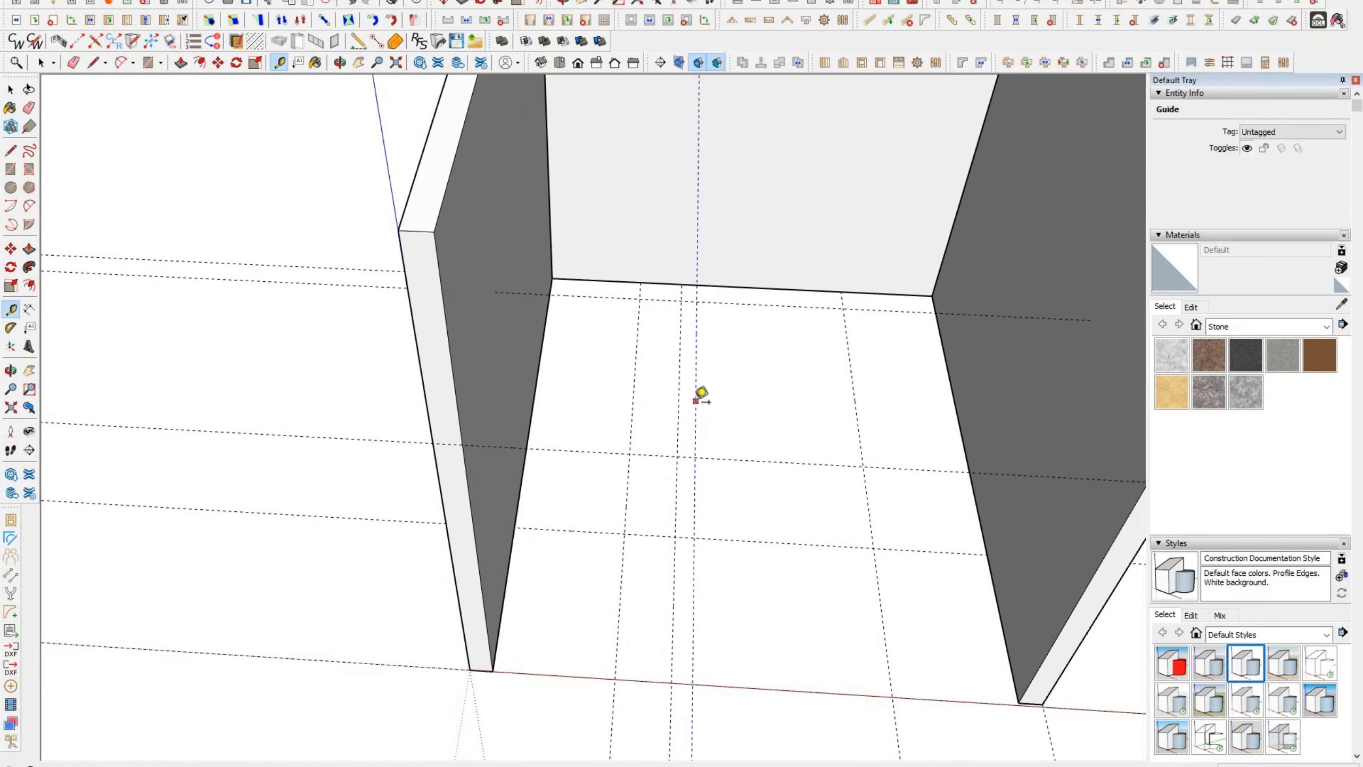
pyautogui.moveTo(470, 432); pyautogui.dragTo(403, 177, button='middle')
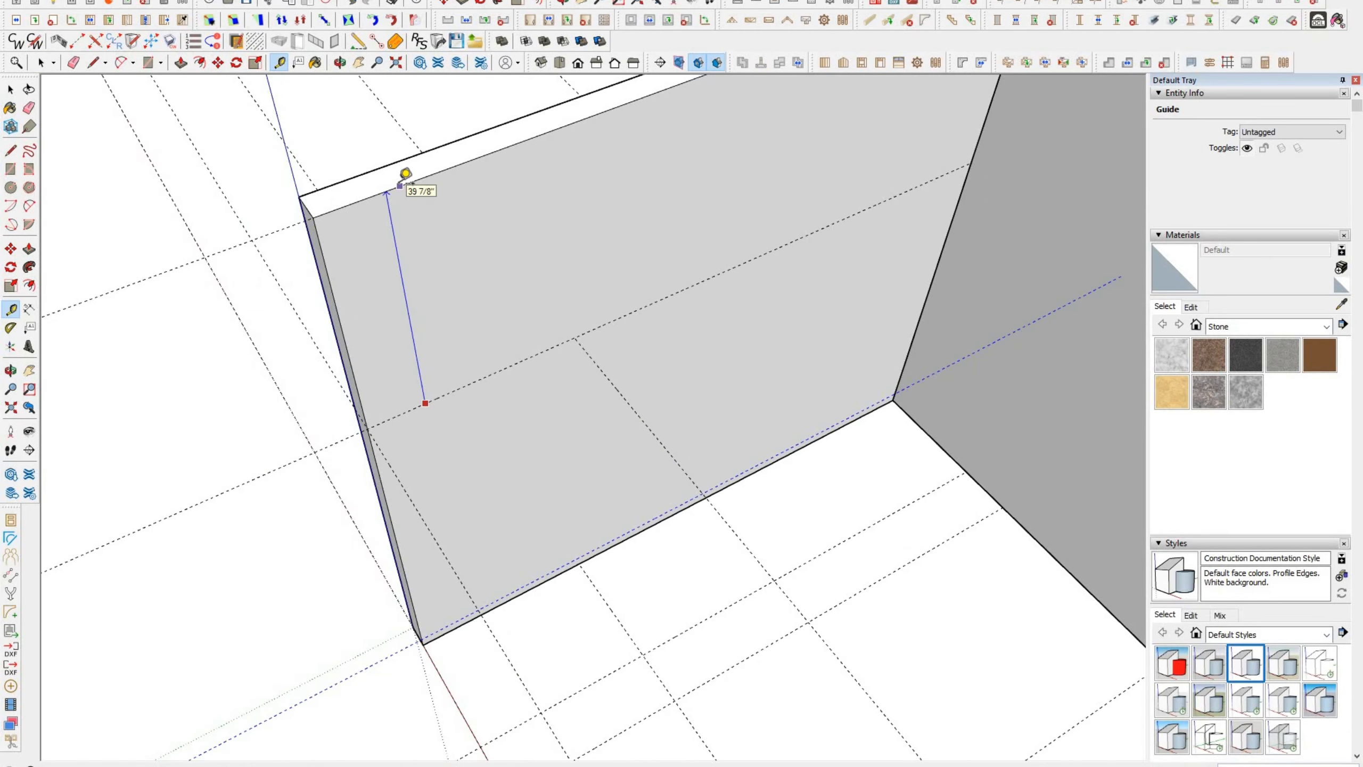
pyautogui.press('space')
pyautogui.scroll(-5, 465, 177)
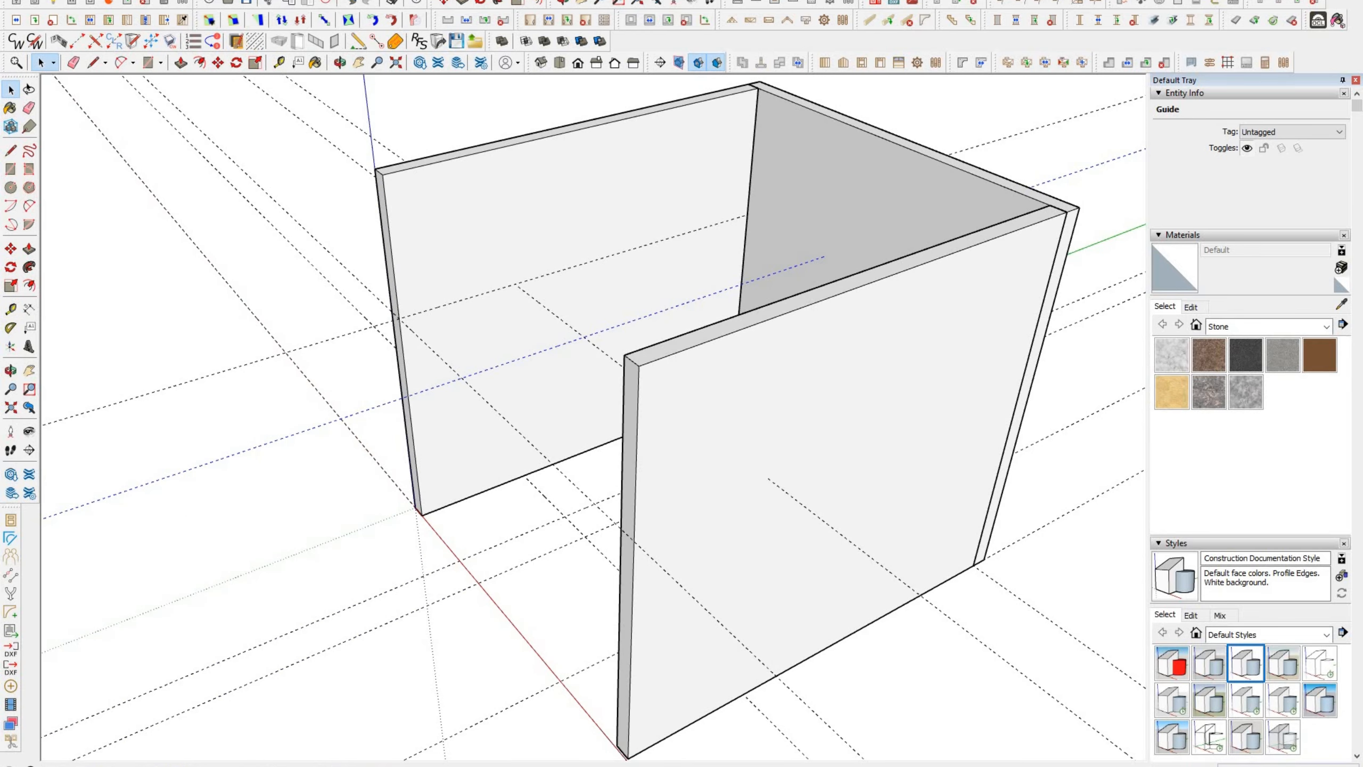
# Step: Look up the refrigerator's dimensions and cutout clearances in the project PDF
pyautogui.moveTo(424, 370); pyautogui.dragTo(548, 381, button='middle')
pyautogui.click(507, 422)
pyautogui.press('t')
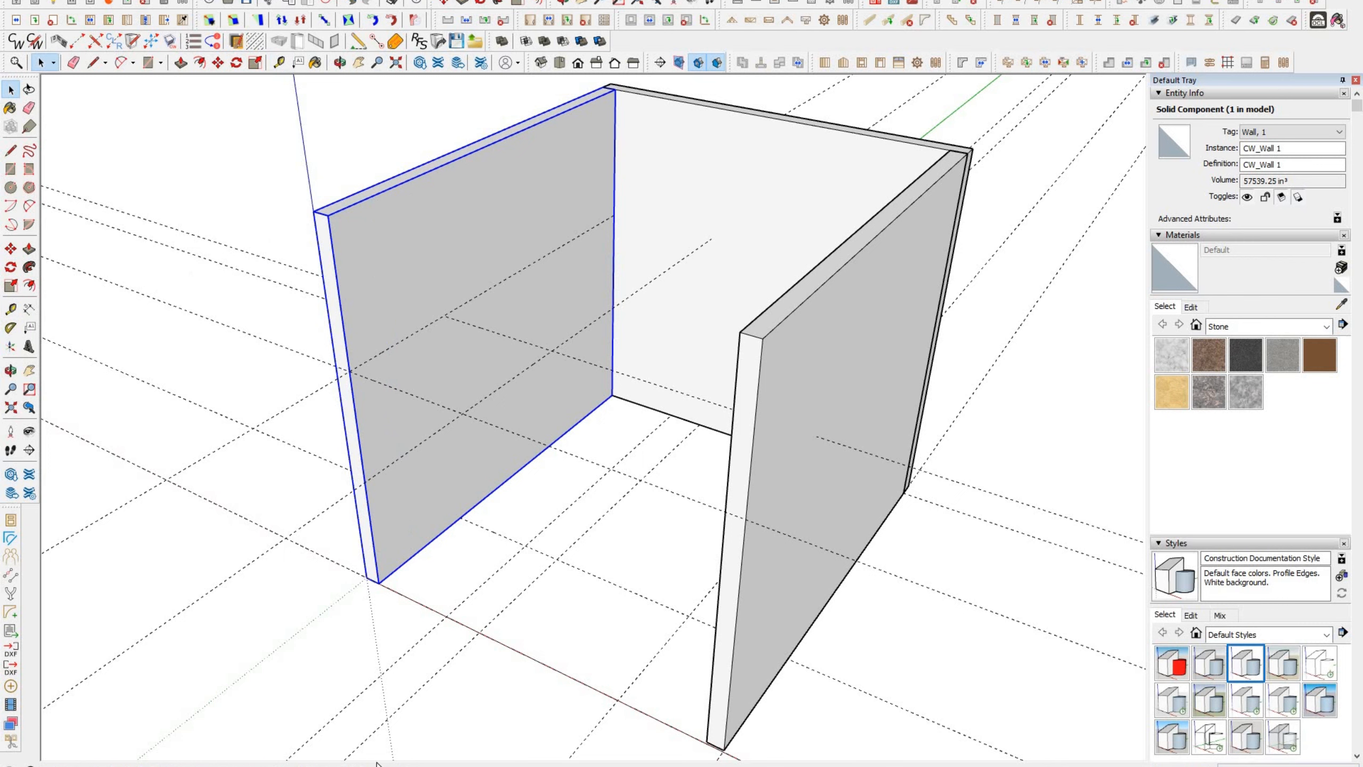
pyautogui.click(17, 41)
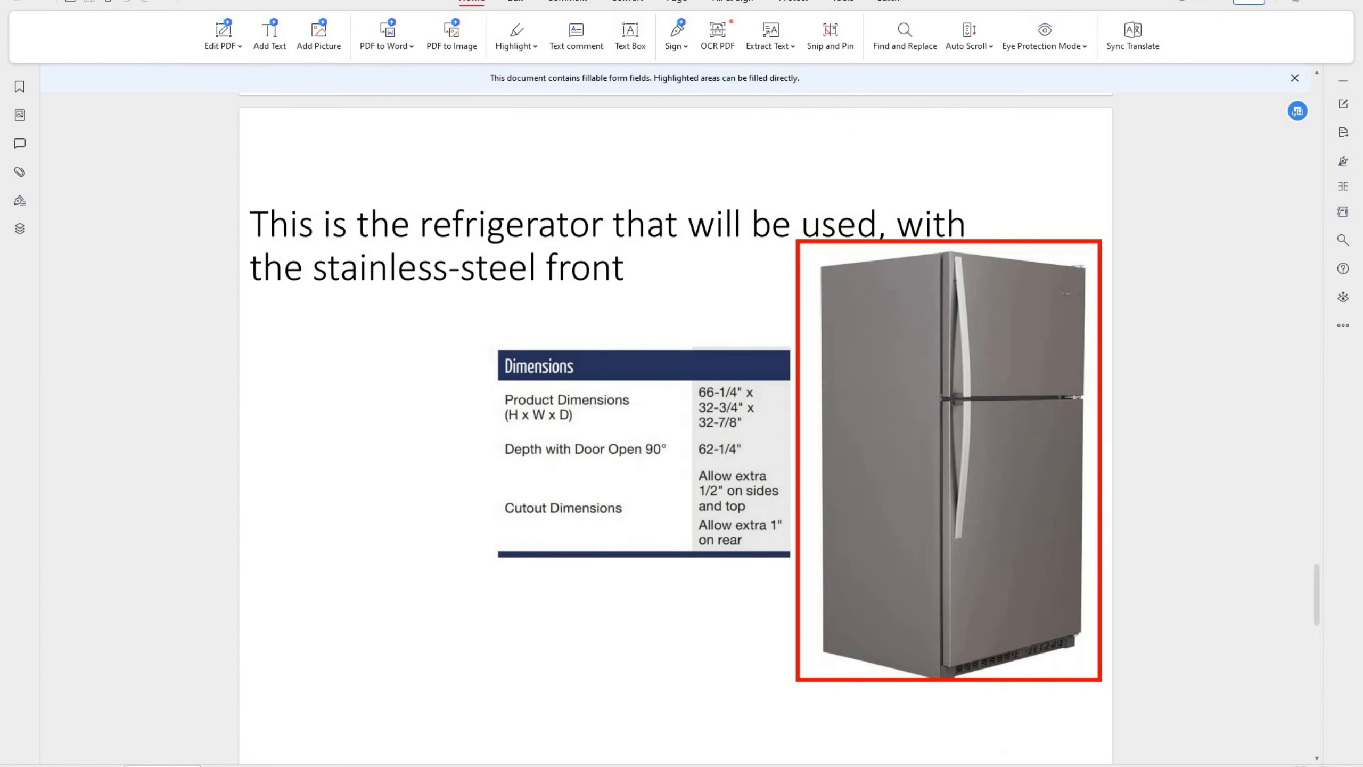
pyautogui.scroll(15, 748, 452)
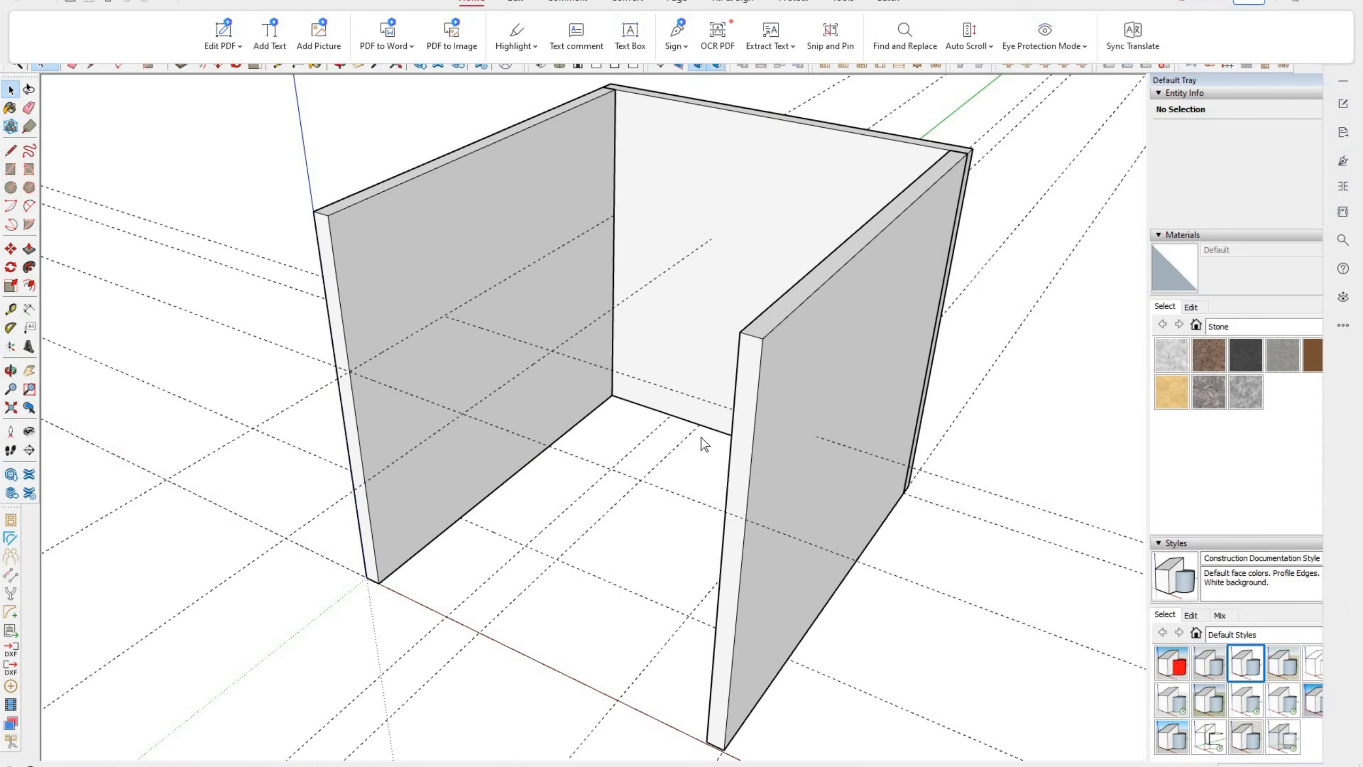
pyautogui.scroll(-10, 718, 453)
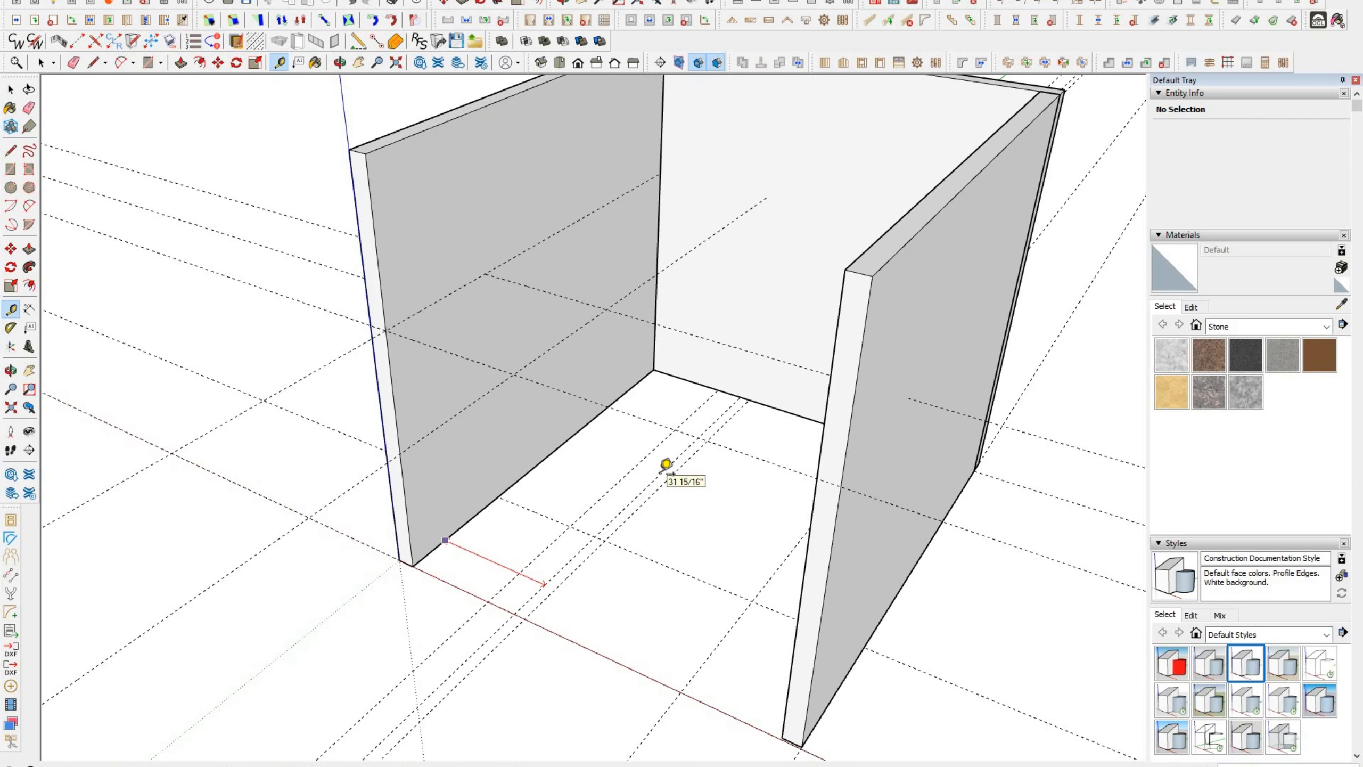
# Step: Offset a parallel guide close to the horizontal height guide on the side wall and delete the surplus guide of the pair
pyautogui.click(484, 273)
pyautogui.scroll(6, 440, 349)
pyautogui.moveTo(455, 356); pyautogui.dragTo(520, 321, button='middle')
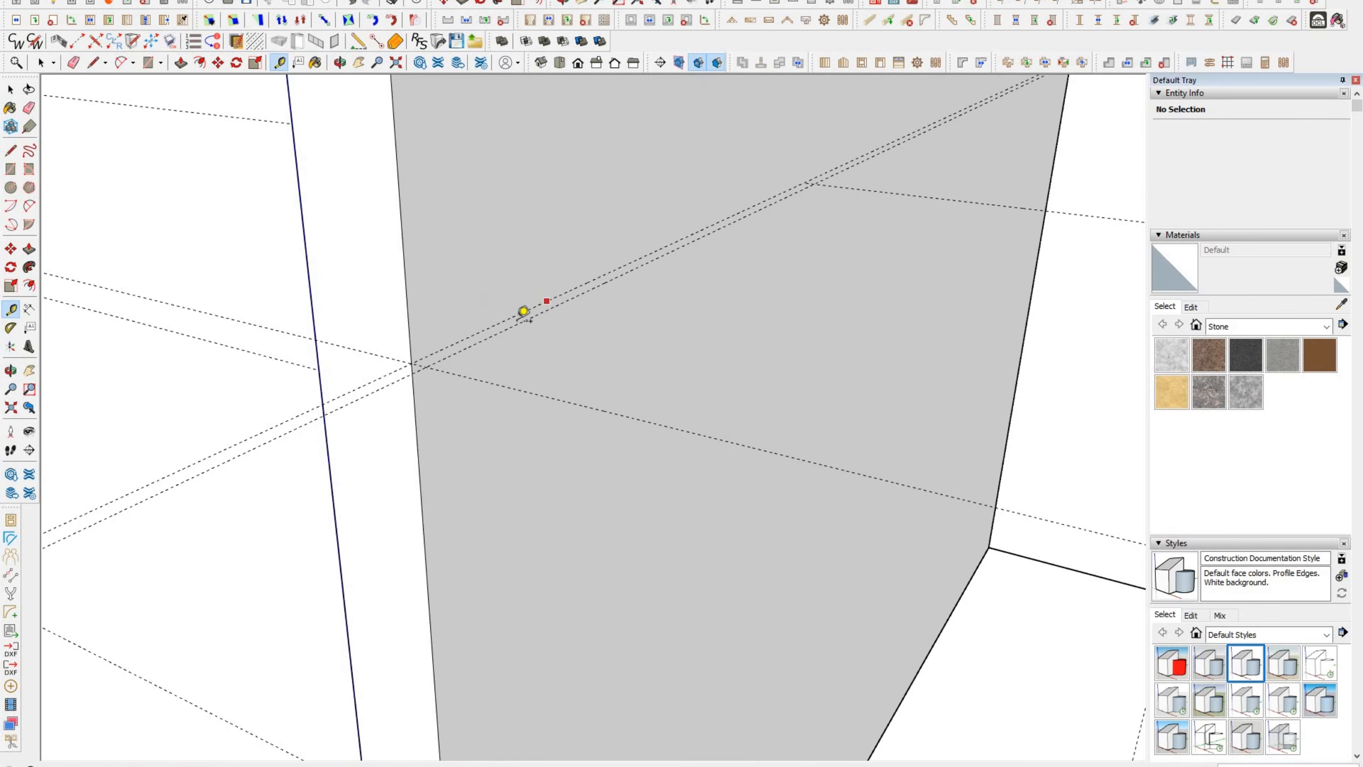
pyautogui.scroll(-6, 516, 345)
pyautogui.press('space')
pyautogui.scroll(7, 487, 370)
pyautogui.moveTo(486, 370); pyautogui.dragTo(352, 384, button='middle')
pyautogui.click(393, 322)
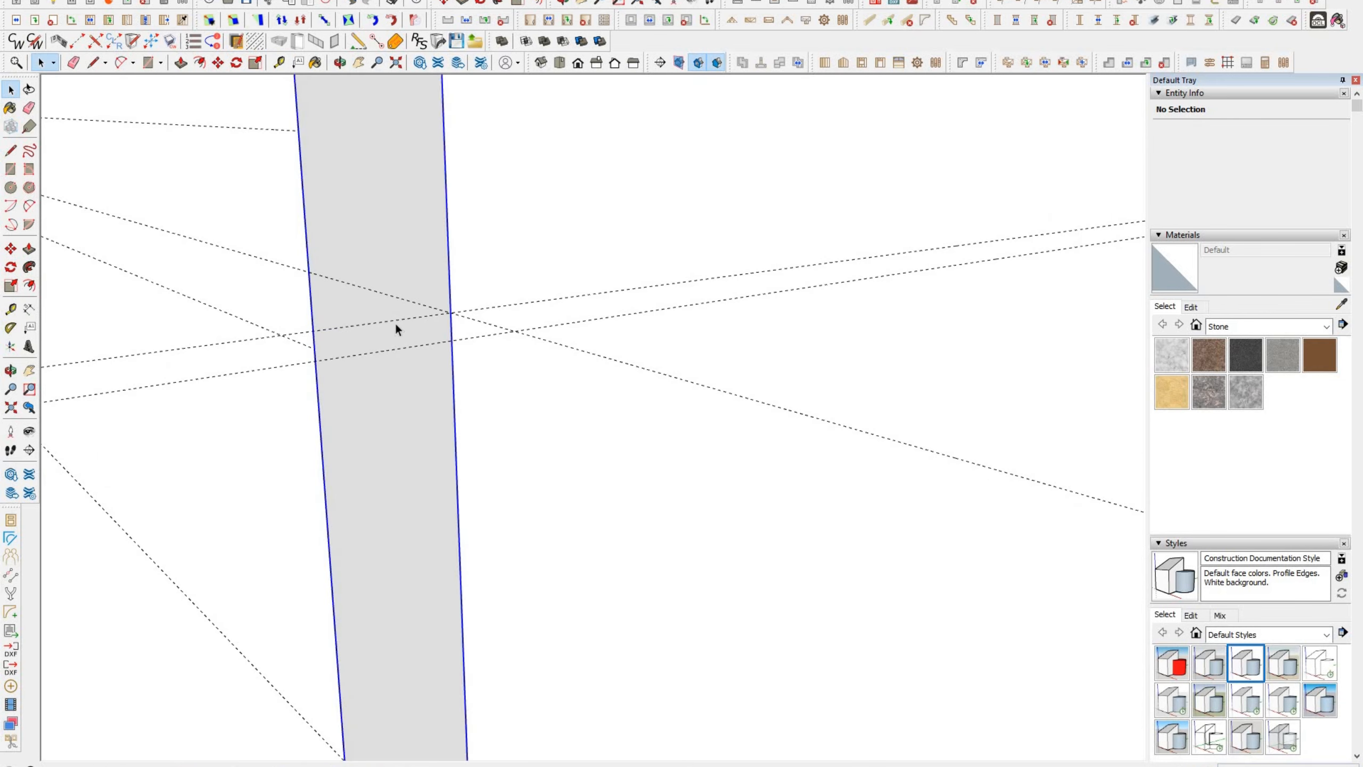
pyautogui.click(390, 319)
pyautogui.press('Delete')
# Step: Move the two raised width guides so that they meet the horizontal height guide on the side wall
pyautogui.scroll(-5, 389, 311)
pyautogui.moveTo(397, 323); pyautogui.dragTo(562, 525, button='middle')
pyautogui.scroll(-3, 561, 525)
pyautogui.click(633, 503)
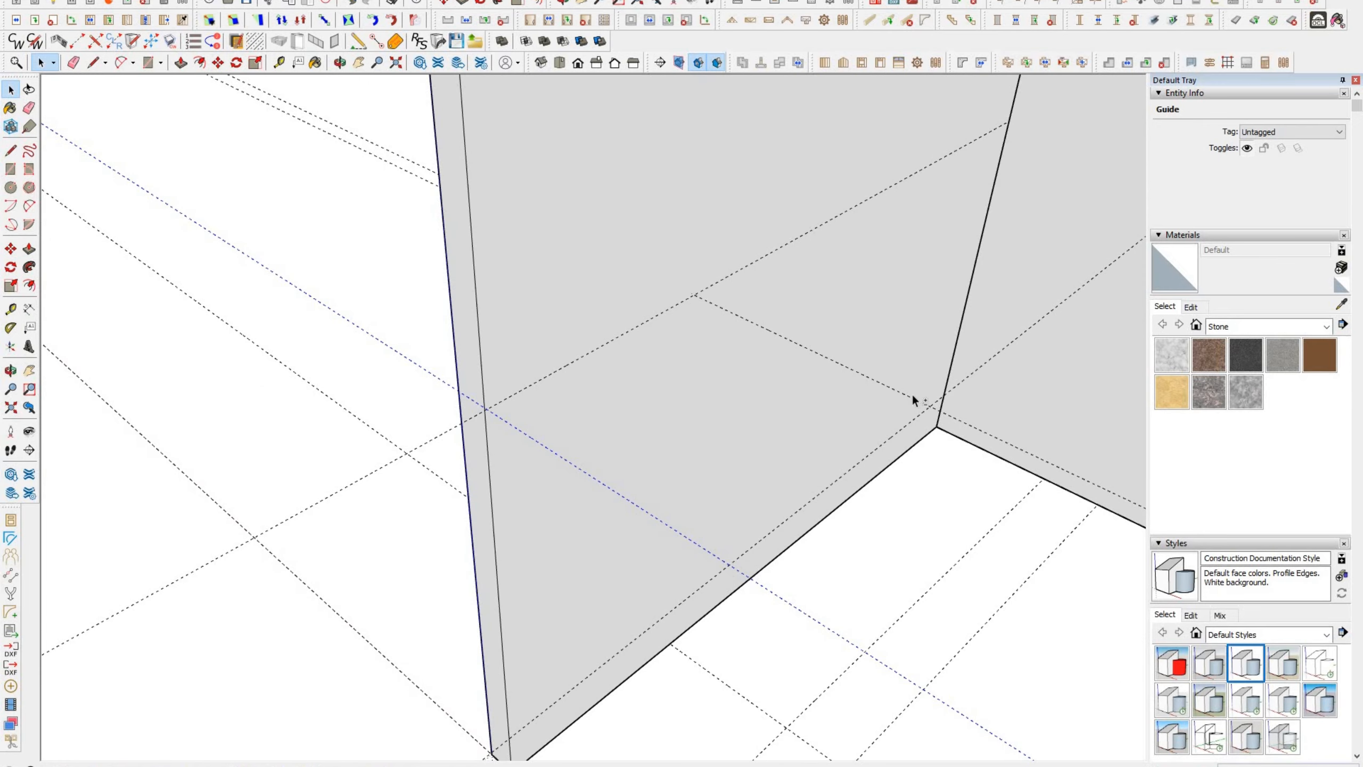
pyautogui.keyDown('shift'); pyautogui.click(867, 326); pyautogui.keyUp('shift')
pyautogui.keyDown('shift'); pyautogui.click(767, 329); pyautogui.keyUp('shift')
pyautogui.moveTo(752, 343); pyautogui.dragTo(706, 326, button='middle')
pyautogui.scroll(6, 509, 312)
pyautogui.moveTo(516, 301); pyautogui.dragTo(612, 234, button='middle')
pyautogui.press('m')
pyautogui.scroll(-2, 372, 366)
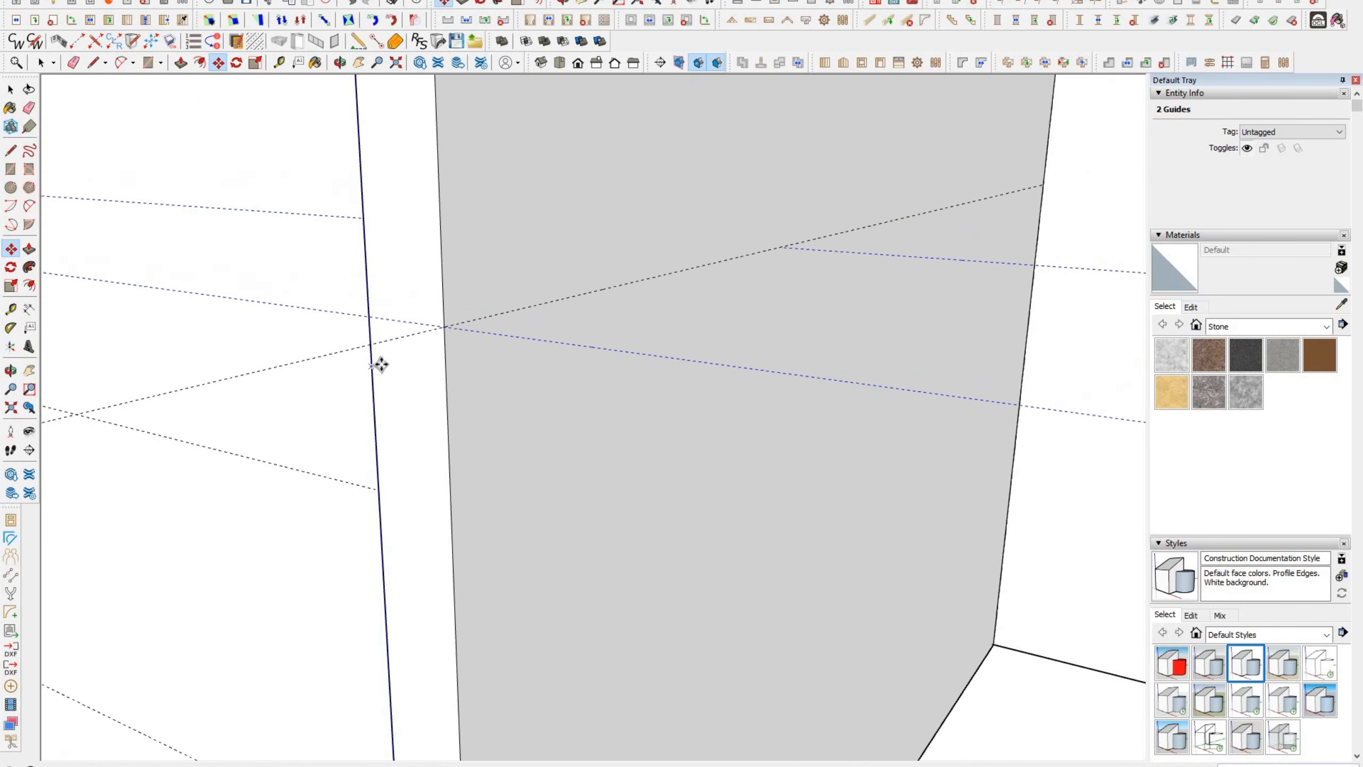
pyautogui.scroll(-4, 371, 366)
pyautogui.scroll(4, 504, 376)
pyautogui.press('space')
pyautogui.click(799, 394)
pyautogui.press('m')
pyautogui.click(800, 394)
pyautogui.click(299, 329)
pyautogui.moveTo(384, 336); pyautogui.dragTo(522, 585, button='middle')
pyautogui.scroll(-5, 675, 509)
# Step: Configure CabWriter's upper cabinet settings for the side wall with a 40 1/4" cabinet height and a 35" cabinet depth
pyautogui.press('space')
pyautogui.click(676, 537)
pyautogui.scroll(4, 591, 600)
pyautogui.press('t')
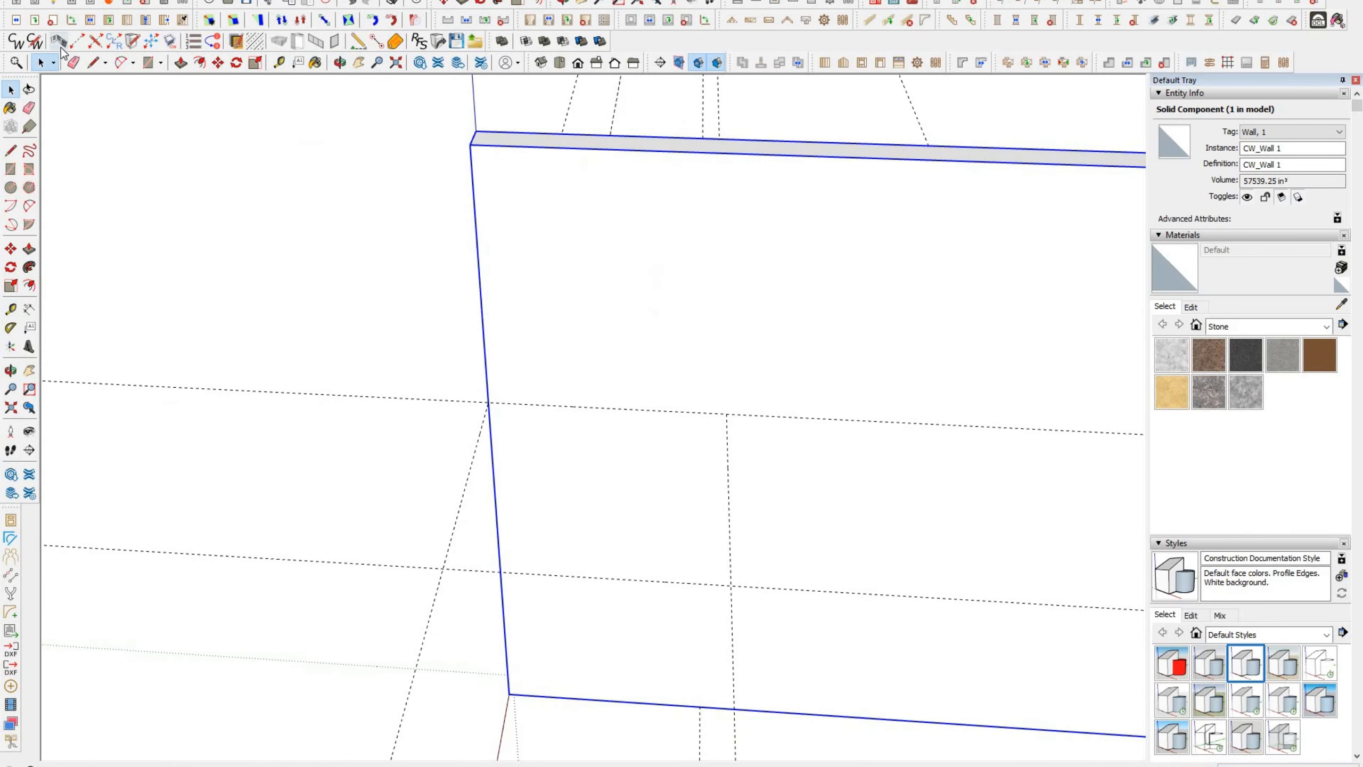
pyautogui.click(16, 41)
pyautogui.click(1040, 75)
pyautogui.moveTo(769, 36); pyautogui.dragTo(1133, 92)
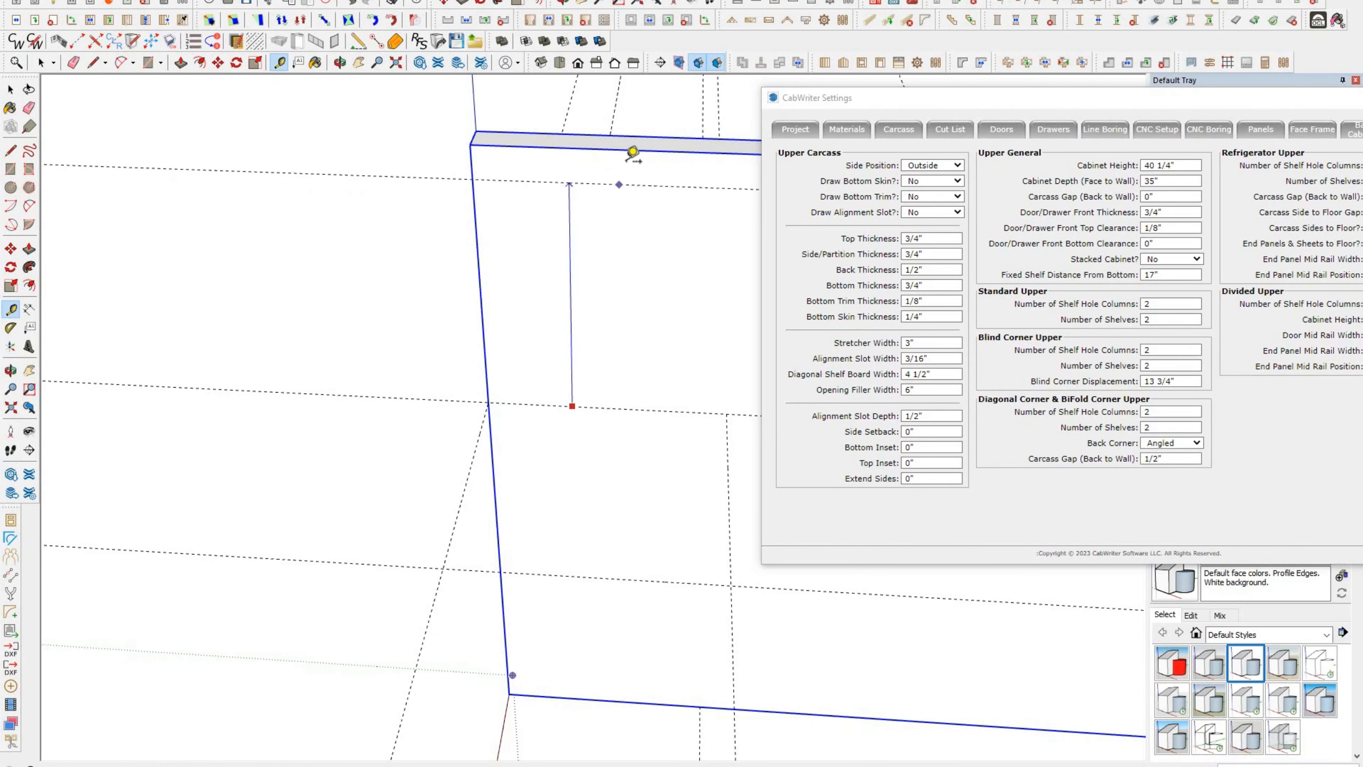
pyautogui.moveTo(737, 98); pyautogui.dragTo(633, 63)
pyautogui.click(999, 65)
# Step: Mark the cabinet's starting end on the side wall where the lower horizontal guide meets the first width guide
pyautogui.moveTo(400, 325); pyautogui.dragTo(365, 323, button='middle')
pyautogui.press('t')
pyautogui.click(430, 583)
pyautogui.click(456, 583)
pyautogui.click(473, 154)
pyautogui.click(429, 238)
pyautogui.click(394, 182)
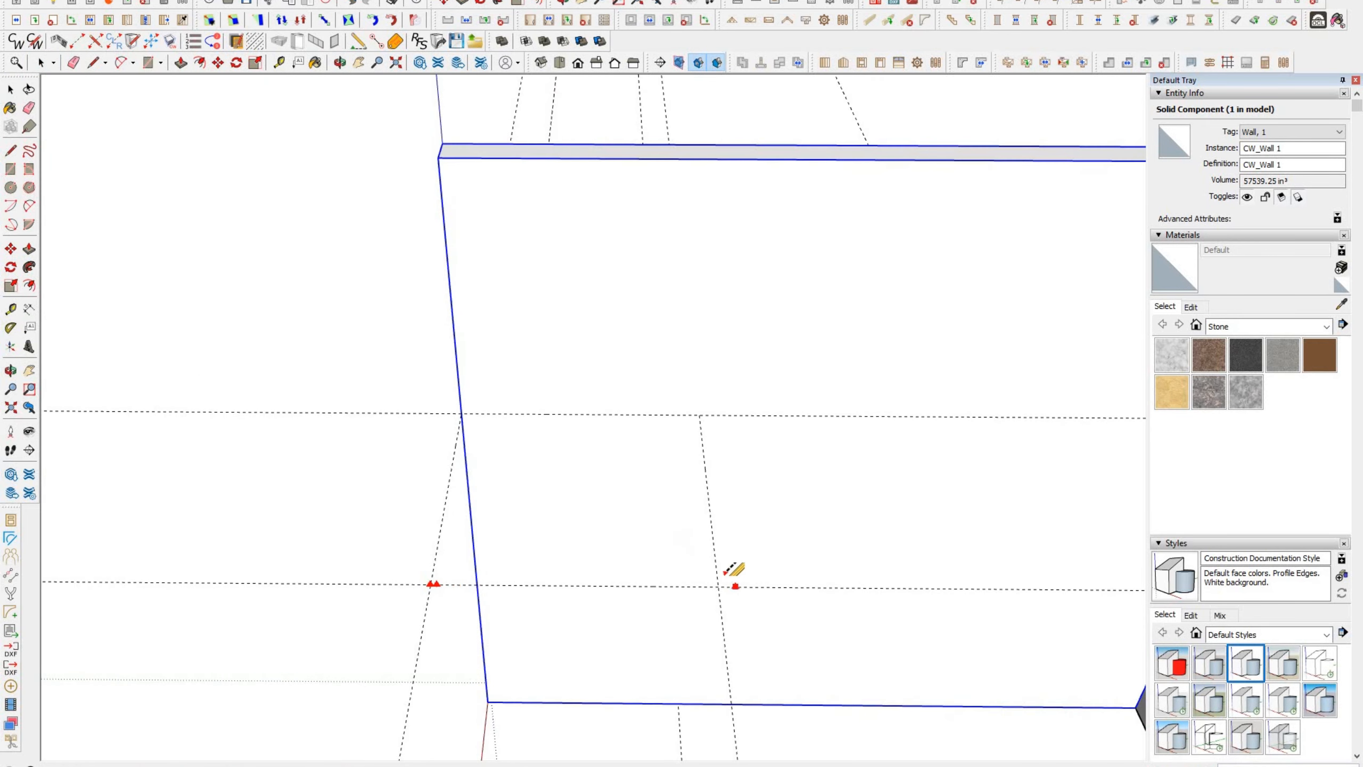
# Step: Mark the cabinet's finishing end on the side wall at the second width guide along the lower horizontal guide
pyautogui.click(718, 585)
pyautogui.click(704, 586)
pyautogui.click(473, 155)
pyautogui.click(413, 279)
pyautogui.click(396, 179)
# Step: Define the box as a Standard Upper with 2 doors and draw the cabinet
pyautogui.click(814, 167)
pyautogui.click(813, 189)
pyautogui.click(892, 183)
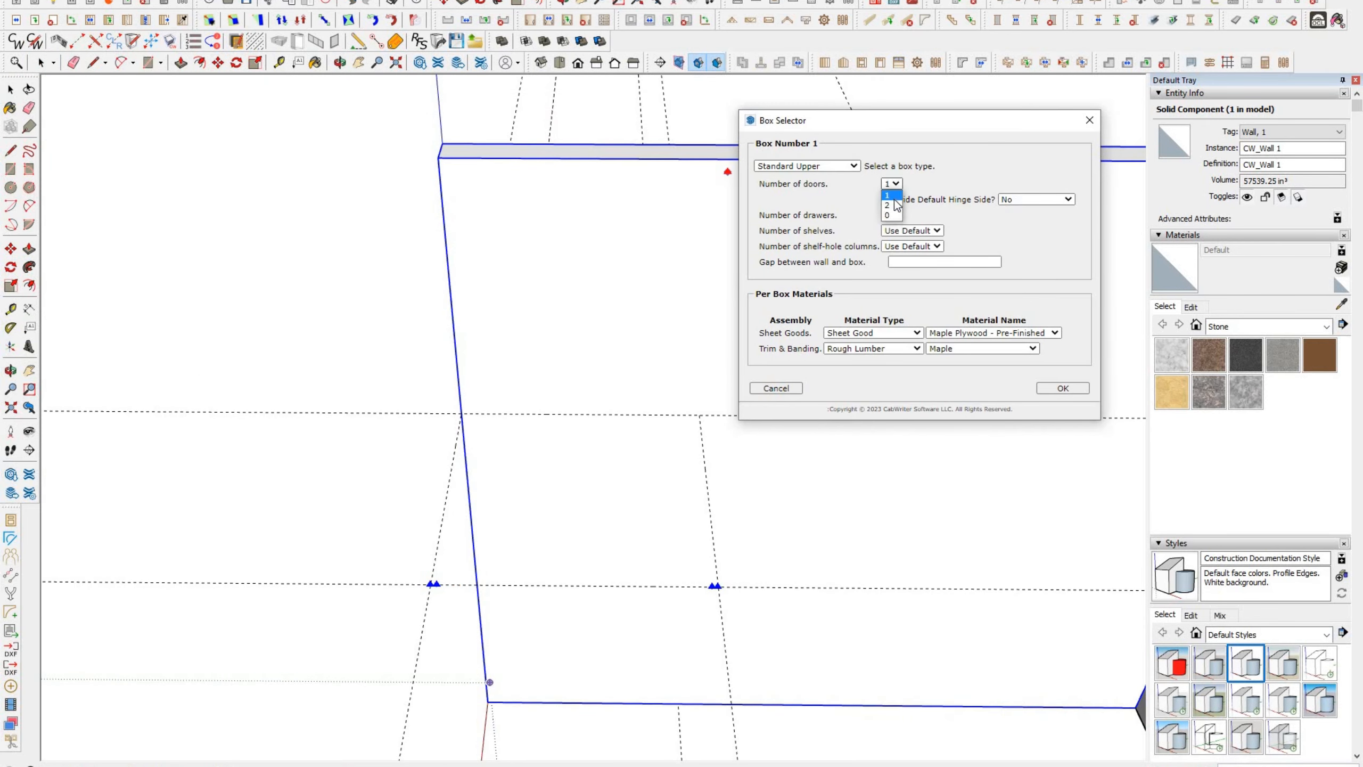
pyautogui.click(894, 210)
pyautogui.click(1052, 387)
# Step: Edit the new cabinet with CabWriter, changing it to a refrigerator upper whose sides extend down to the floor
pyautogui.rightClick(588, 306)
pyautogui.moveTo(638, 712)
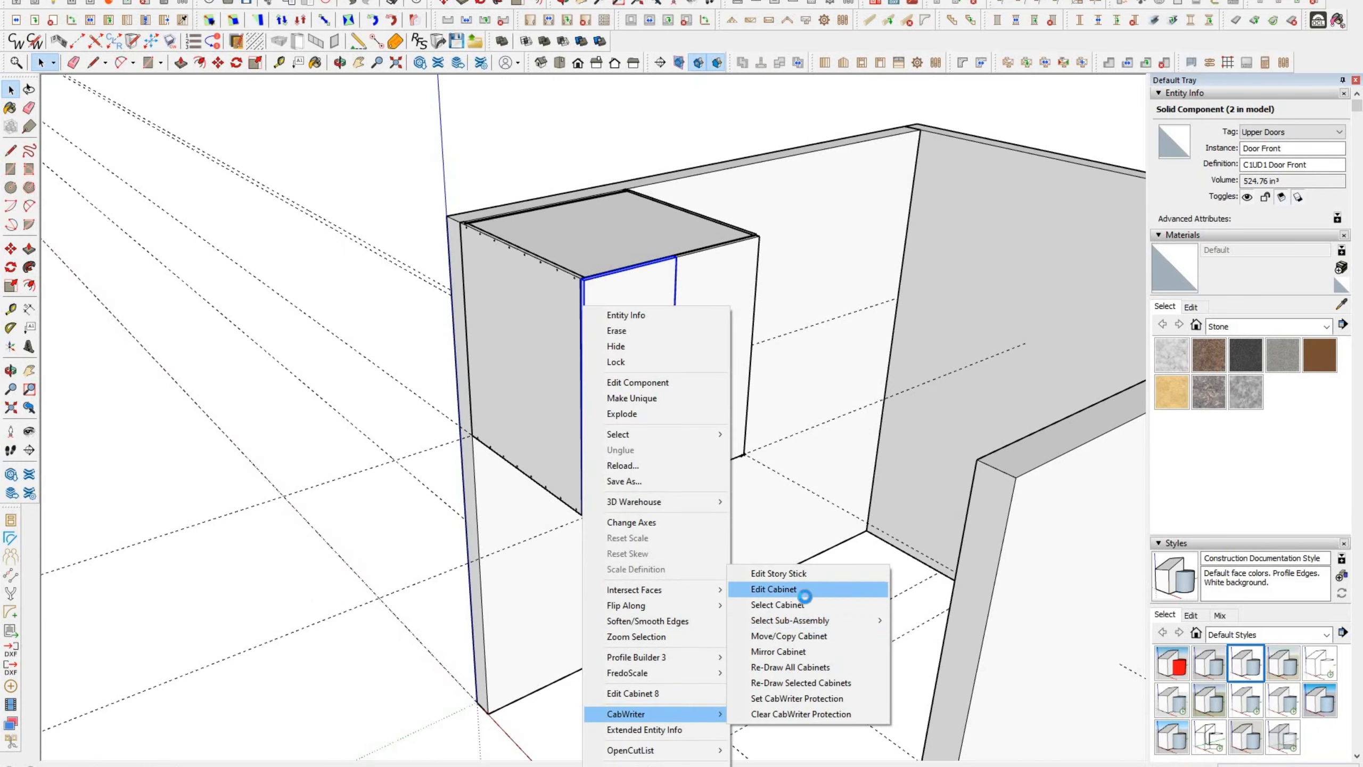
pyautogui.click(805, 591)
pyautogui.click(727, 407)
pyautogui.click(1064, 116)
pyautogui.click(1065, 170)
pyautogui.click(1316, 342)
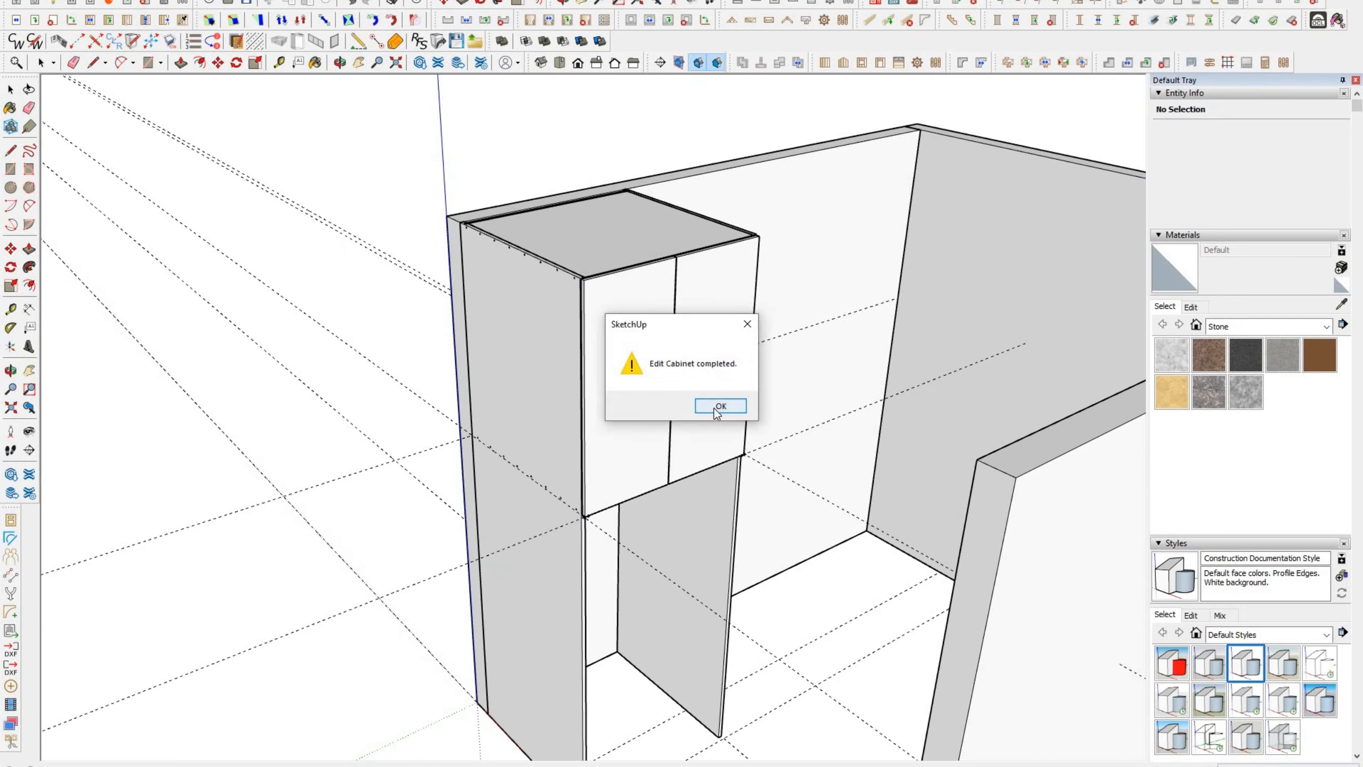
pyautogui.click(718, 408)
# Step: Measure the floor run from the guide at the refrigerator cabinet's outer side to the back wall
pyautogui.moveTo(486, 692); pyautogui.dragTo(520, 618, button='middle')
pyautogui.scroll(5, 469, 550)
pyautogui.press('t')
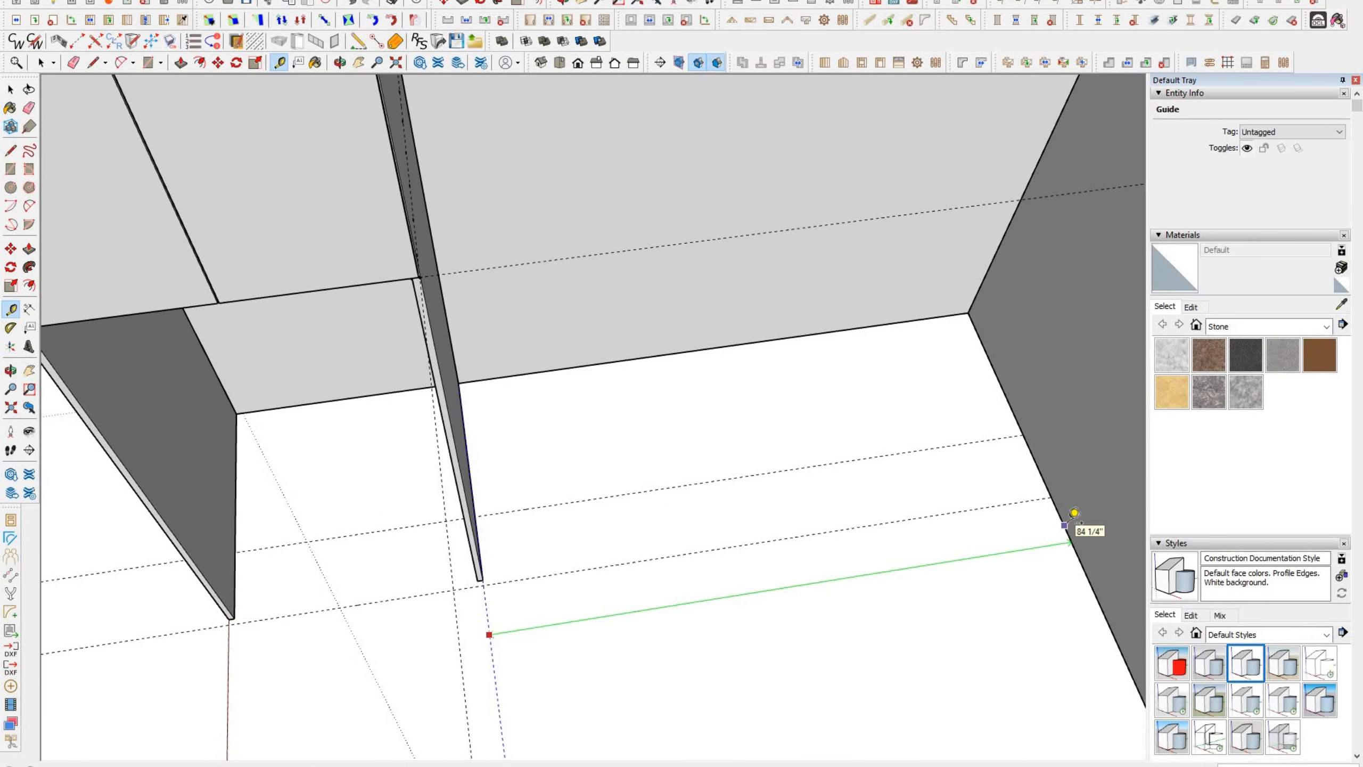
pyautogui.moveTo(1075, 513); pyautogui.dragTo(520, 457, button='middle')
pyautogui.scroll(3, 559, 546)
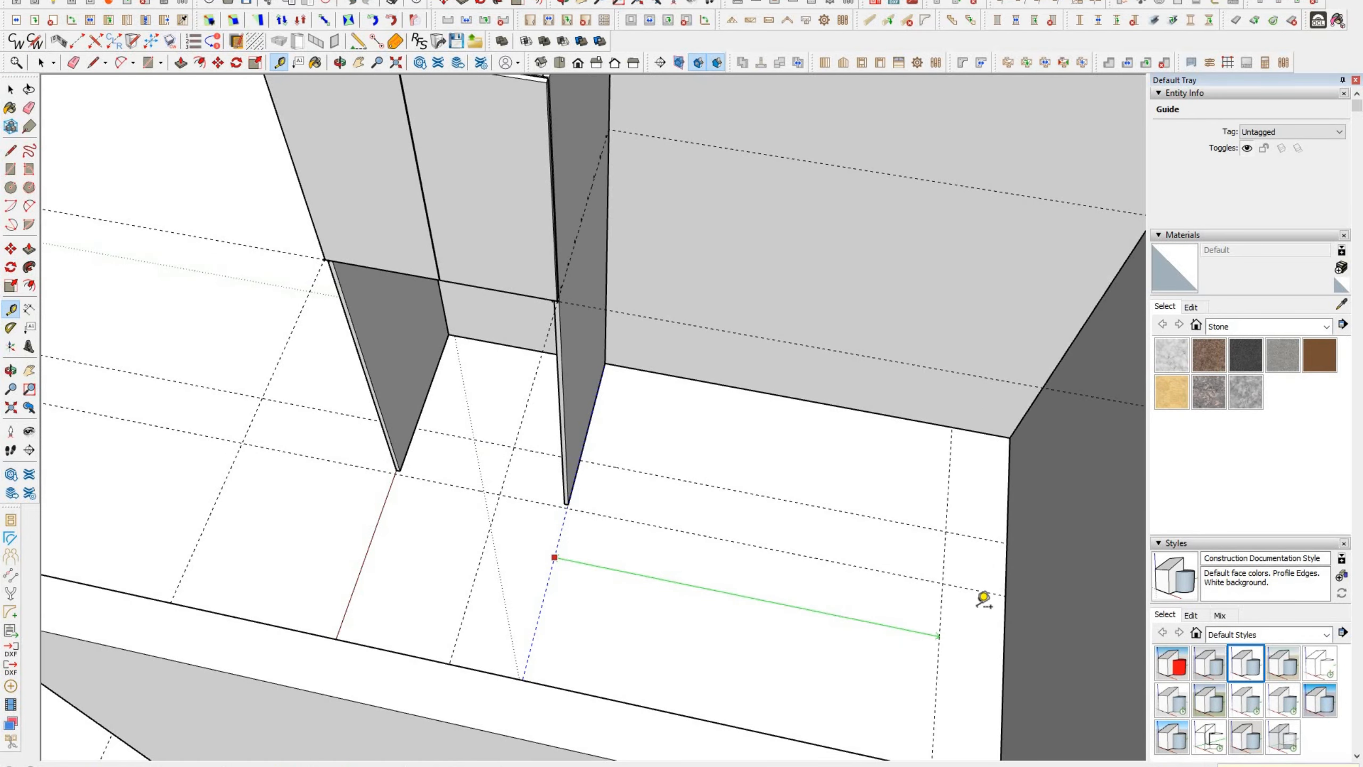
pyautogui.press('space')
pyautogui.press('t')
pyautogui.click(1005, 618)
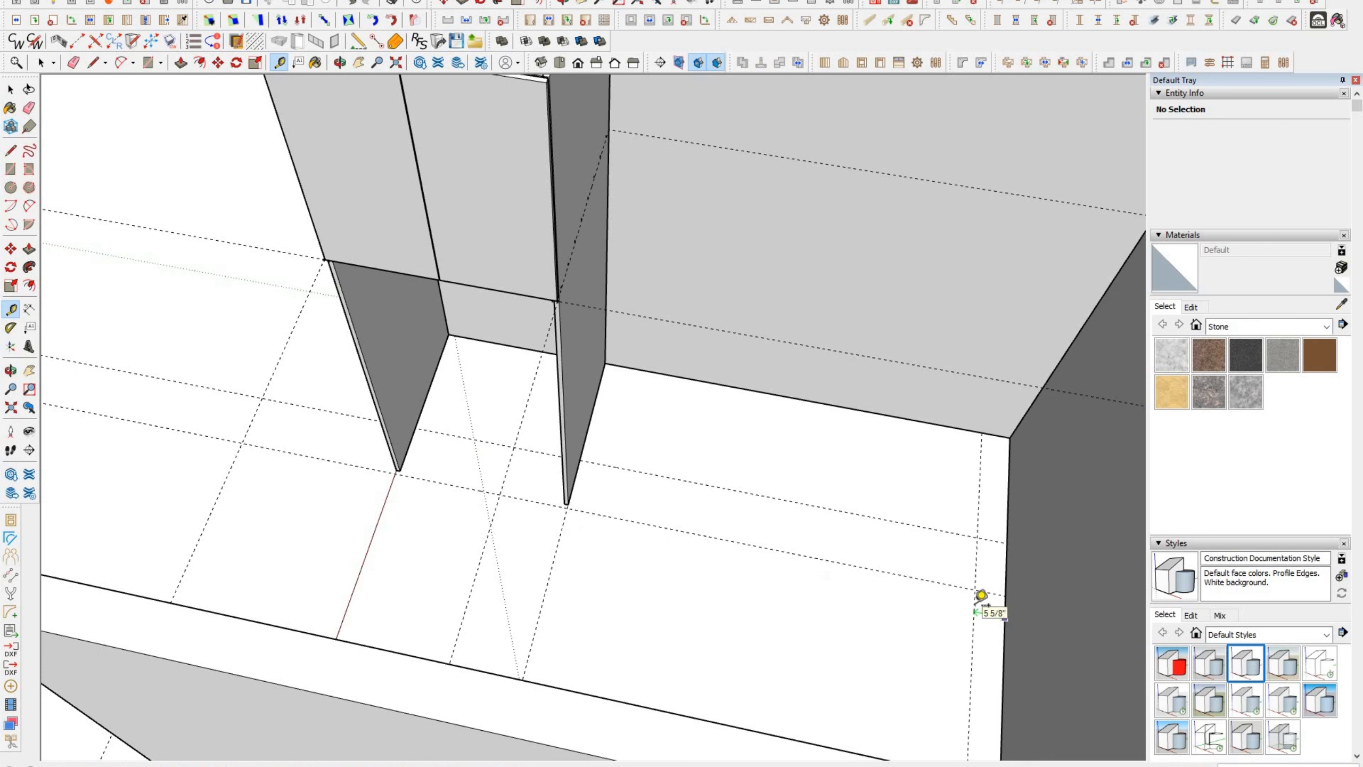
pyautogui.press('t')
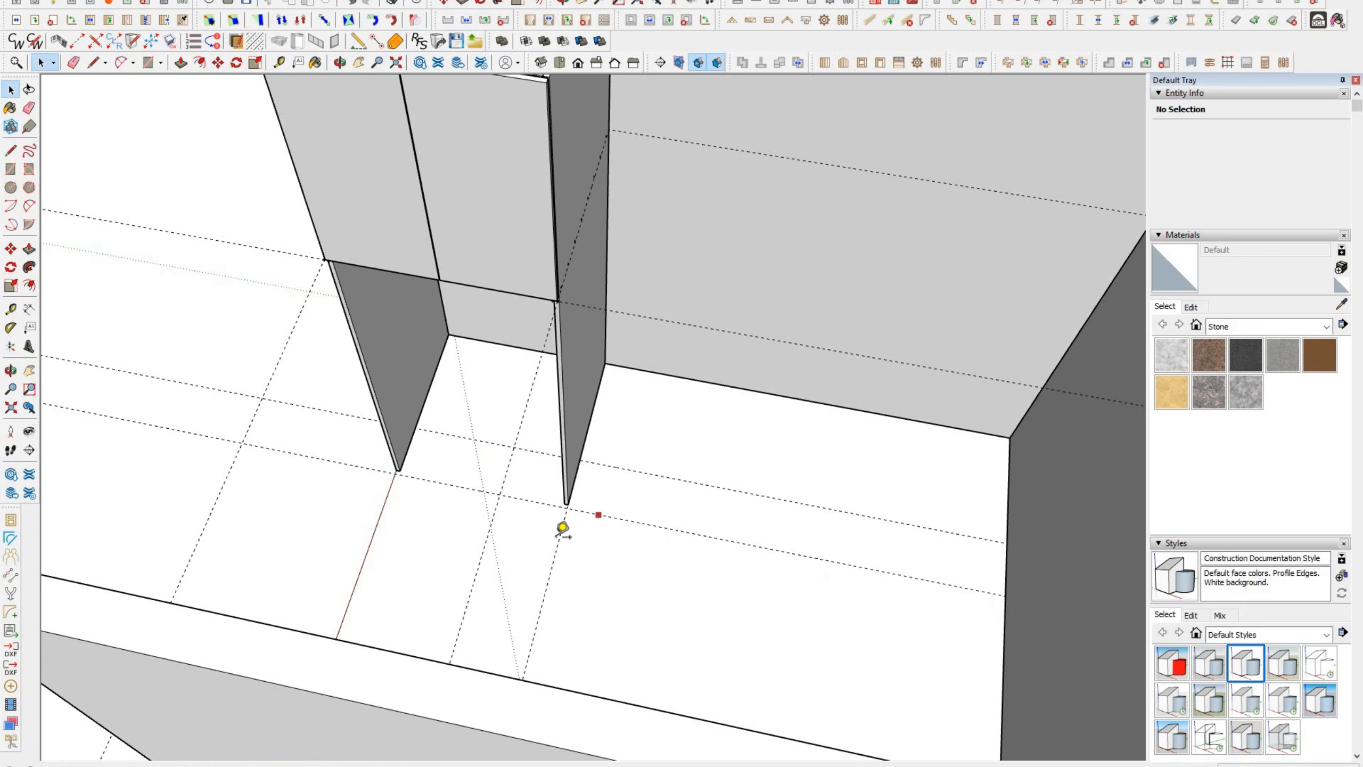
# Step: Copy the guide at the refrigerator cabinet's outer side to divide the floor run to the back wall into three equal widths
pyautogui.click(558, 538)
pyautogui.press('space')
pyautogui.press('m')
pyautogui.click(558, 547)
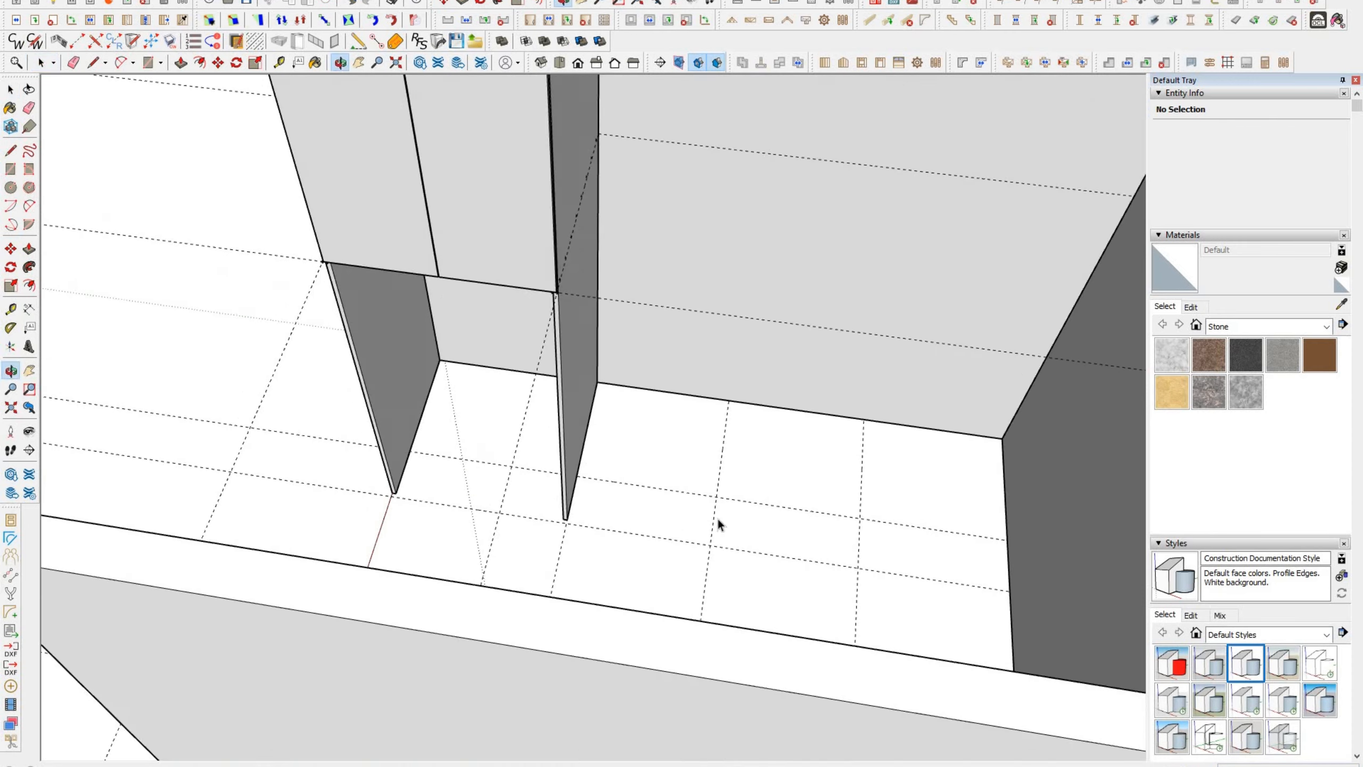
pyautogui.scroll(5, 571, 377)
pyautogui.press('t')
pyautogui.moveTo(504, 460); pyautogui.dragTo(473, 457, button='middle')
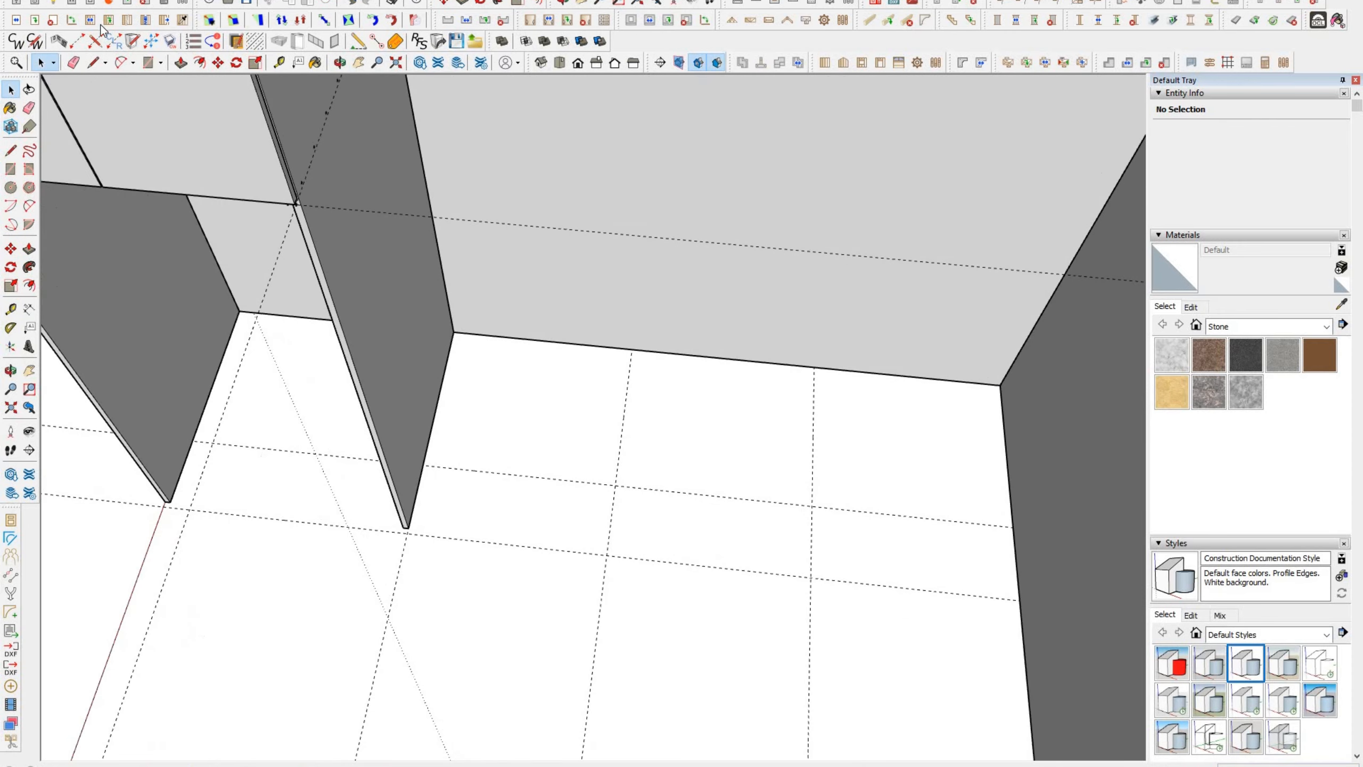
# Step: Mark the first base cabinet's starting end on the floor guide beside the refrigerator cabinet's side panel
pyautogui.click(474, 470)
pyautogui.click(446, 153)
pyautogui.click(422, 198)
pyautogui.click(396, 179)
# Step: Mark the finishing end at the first division guide and draw the box as a Standard Base
pyautogui.click(615, 485)
pyautogui.click(586, 483)
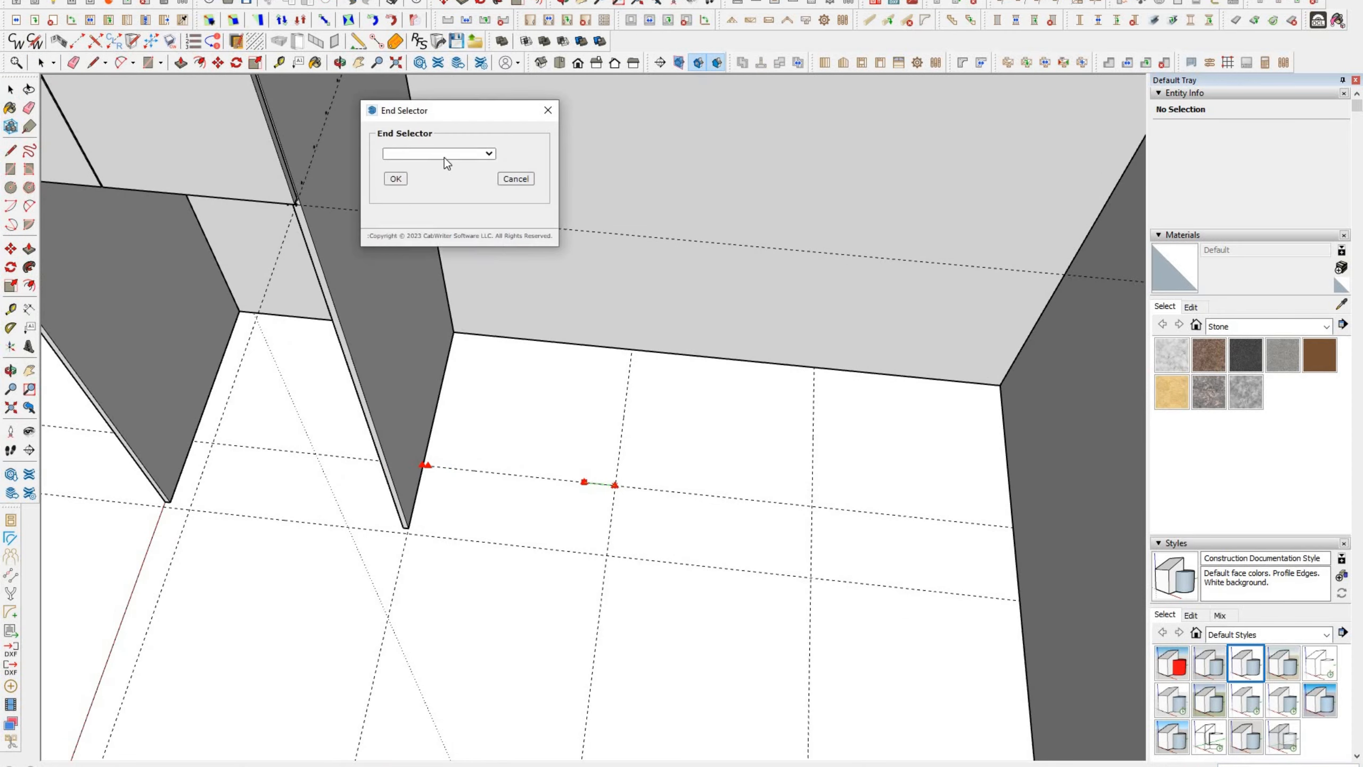
pyautogui.click(446, 153)
pyautogui.click(396, 178)
pyautogui.click(709, 285)
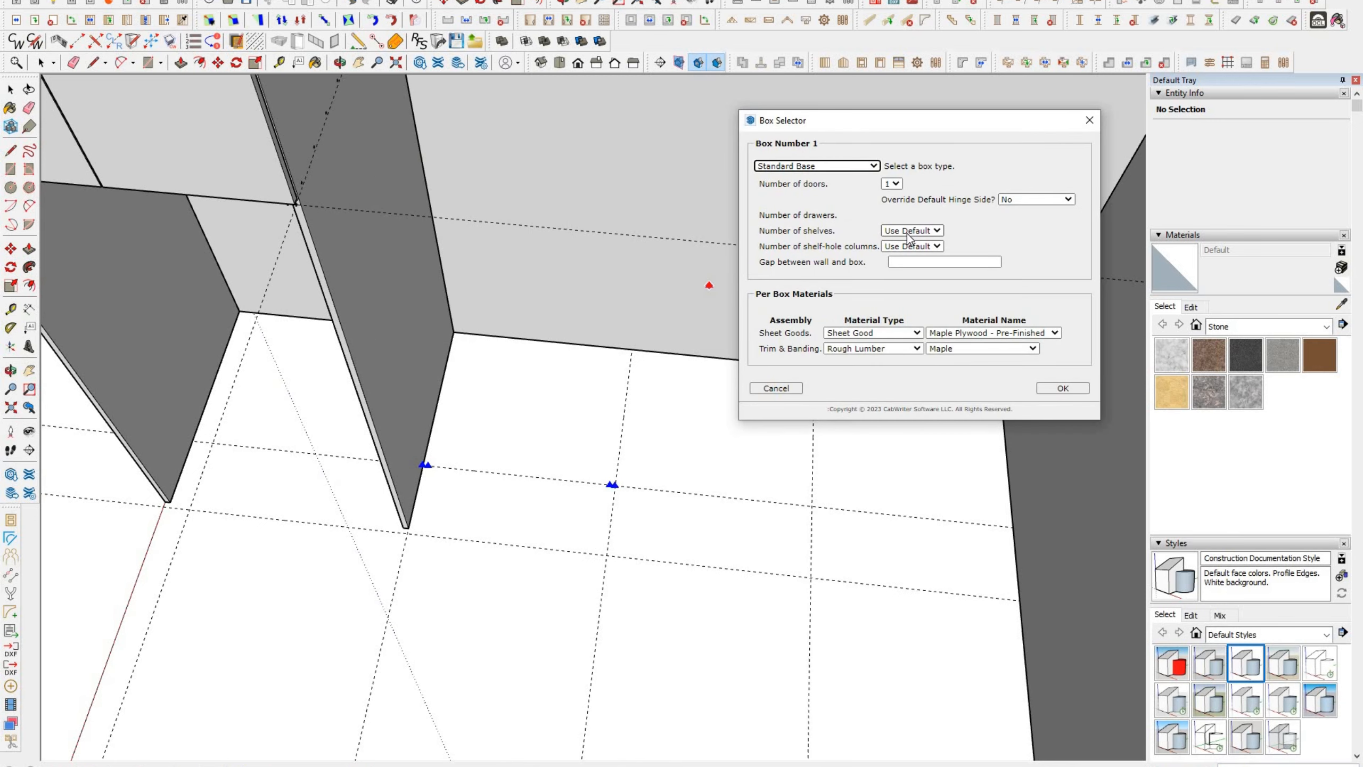
pyautogui.click(1063, 388)
# Step: Edit the new base cabinet with CabWriter so that it has two doors
pyautogui.rightClick(547, 394)
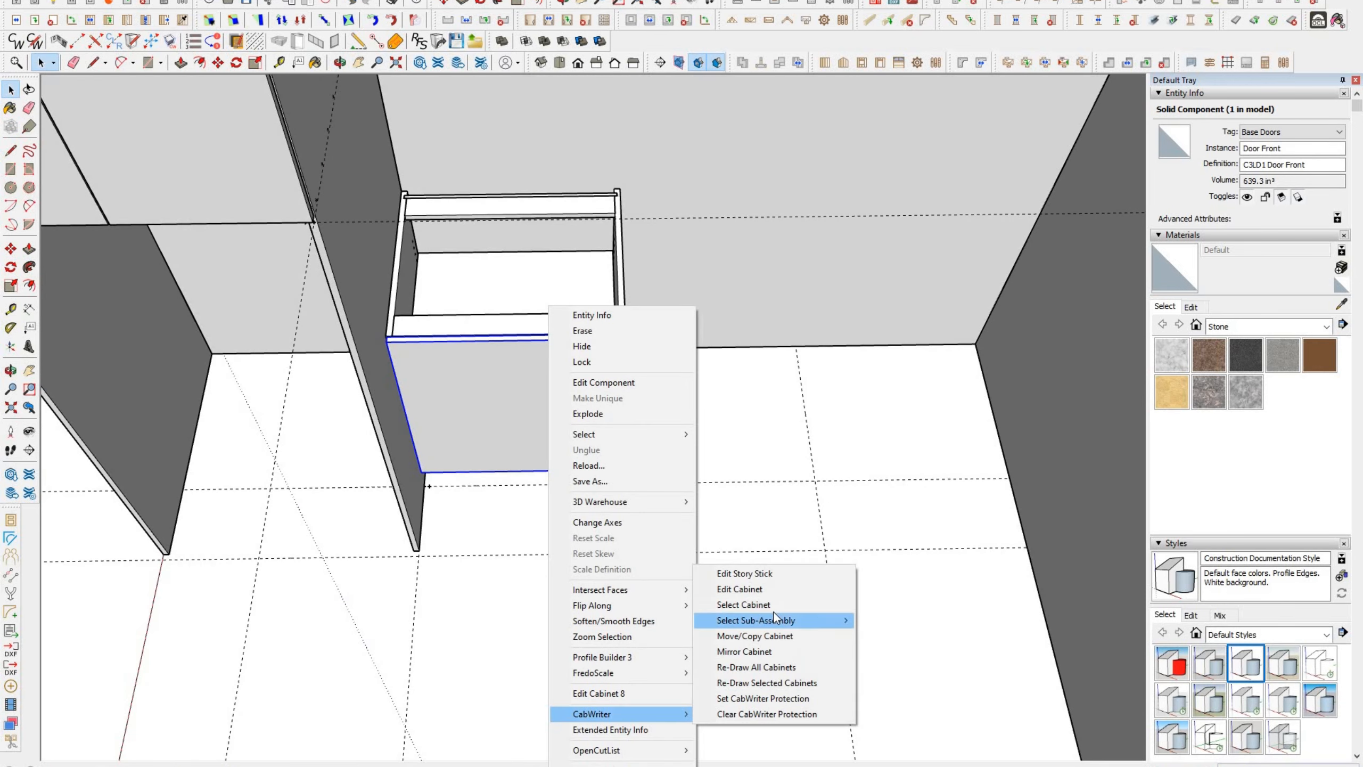
pyautogui.click(800, 617)
pyautogui.click(1150, 134)
pyautogui.click(1150, 169)
pyautogui.click(1321, 341)
# Step: Mark the second base cabinet's starting end on the floor guide directly beside the two-door cabinet
pyautogui.moveTo(717, 371); pyautogui.dragTo(485, 462, button='middle')
pyautogui.scroll(3, 485, 463)
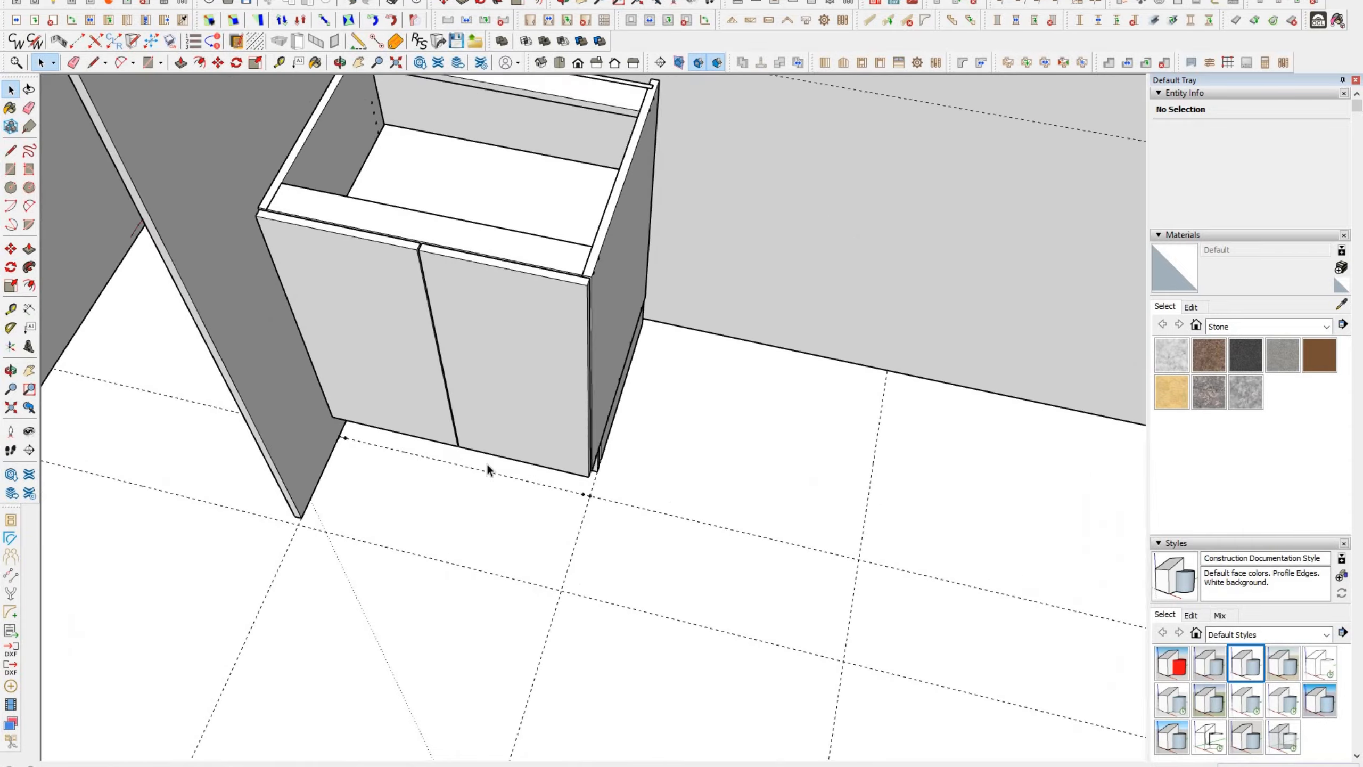
pyautogui.scroll(-1, 486, 463)
pyautogui.click(77, 42)
pyautogui.scroll(3, 595, 446)
pyautogui.click(550, 512)
pyautogui.click(615, 515)
pyautogui.click(439, 154)
pyautogui.click(453, 248)
pyautogui.click(395, 179)
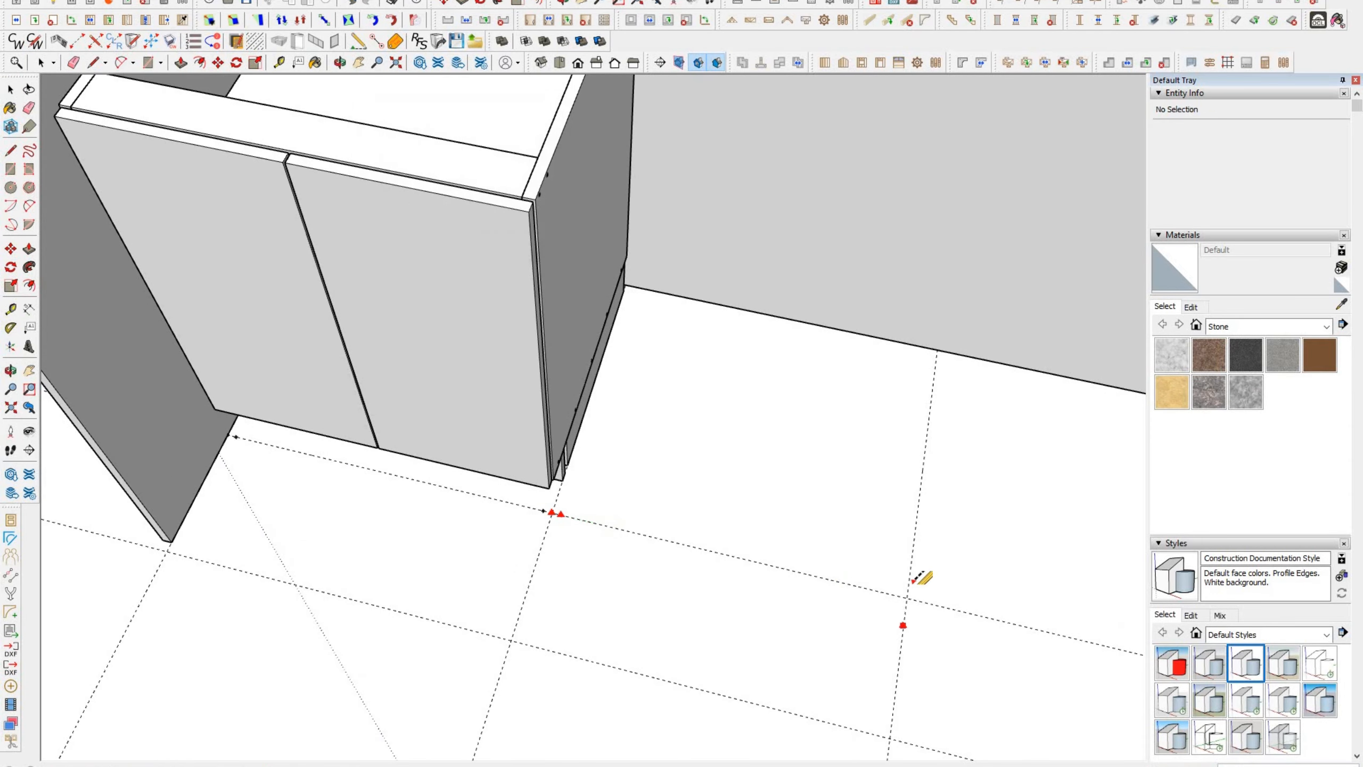
# Step: Mark the finishing end at the second division guide and draw a base cabinet with two stacked drawer fronts
pyautogui.click(906, 597)
pyautogui.click(838, 574)
pyautogui.click(438, 153)
pyautogui.click(453, 249)
pyautogui.click(395, 179)
pyautogui.click(816, 166)
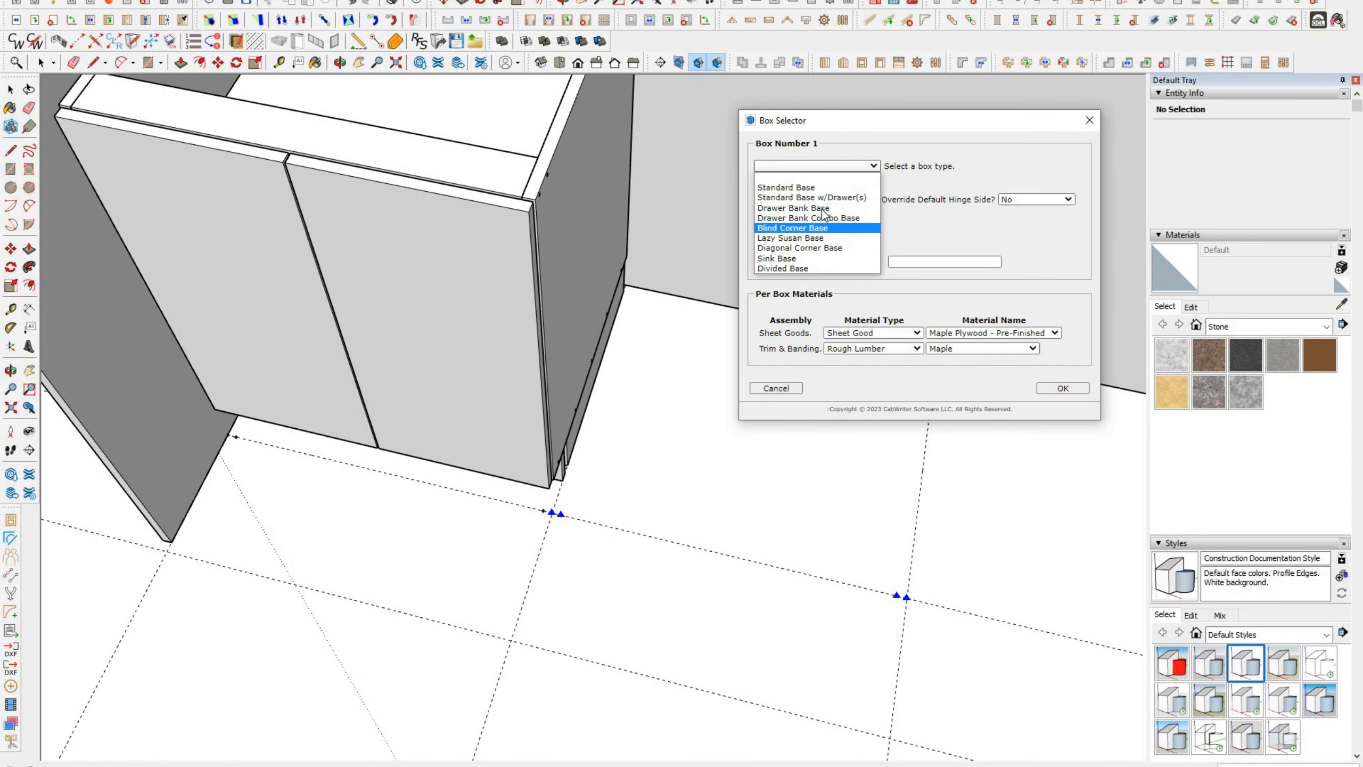
pyautogui.click(815, 222)
pyautogui.click(1079, 391)
# Step: Mark the third base cabinet's starting end beside the two-drawer cabinet as a Left Connector
pyautogui.scroll(-3, 396, 437)
pyautogui.scroll(2, 663, 552)
pyautogui.click(649, 497)
pyautogui.click(698, 508)
pyautogui.click(439, 154)
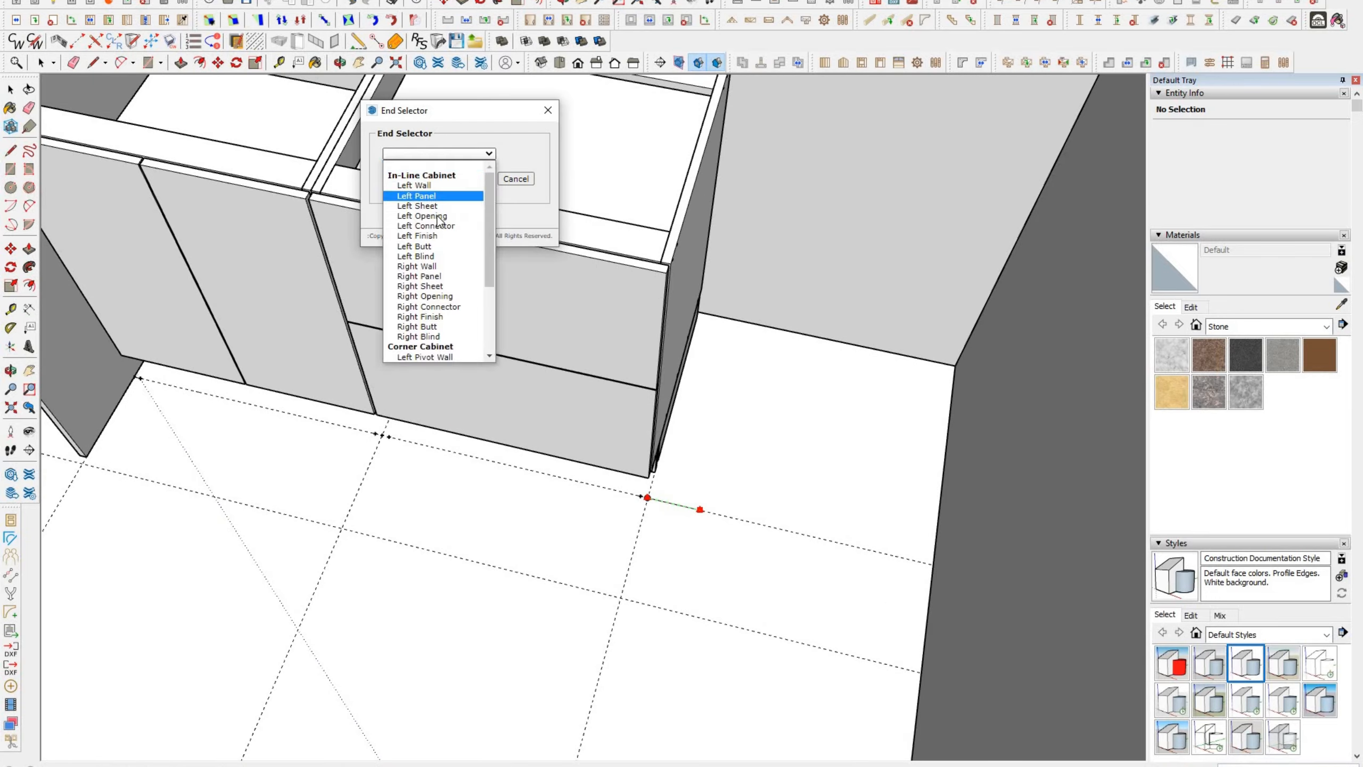
pyautogui.click(446, 227)
pyautogui.click(396, 179)
# Step: Mark the third cabinet's finishing end where the floor guide meets the back wall and draw the base cabinet
pyautogui.click(933, 564)
pyautogui.click(887, 554)
pyautogui.click(419, 154)
pyautogui.click(432, 236)
pyautogui.click(396, 179)
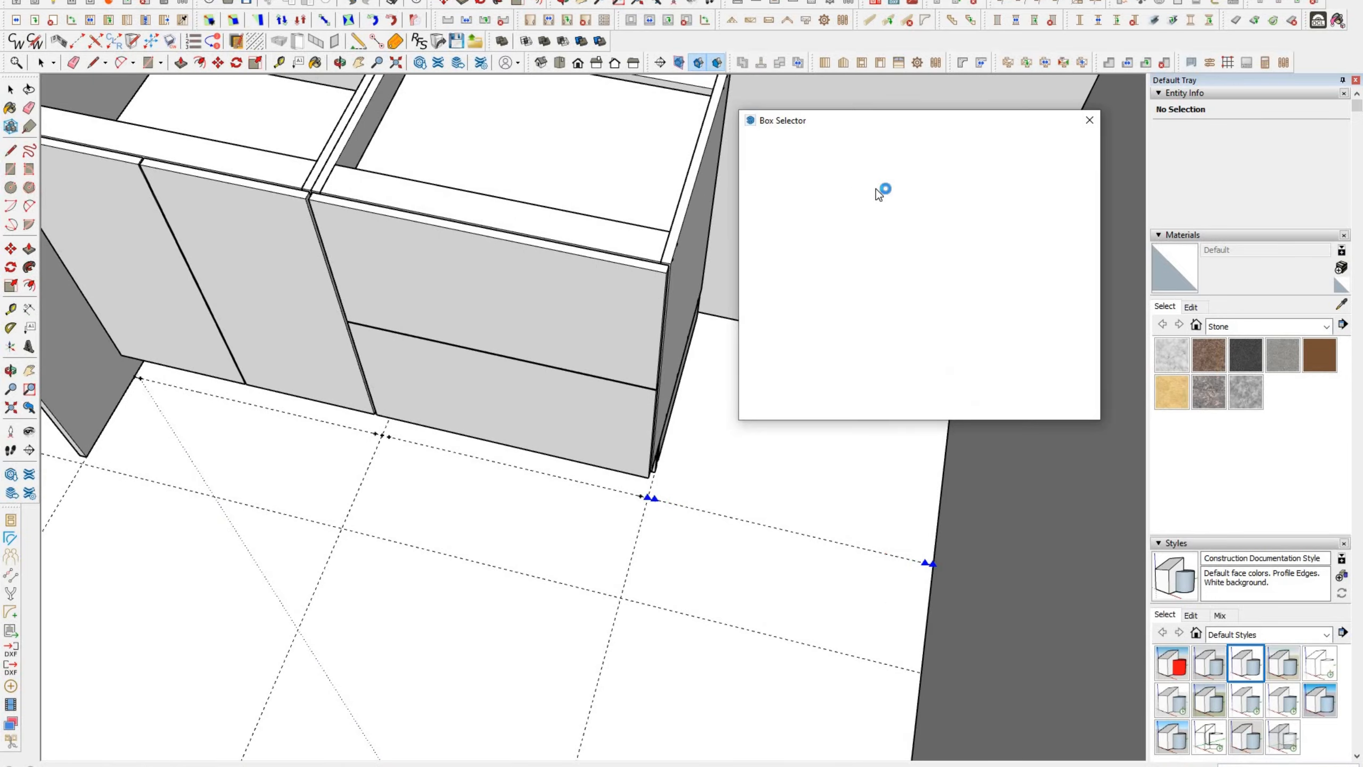
pyautogui.click(1063, 390)
# Step: Delete the old cross guides on the floor along the opposite, sink wall
pyautogui.scroll(-3, 779, 397)
pyautogui.moveTo(698, 397); pyautogui.dragTo(882, 372, button='middle')
pyautogui.scroll(-3, 698, 371)
pyautogui.moveTo(591, 360); pyautogui.dragTo(882, 371, button='middle')
pyautogui.scroll(2, 700, 417)
pyautogui.moveTo(700, 417); pyautogui.dragTo(483, 360, button='middle')
pyautogui.scroll(3, 411, 344)
pyautogui.press('space')
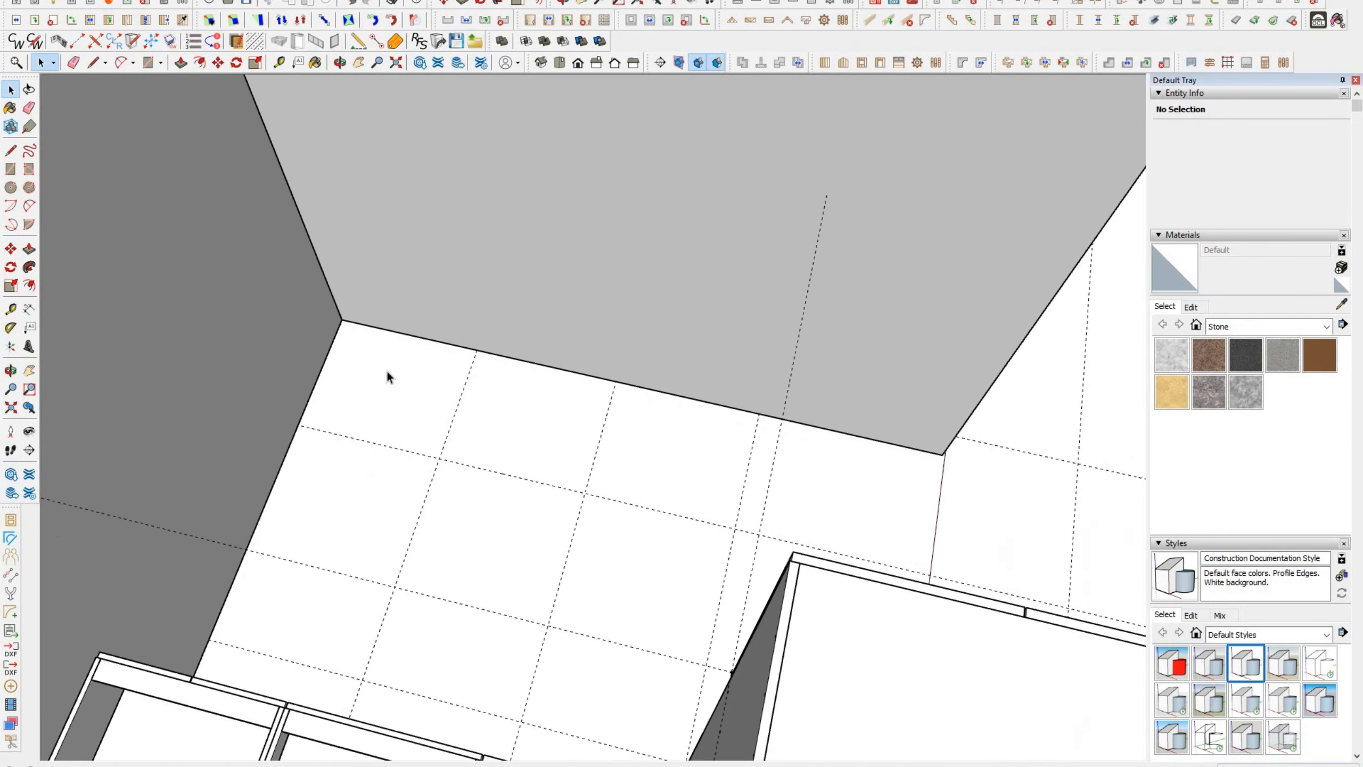
pyautogui.moveTo(386, 373); pyautogui.dragTo(499, 379, button='middle')
pyautogui.moveTo(718, 386); pyautogui.dragTo(392, 434)
pyautogui.press('Delete')
# Step: Examine the client's PDF for the front wall's sink pipe position and the appliance dimensions
pyautogui.scroll(-3, 392, 434)
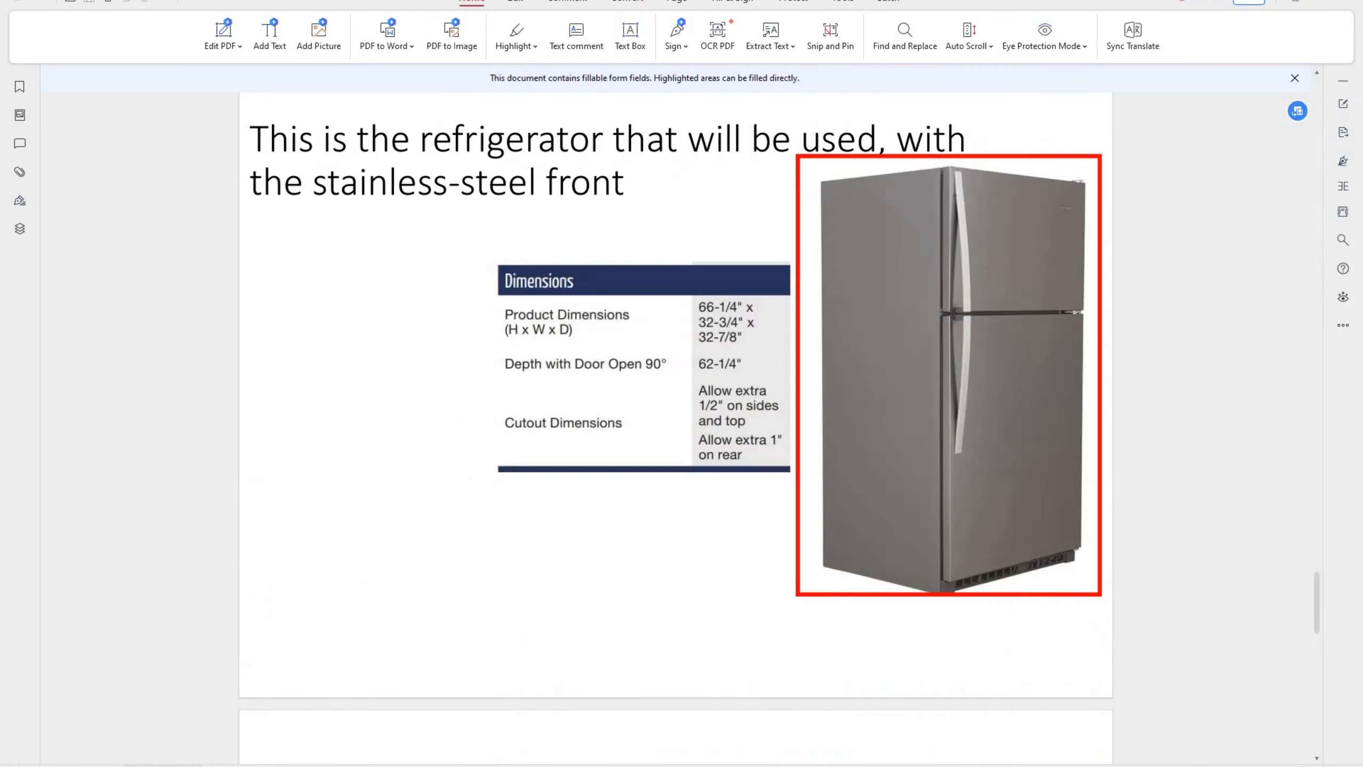
pyautogui.scroll(-10, 670, 515)
pyautogui.scroll(-8, 689, 263)
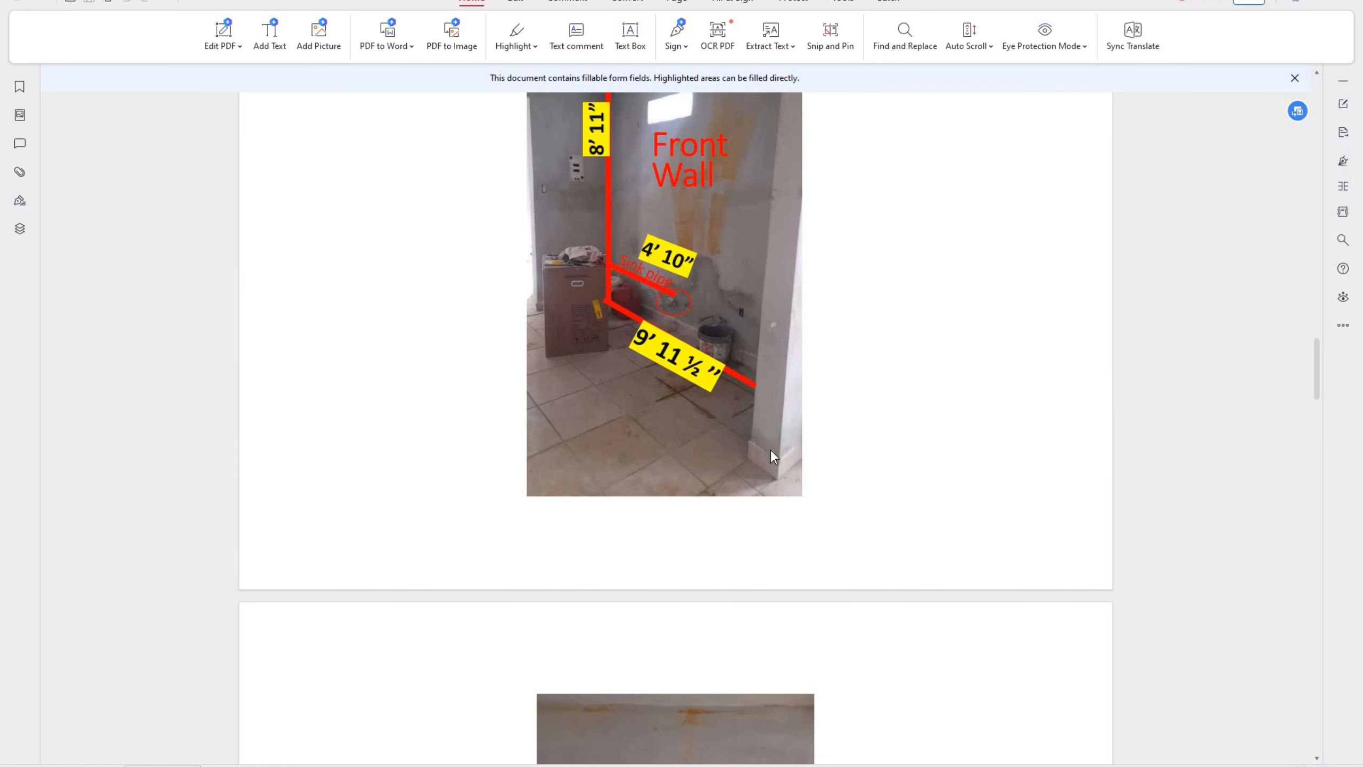
pyautogui.click(833, 763)
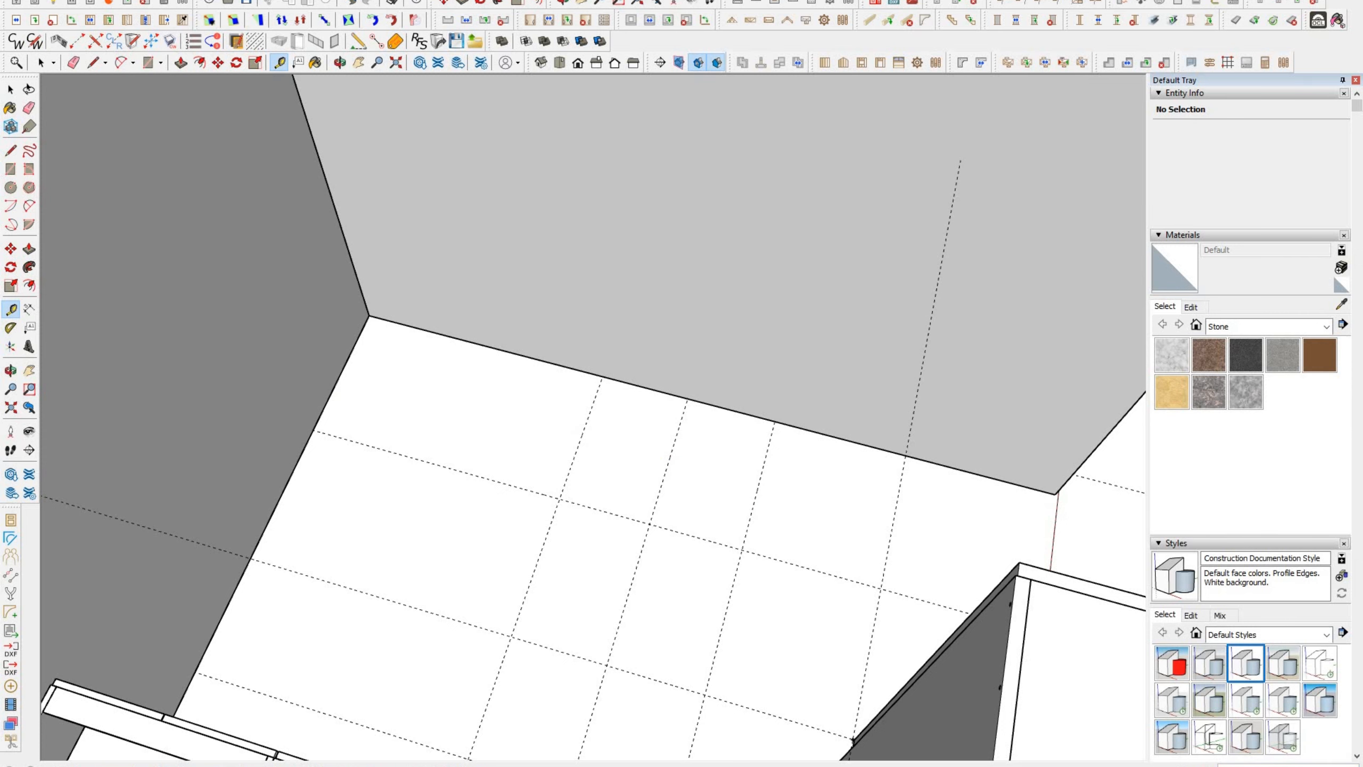
pyautogui.click(696, 763)
pyautogui.scroll(-20, 750, 534)
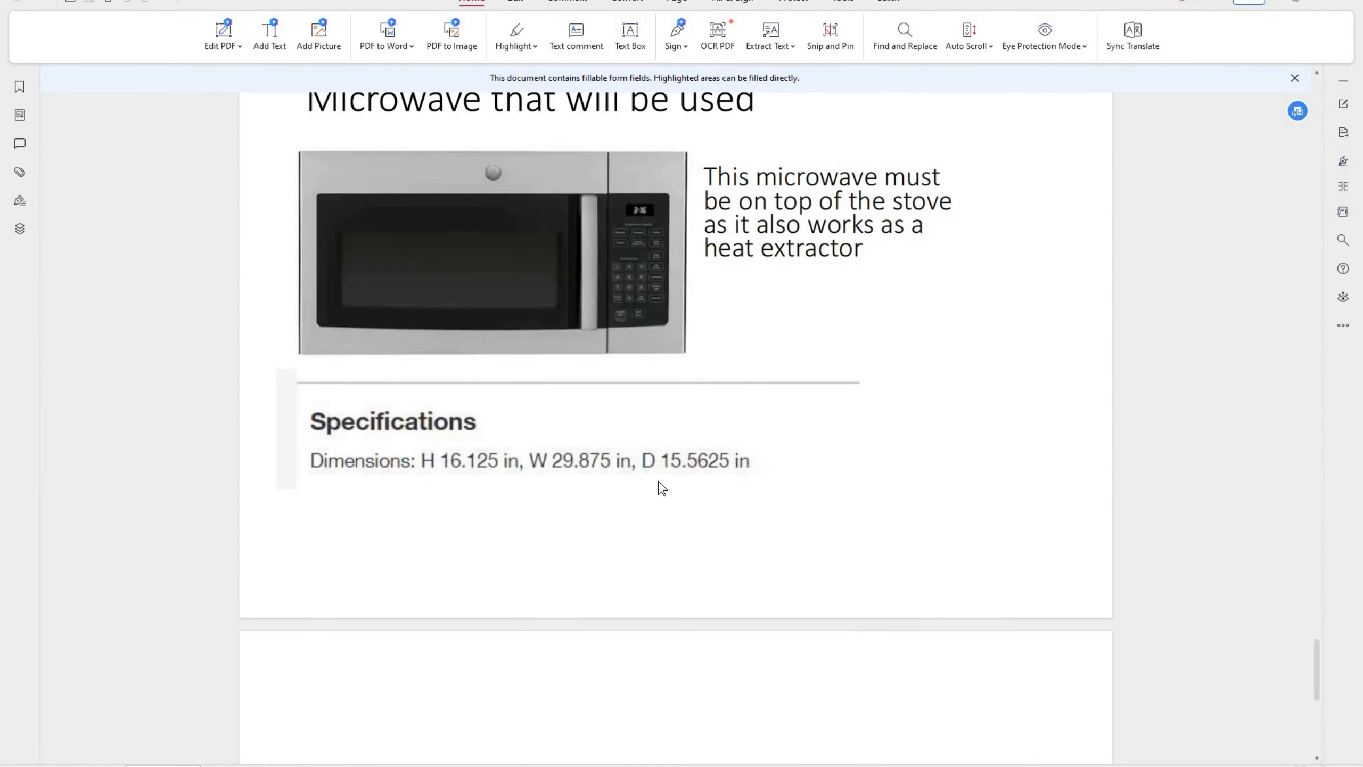
pyautogui.scroll(-10, 633, 580)
pyautogui.click(833, 763)
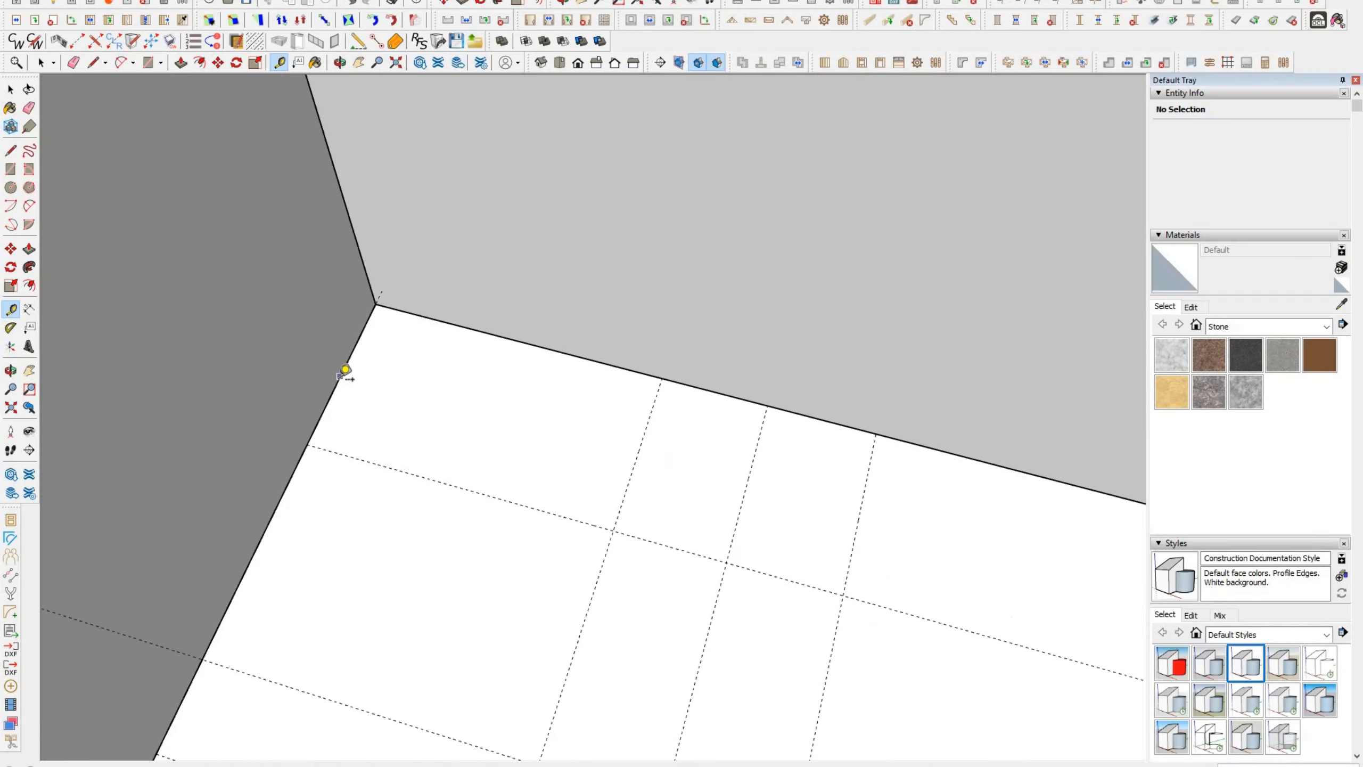
# Step: Offset a floor guide from the back wall to mark where the sink wall's cabinet run starts
pyautogui.scroll(1, 345, 370)
pyautogui.click(336, 387)
pyautogui.press('space')
pyautogui.scroll(-3, 556, 556)
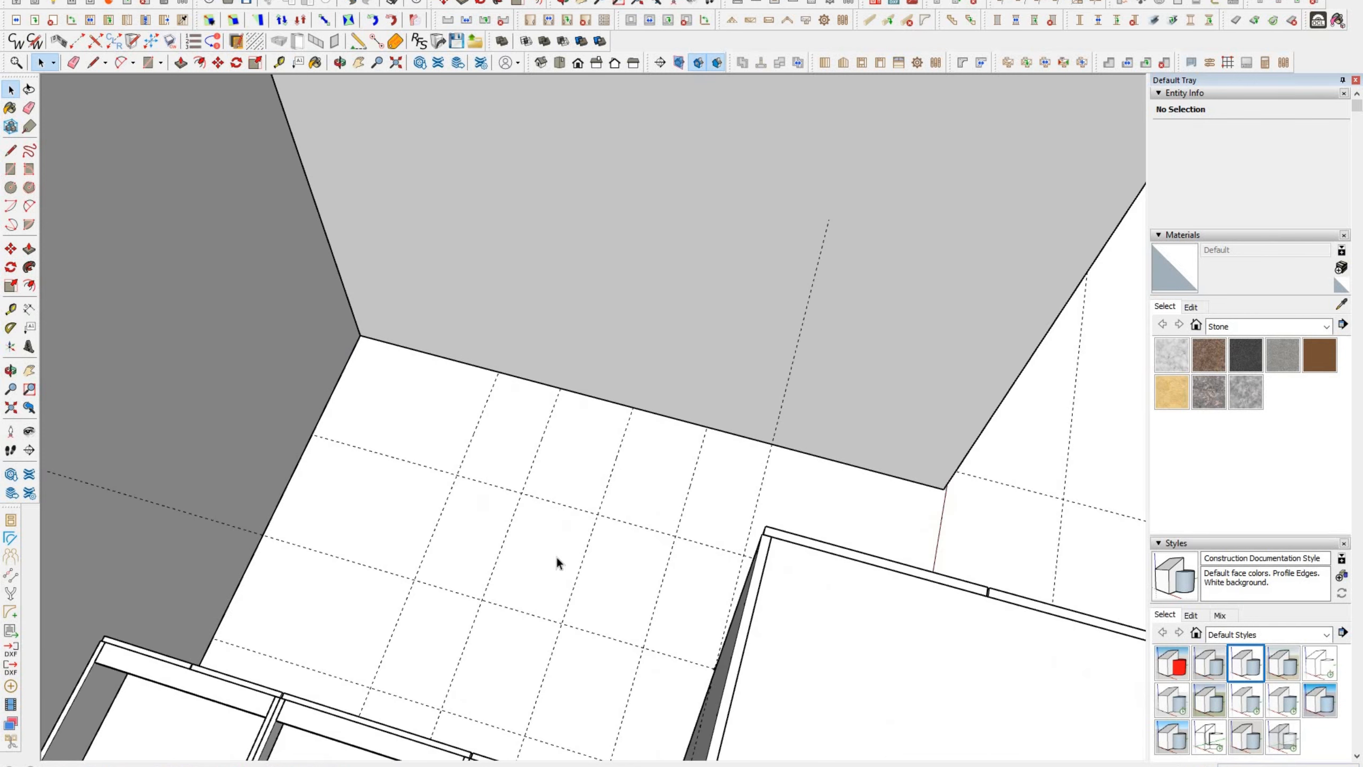
# Step: Mark both ends of a narrow base cabinet on the floor guide between the first two cross guides along the sink wall
pyautogui.moveTo(556, 557); pyautogui.dragTo(708, 461, button='middle')
pyautogui.scroll(3, 560, 423)
pyautogui.moveTo(418, 430)
pyautogui.mouseDown(button='middle')
pyautogui.moveTo(481, 439)
pyautogui.moveTo(408, 425)
pyautogui.mouseUp(button='middle')
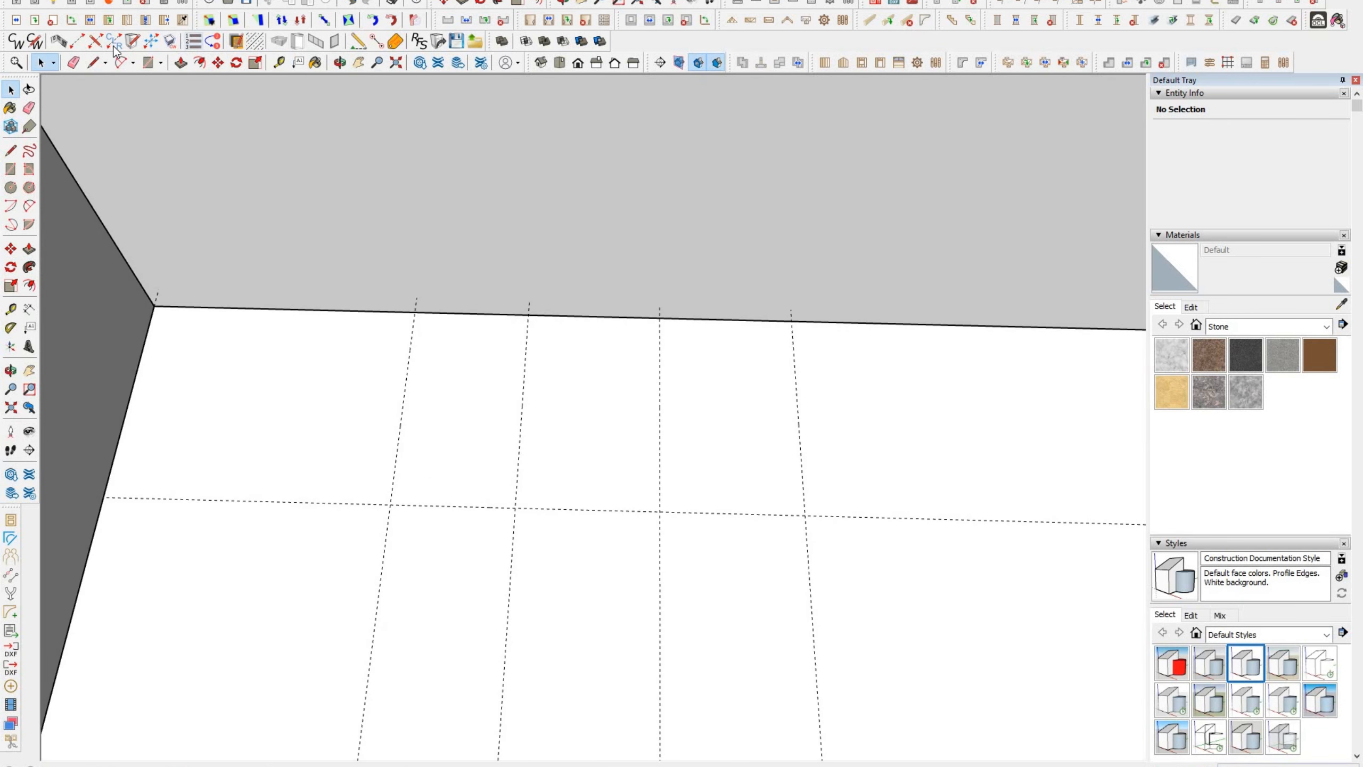
pyautogui.click(81, 44)
pyautogui.click(391, 505)
pyautogui.click(435, 506)
pyautogui.click(445, 153)
pyautogui.click(429, 236)
pyautogui.click(516, 508)
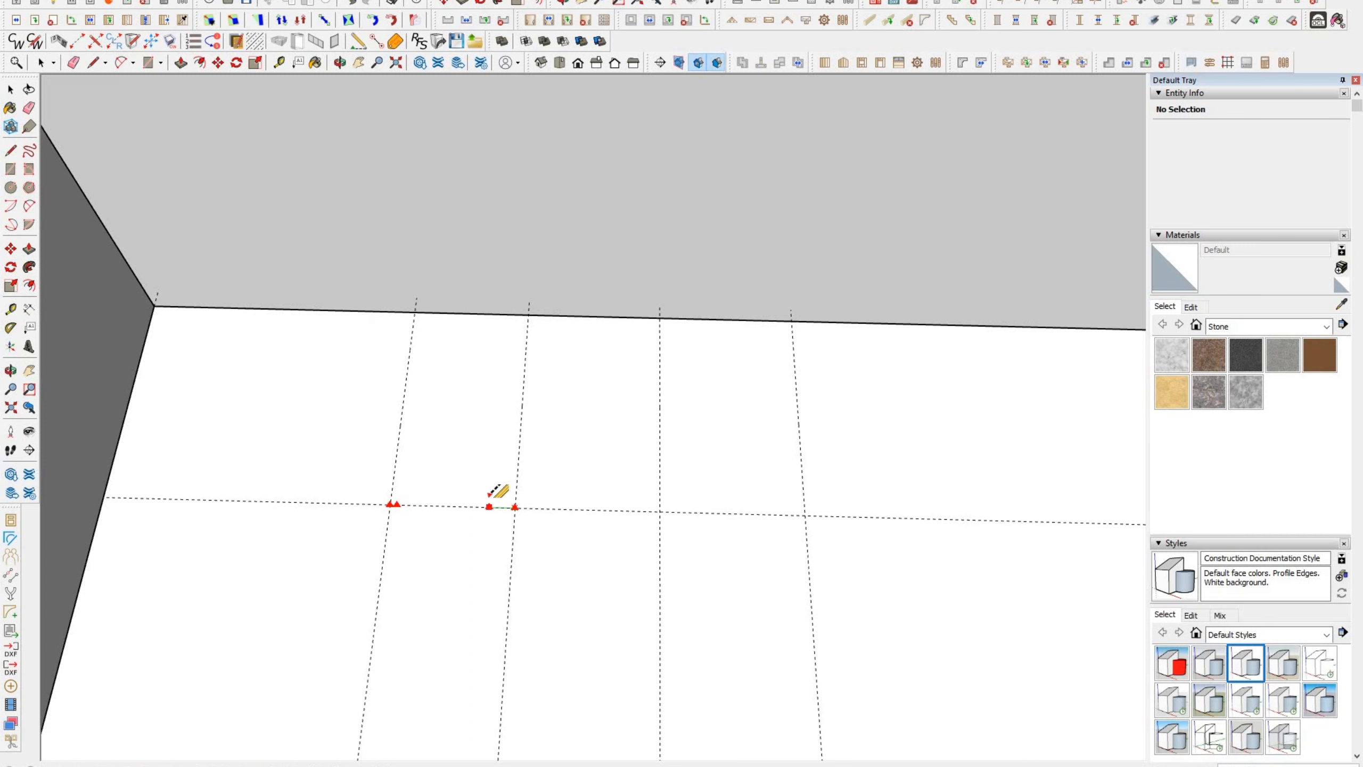
pyautogui.click(487, 506)
pyautogui.click(444, 153)
pyautogui.click(429, 235)
# Step: Define the box as a one-door Standard Base with 0 shelves and 0 shelf-hole columns and draw it
pyautogui.click(727, 192)
pyautogui.click(838, 166)
pyautogui.click(829, 188)
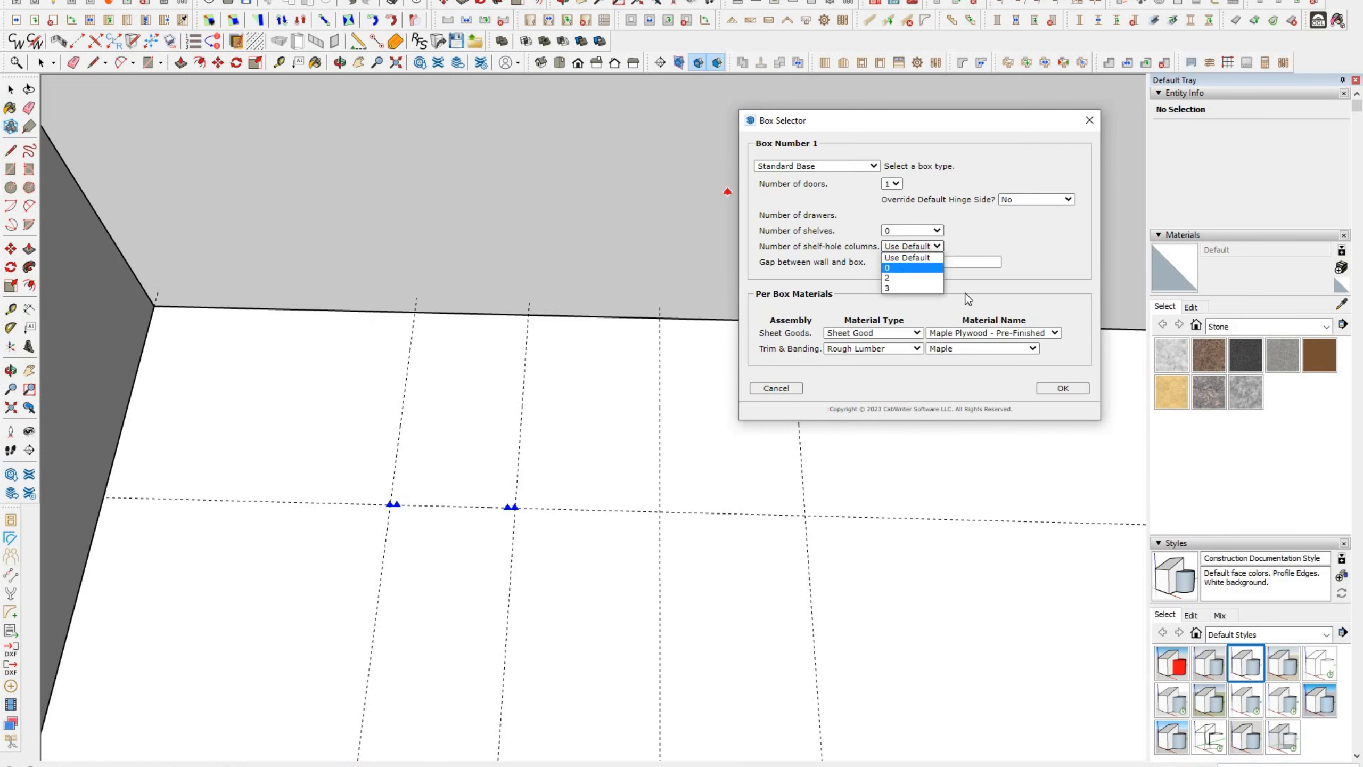
pyautogui.click(907, 268)
pyautogui.click(1063, 389)
# Step: Mark the sink cabinet's ends on the floor guide, from the narrow cabinet to the last of the sink's cross guides
pyautogui.scroll(3, 590, 349)
pyautogui.scroll(-5, 641, 349)
pyautogui.moveTo(641, 349); pyautogui.dragTo(390, 280, button='middle')
pyautogui.scroll(3, 516, 398)
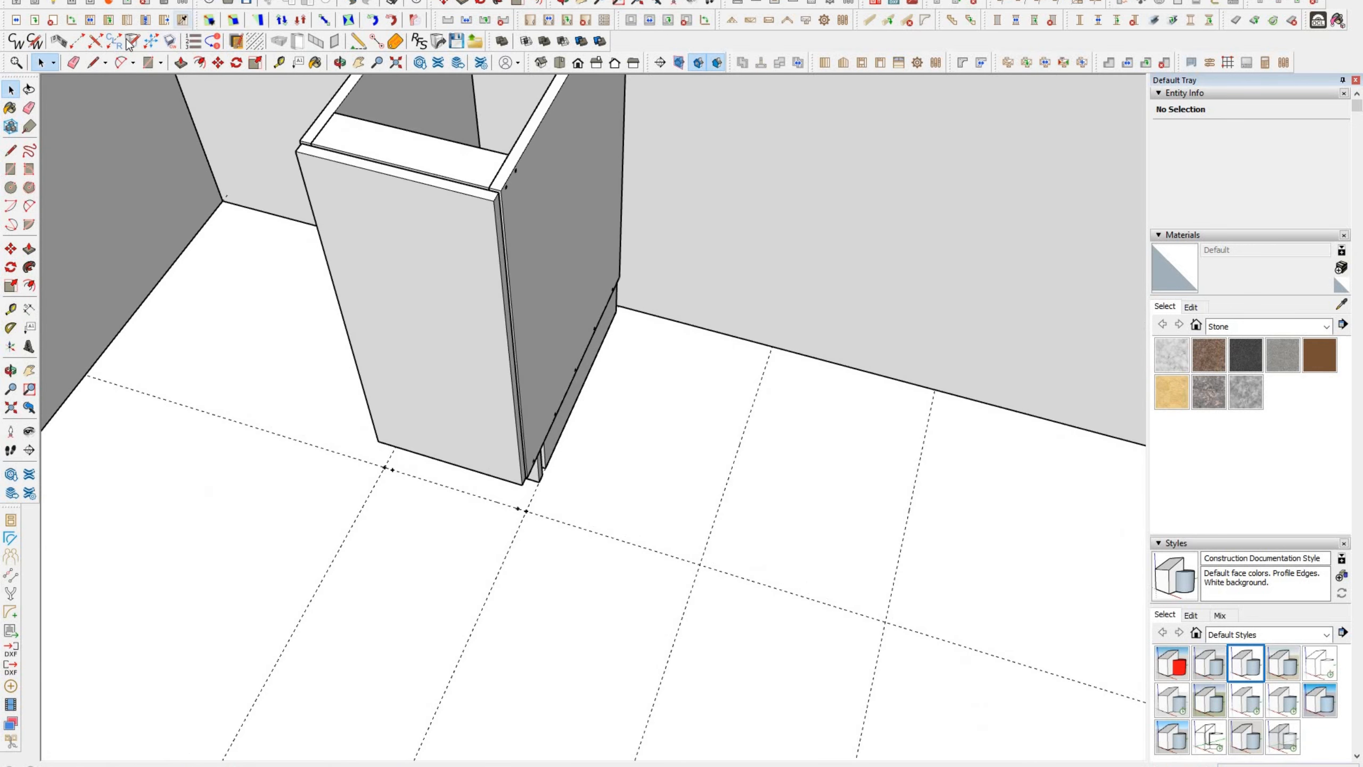
pyautogui.click(563, 511)
pyautogui.click(445, 153)
pyautogui.click(428, 236)
pyautogui.click(397, 177)
pyautogui.click(895, 614)
pyautogui.click(837, 594)
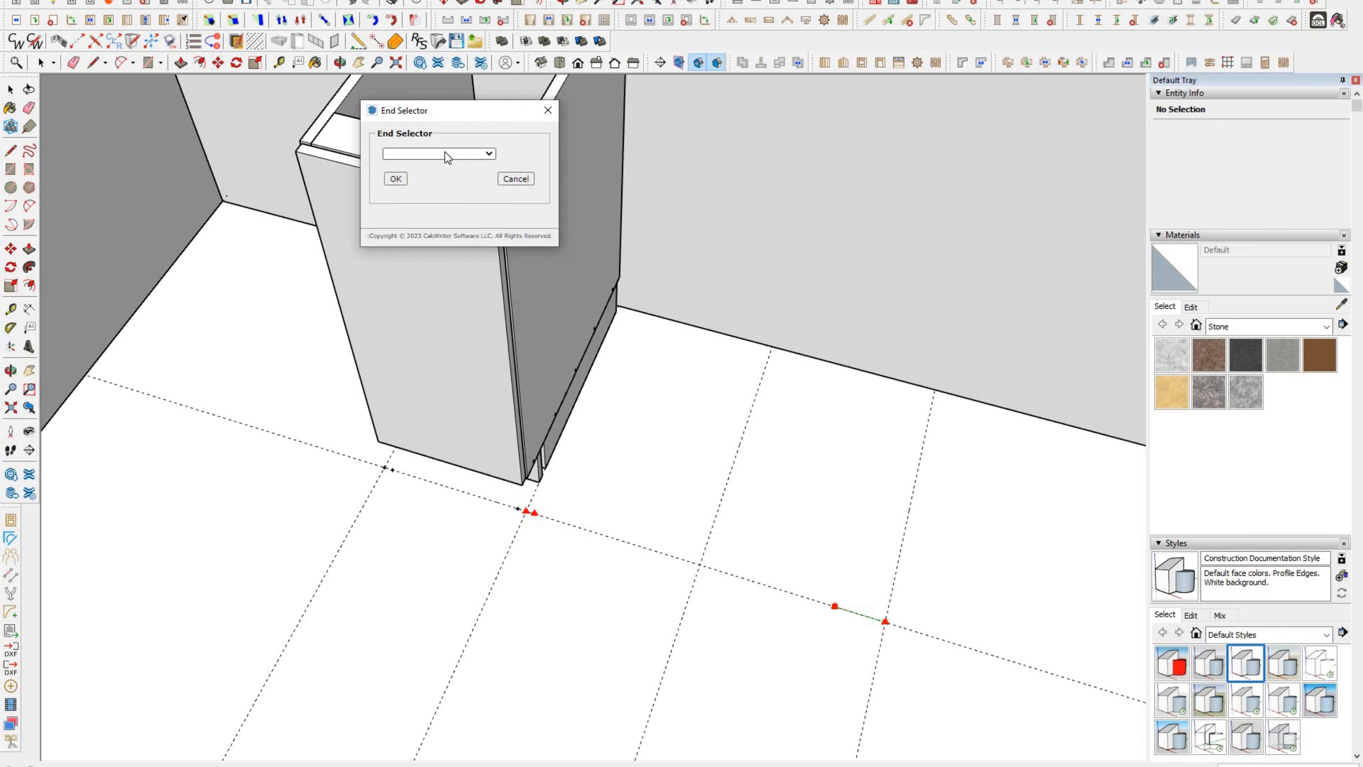
pyautogui.click(447, 153)
pyautogui.click(429, 317)
# Step: Define the marked box as a Sink Base and draw the cabinet
pyautogui.click(788, 397)
pyautogui.click(815, 167)
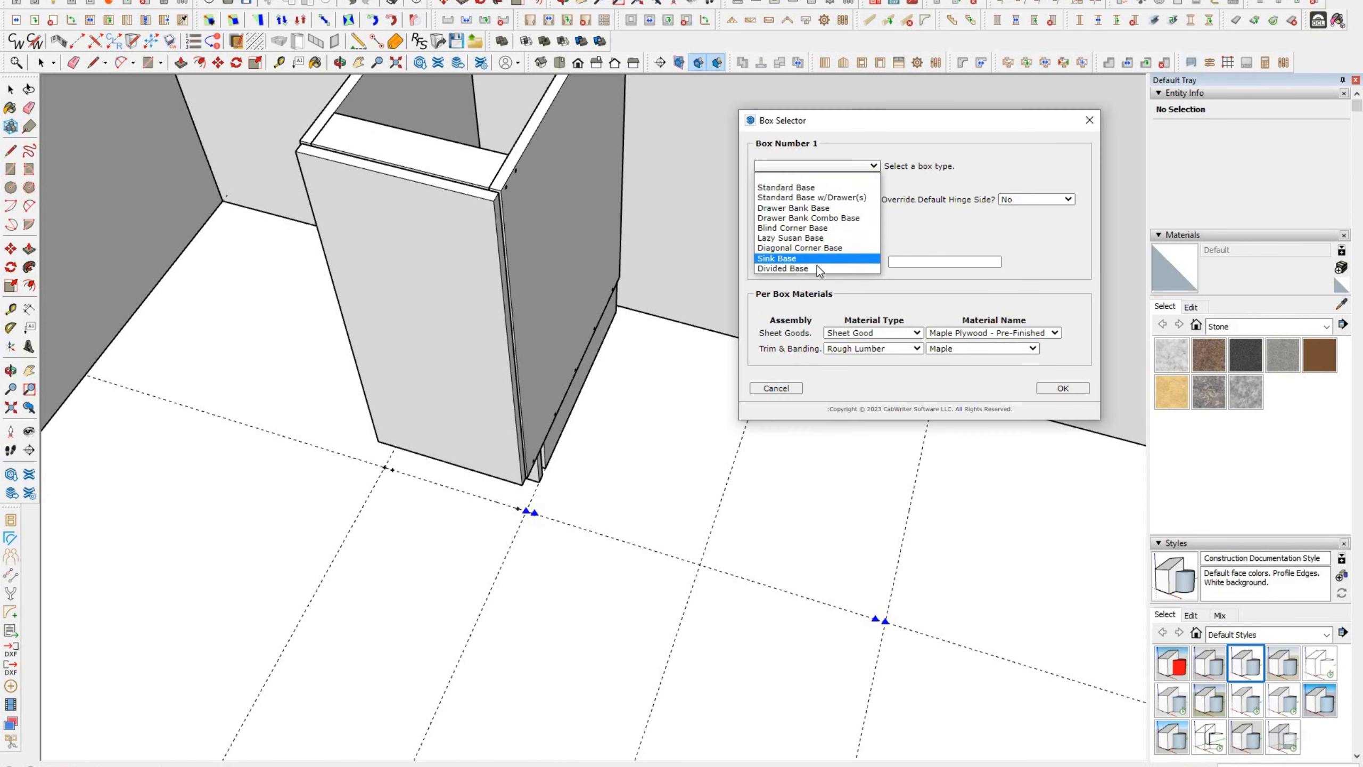
pyautogui.click(800, 258)
pyautogui.click(1063, 389)
# Step: Copy the guide at the sink cabinet's outer end toward the wall's open end, dividing the distance by 2
pyautogui.scroll(3, 247, 389)
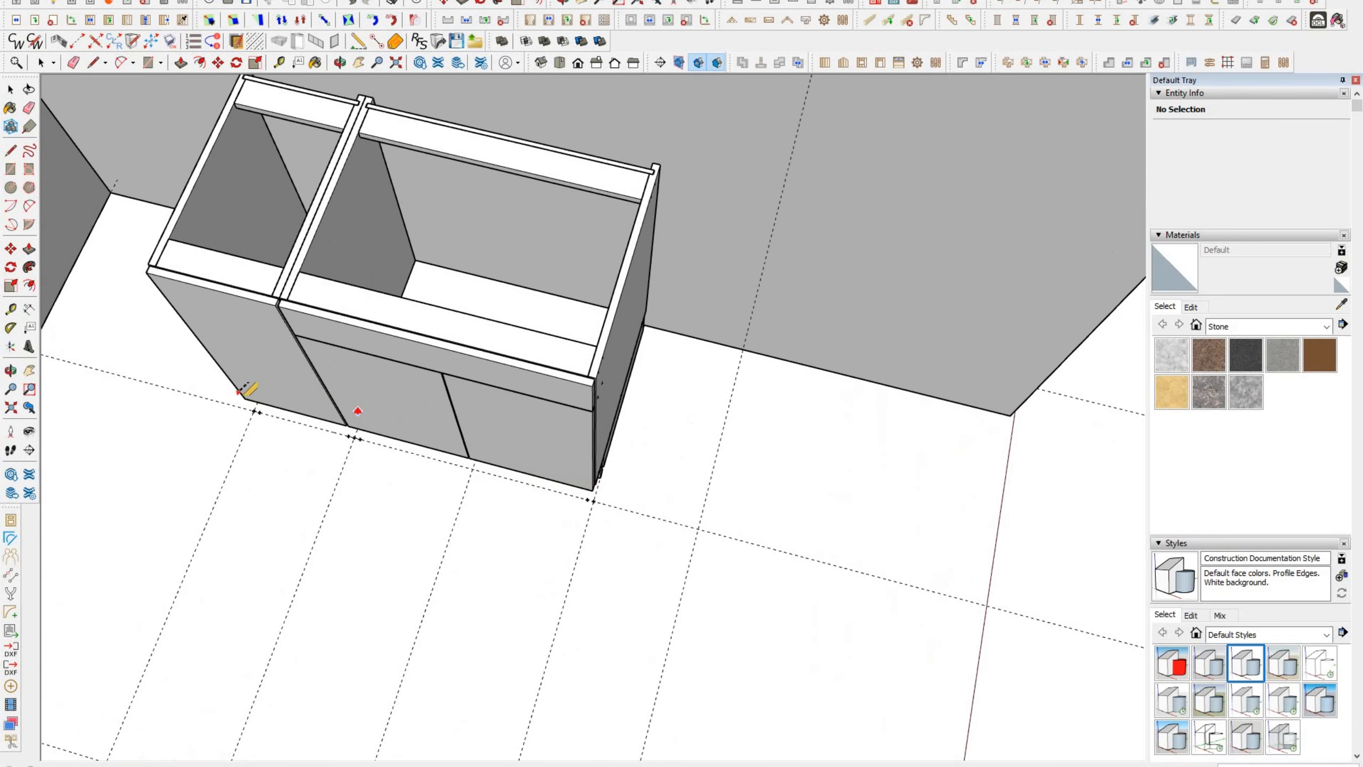
pyautogui.scroll(-2, 239, 392)
pyautogui.press('space')
pyautogui.scroll(1, 609, 480)
pyautogui.press('m')
pyautogui.click(508, 539)
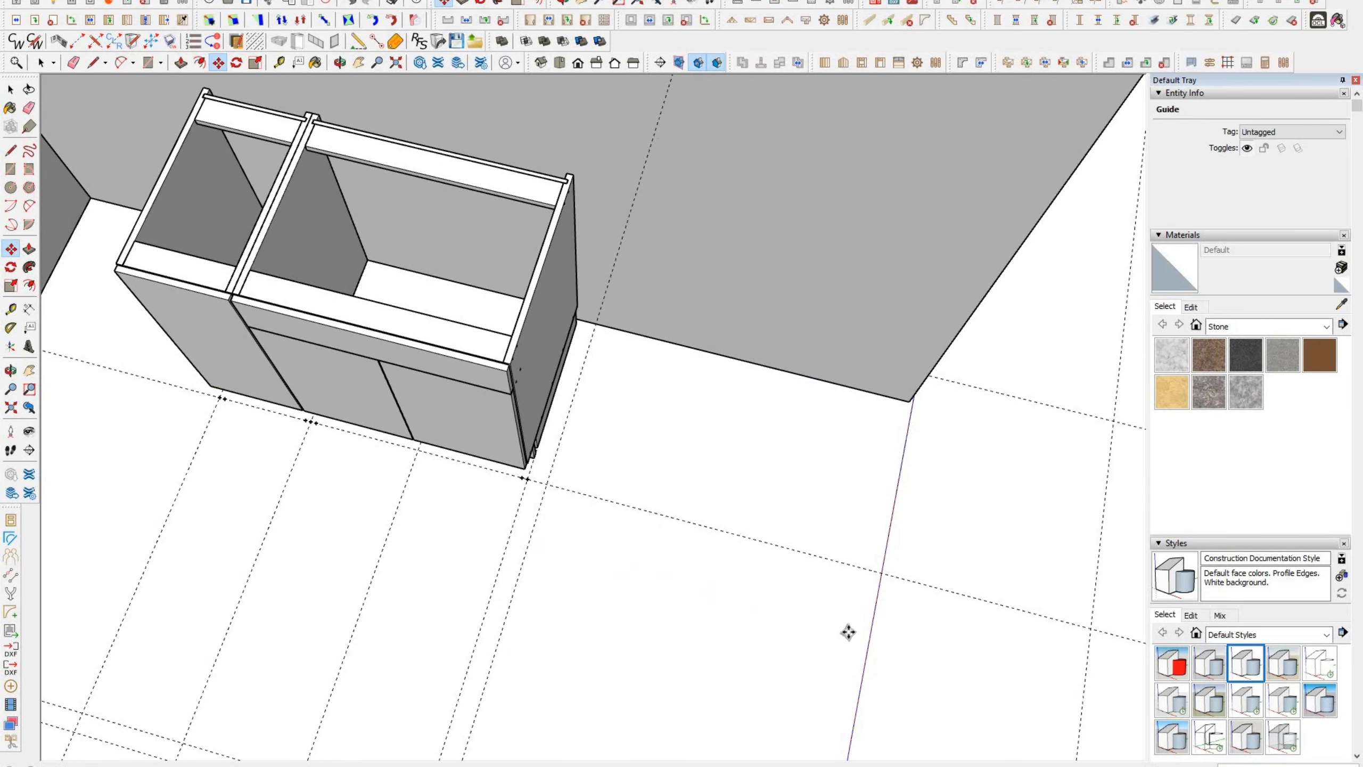
pyautogui.write('/2')
pyautogui.press('Return')
pyautogui.press('space')
# Step: Mark the next base cabinet's starting end beside the sink cabinet as a Left Connector
pyautogui.moveTo(859, 603); pyautogui.dragTo(762, 577, button='middle')
pyautogui.scroll(1, 590, 437)
pyautogui.click(518, 476)
pyautogui.click(557, 493)
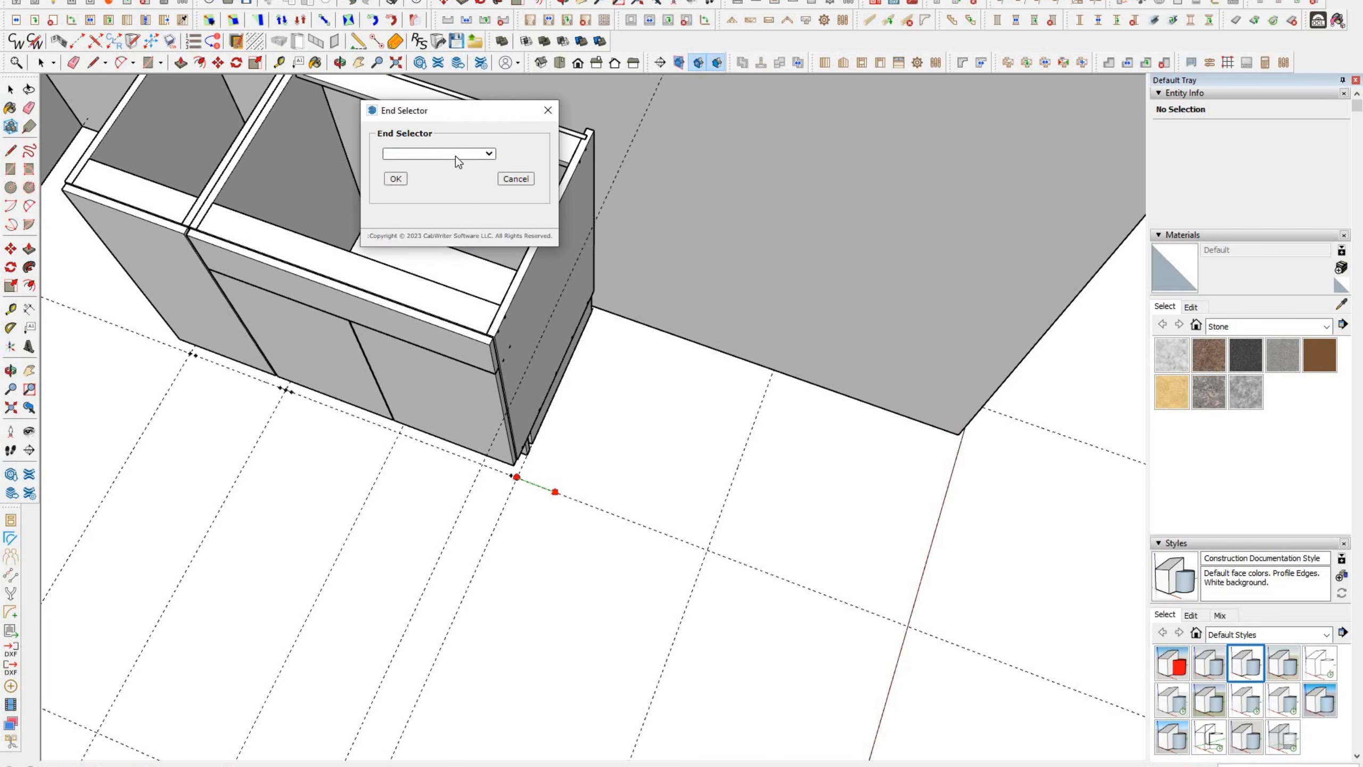
pyautogui.click(455, 155)
pyautogui.click(442, 227)
pyautogui.click(397, 179)
# Step: Mark the finishing end at the midpoint guide and draw the box as a Drawer Bank Base
pyautogui.click(707, 549)
pyautogui.click(666, 533)
pyautogui.click(455, 155)
pyautogui.click(444, 235)
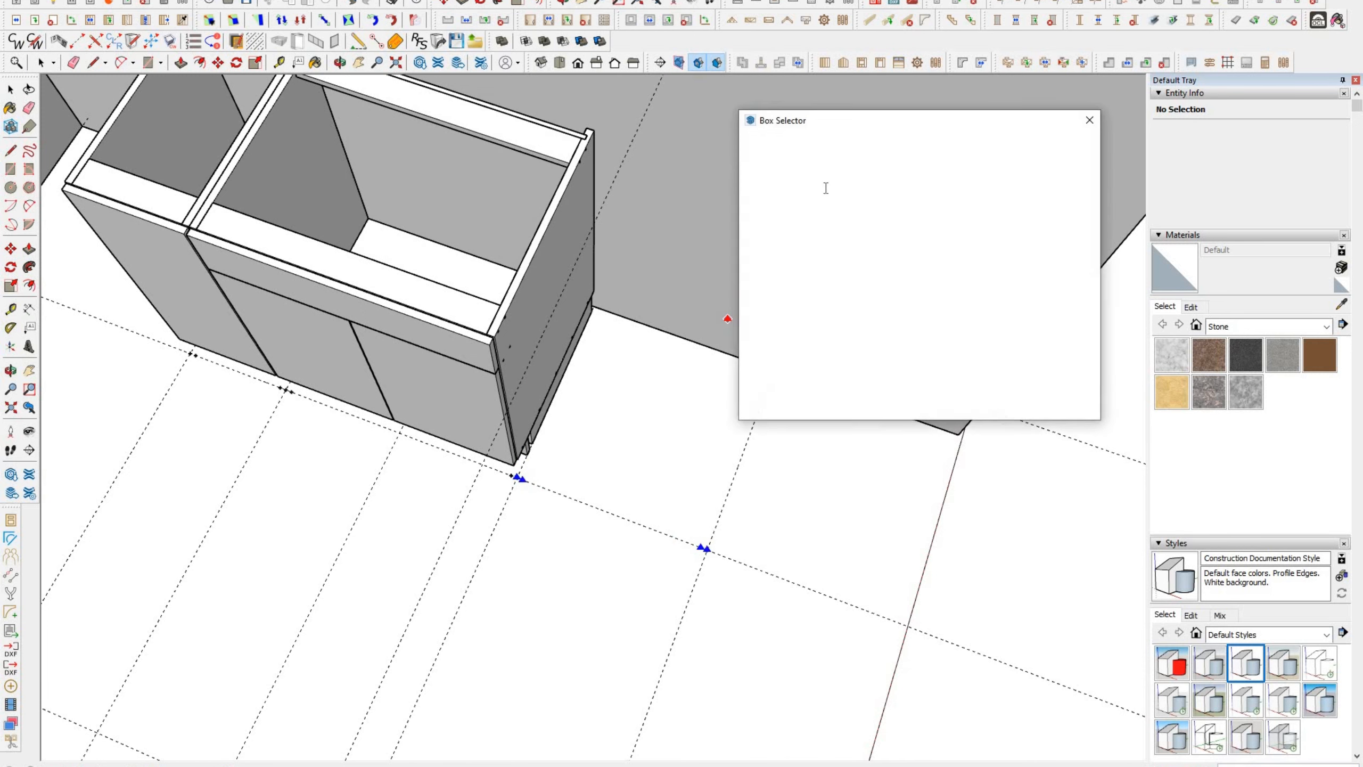
pyautogui.click(815, 165)
pyautogui.click(815, 210)
pyautogui.click(1063, 387)
# Step: Mark the last base cabinet's starting end beside the drawer bank as a Left Connector
pyautogui.keyDown('shift'); pyautogui.moveTo(878, 615); pyautogui.dragTo(755, 566, button='middle'); pyautogui.keyUp('shift')
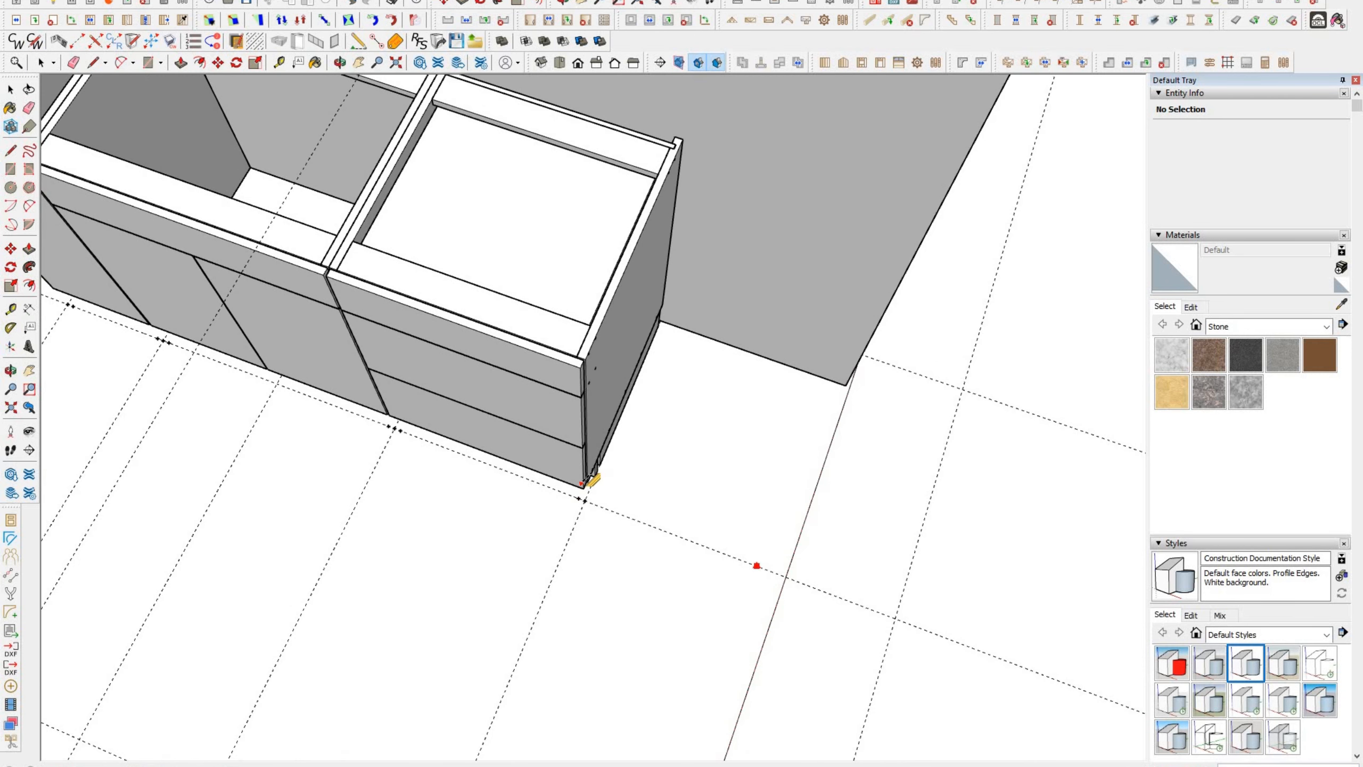
pyautogui.click(584, 501)
pyautogui.click(613, 511)
pyautogui.click(454, 154)
pyautogui.click(442, 227)
pyautogui.click(396, 179)
# Step: Mark the finishing end at the sink wall's open end and draw a Drawer Bank Base with 3 drawers
pyautogui.click(785, 576)
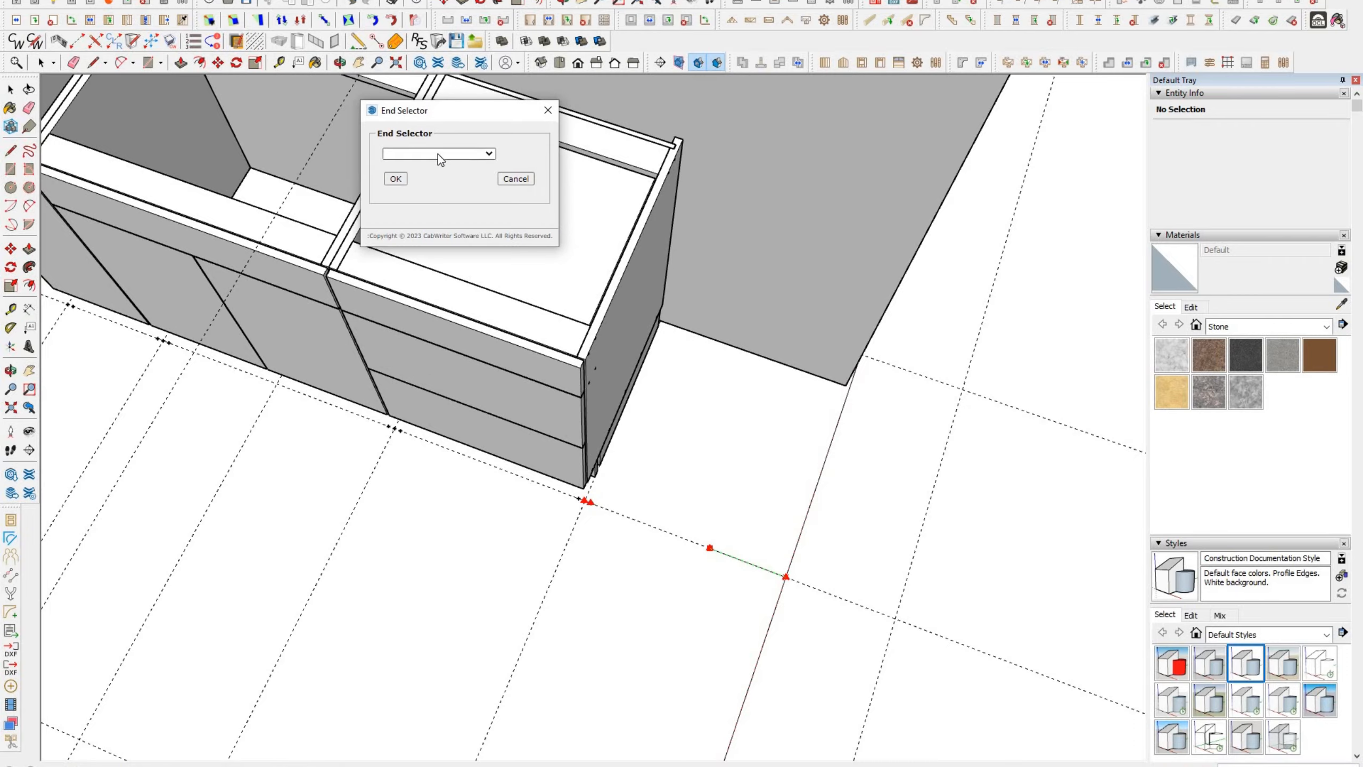
pyautogui.click(455, 155)
pyautogui.click(442, 239)
pyautogui.click(395, 179)
pyautogui.click(816, 166)
pyautogui.click(810, 209)
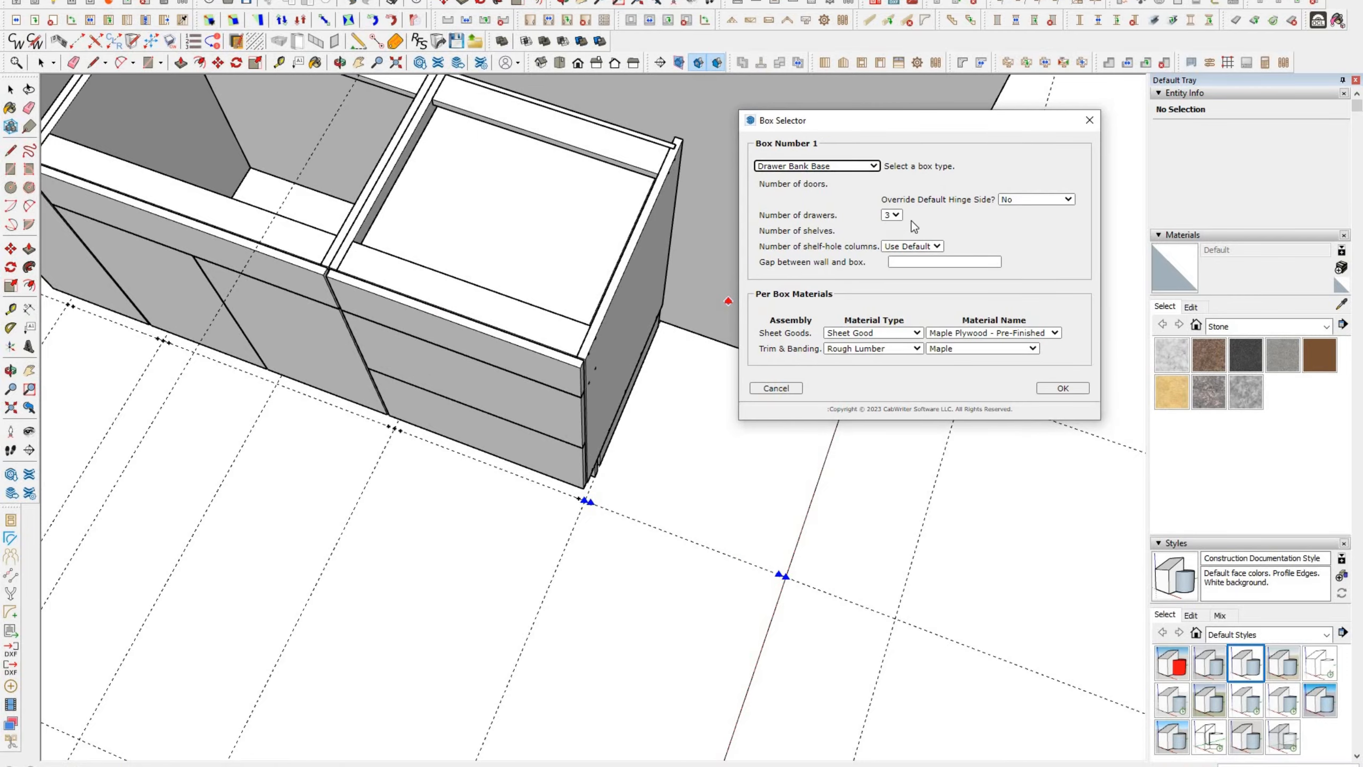
pyautogui.click(1063, 387)
# Step: Inspect the finished sink-wall base run and check the stove and microwave dimensions in the client's PDF
pyautogui.scroll(-3, 964, 381)
pyautogui.moveTo(720, 301)
pyautogui.mouseDown(button='middle')
pyautogui.moveTo(905, 265)
pyautogui.moveTo(541, 195)
pyautogui.moveTo(134, 152)
pyautogui.moveTo(423, 329)
pyautogui.moveTo(1089, 546)
pyautogui.moveTo(466, 222)
pyautogui.moveTo(769, 256)
pyautogui.mouseUp(button='middle')
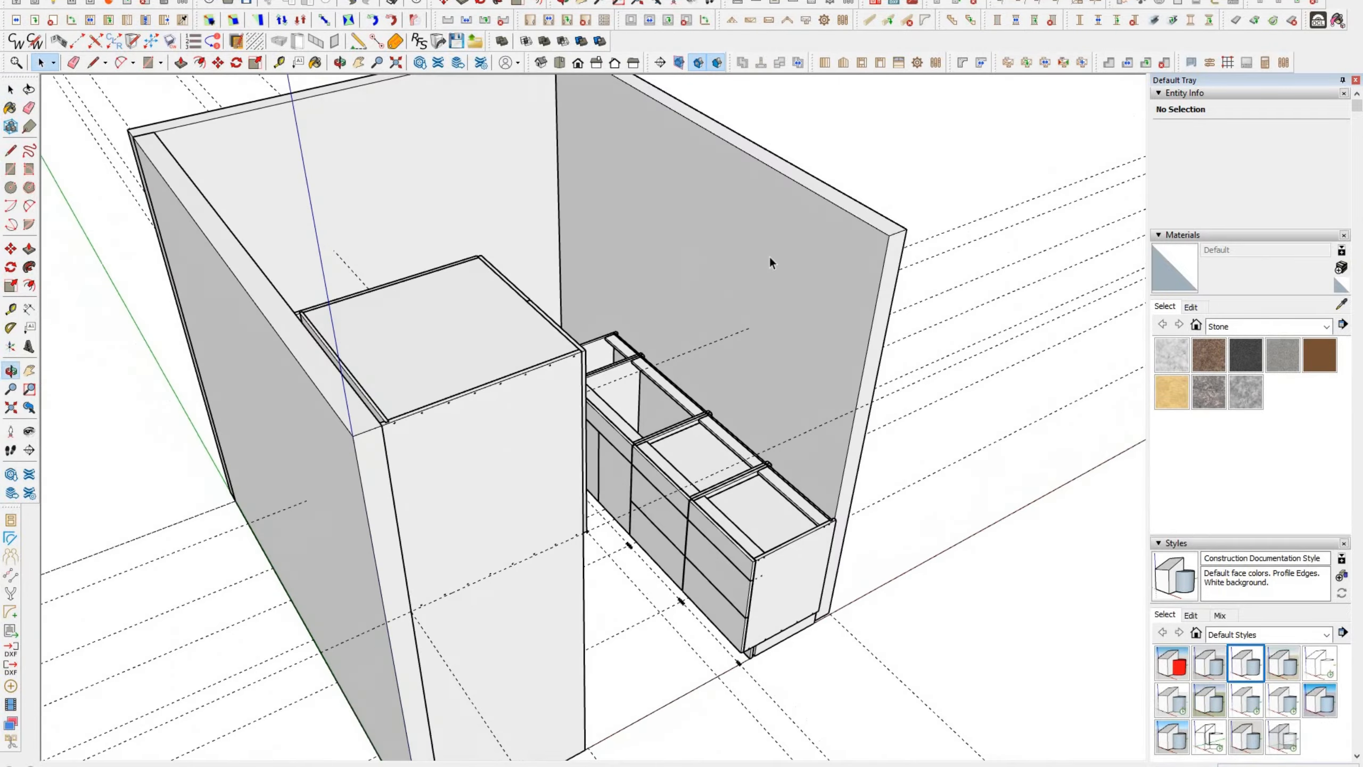
pyautogui.moveTo(491, 242); pyautogui.dragTo(718, 263, button='middle')
pyautogui.moveTo(530, 281); pyautogui.dragTo(585, 311, button='middle')
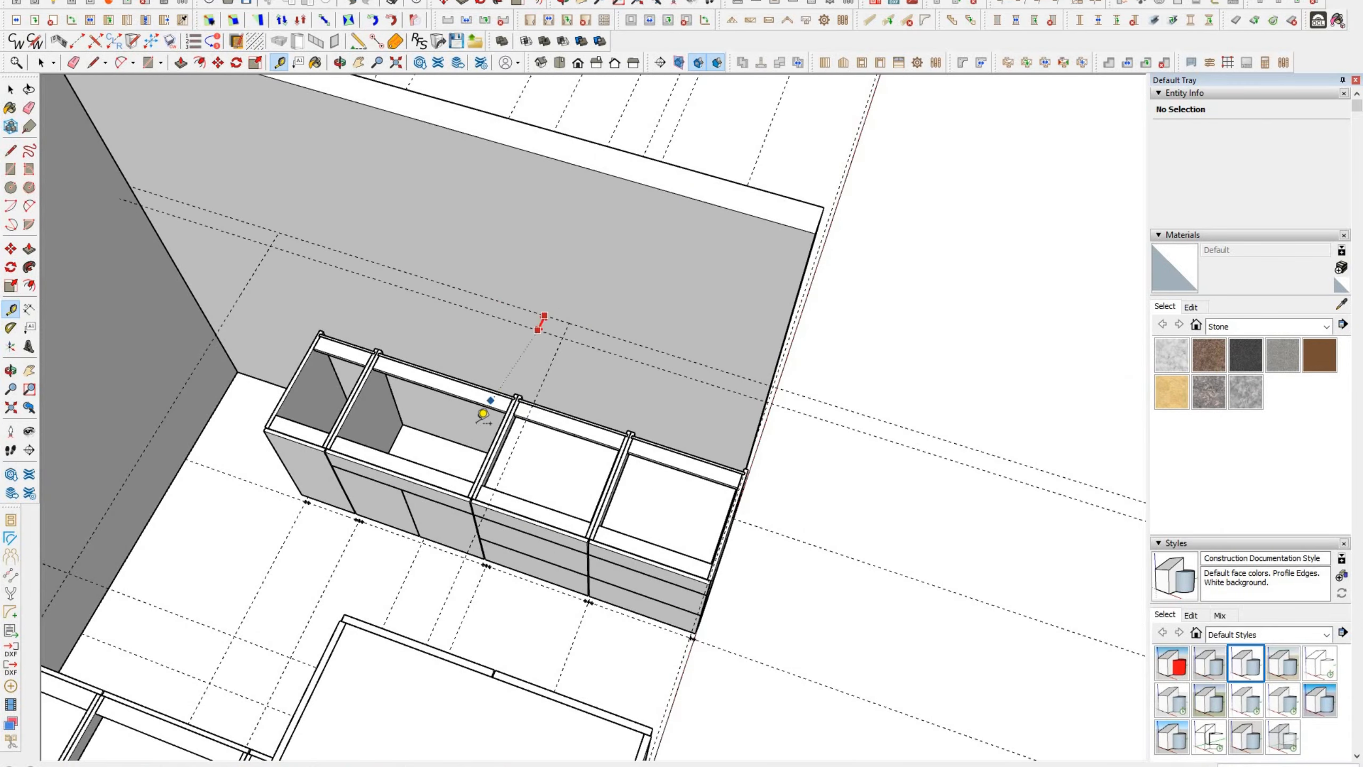
pyautogui.moveTo(481, 416); pyautogui.dragTo(405, 396, button='middle')
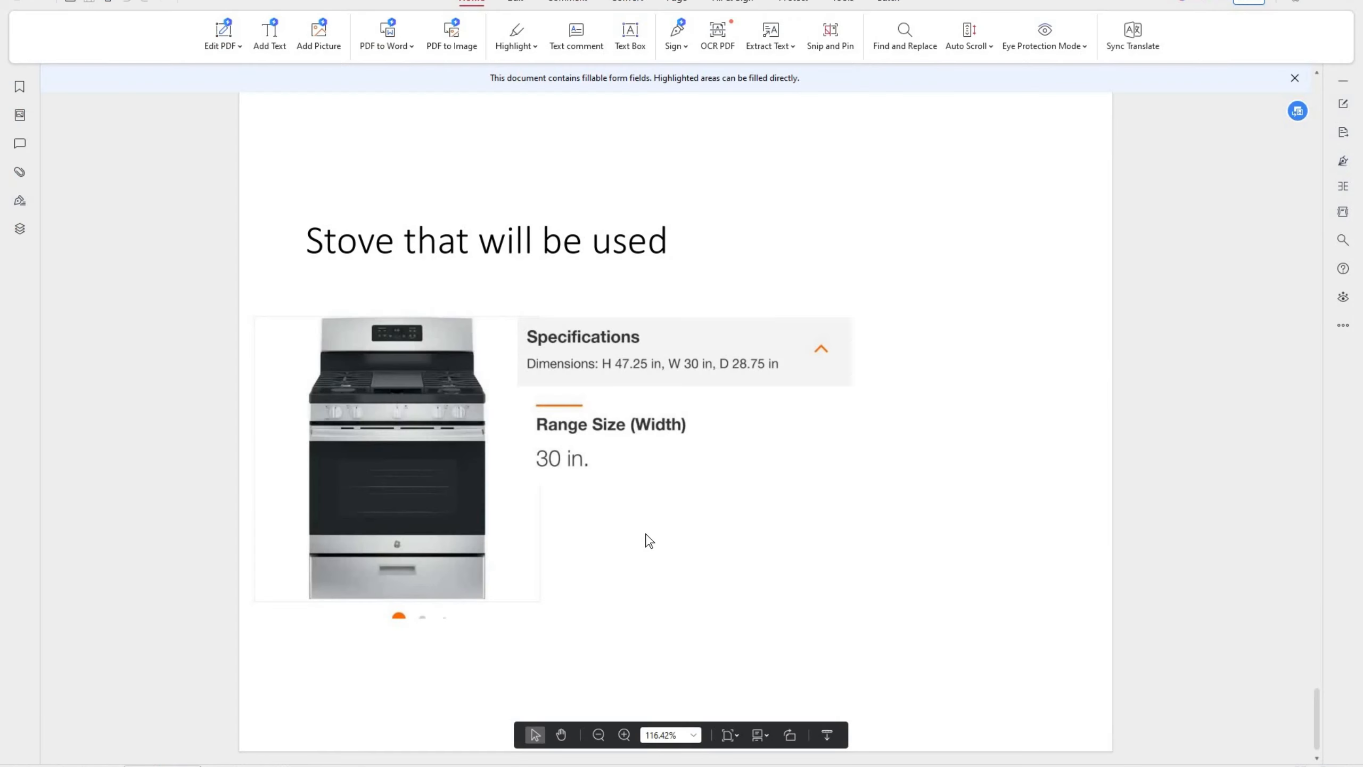
pyautogui.scroll(-5, 645, 539)
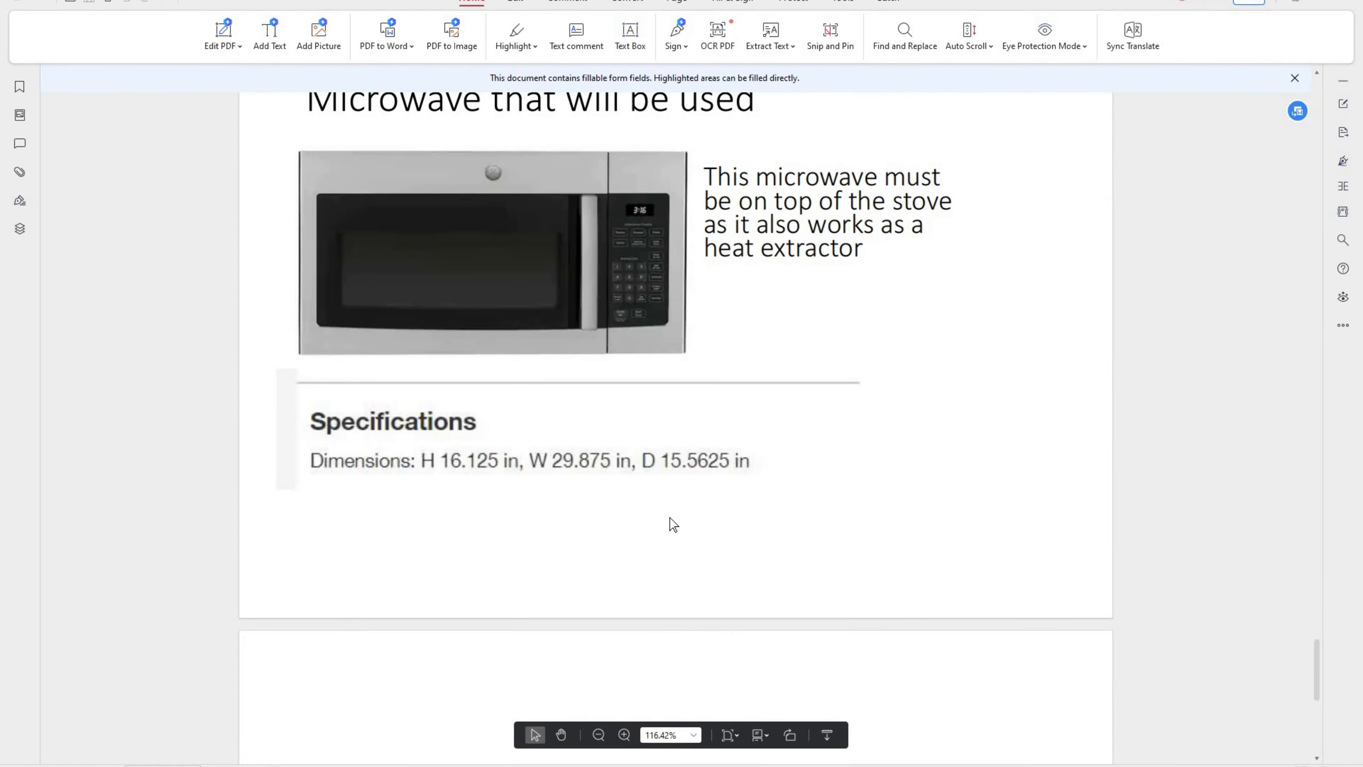
pyautogui.click(731, 765)
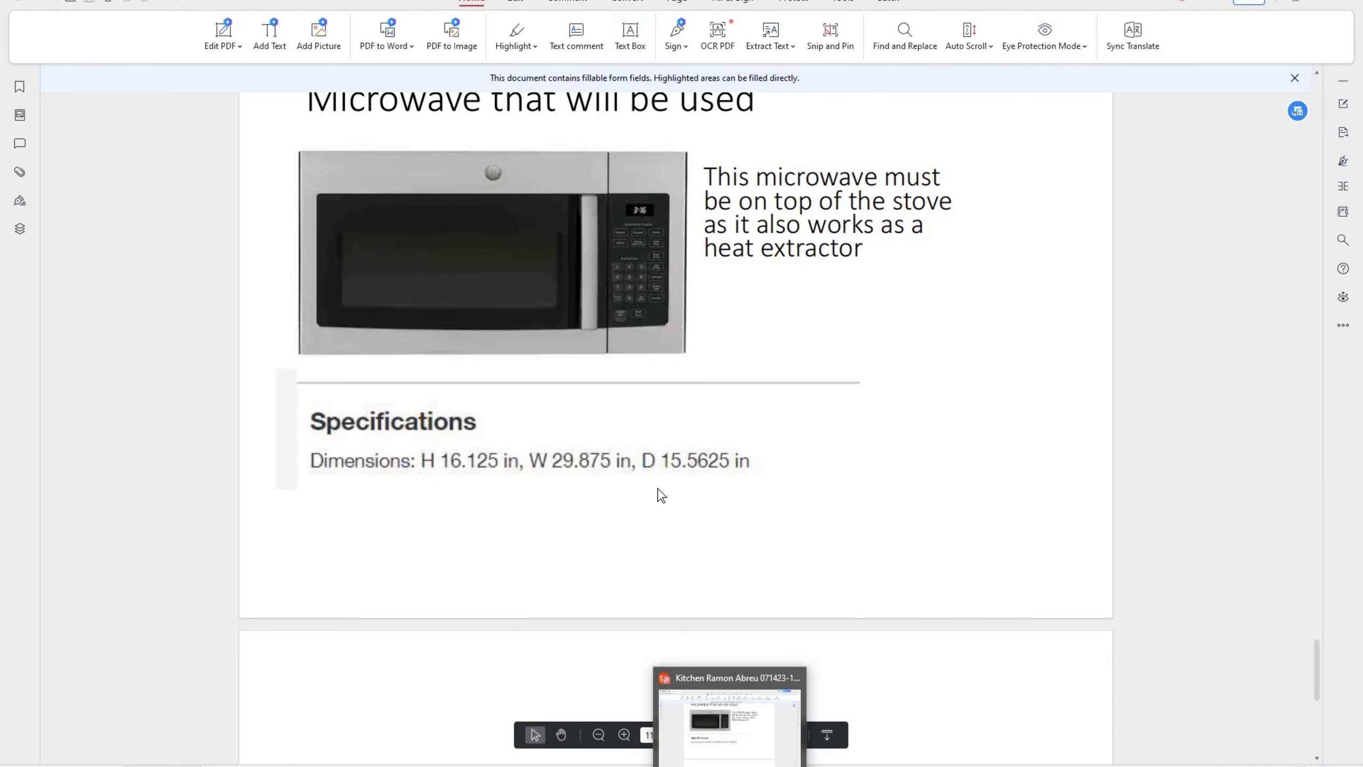
# Step: Switch back to the SketchUp model and copy a guide along the sink wall to mark the upper cabinet divisions
pyautogui.moveTo(656, 487)
pyautogui.mouseDown(button='middle')
pyautogui.moveTo(625, 485)
pyautogui.moveTo(647, 478)
pyautogui.mouseUp(button='middle')
pyautogui.scroll(4, 648, 477)
pyautogui.scroll(-4, 647, 477)
pyautogui.moveTo(538, 390)
pyautogui.mouseDown(button='middle')
pyautogui.moveTo(620, 420)
pyautogui.moveTo(764, 432)
pyautogui.mouseUp(button='middle')
pyautogui.scroll(3, 763, 432)
pyautogui.click(768, 431)
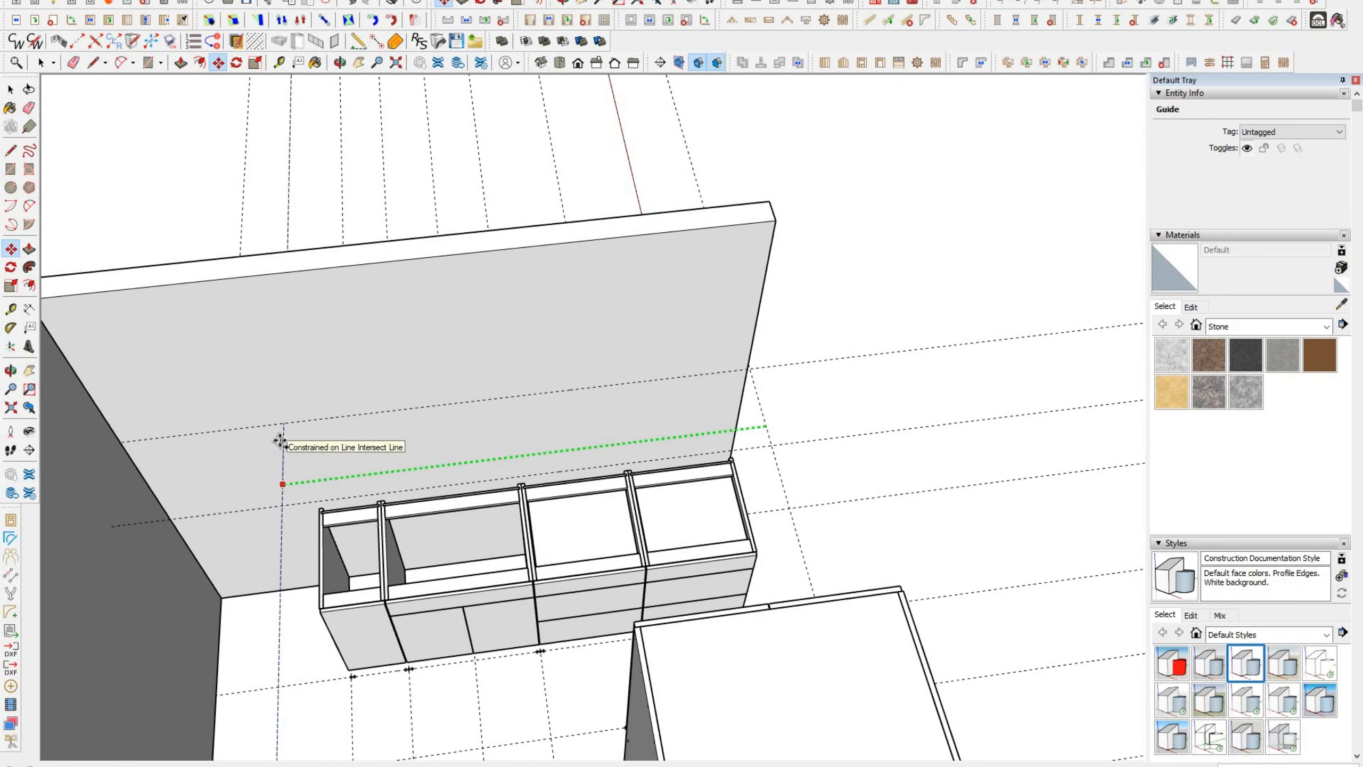
pyautogui.moveTo(449, 475); pyautogui.dragTo(618, 429, button='middle')
pyautogui.press('space')
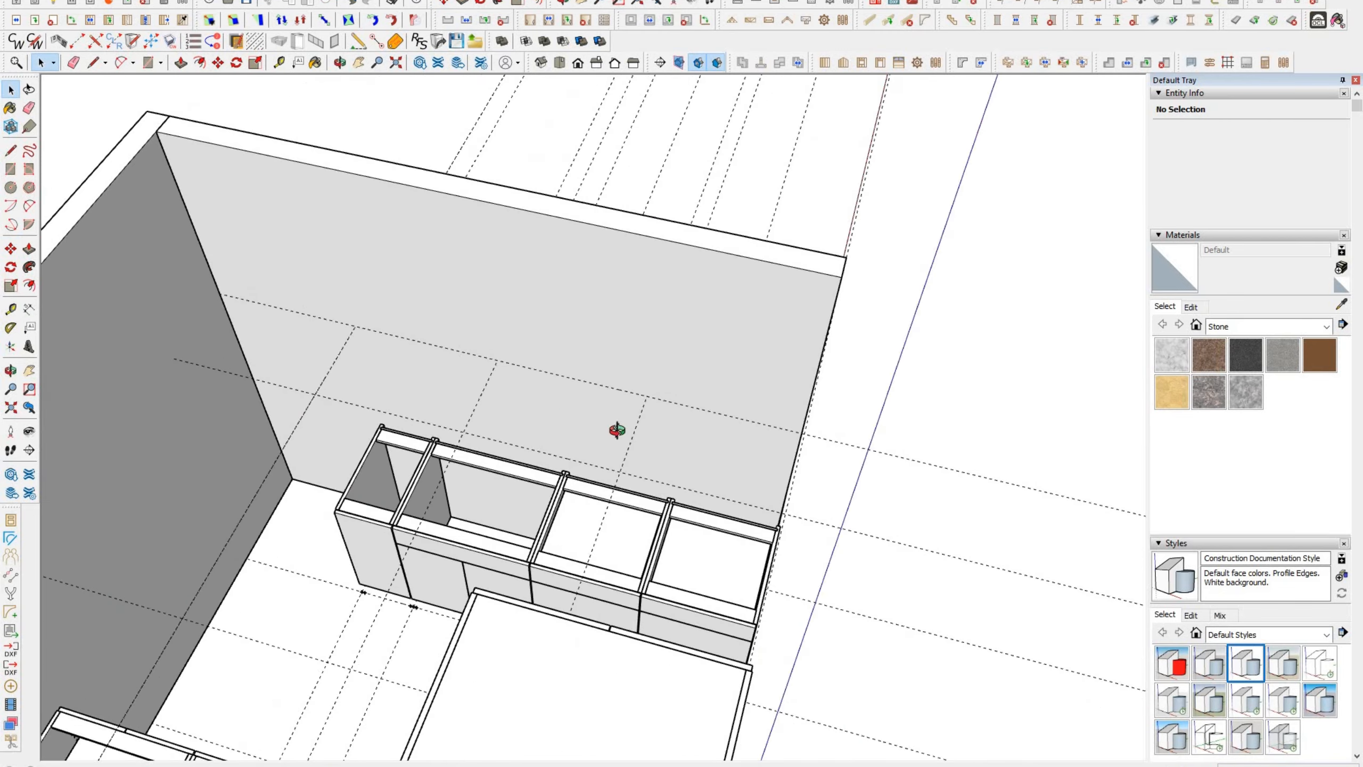
# Step: Mark the first upper cabinet's starting end as a Left Finish at the division guide nearest the sink wall's open end
pyautogui.scroll(3, 731, 429)
pyautogui.moveTo(723, 416); pyautogui.dragTo(730, 429, button='middle')
pyautogui.click(358, 41)
pyautogui.click(496, 433)
pyautogui.click(439, 154)
pyautogui.click(421, 236)
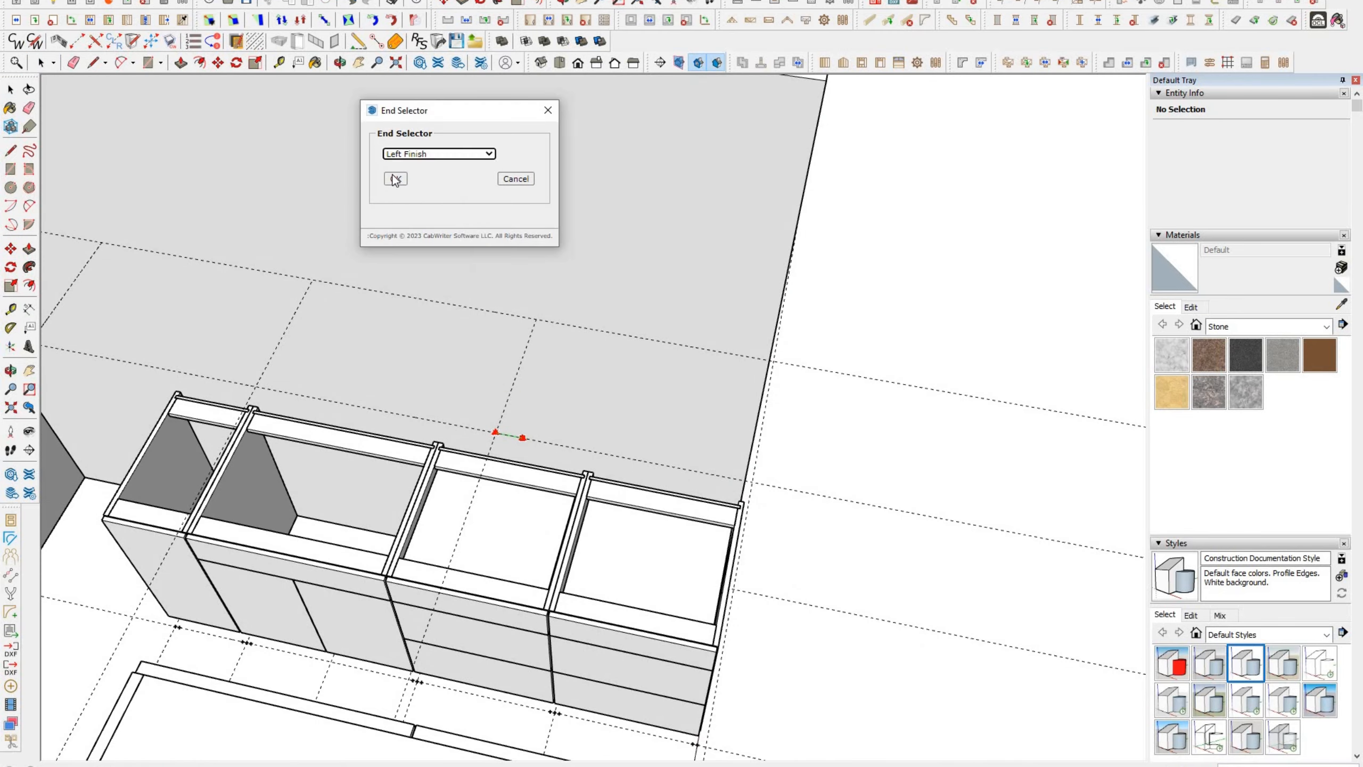
pyautogui.click(395, 179)
# Step: Mark the other end at the sink wall's open end and draw the box as a Standard Upper with two doors
pyautogui.click(752, 482)
pyautogui.click(439, 153)
pyautogui.click(421, 237)
pyautogui.click(396, 179)
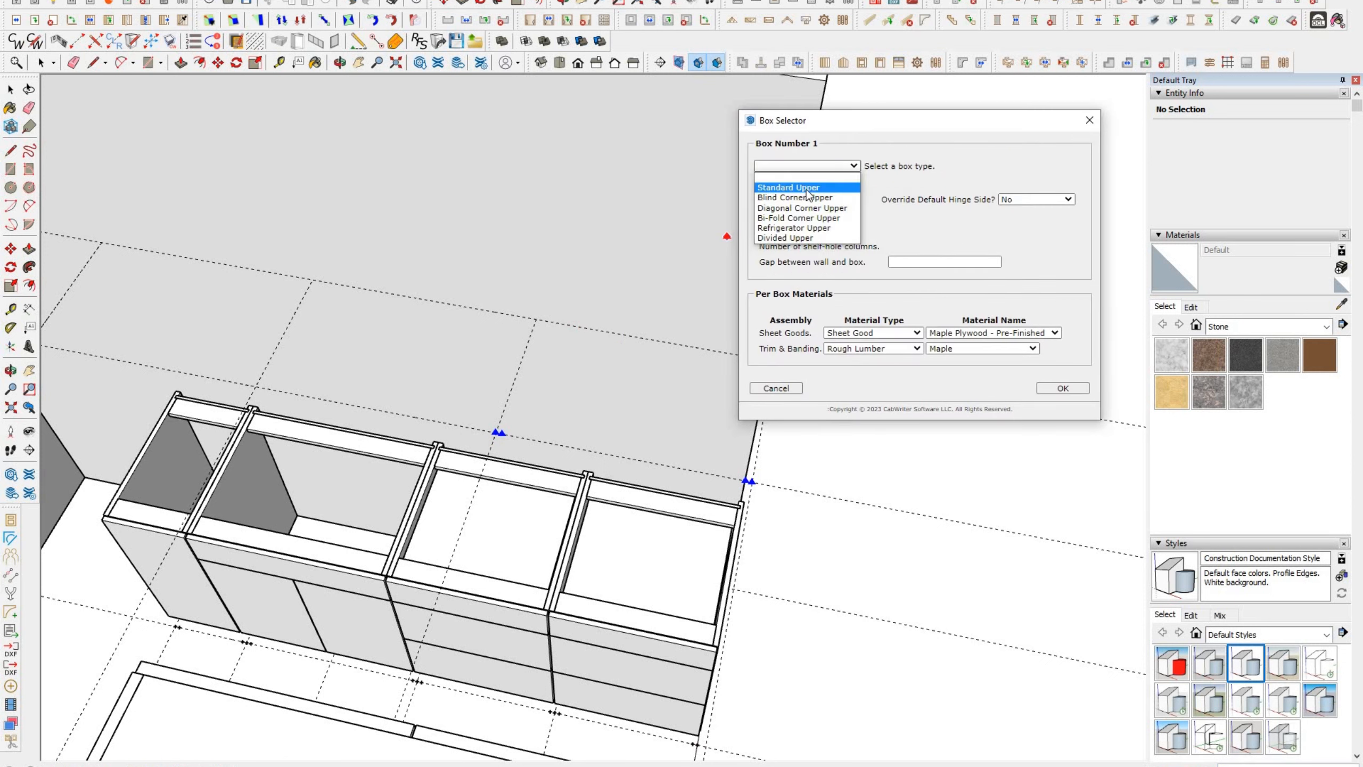
pyautogui.click(907, 243)
pyautogui.click(1063, 387)
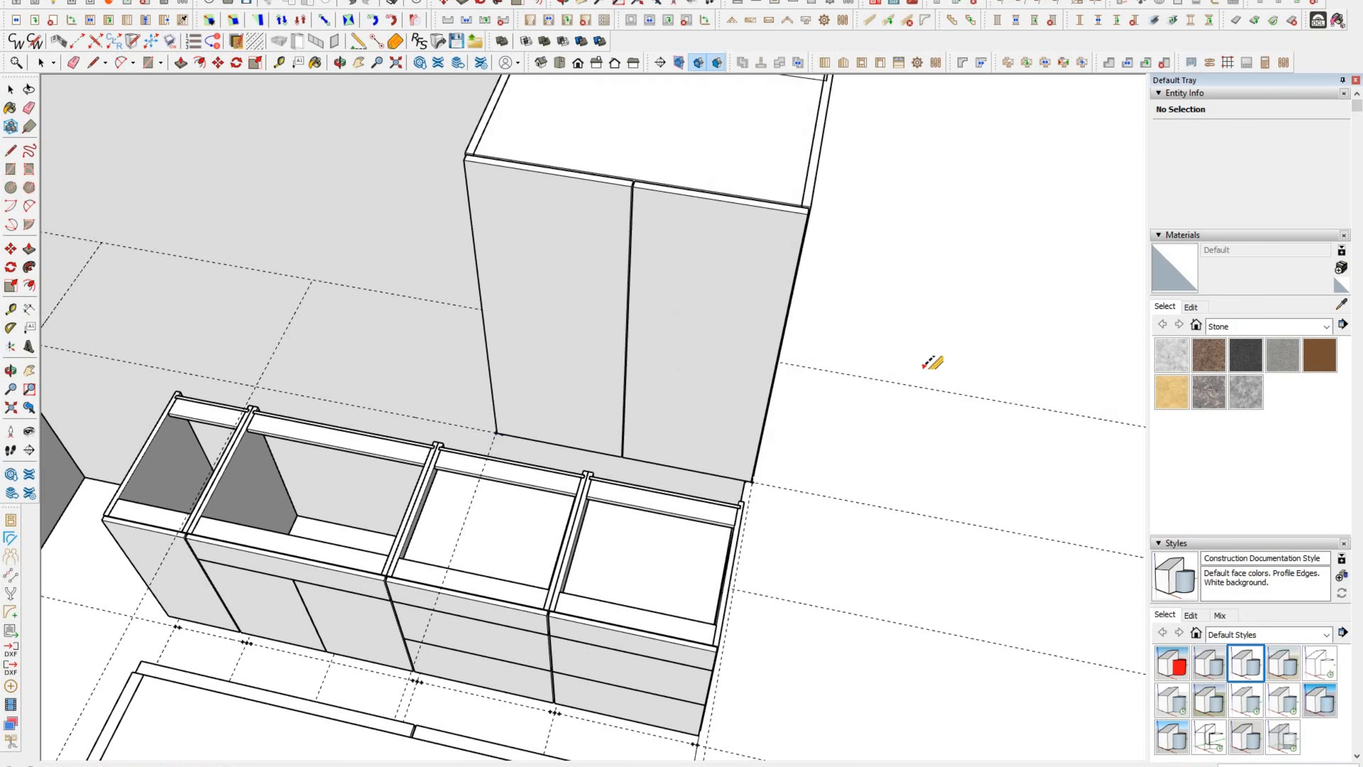
# Step: Mark the second upper cabinet's starting end beside the first upper as a Right Finish
pyautogui.scroll(6, 931, 361)
pyautogui.click(827, 439)
pyautogui.click(439, 153)
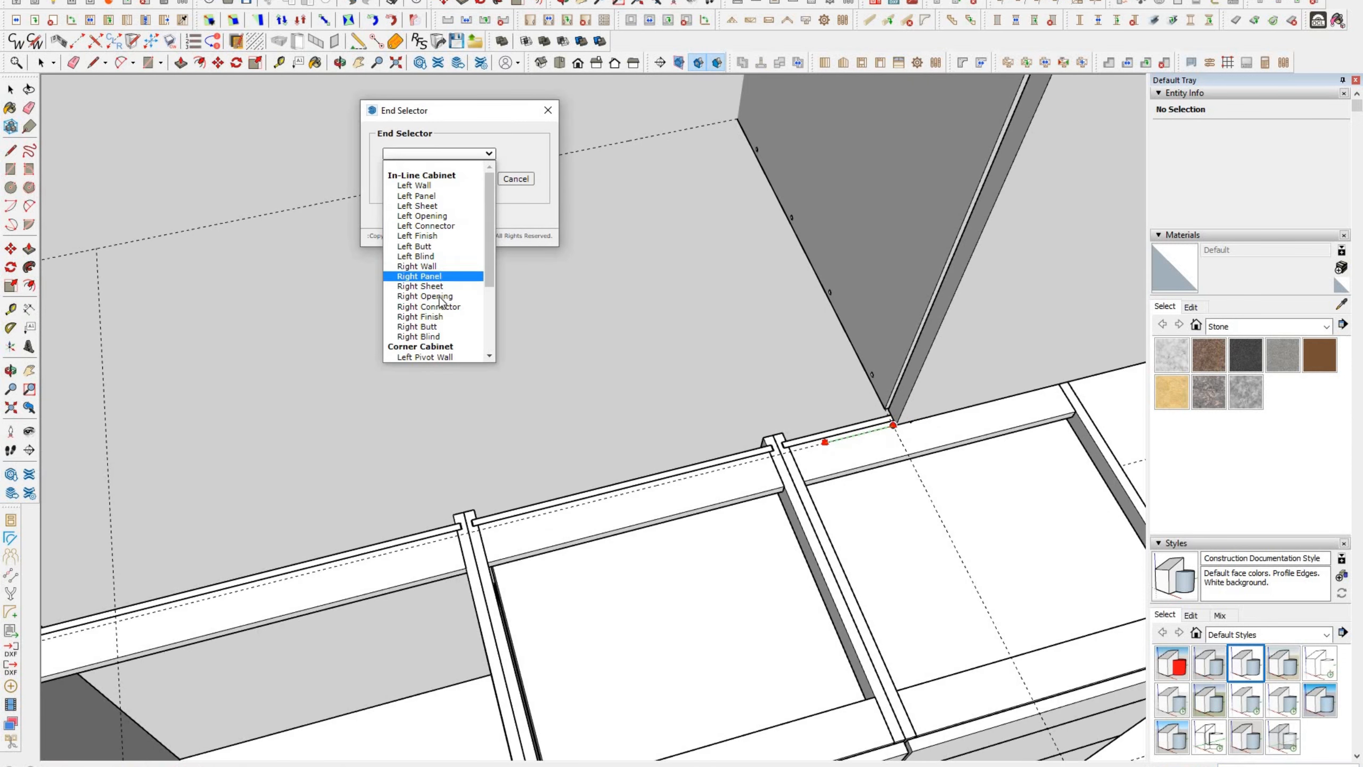
pyautogui.click(434, 317)
pyautogui.click(396, 179)
# Step: Mark the other end at the next division guide as a Left Finish and draw a Standard Upper with two doors
pyautogui.scroll(-4, 811, 308)
pyautogui.click(431, 483)
pyautogui.click(502, 469)
pyautogui.click(438, 153)
pyautogui.click(424, 236)
pyautogui.click(396, 178)
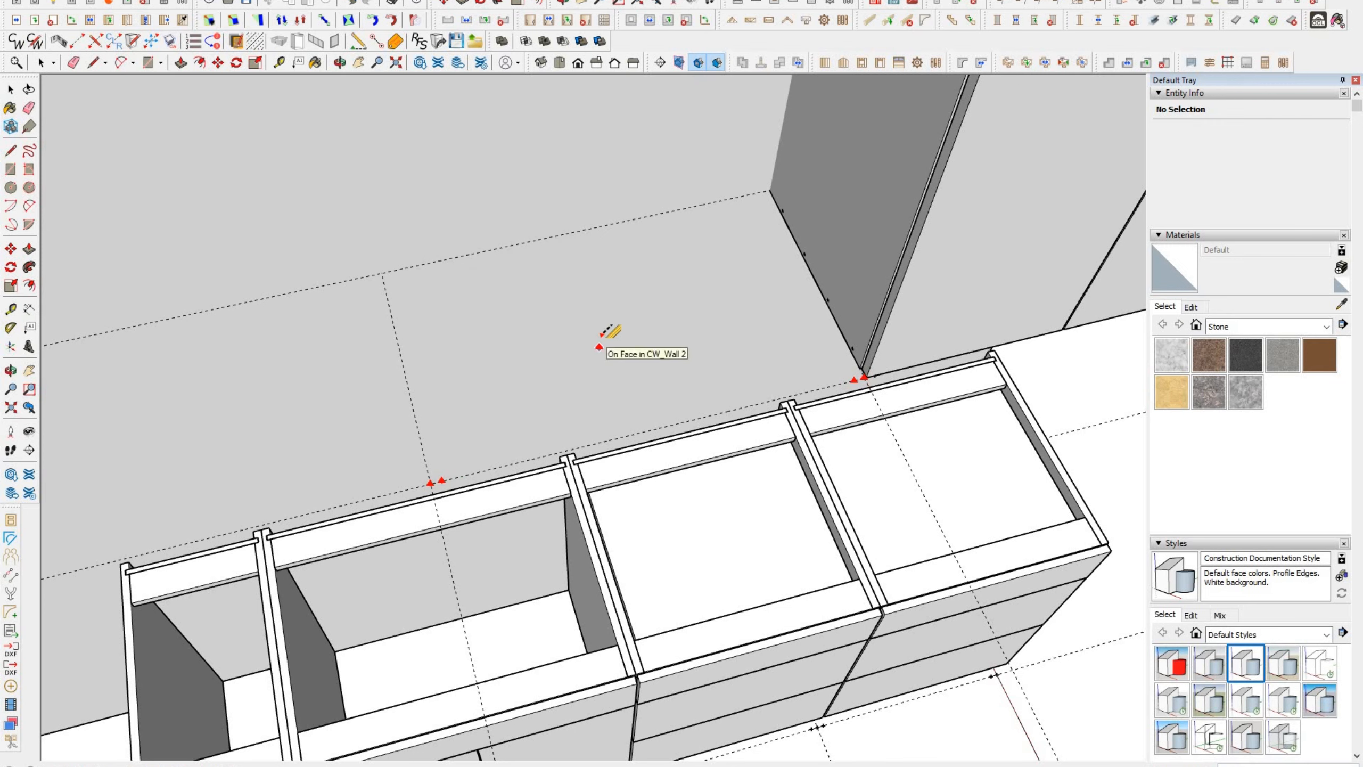
pyautogui.press('Return')
pyautogui.click(807, 166)
pyautogui.click(806, 185)
pyautogui.click(892, 183)
pyautogui.click(890, 218)
pyautogui.click(1052, 386)
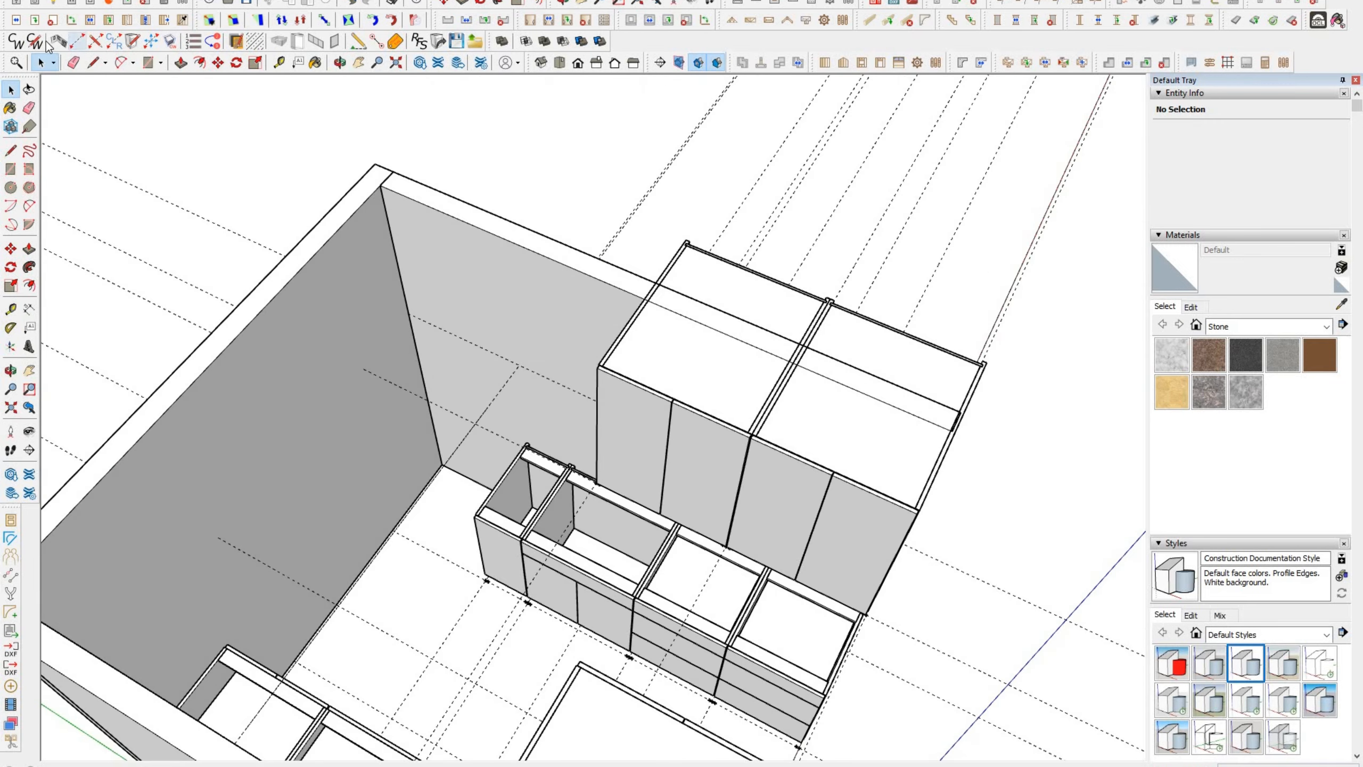
# Step: Set the upper Cabinet Depth (Face to Wall) to 18" in the CabWriter settings
pyautogui.click(17, 42)
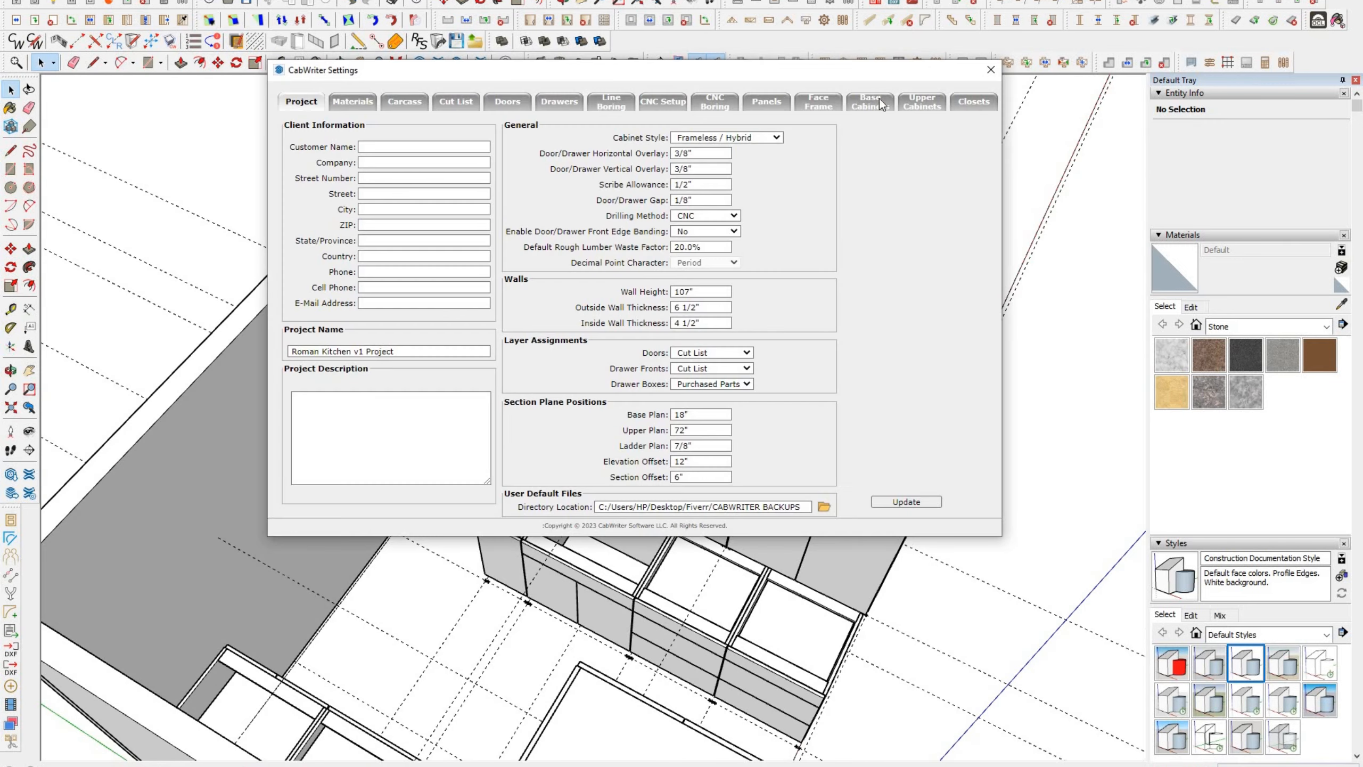
pyautogui.click(923, 102)
pyautogui.moveTo(661, 154); pyautogui.dragTo(647, 152)
pyautogui.click(991, 70)
# Step: Redraw both existing upper cabinets with CabWriter to apply the new cabinet depth
pyautogui.moveTo(880, 537); pyautogui.dragTo(786, 473, button='middle')
pyautogui.scroll(1, 786, 473)
pyautogui.rightClick(788, 475)
pyautogui.moveTo(859, 409)
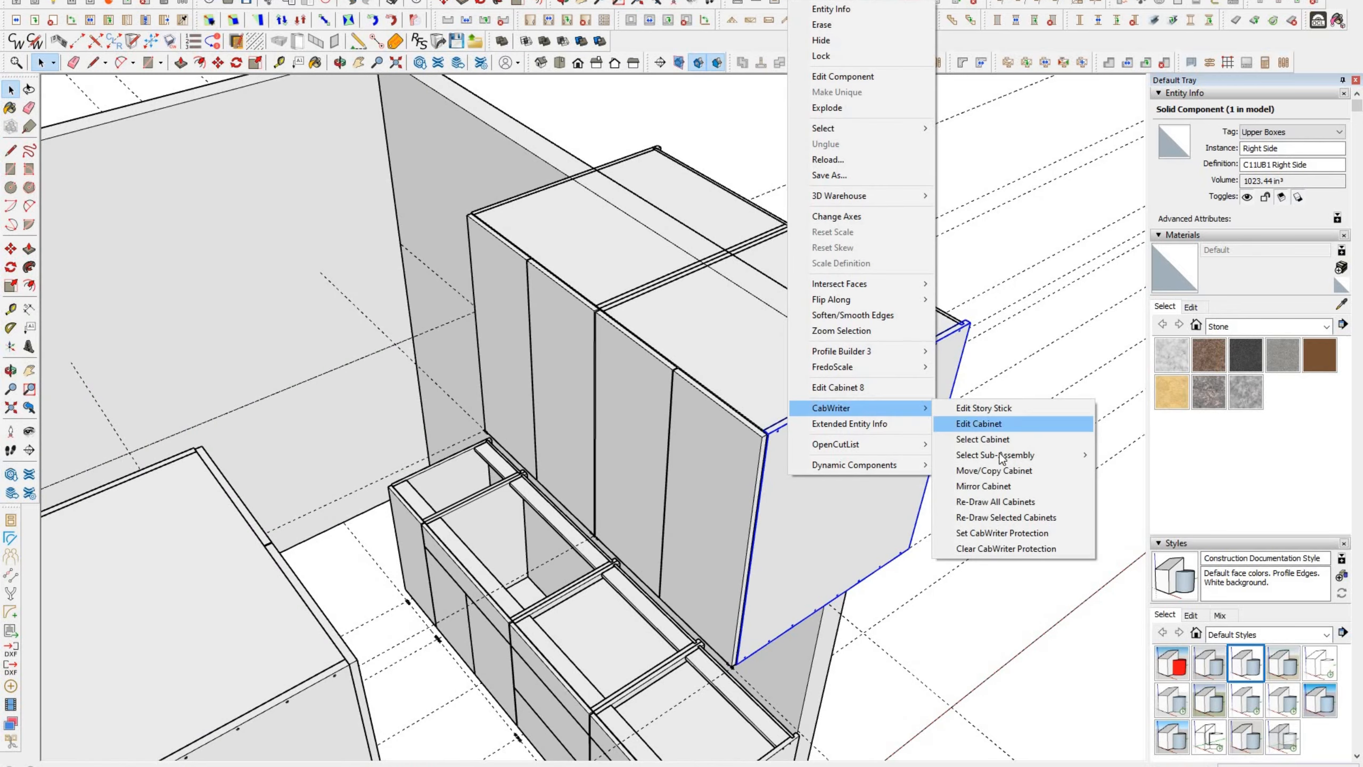
pyautogui.click(1026, 517)
pyautogui.moveTo(711, 400); pyautogui.dragTo(654, 308, button='middle')
pyautogui.rightClick(654, 308)
pyautogui.moveTo(751, 713)
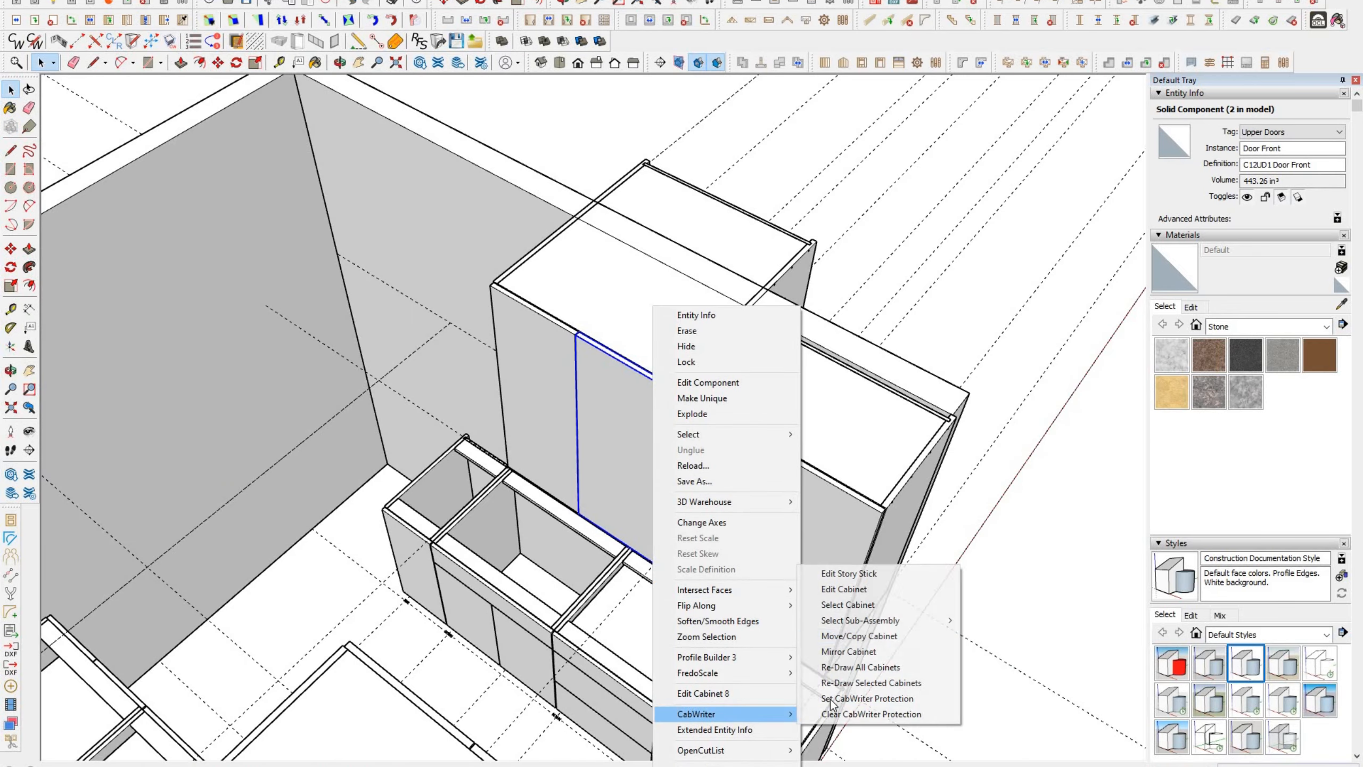
pyautogui.click(872, 682)
pyautogui.moveTo(738, 404); pyautogui.dragTo(808, 369, button='middle')
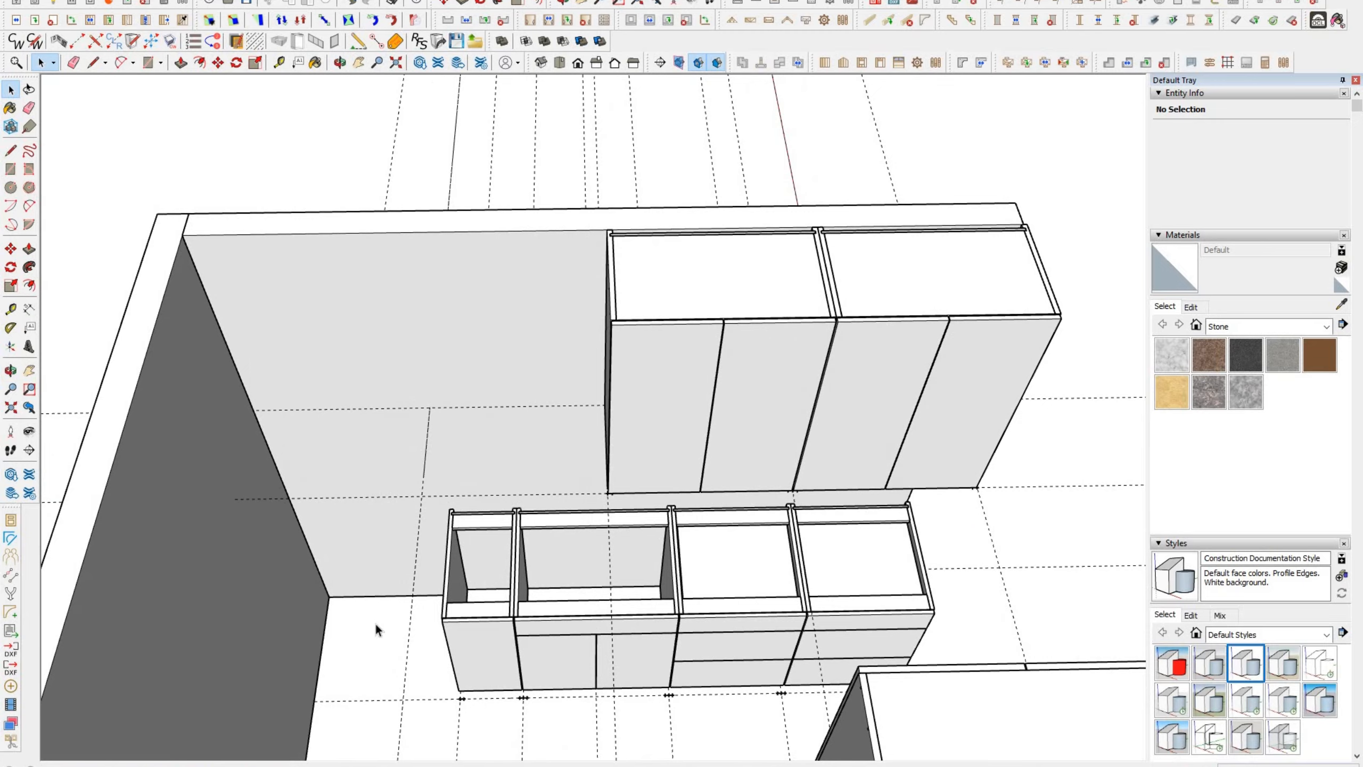
# Step: Mark the third upper's ends between the second upper and the next guide and draw a two-door Standard Upper
pyautogui.moveTo(377, 633); pyautogui.dragTo(583, 525, button='middle')
pyautogui.press('l')
pyautogui.scroll(-5, 265, 188)
pyautogui.scroll(6, 852, 433)
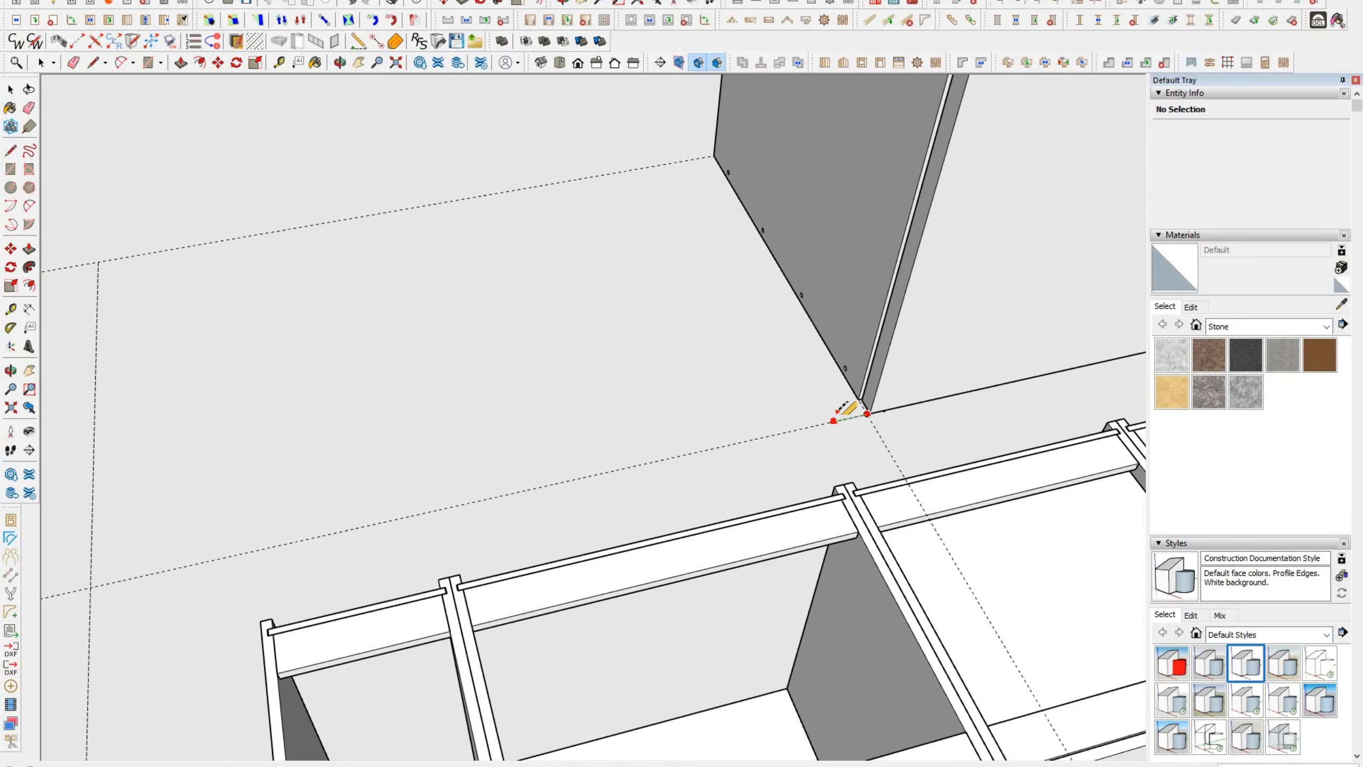
pyautogui.click(829, 423)
pyautogui.click(439, 153)
pyautogui.click(396, 179)
pyautogui.moveTo(400, 194); pyautogui.dragTo(478, 487, button='middle')
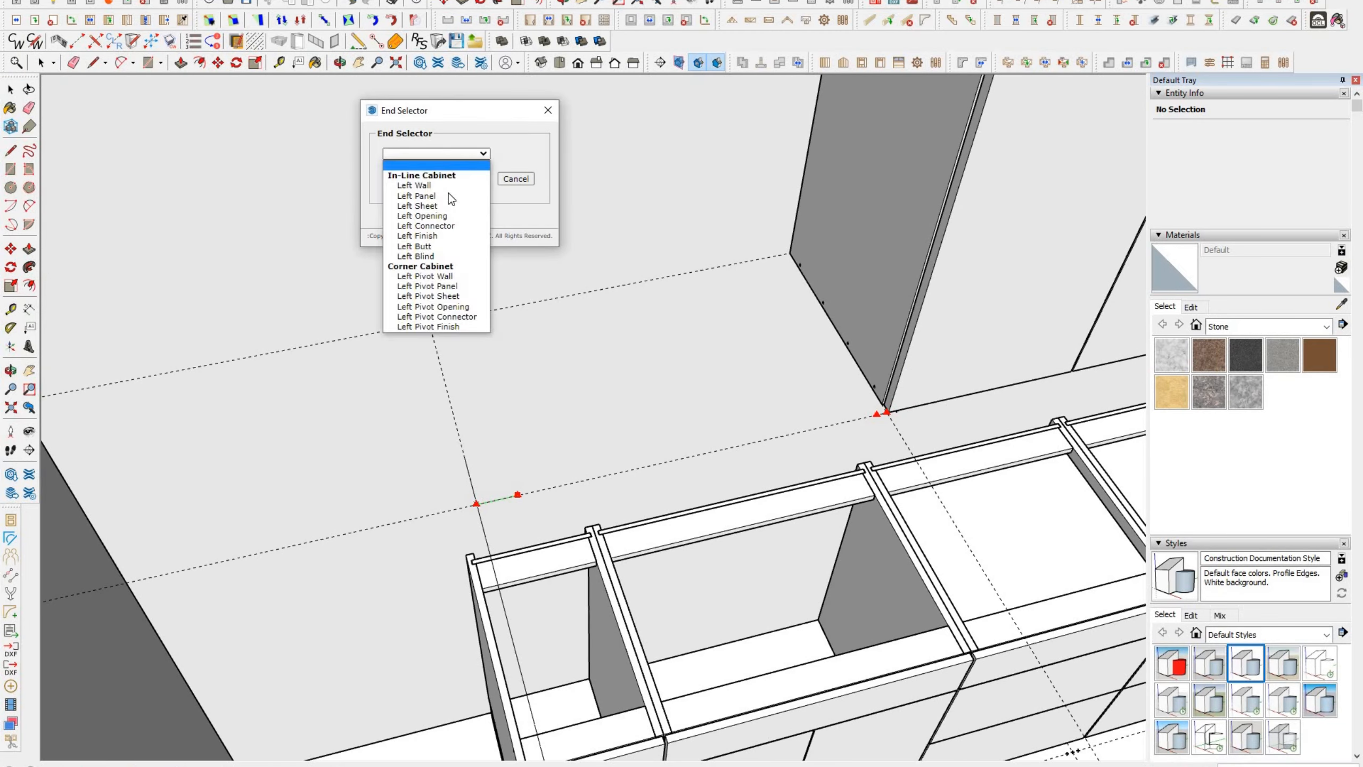
pyautogui.click(686, 424)
pyautogui.click(834, 165)
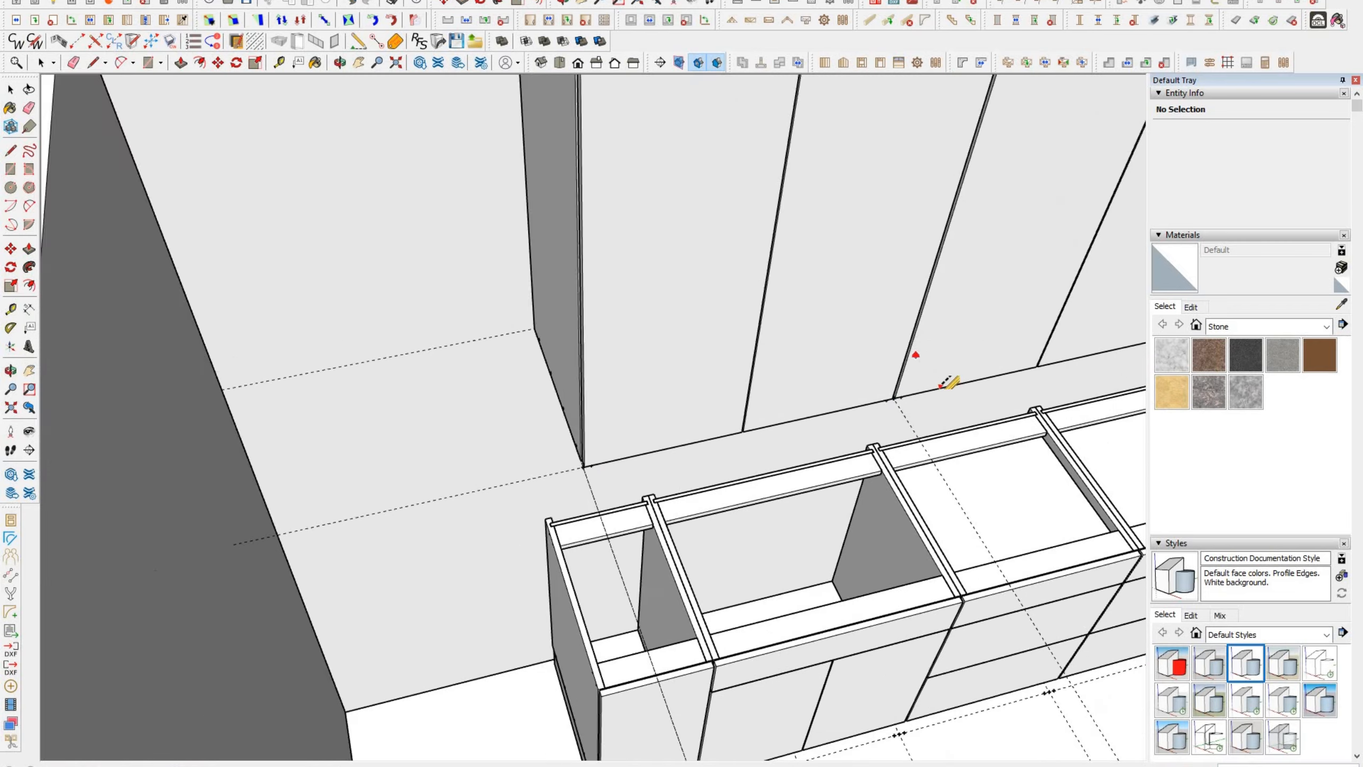
# Step: Mark the last upper's ends beside the third upper and at the guide intersection by the side wall, choosing Left Finish there
pyautogui.moveTo(950, 384); pyautogui.dragTo(668, 543, button='middle')
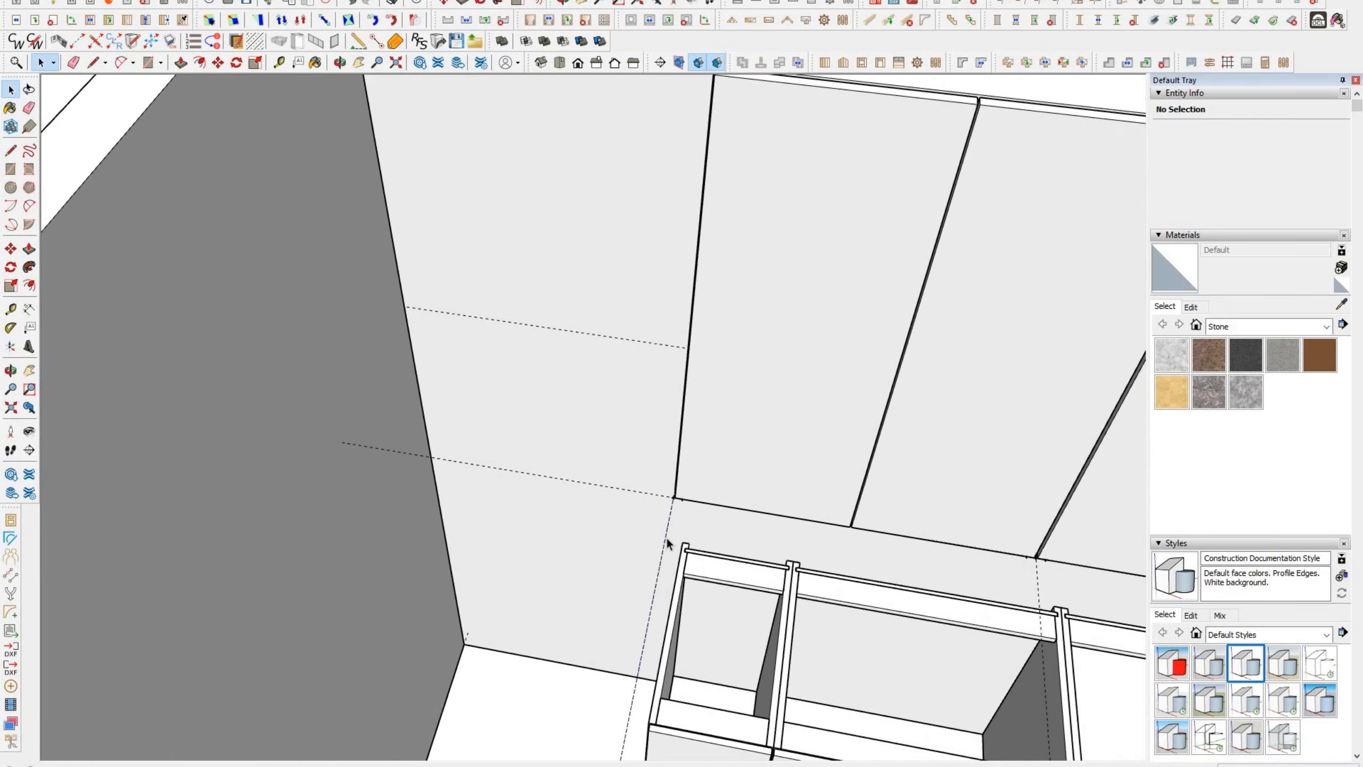
pyautogui.press('space')
pyautogui.moveTo(363, 353); pyautogui.dragTo(478, 457, button='middle')
pyautogui.click(77, 42)
pyautogui.scroll(3, 704, 505)
pyautogui.click(676, 498)
pyautogui.click(437, 153)
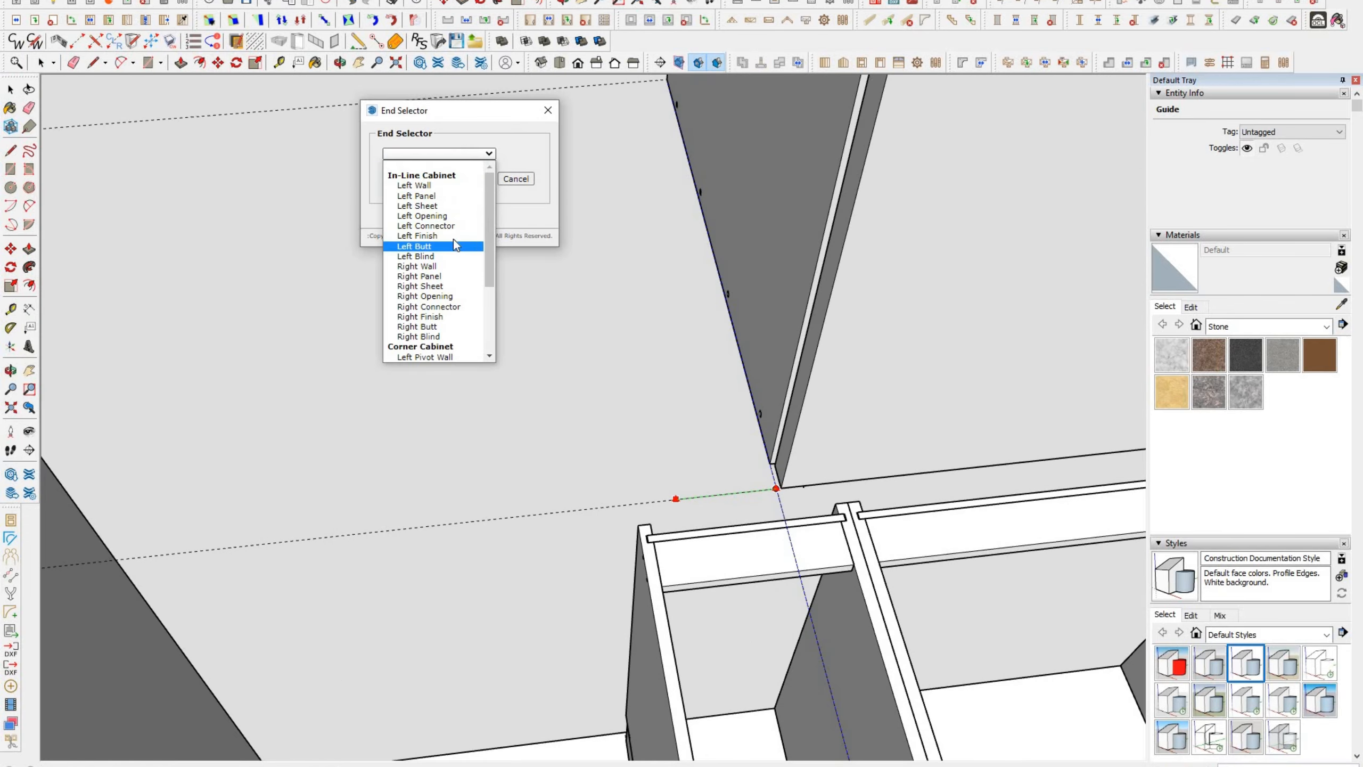
pyautogui.scroll(-3, 573, 285)
pyautogui.moveTo(573, 285); pyautogui.dragTo(378, 361, button='middle')
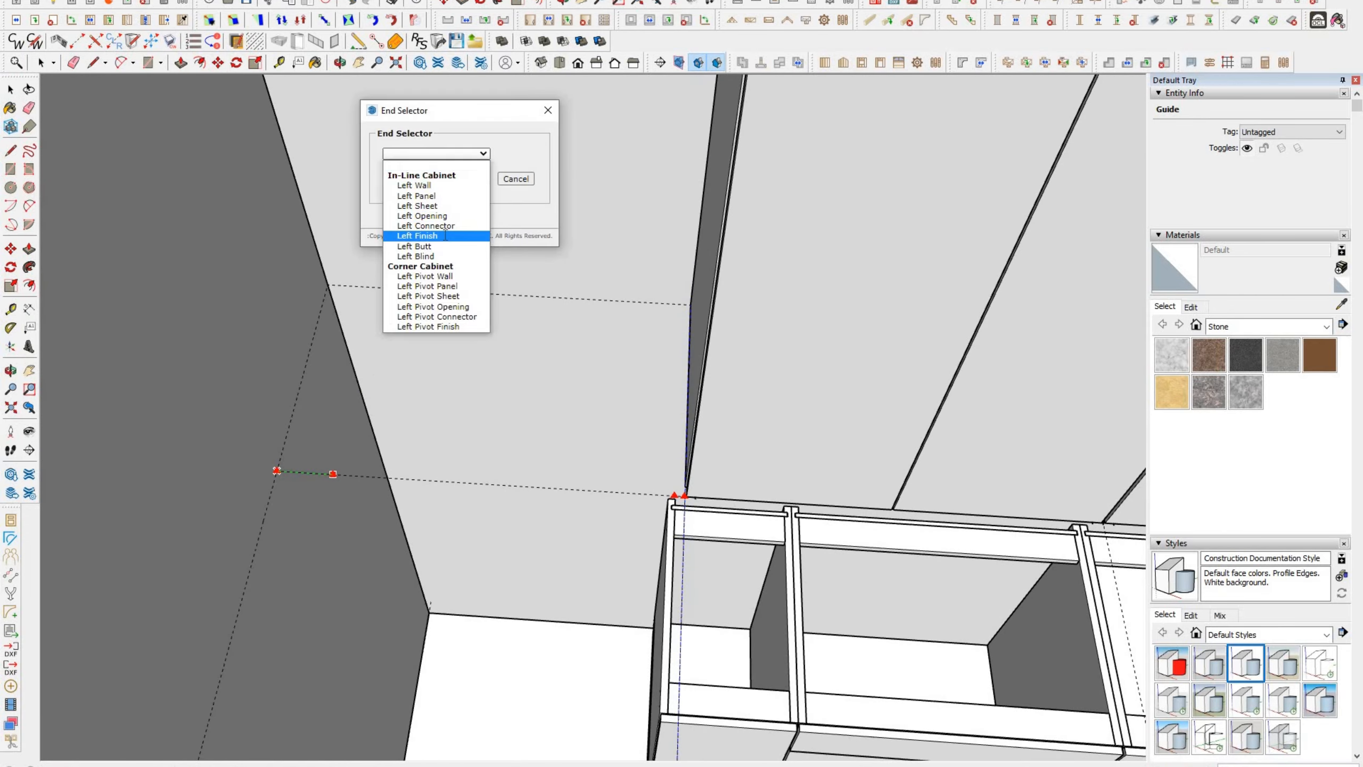
pyautogui.click(446, 235)
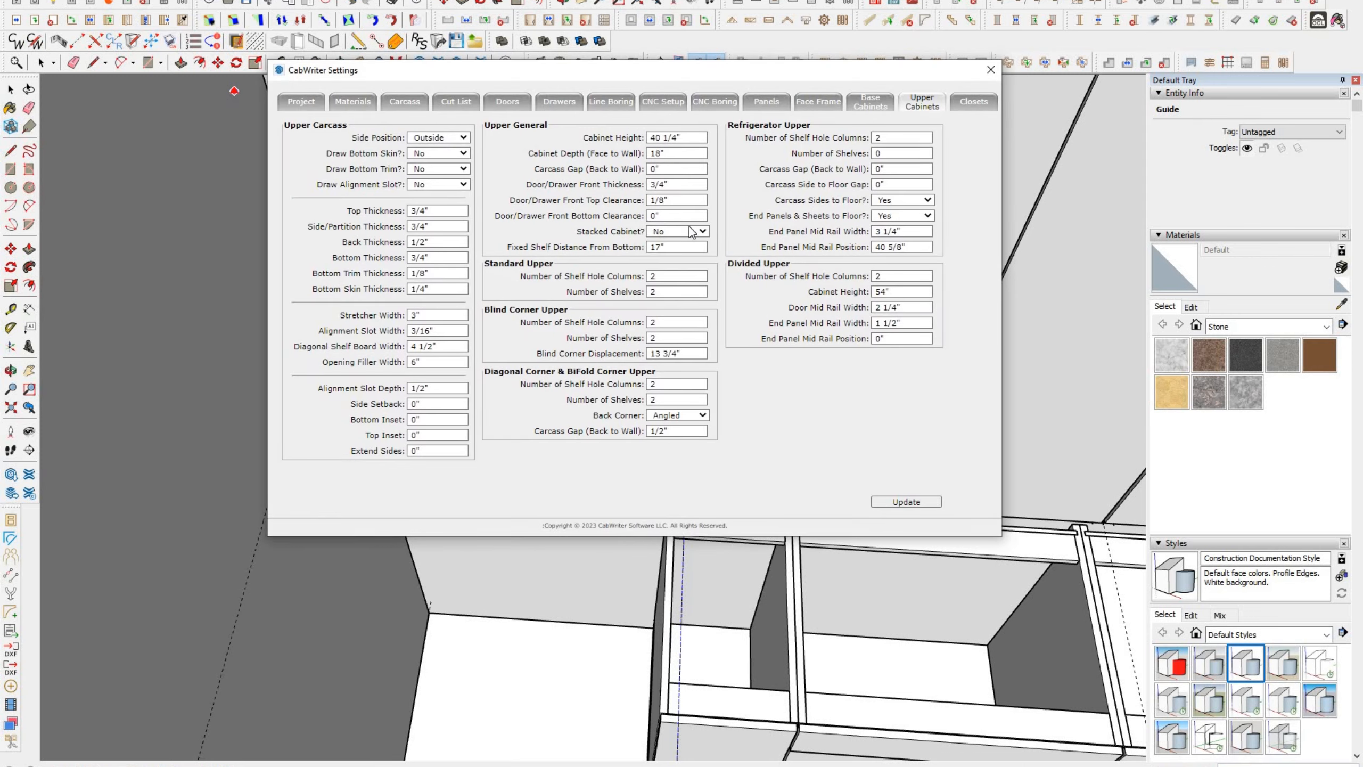
# Step: Enable Stacked Cabinet in the upper cabinet settings and draw the box as a Standard Upper with two door columns
pyautogui.click(894, 502)
pyautogui.click(807, 166)
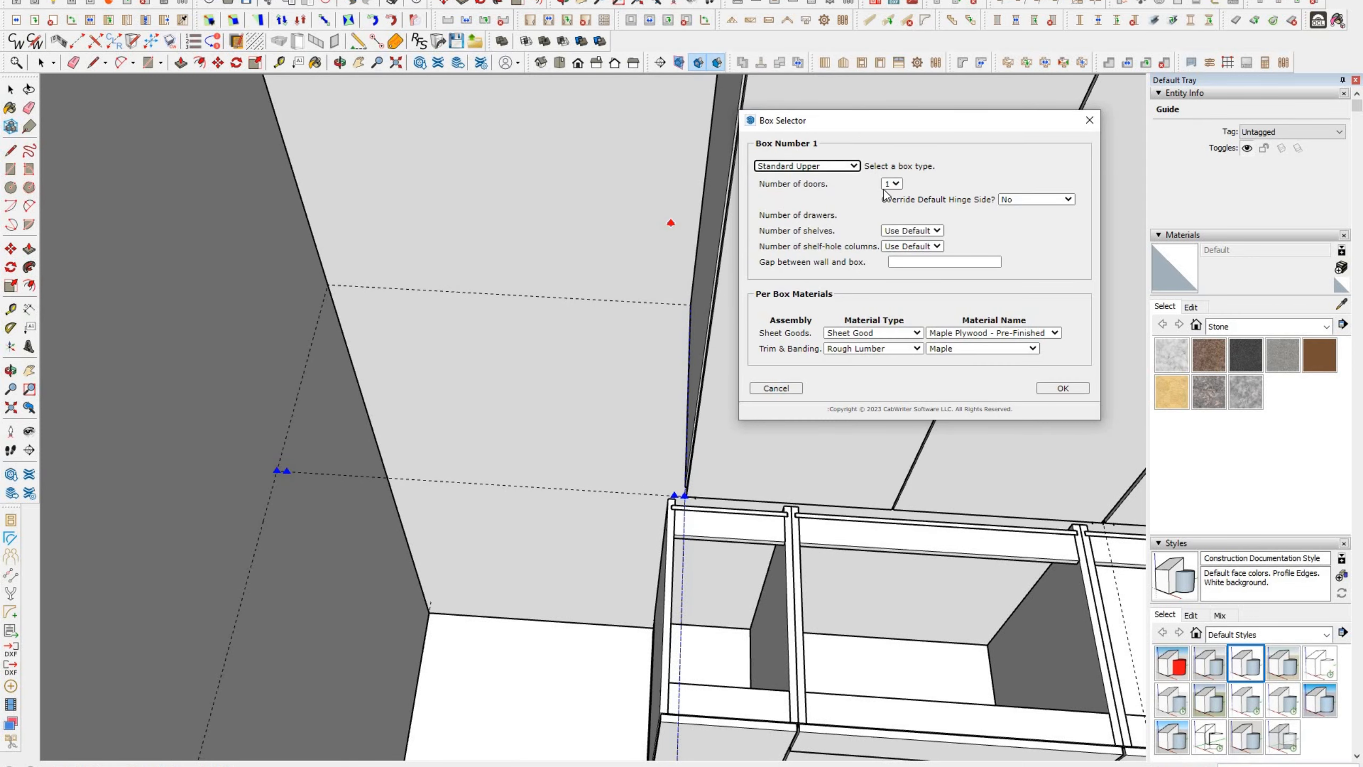
pyautogui.click(1059, 391)
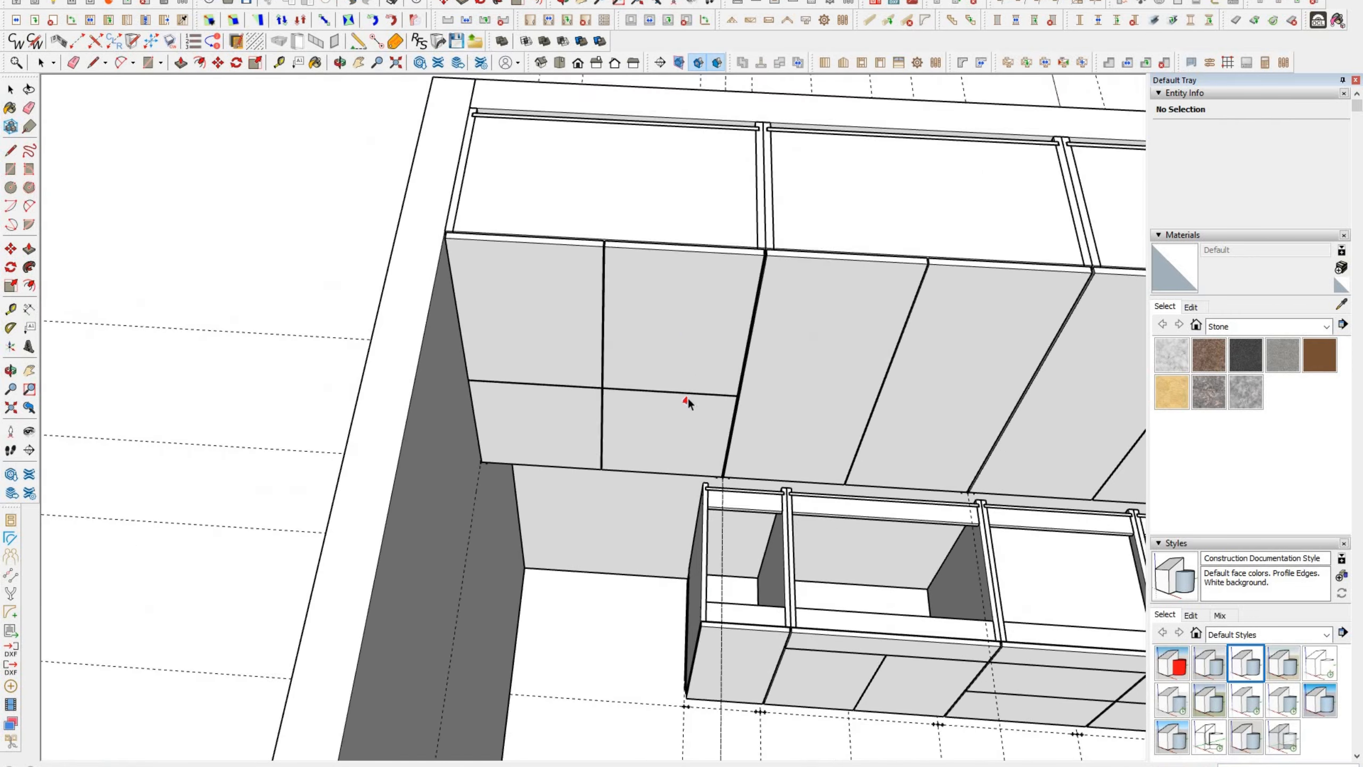
# Step: Delete the stacked upper's two lower doors to leave an open bay, and hide the Upper Doors tag
pyautogui.moveTo(688, 396); pyautogui.dragTo(605, 416, button='middle')
pyautogui.scroll(3, 605, 416)
pyautogui.click(605, 416)
pyautogui.press('Delete')
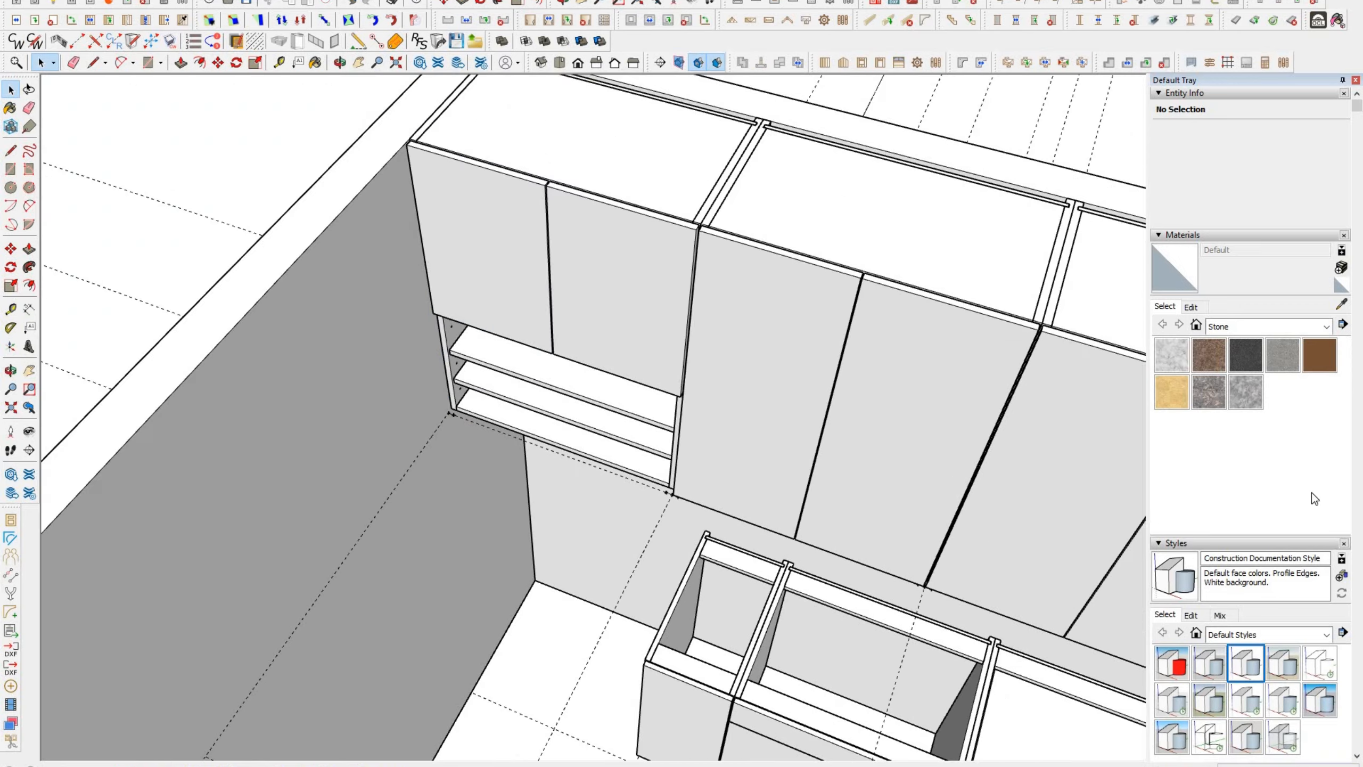
pyautogui.scroll(-6, 1314, 496)
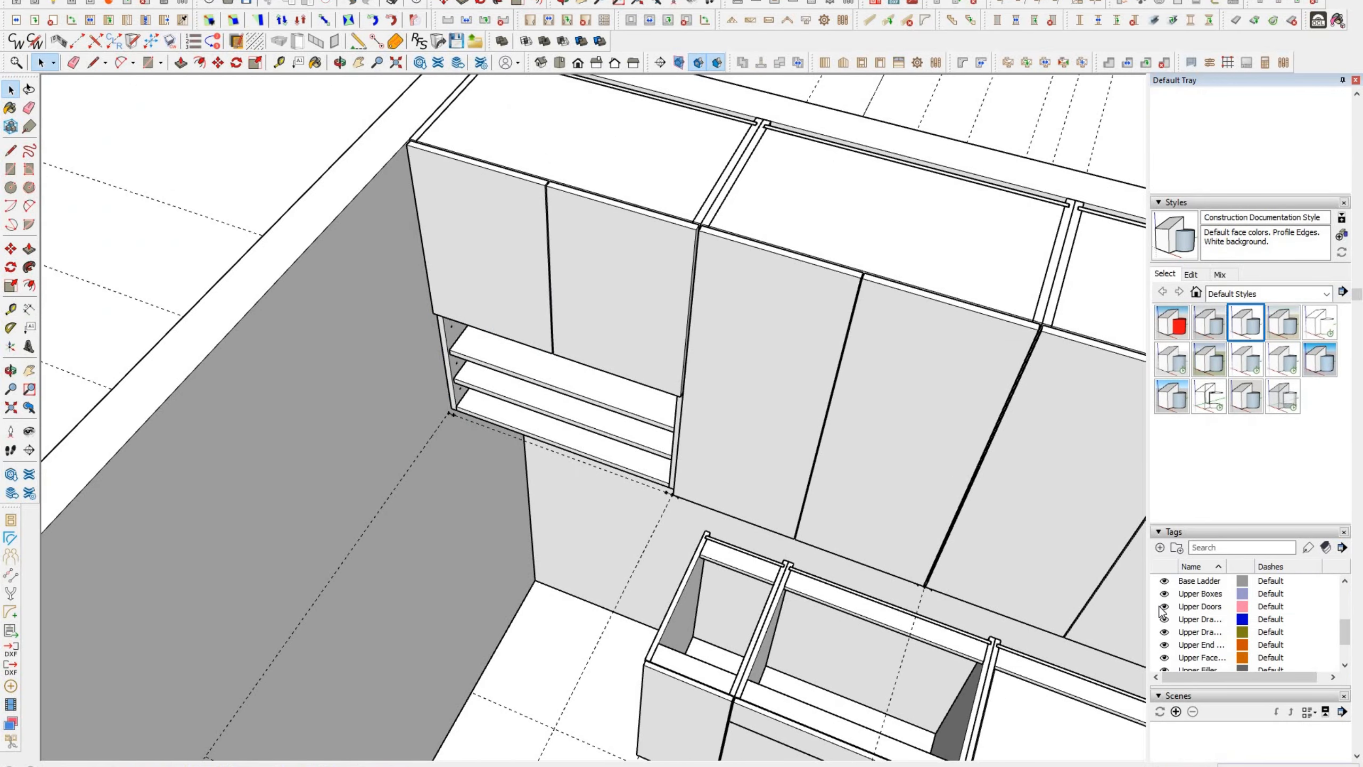
pyautogui.click(1164, 608)
# Step: Move the open bay's two loose shelves above the fixed shelf, aligned with a shelf of the neighbouring cabinet
pyautogui.scroll(2, 529, 365)
pyautogui.click(507, 374)
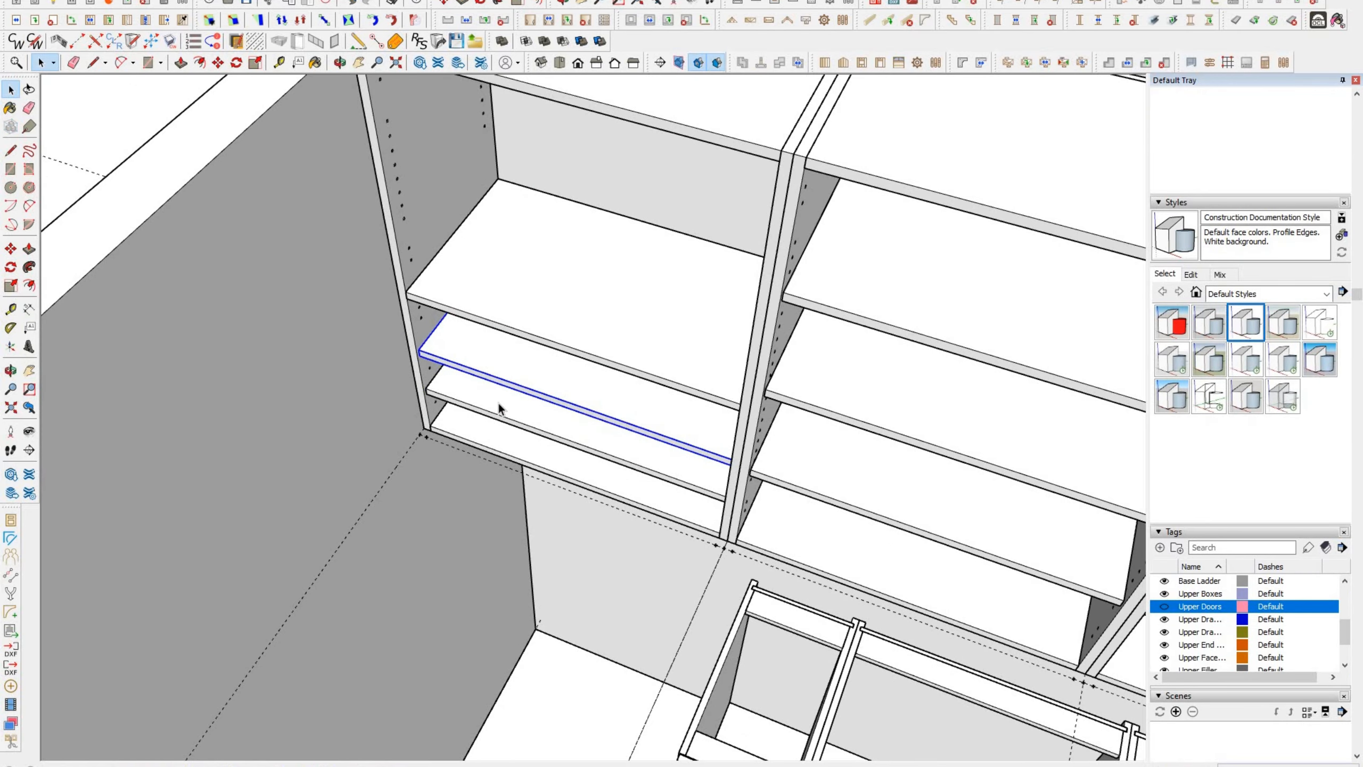
pyautogui.click(761, 250)
pyautogui.scroll(2, 778, 289)
pyautogui.moveTo(642, 251); pyautogui.dragTo(792, 138, button='middle')
pyautogui.press('space')
pyautogui.scroll(2, 791, 134)
pyautogui.press('m')
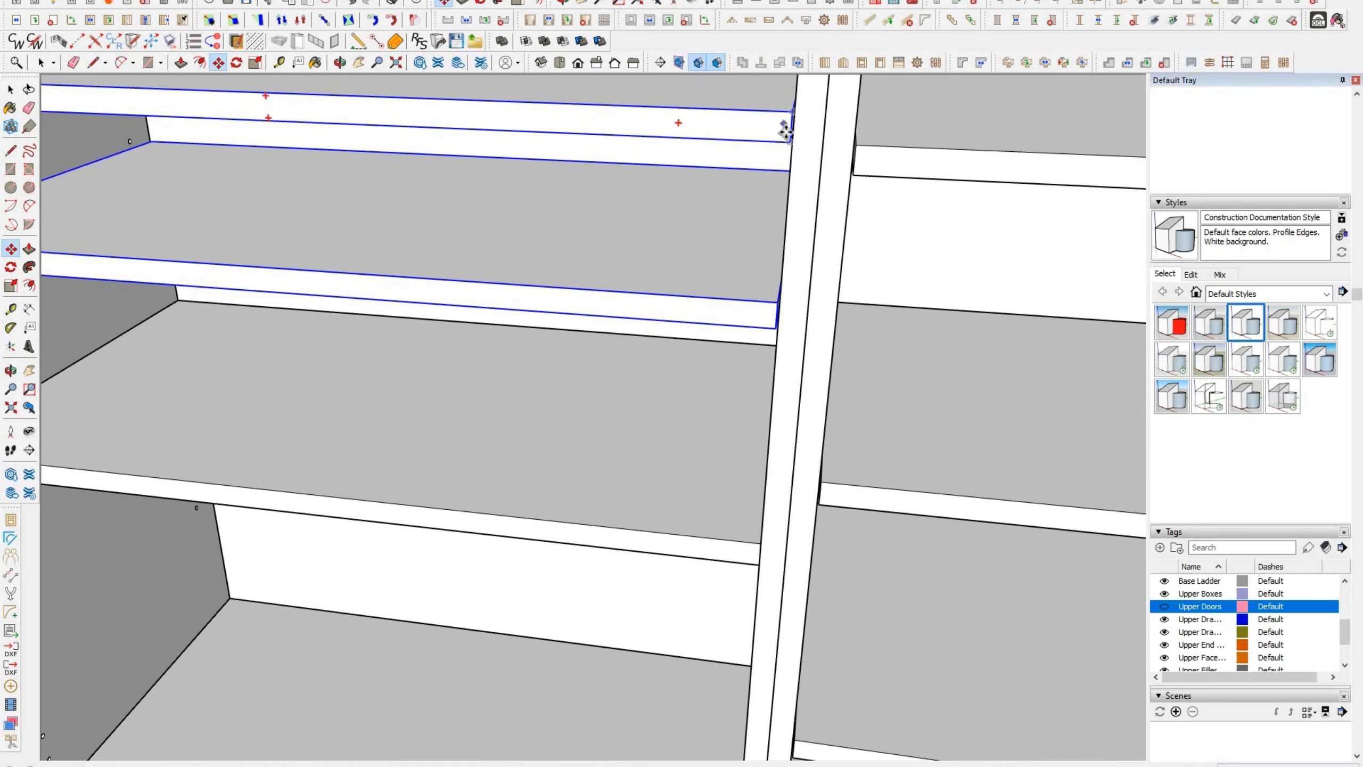
pyautogui.click(785, 134)
pyautogui.click(859, 147)
pyautogui.press('space')
# Step: Remove the shelf-pin holes below the fixed shelf on the stacked upper's left side panel
pyautogui.moveTo(829, 301); pyautogui.dragTo(776, 450, button='middle')
pyautogui.scroll(-3, 776, 450)
pyautogui.click(586, 450)
pyautogui.scroll(3, 585, 454)
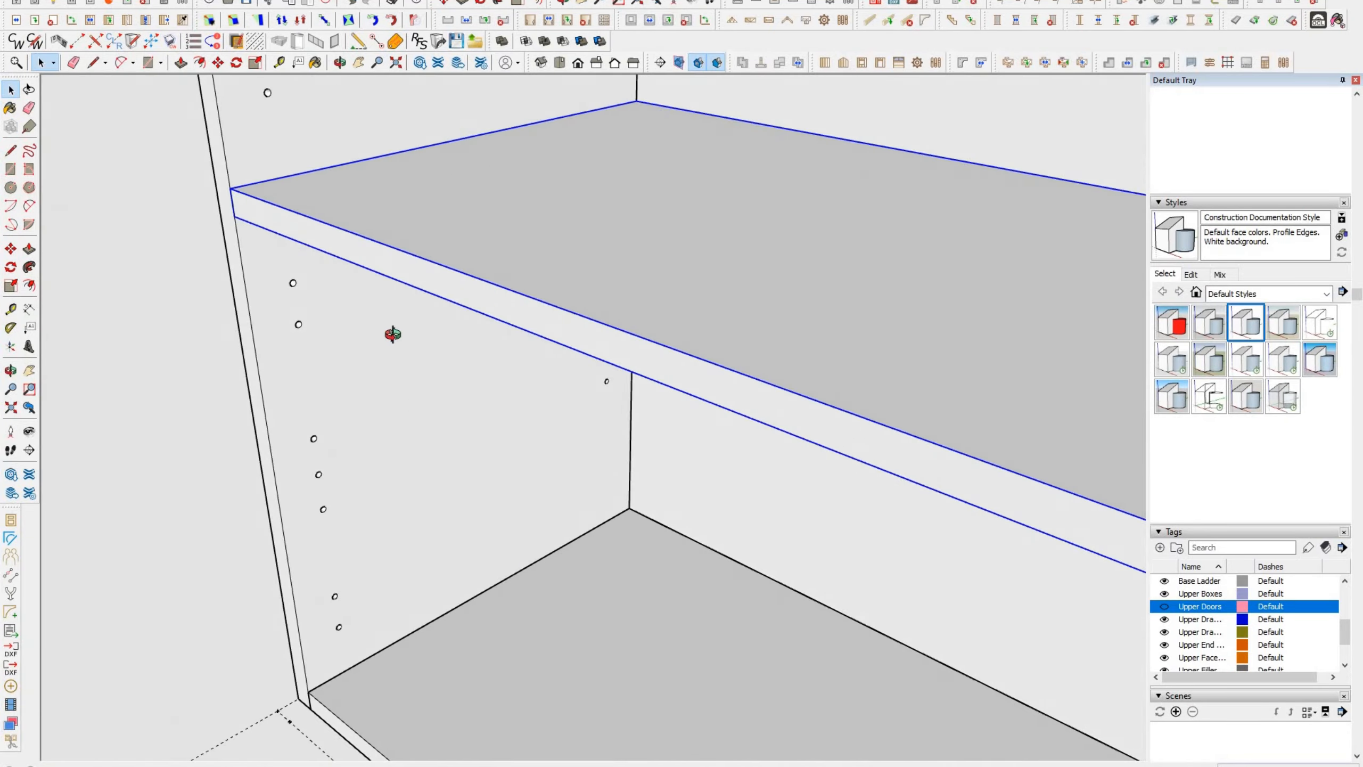
pyautogui.scroll(3, 387, 328)
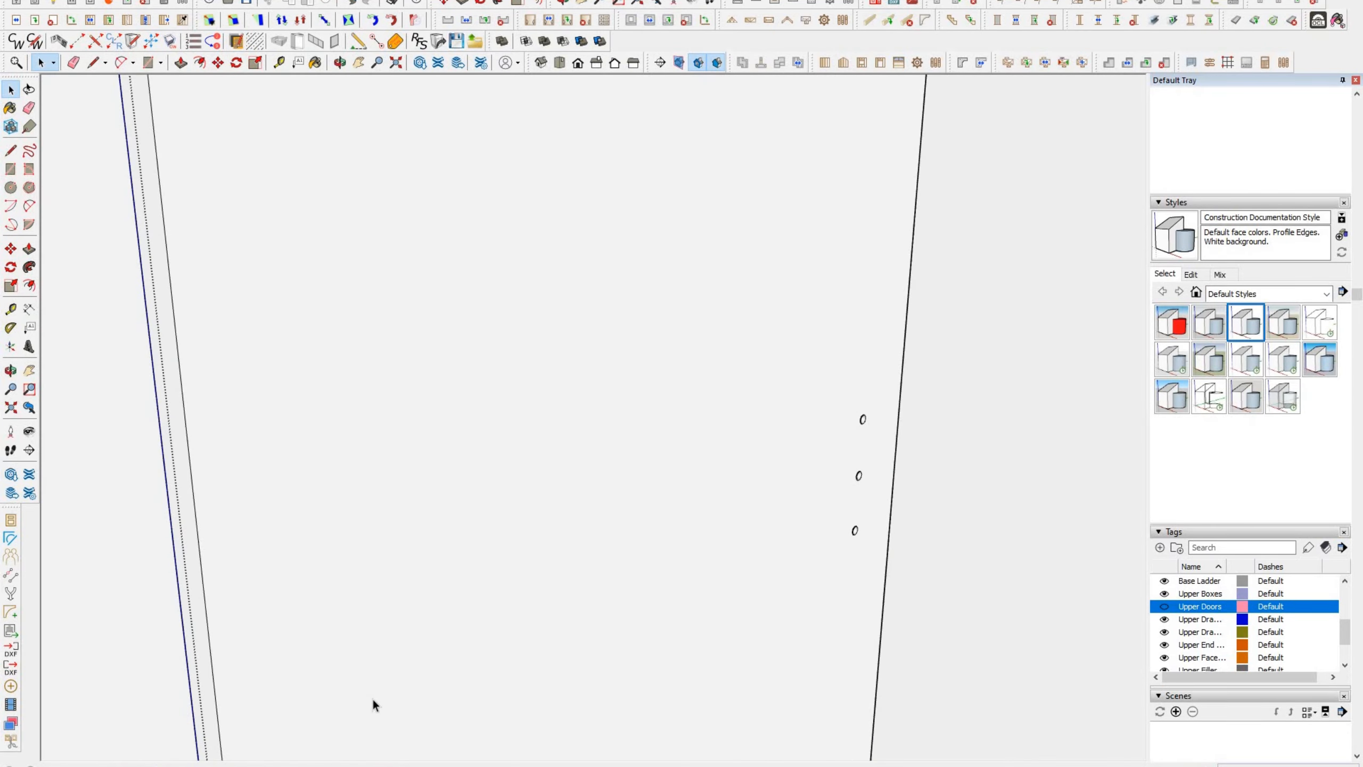
pyautogui.scroll(3, 877, 405)
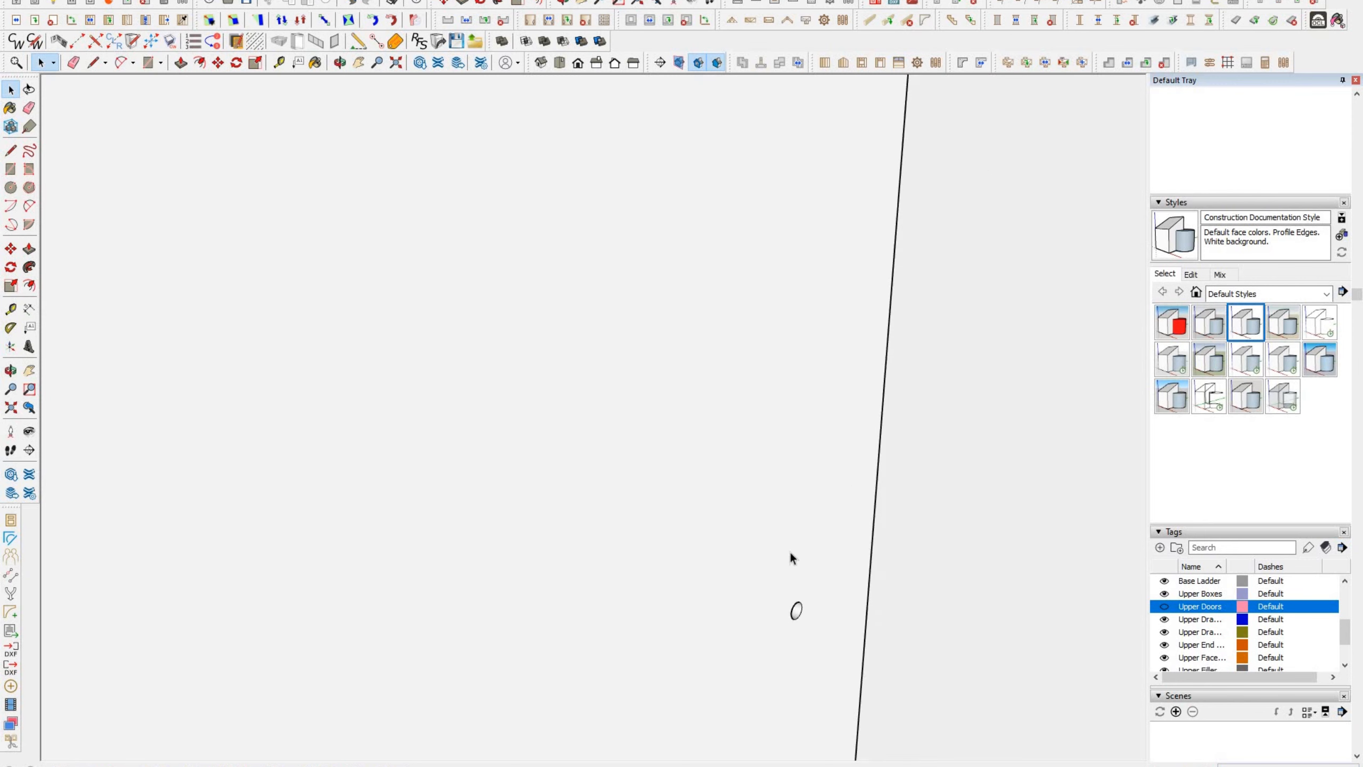
pyautogui.scroll(-3, 831, 376)
pyautogui.scroll(2, 566, 508)
pyautogui.scroll(-2, 564, 511)
pyautogui.scroll(2, 551, 615)
pyautogui.scroll(-2, 542, 623)
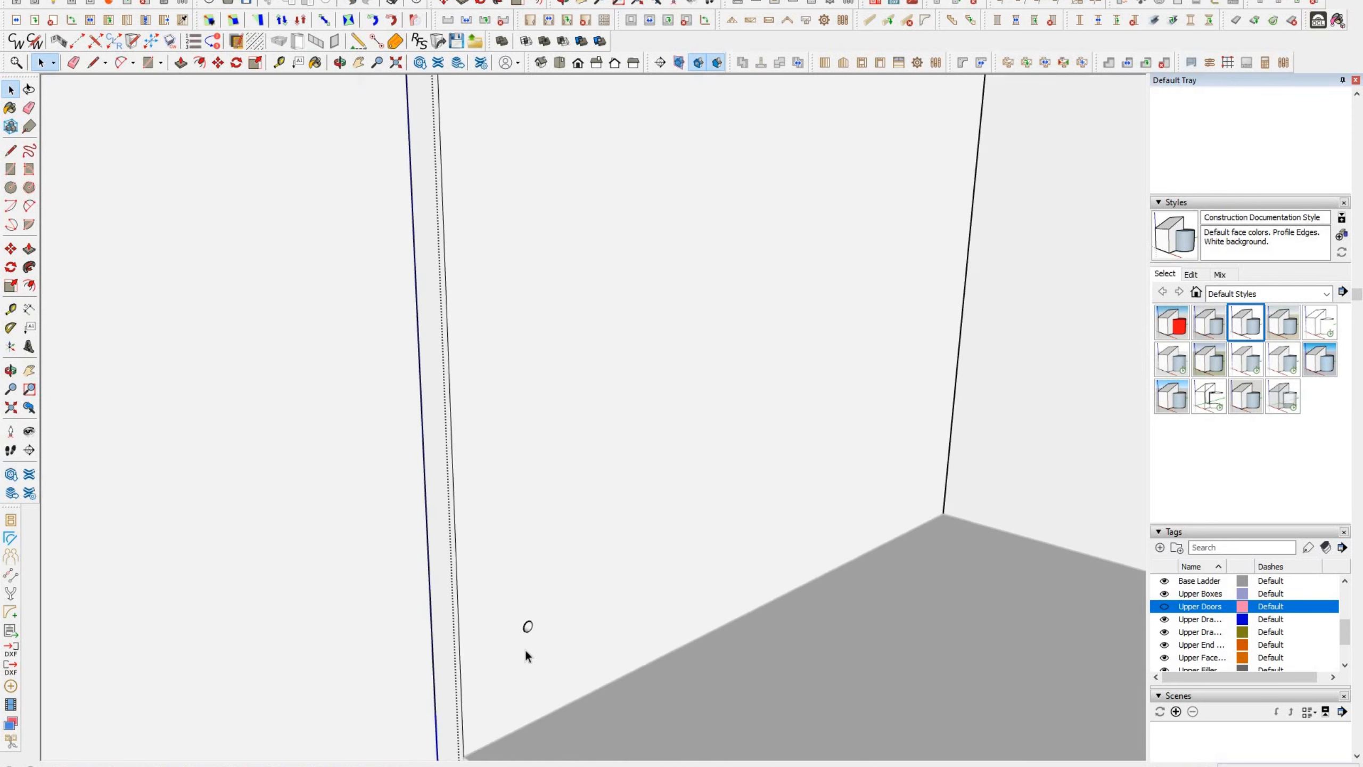
pyautogui.scroll(2, 524, 647)
pyautogui.scroll(-1, 510, 539)
pyautogui.scroll(-5, 474, 534)
pyautogui.moveTo(474, 534); pyautogui.dragTo(633, 639, button='middle')
pyautogui.scroll(-4, 1181, 618)
# Step: Hide the Wall, 3 tag and delete a leftover shelf-pin hole from the outer face of the left side panel
pyautogui.click(1164, 573)
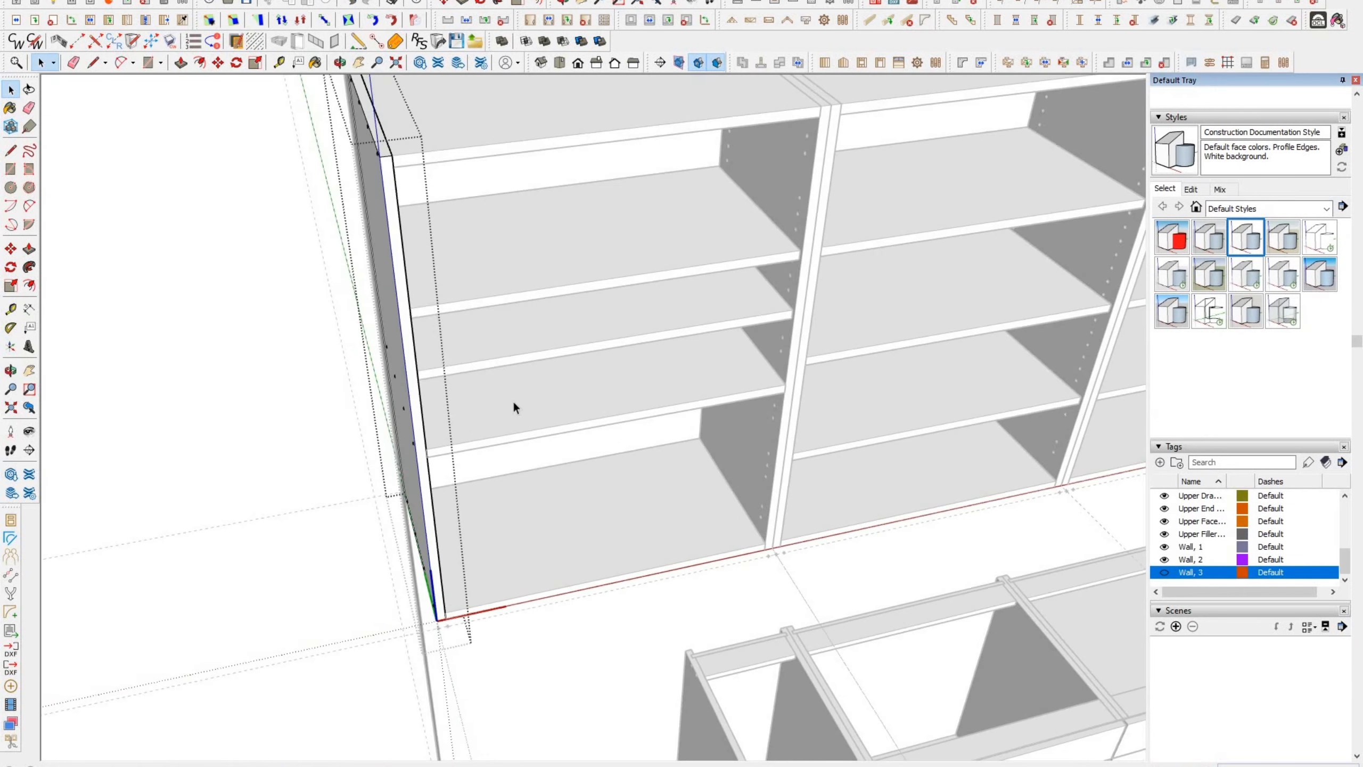
pyautogui.moveTo(513, 400); pyautogui.dragTo(667, 322, button='middle')
pyautogui.scroll(5, 667, 314)
pyautogui.scroll(5, 668, 318)
pyautogui.click(672, 305)
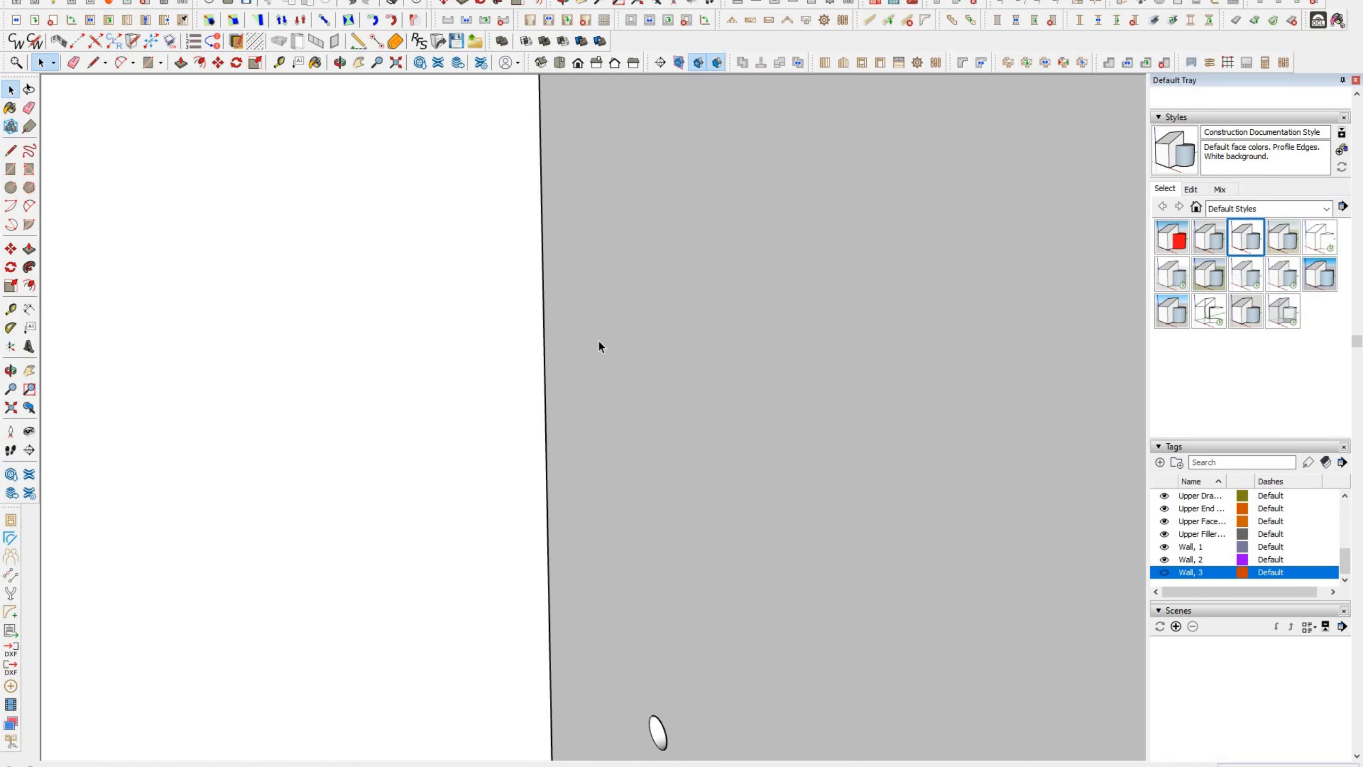
pyautogui.press('Delete')
# Step: Delete the shelf-pin holes below the fixed shelf on the stacked upper's right side panel
pyautogui.scroll(-5, 525, 464)
pyautogui.moveTo(525, 464); pyautogui.dragTo(634, 322, button='middle')
pyautogui.scroll(4, 678, 241)
pyautogui.doubleClick(676, 221)
pyautogui.press('Delete')
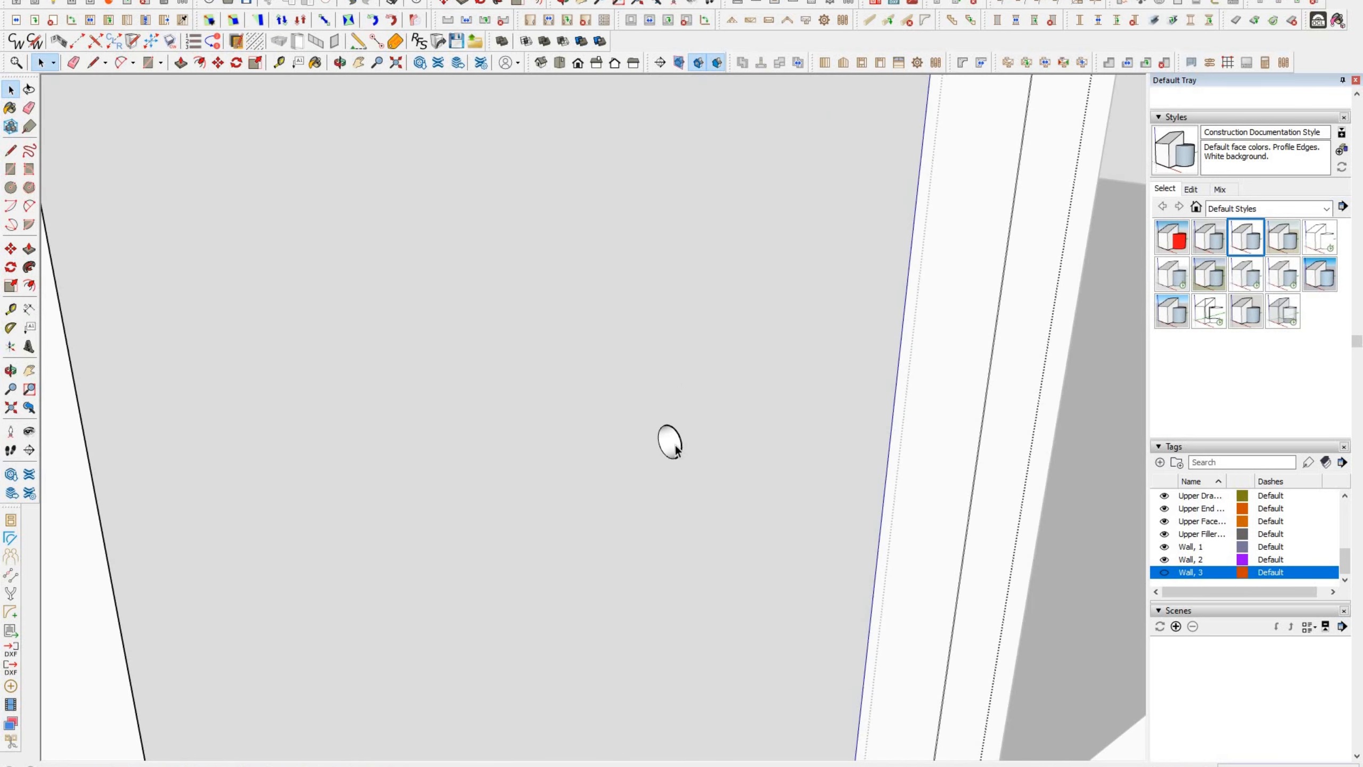
pyautogui.doubleClick(673, 445)
pyautogui.scroll(3, 627, 459)
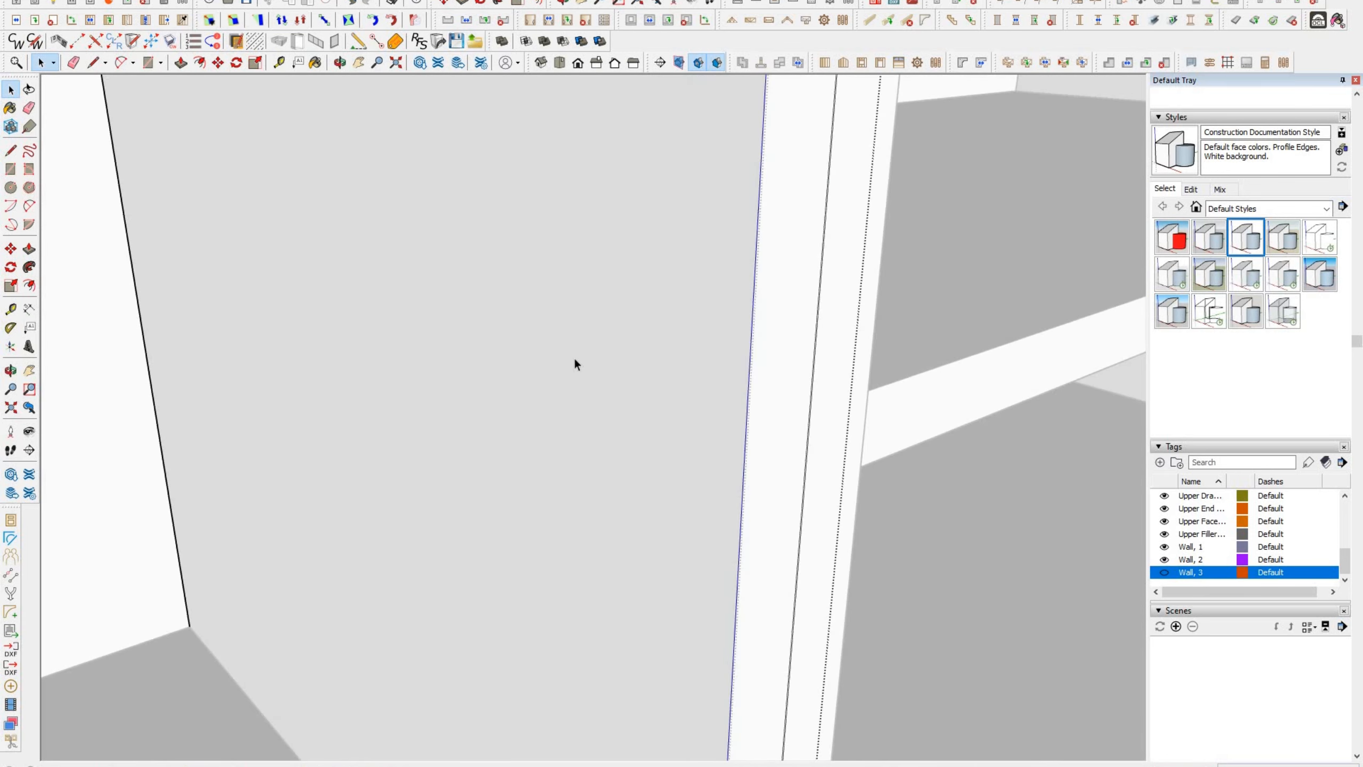
pyautogui.scroll(-5, 575, 359)
pyautogui.scroll(6, 563, 502)
pyautogui.click(528, 516)
pyautogui.press('Delete')
pyautogui.click(522, 285)
pyautogui.press('Delete')
pyautogui.scroll(-4, 569, 323)
pyautogui.scroll(-7, 853, 410)
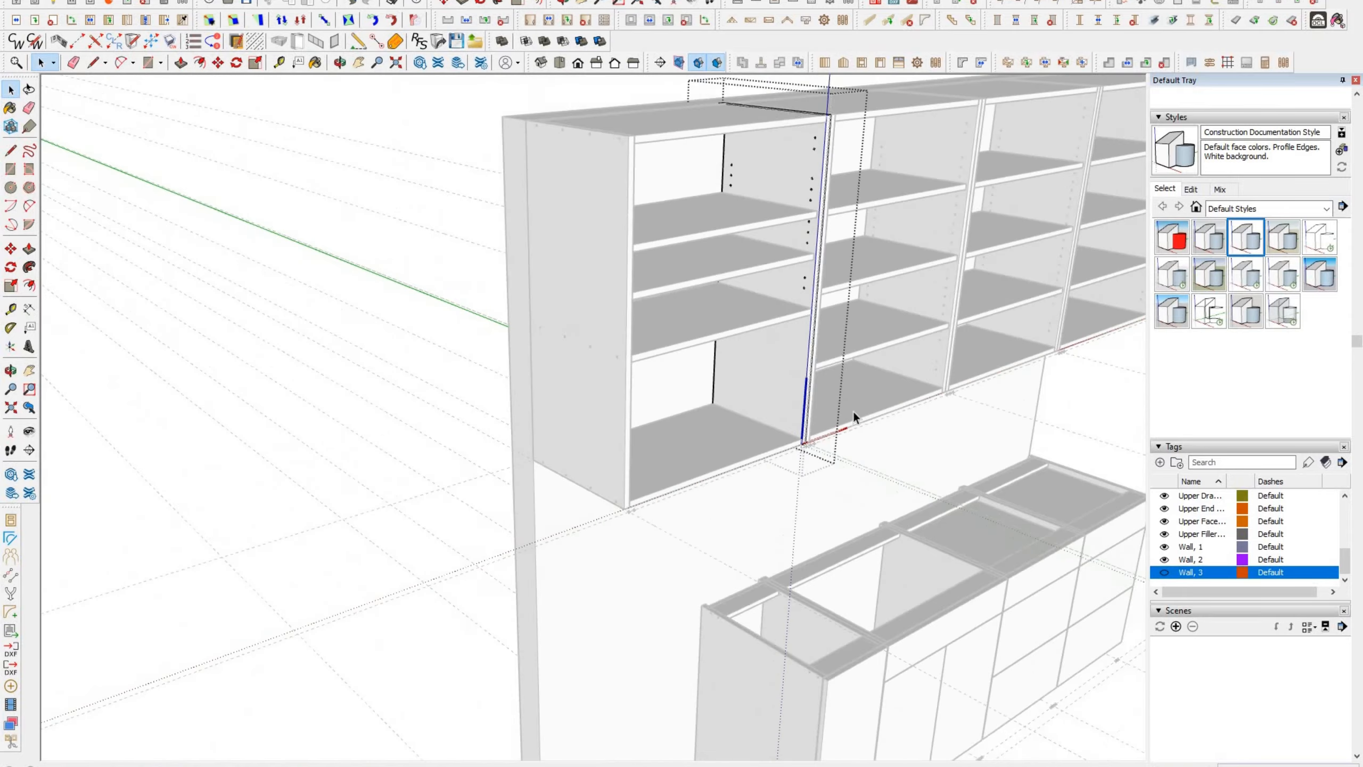
# Step: Finish editing the side panel and make the Wall, 3 and Upper Doors tags visible again
pyautogui.click(563, 465)
pyautogui.moveTo(853, 410); pyautogui.dragTo(559, 499, button='middle')
pyautogui.click(1164, 573)
pyautogui.moveTo(952, 458); pyautogui.dragTo(762, 537, button='middle')
pyautogui.scroll(1, 1181, 519)
pyautogui.click(1164, 508)
# Step: Replace the middle guide above the three-cabinet base run with evenly spaced guides that divide the upper run into thirds
pyautogui.moveTo(697, 483); pyautogui.dragTo(569, 537, button='middle')
pyautogui.scroll(4, 737, 312)
pyautogui.moveTo(737, 312); pyautogui.dragTo(577, 330, button='middle')
pyautogui.scroll(3, 582, 338)
pyautogui.press('t')
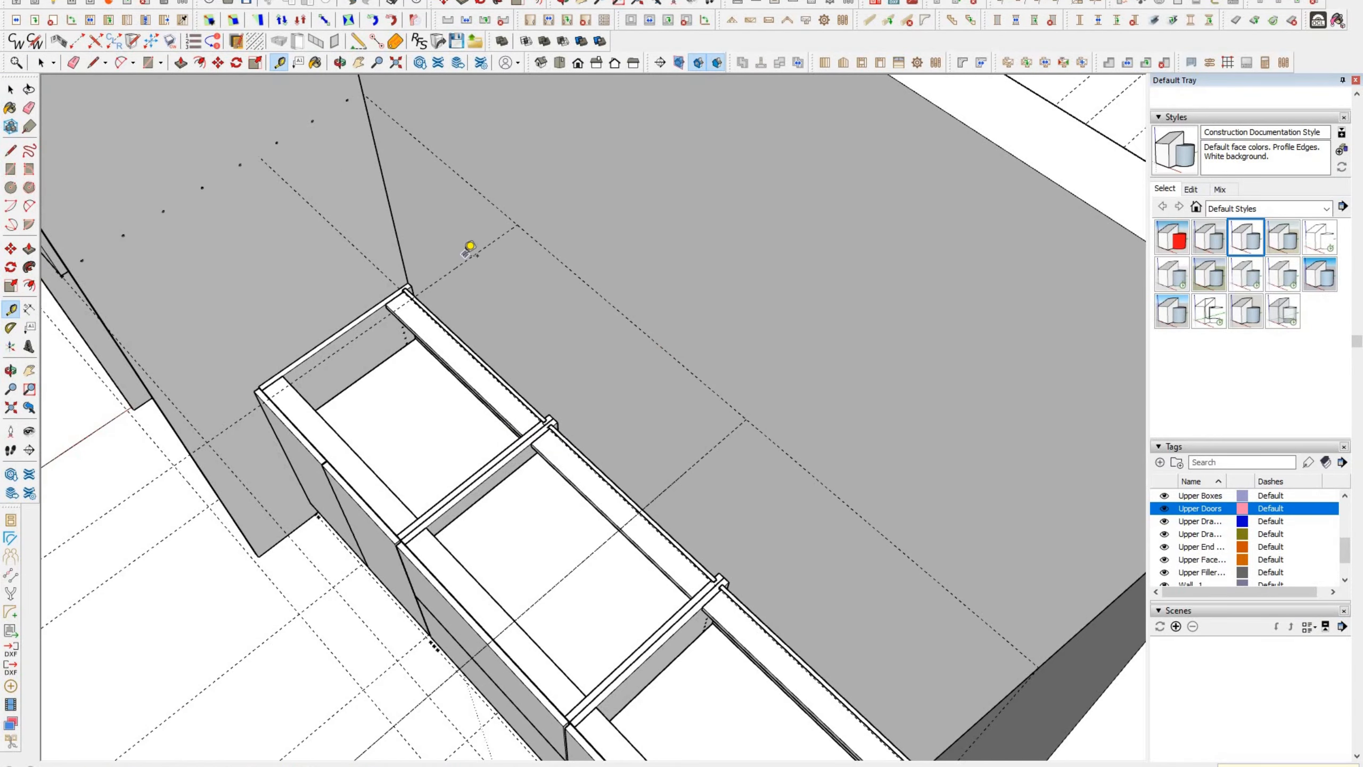
pyautogui.moveTo(290, 232)
pyautogui.mouseDown(button='middle')
pyautogui.moveTo(609, 228)
pyautogui.moveTo(458, 337)
pyautogui.mouseUp(button='middle')
pyautogui.press('e')
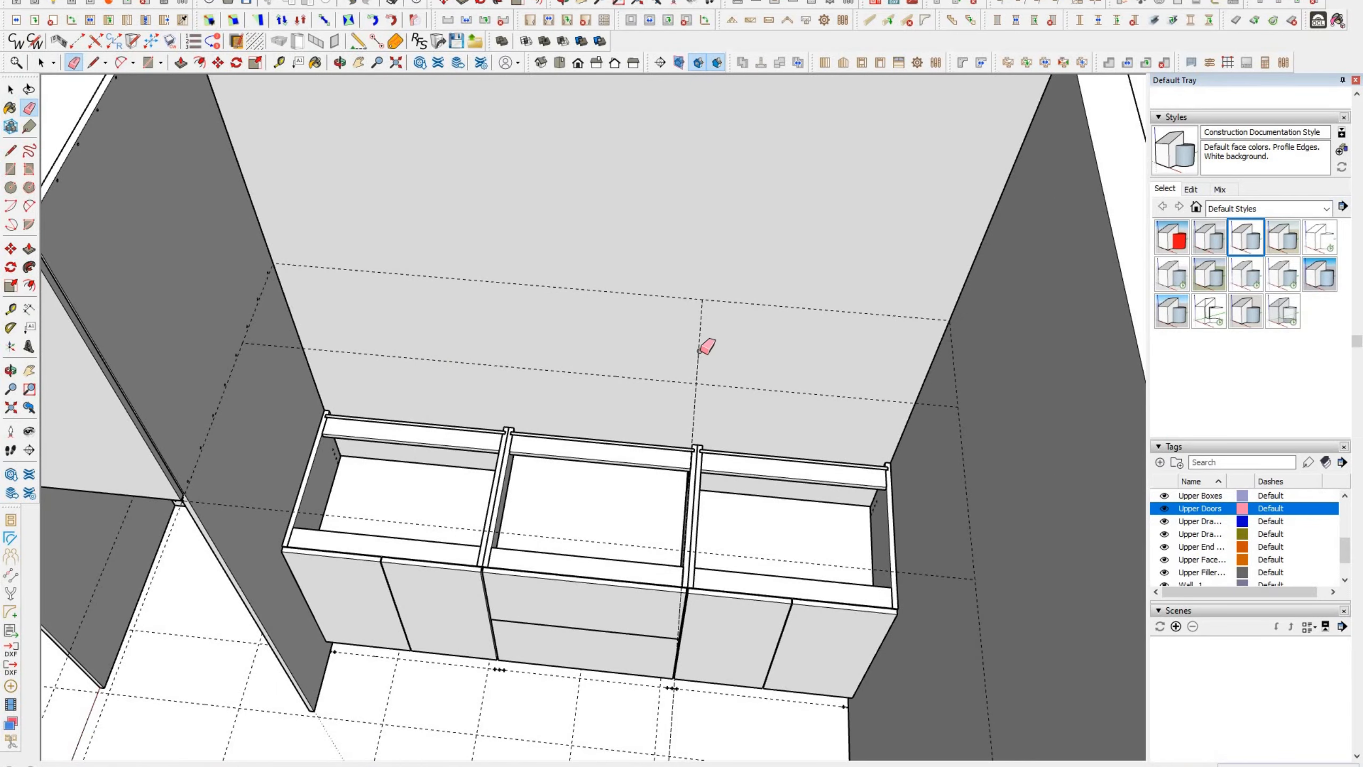
pyautogui.press('m')
pyautogui.click(258, 311)
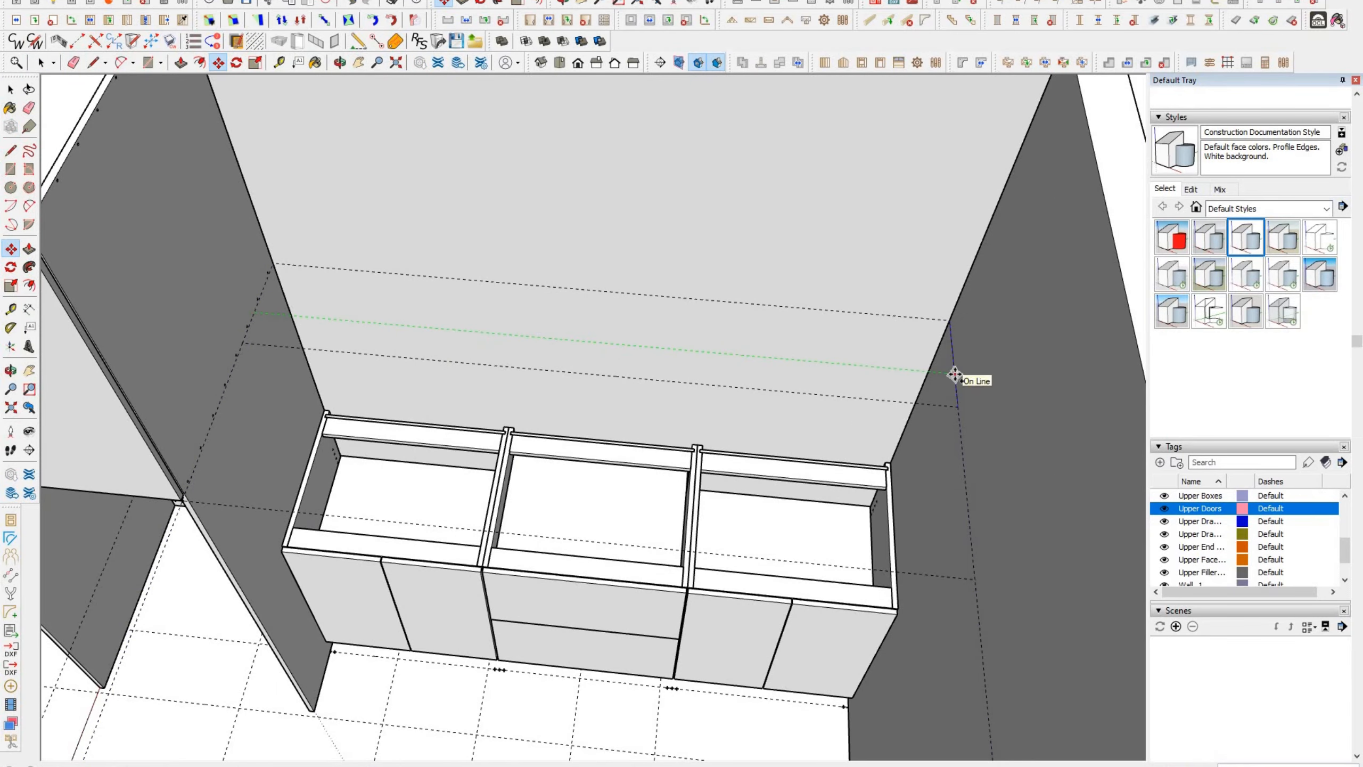
pyautogui.scroll(-2, 463, 397)
# Step: Adjust the upper cabinet depth and build the first upper cabinet in the left third of the guide-marked run
pyautogui.scroll(4, 341, 419)
pyautogui.moveTo(301, 406)
pyautogui.mouseDown(button='middle')
pyautogui.moveTo(286, 445)
pyautogui.moveTo(284, 393)
pyautogui.mouseUp(button='middle')
pyautogui.click(355, 329)
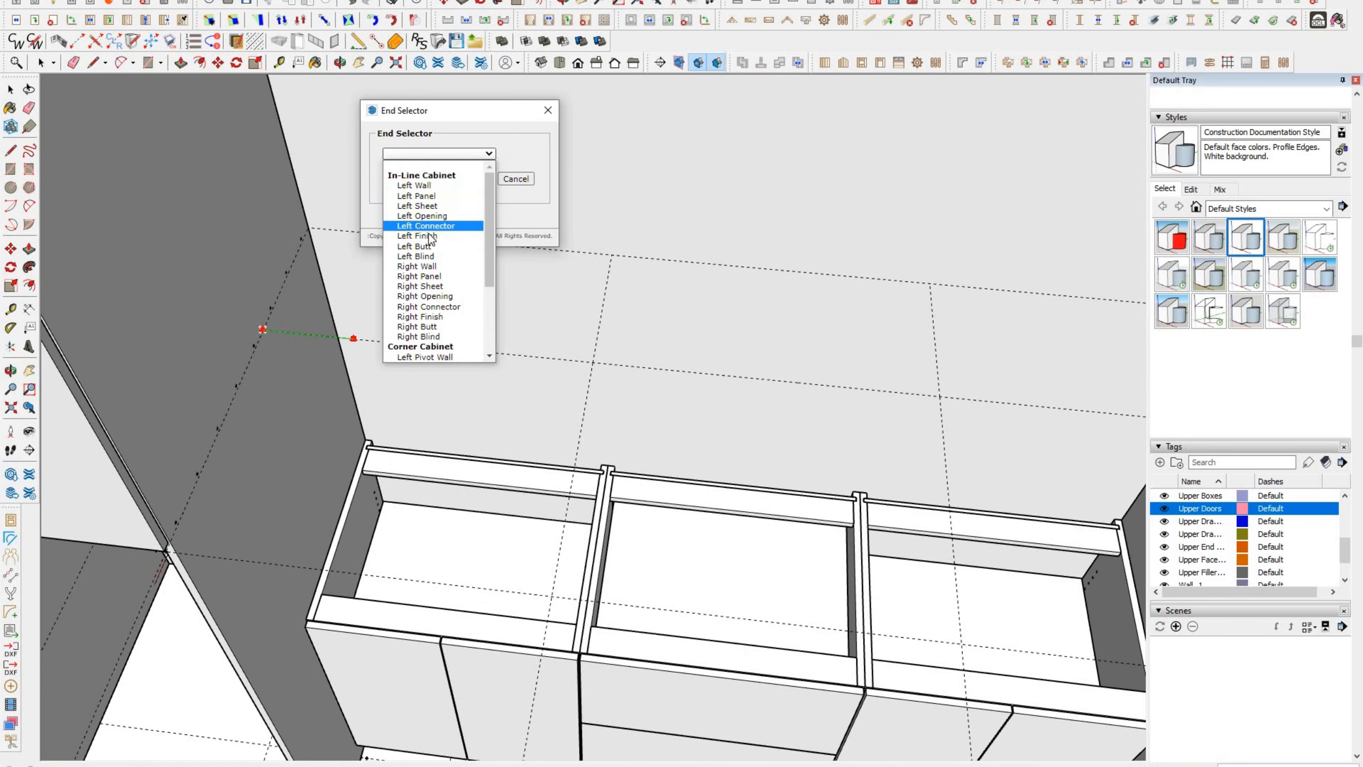
pyautogui.click(396, 178)
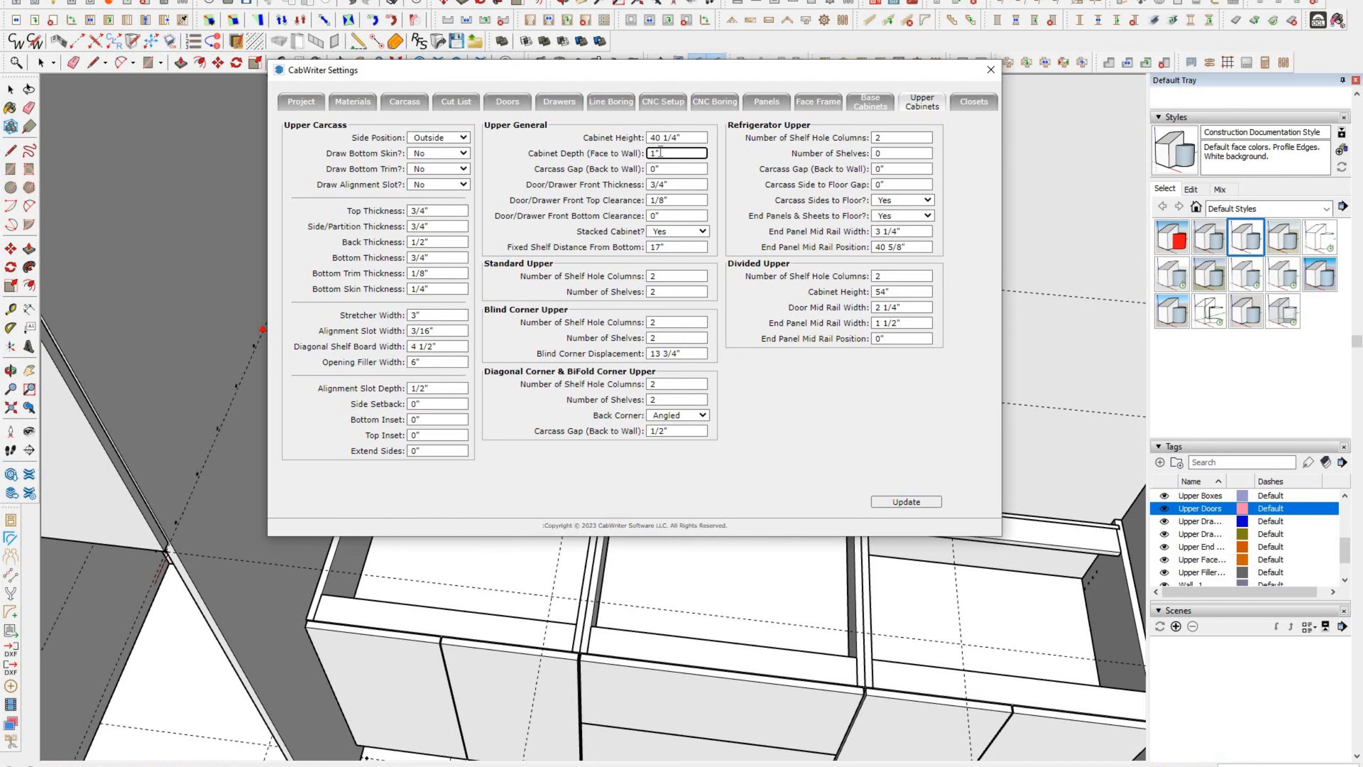
pyautogui.click(990, 69)
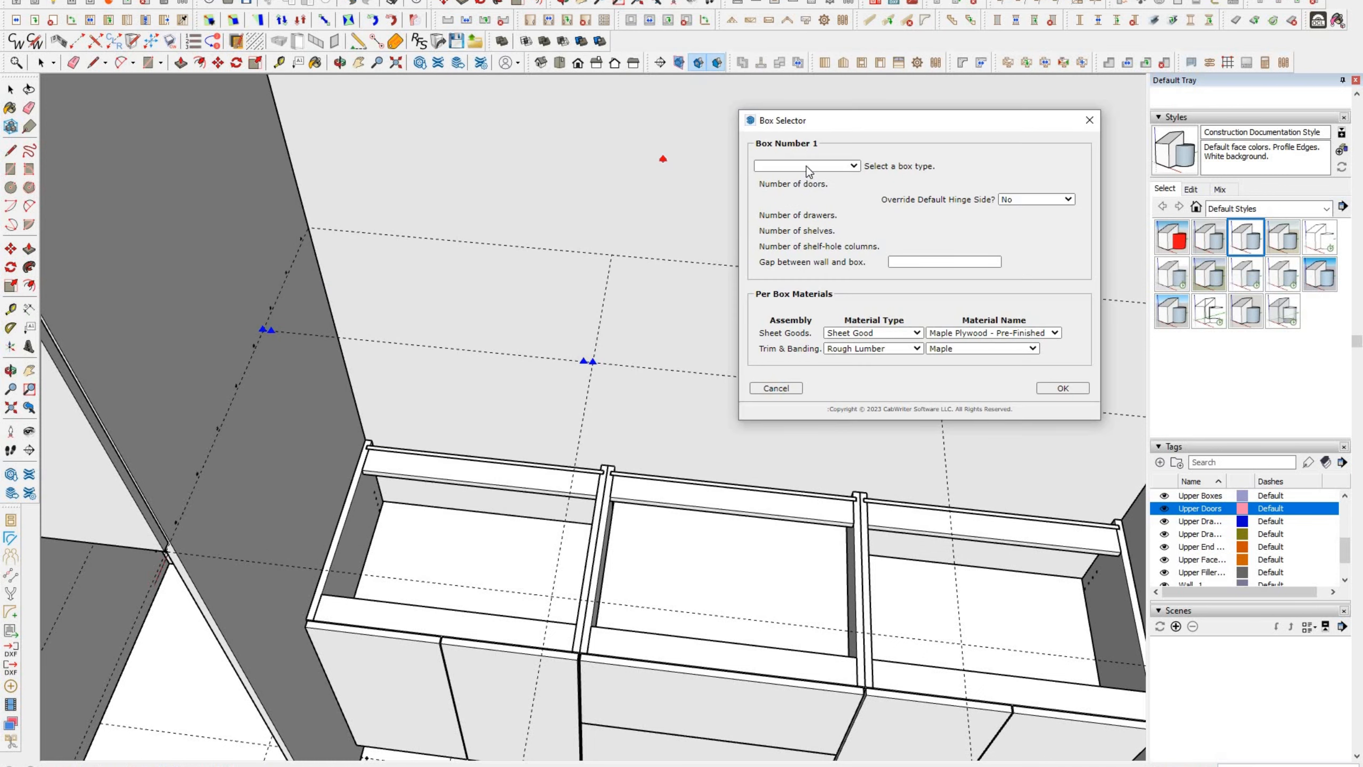
pyautogui.click(1063, 388)
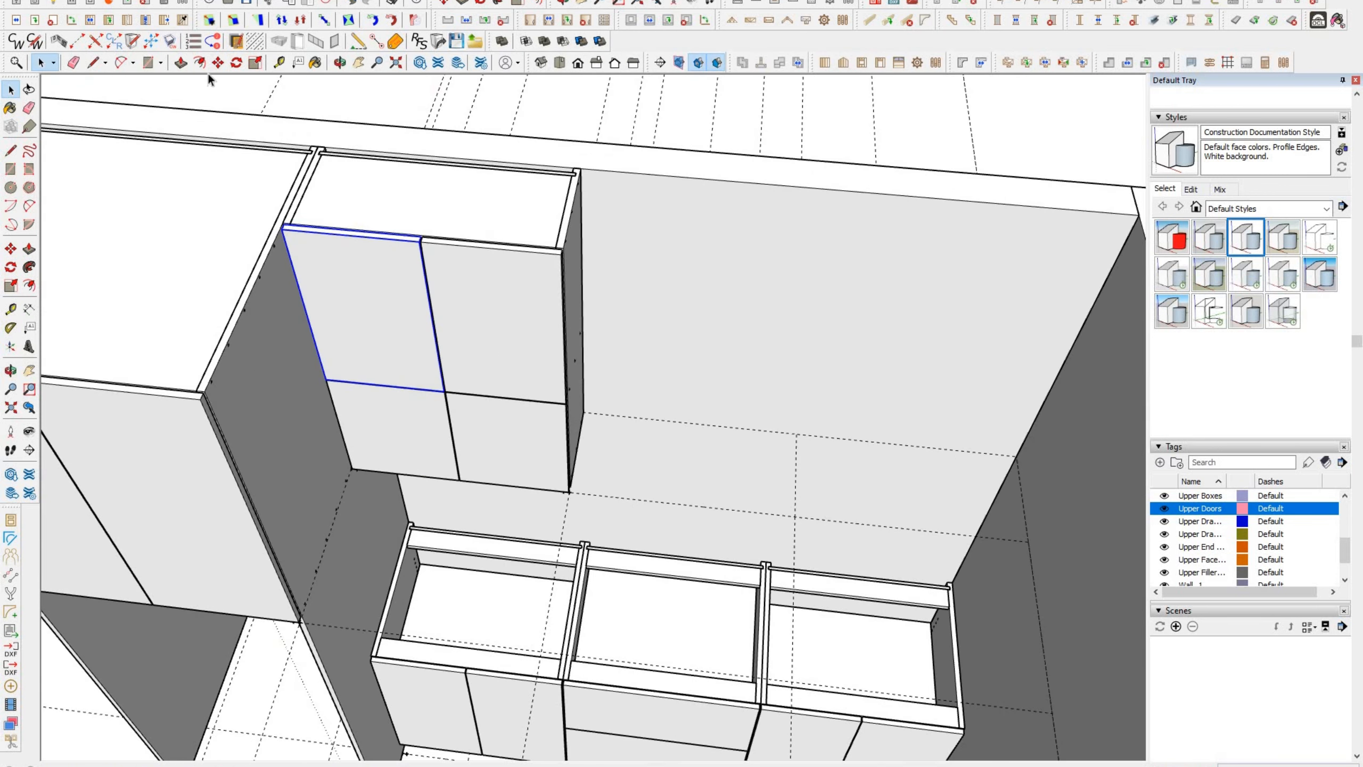
# Step: Set Stacked Cabinet to No in the upper cabinet settings and rebuild the new upper cabinet with full-height doors
pyautogui.click(36, 42)
pyautogui.click(923, 102)
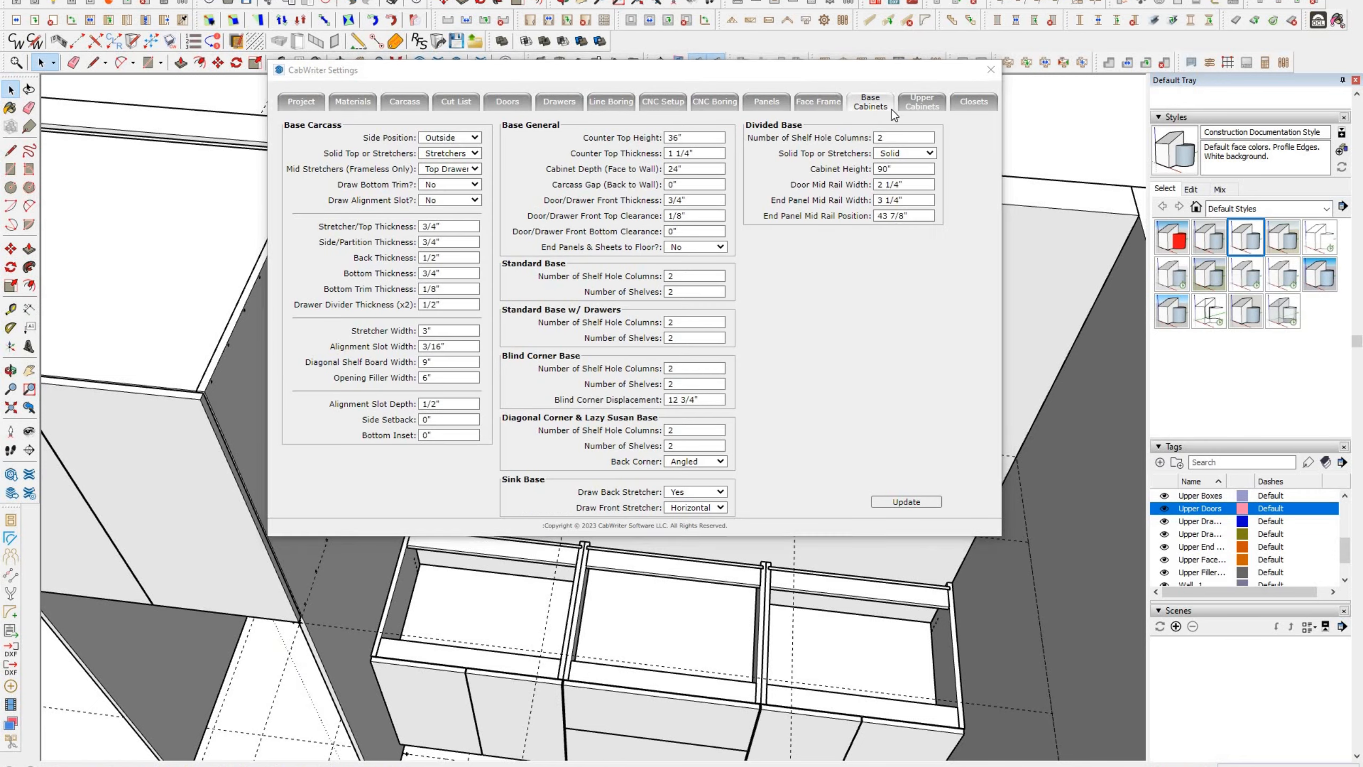
pyautogui.click(677, 231)
pyautogui.click(906, 502)
pyautogui.click(990, 70)
pyautogui.rightClick(456, 305)
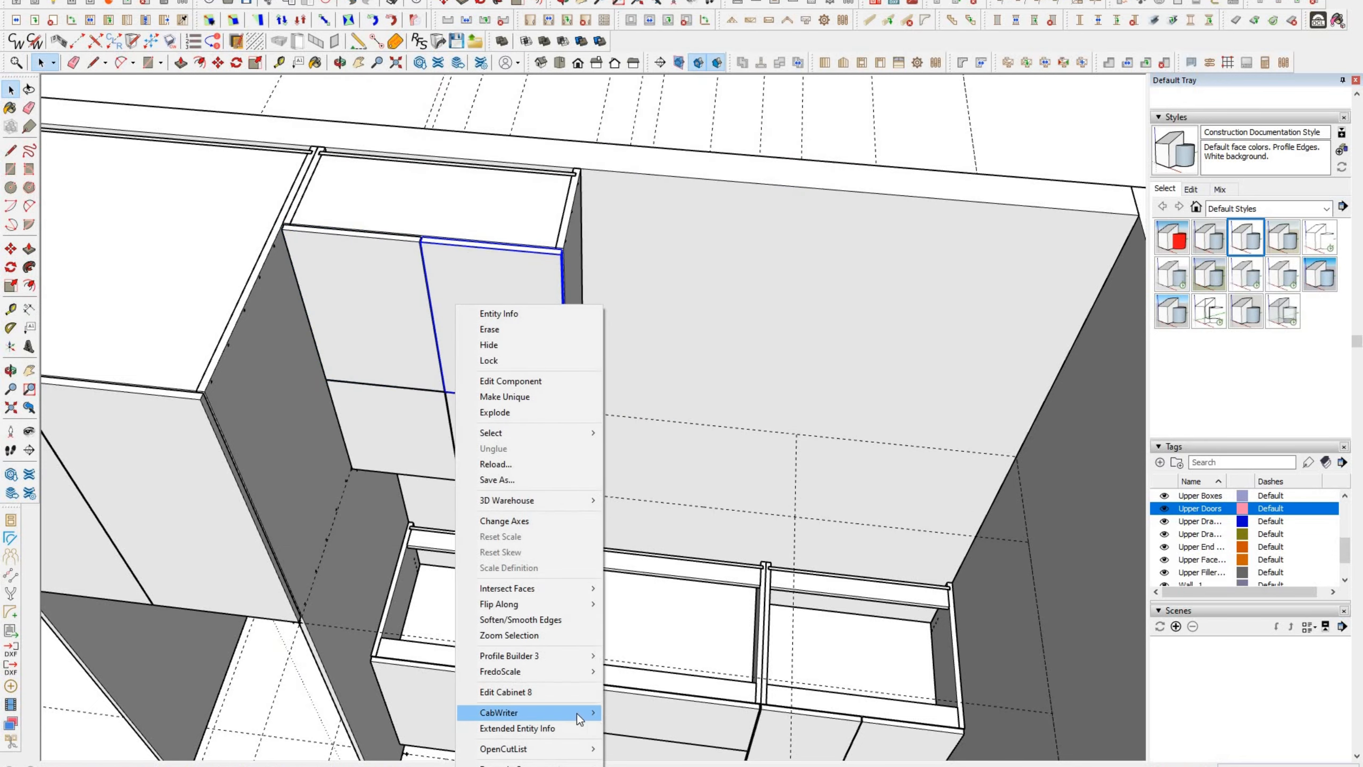
pyautogui.click(677, 670)
pyautogui.click(730, 403)
pyautogui.click(729, 405)
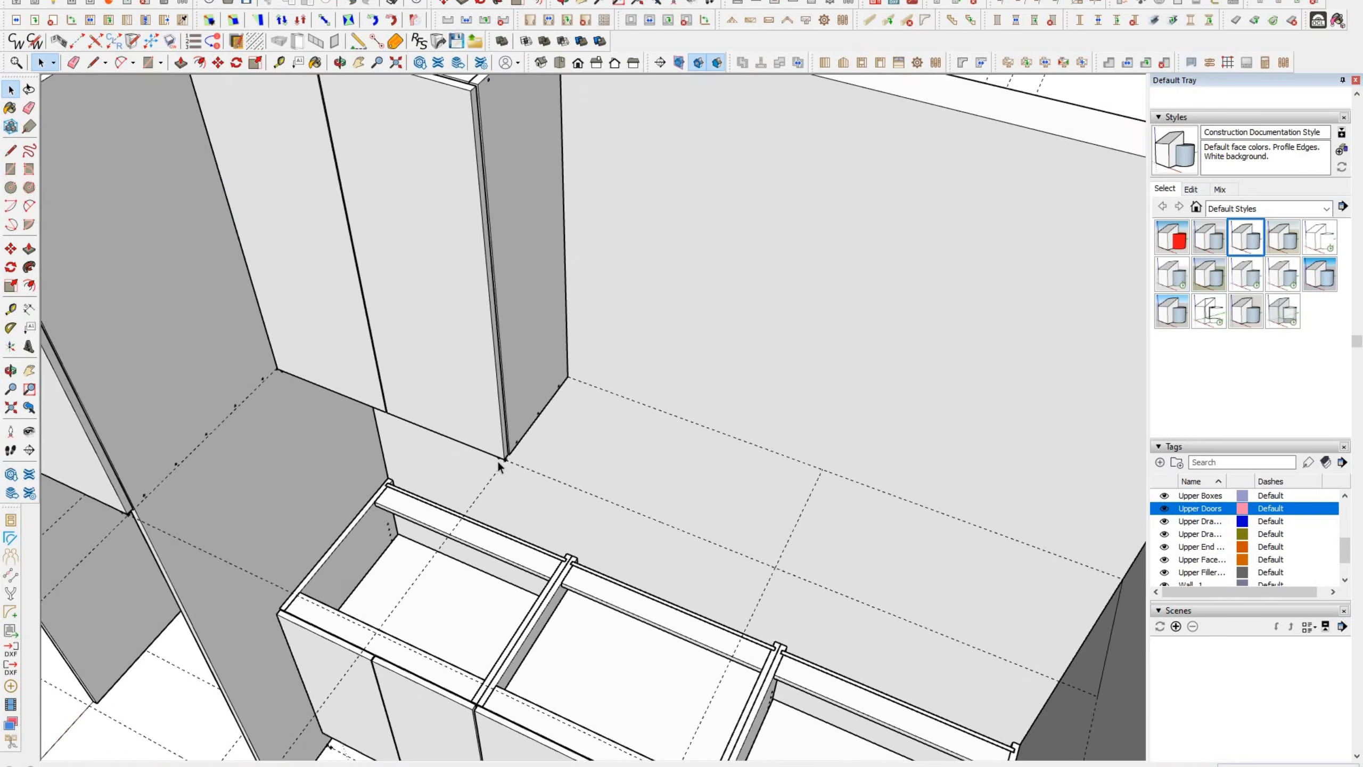
# Step: Place cabinet end marks from the first upper to the second guide and build a Standard Upper in the middle third
pyautogui.scroll(5, 503, 495)
pyautogui.press('l')
pyautogui.click(472, 473)
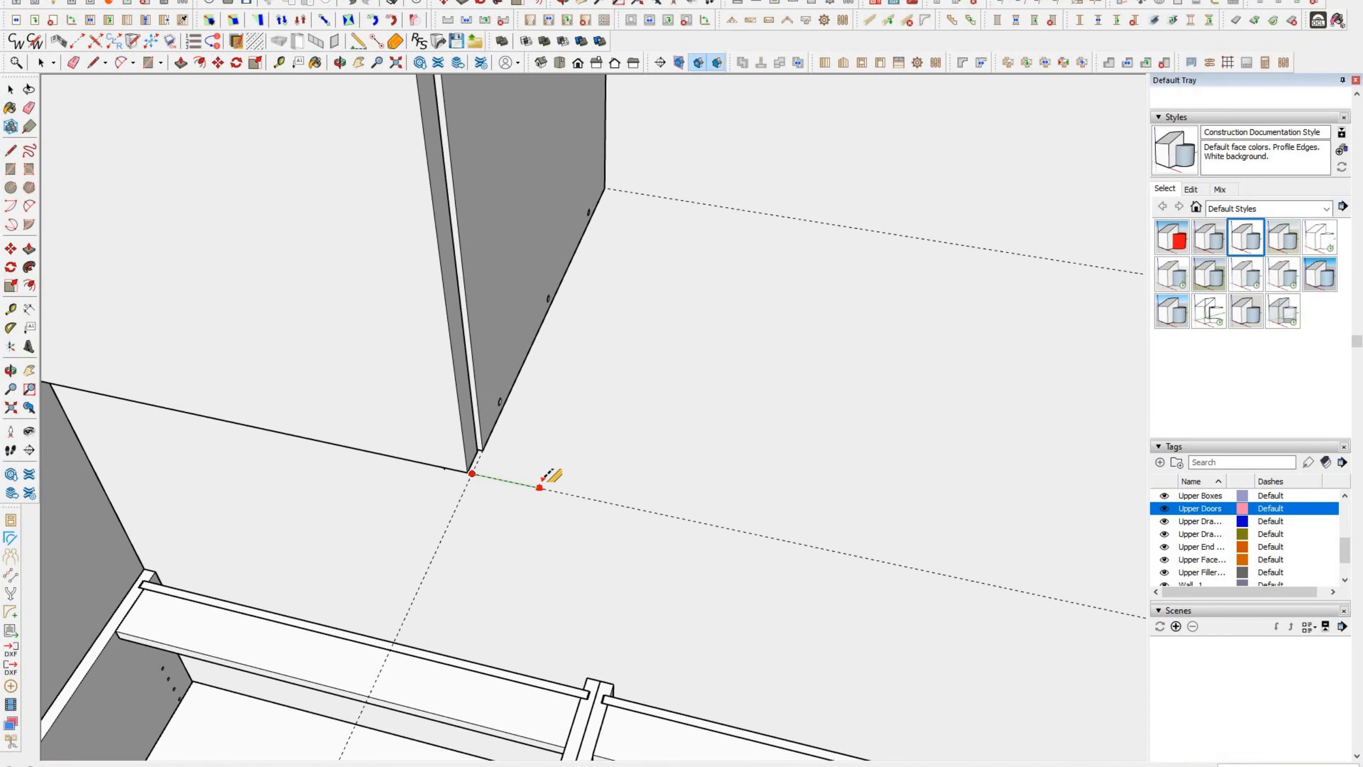
pyautogui.click(400, 181)
pyautogui.scroll(-4, 254, 374)
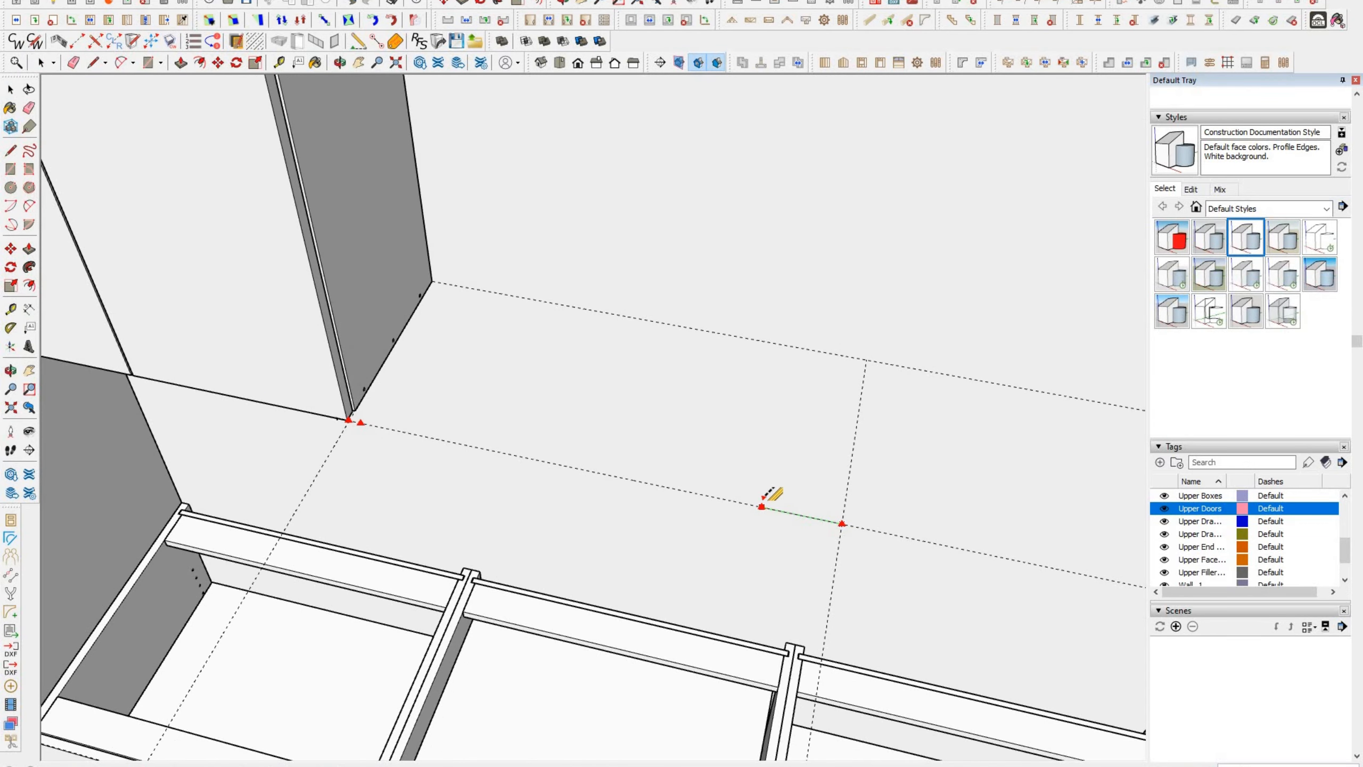
pyautogui.click(397, 179)
pyautogui.click(805, 165)
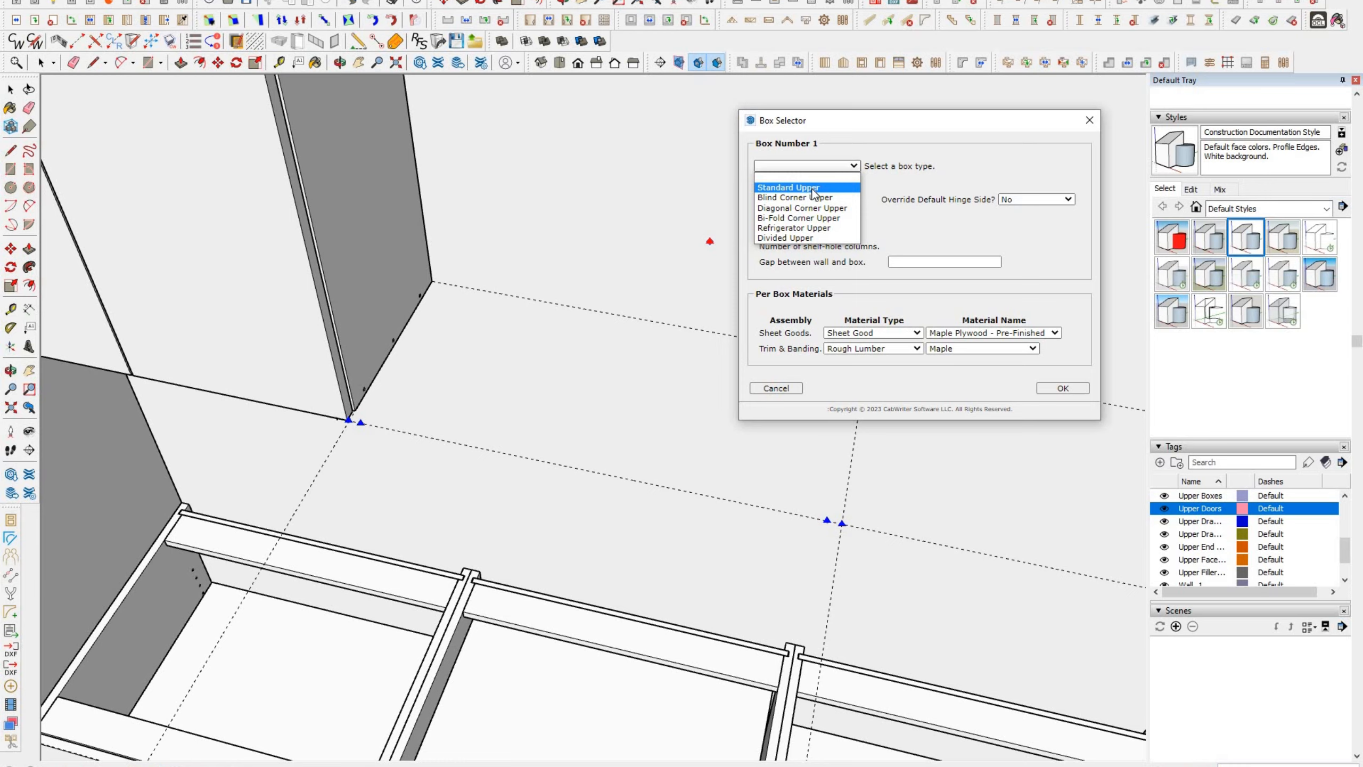
pyautogui.click(1058, 391)
# Step: Build the third upper cabinet in the remaining third, ending it with Right Finish at the side wall
pyautogui.scroll(-4, 242, 369)
pyautogui.moveTo(580, 411); pyautogui.dragTo(730, 445, button='middle')
pyautogui.scroll(4, 730, 446)
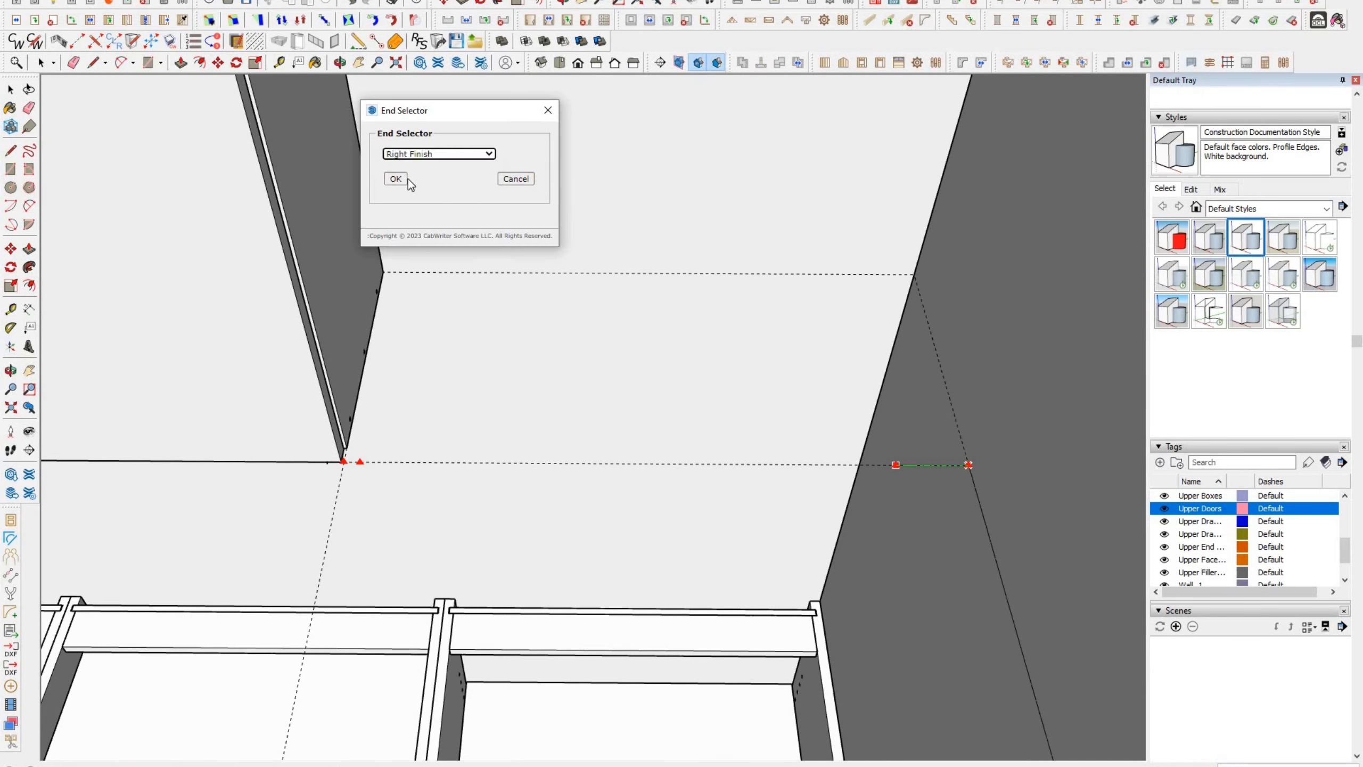
pyautogui.click(1055, 385)
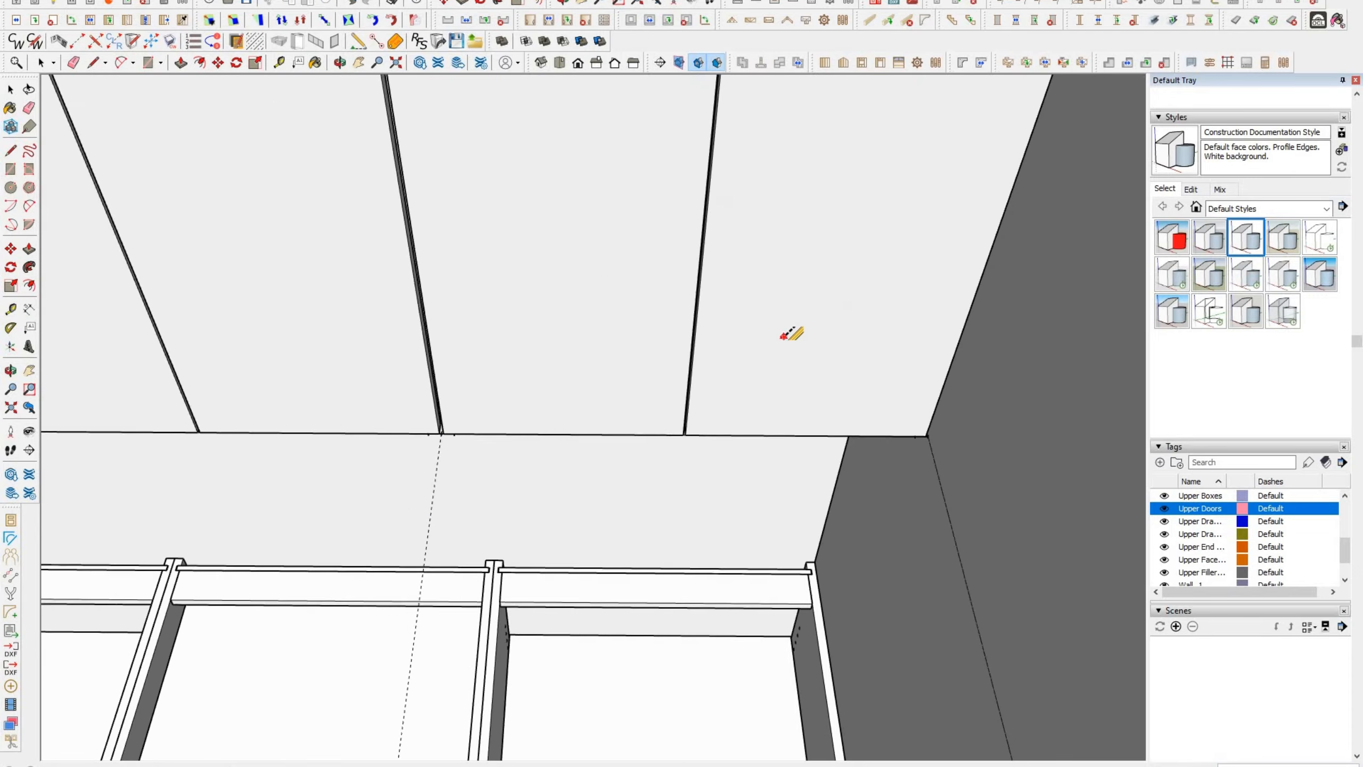
pyautogui.press('space')
# Step: Draw a rectangle over the three-cabinet base run and push/pull it into a countertop that reaches out over the door fronts
pyautogui.scroll(-8, 639, 289)
pyautogui.moveTo(639, 289); pyautogui.dragTo(859, 317, button='middle')
pyautogui.moveTo(445, 265)
pyautogui.mouseDown(button='middle')
pyautogui.moveTo(764, 242)
pyautogui.moveTo(243, 350)
pyautogui.moveTo(798, 228)
pyautogui.moveTo(426, 371)
pyautogui.mouseUp(button='middle')
pyautogui.scroll(8, 554, 335)
pyautogui.moveTo(554, 335); pyautogui.dragTo(575, 328, button='middle')
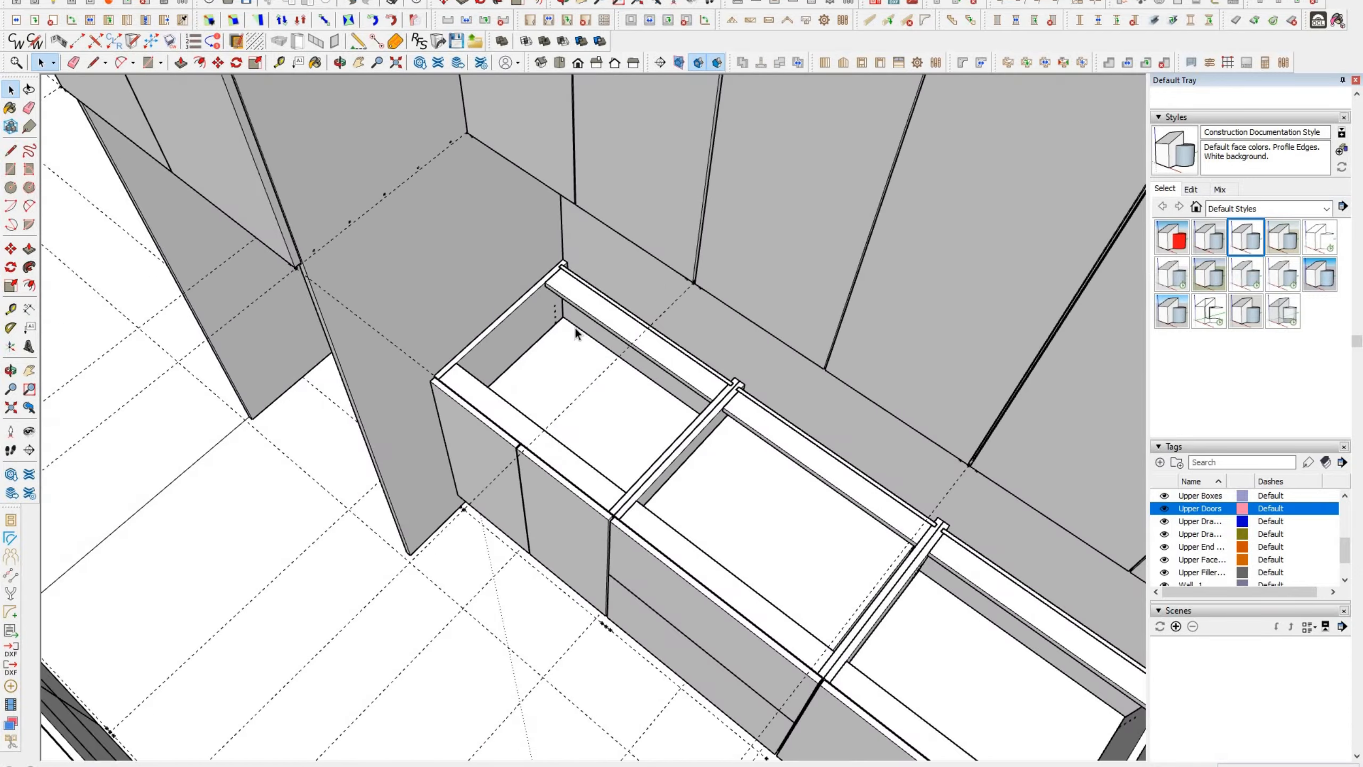
pyautogui.scroll(5, 555, 243)
pyautogui.click(582, 197)
pyautogui.scroll(-8, 581, 197)
pyautogui.moveTo(582, 197)
pyautogui.mouseDown(button='middle')
pyautogui.moveTo(806, 332)
pyautogui.moveTo(907, 343)
pyautogui.mouseUp(button='middle')
pyautogui.scroll(3, 907, 344)
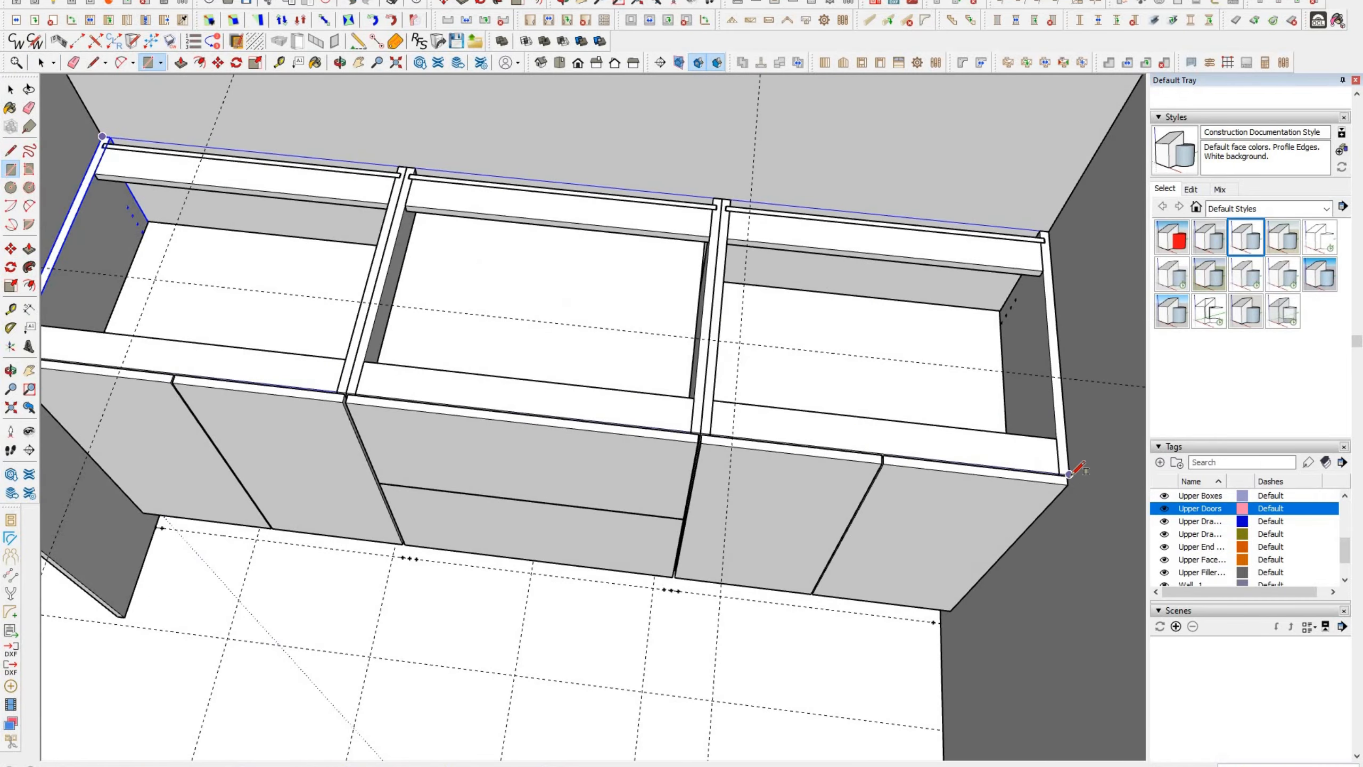
pyautogui.click(1068, 474)
pyautogui.press('p')
pyautogui.click(949, 342)
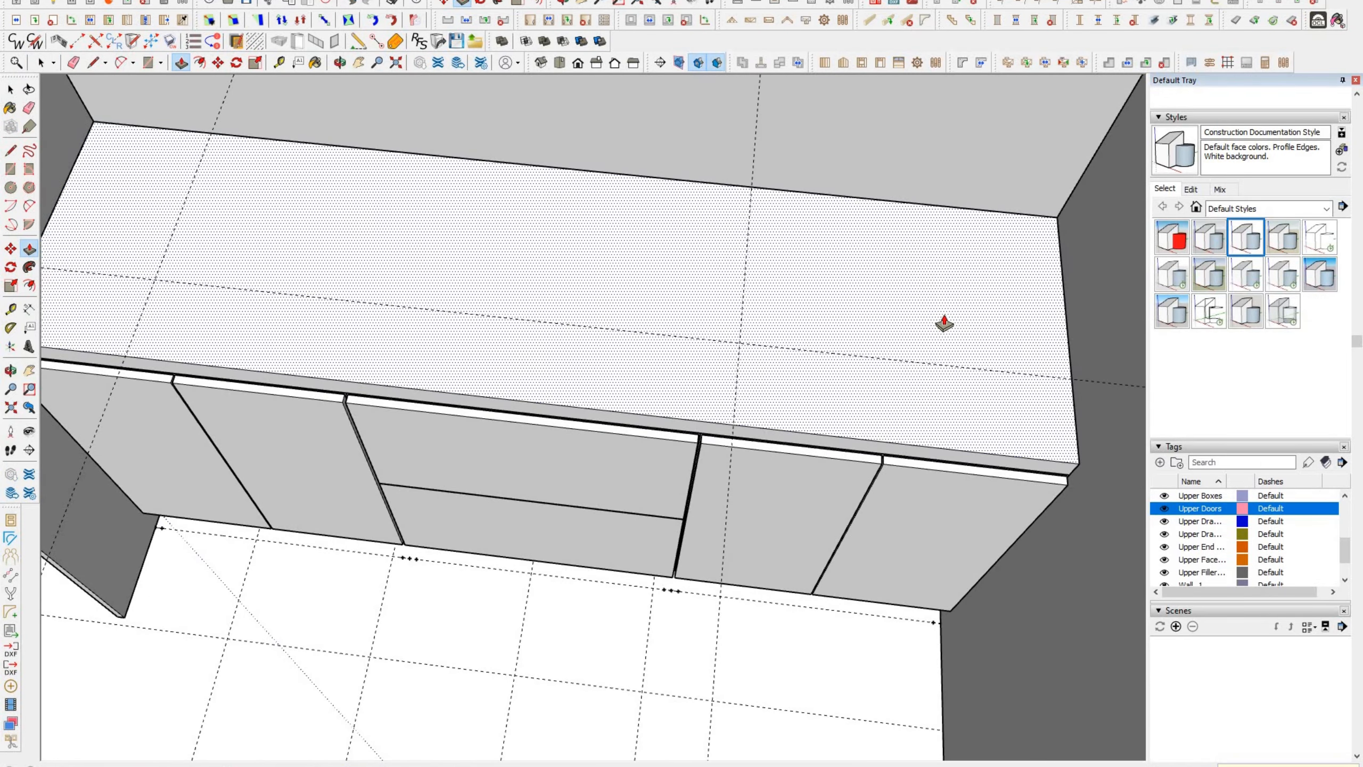
pyautogui.scroll(6, 628, 430)
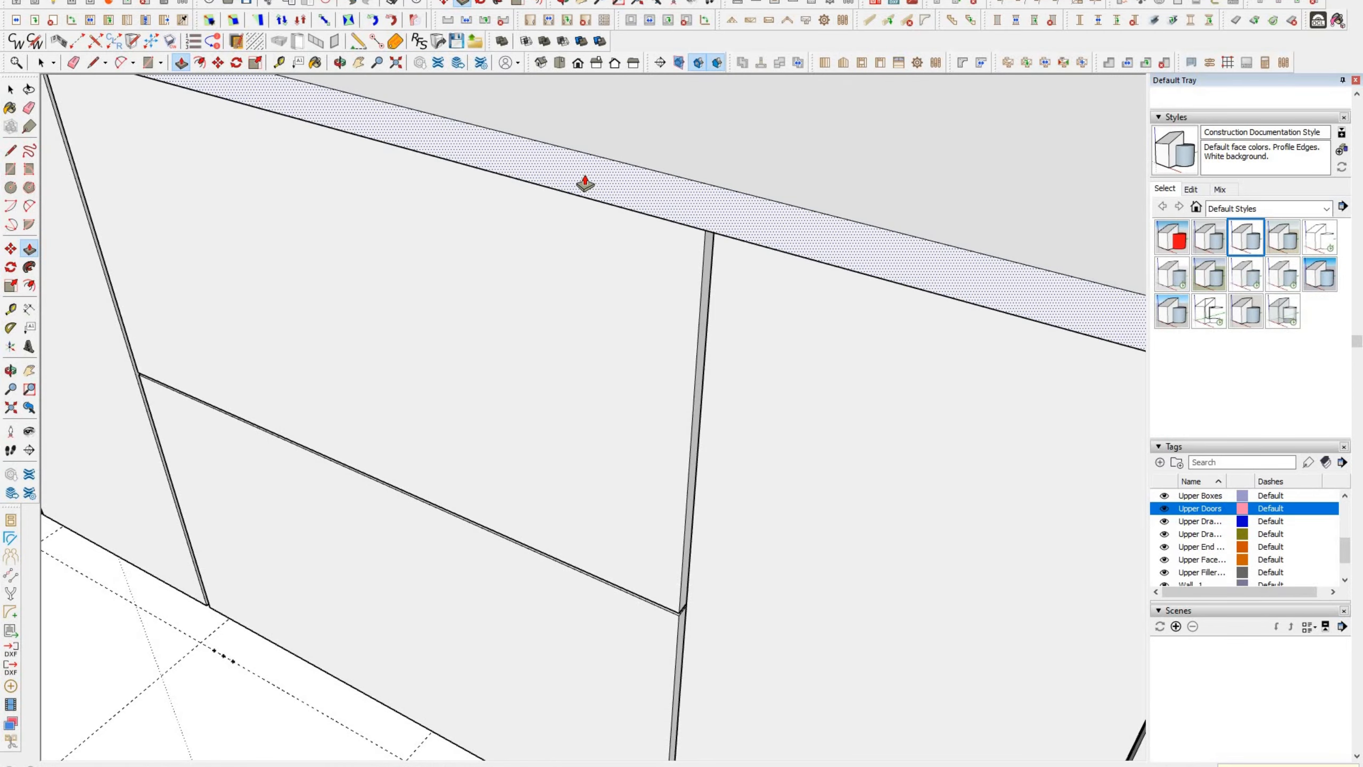
pyautogui.press('space')
# Step: Hide the Wall, 3 tag and turn the new countertop into a component named Counter Top, 1
pyautogui.scroll(-5, 571, 347)
pyautogui.scroll(-5, 1200, 537)
pyautogui.click(1165, 401)
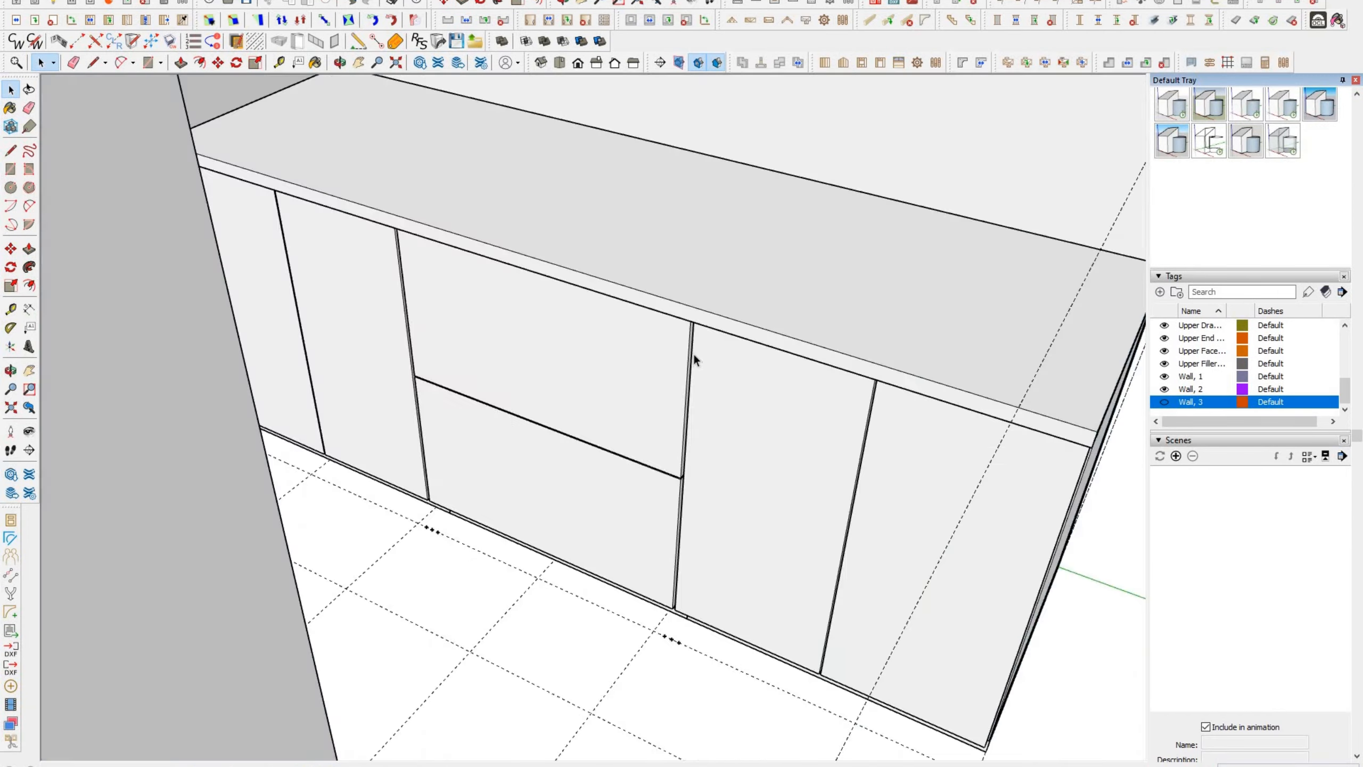
pyautogui.scroll(-3, 693, 353)
pyautogui.tripleClick(759, 375)
pyautogui.moveTo(693, 353); pyautogui.dragTo(424, 430, button='middle')
pyautogui.write('gCounter Top, 1')
pyautogui.press('Return')
pyautogui.scroll(-4, 709, 339)
pyautogui.scroll(4, 463, 107)
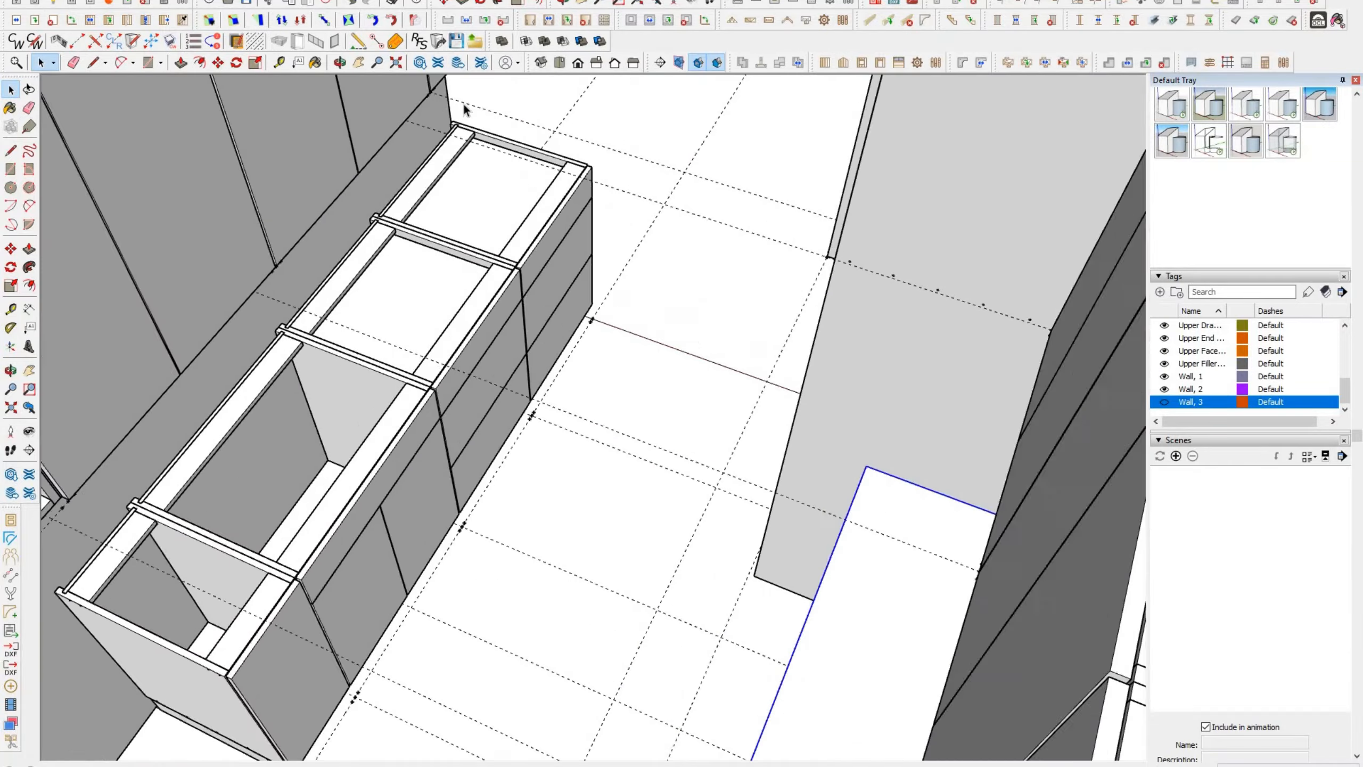
pyautogui.scroll(5, 466, 118)
pyautogui.moveTo(279, 229); pyautogui.dragTo(591, 348, button='middle')
pyautogui.scroll(3, 563, 593)
pyautogui.doubleClick(589, 595)
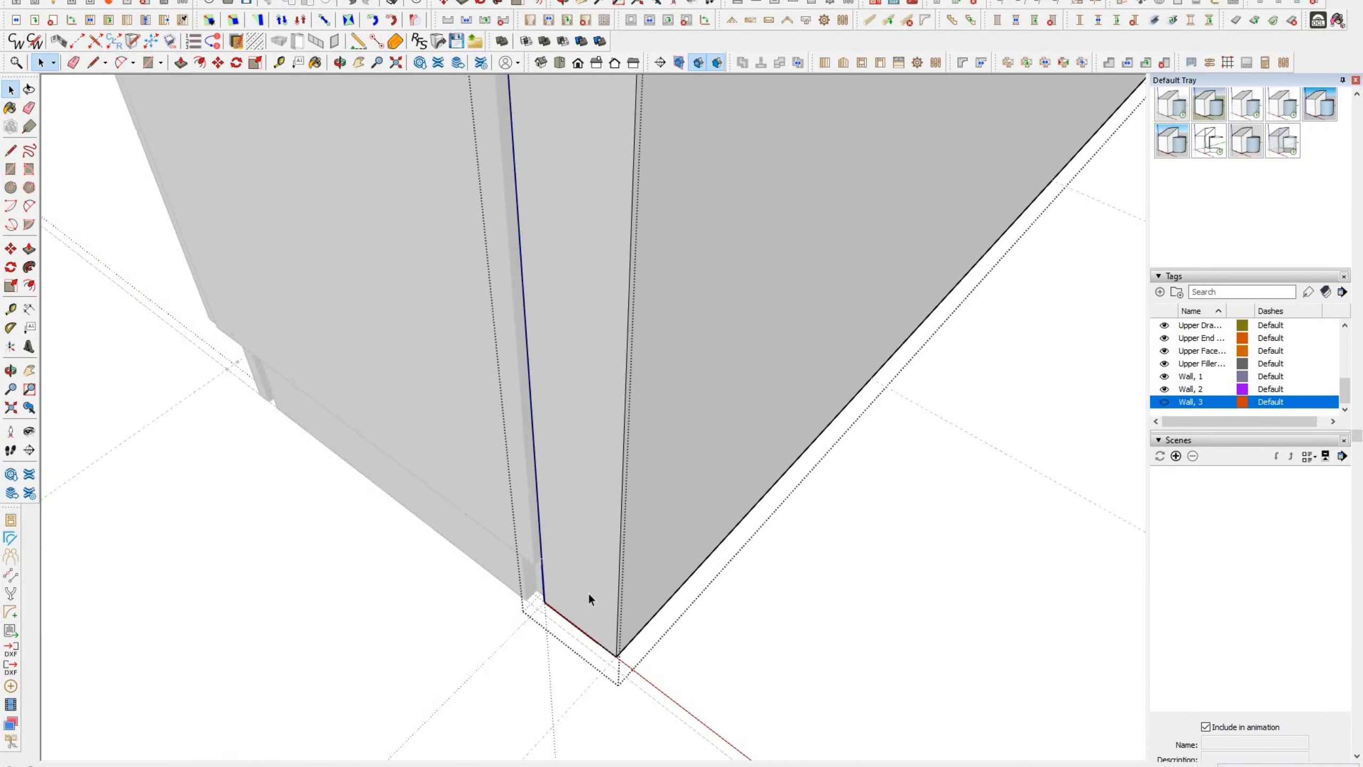
pyautogui.press('space')
pyautogui.click(826, 698)
# Step: Draw a rectangle over the four-cabinet base run on the opposite side and extrude it up to the countertop thickness
pyautogui.scroll(-5, 826, 698)
pyautogui.moveTo(435, 542); pyautogui.dragTo(623, 499, button='middle')
pyautogui.scroll(8, 633, 207)
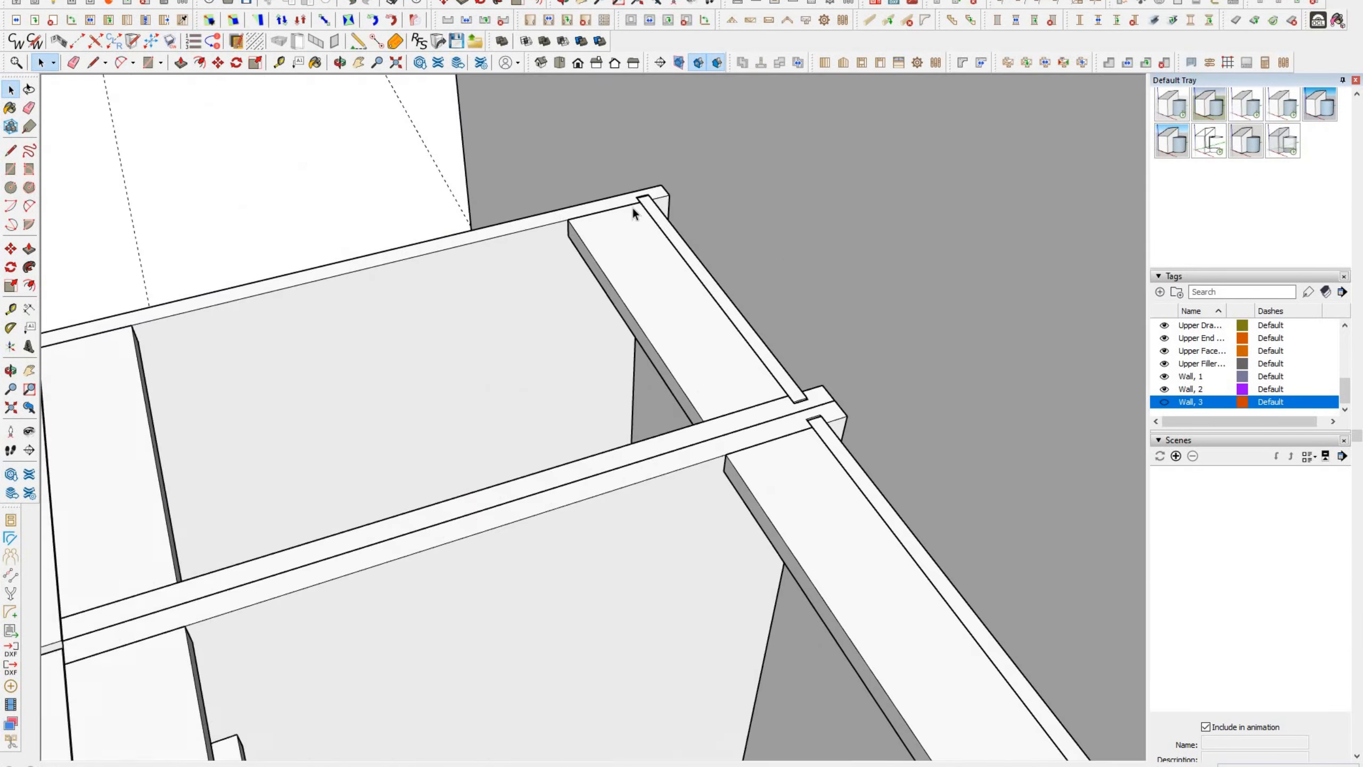
pyautogui.press('r')
pyautogui.click(656, 196)
pyautogui.scroll(-5, 512, 174)
pyautogui.scroll(-6, 343, 172)
pyautogui.scroll(5, 450, 609)
pyautogui.click(463, 603)
pyautogui.press('p')
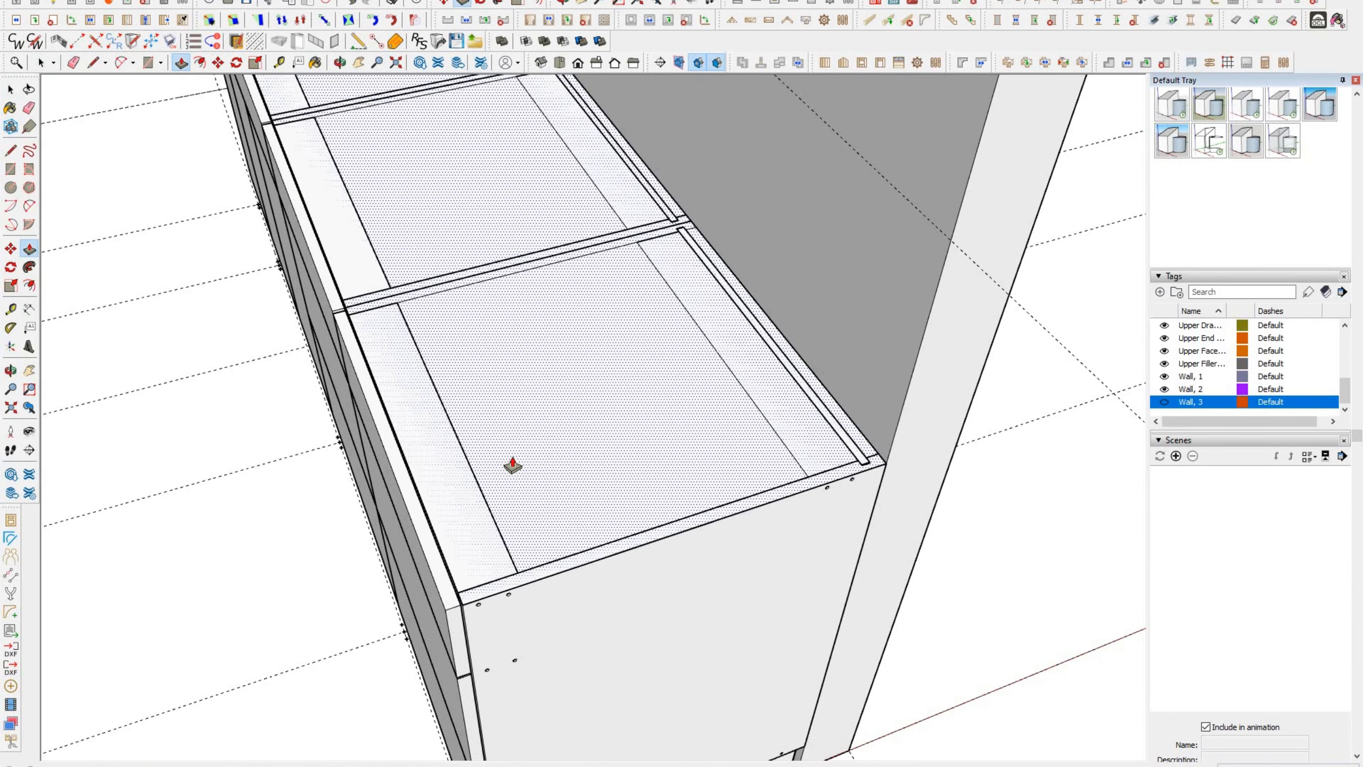
pyautogui.click(515, 473)
pyautogui.press('Return')
# Step: Extend the second countertop's front edge over the drawer fronts and make the slab a counter top component
pyautogui.moveTo(479, 595); pyautogui.dragTo(481, 392, button='middle')
pyautogui.scroll(3, 480, 392)
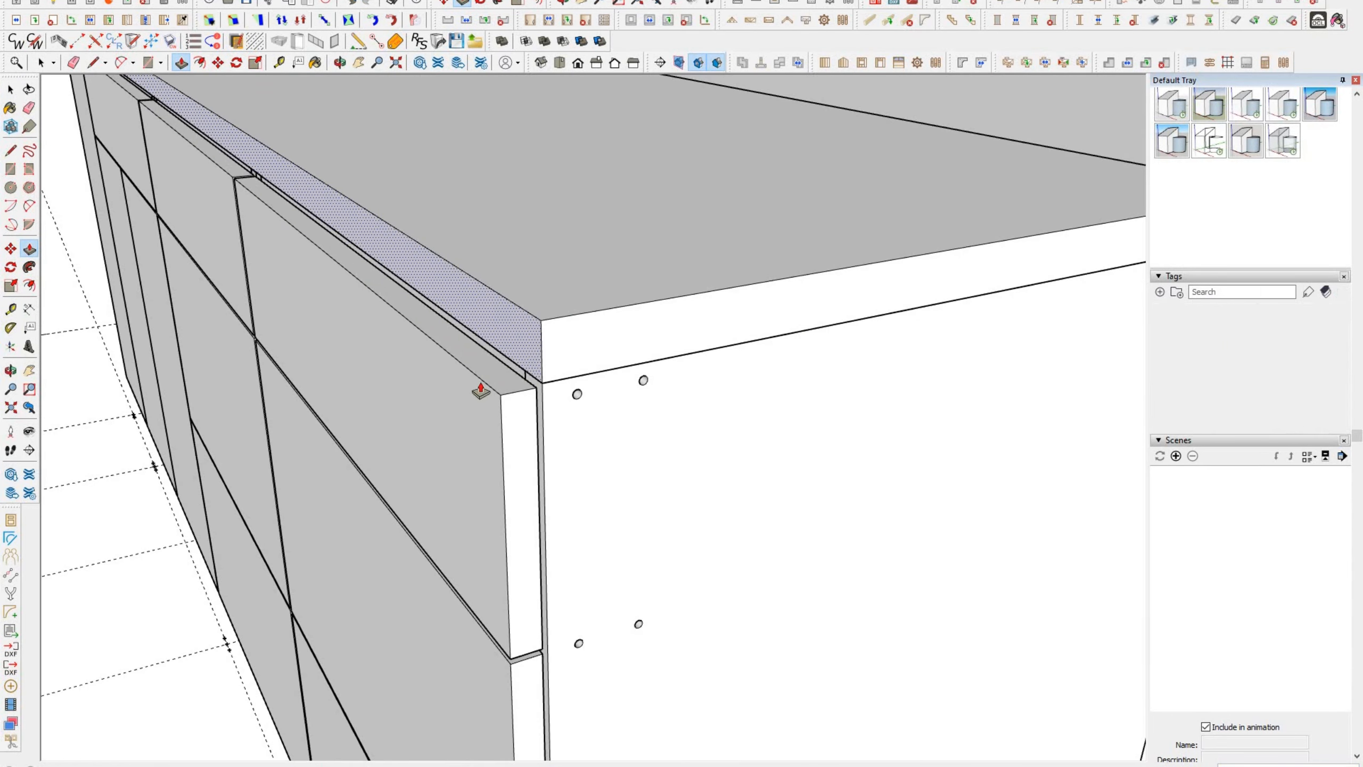
pyautogui.press('space')
pyautogui.tripleClick(524, 295)
pyautogui.write('gCounter')
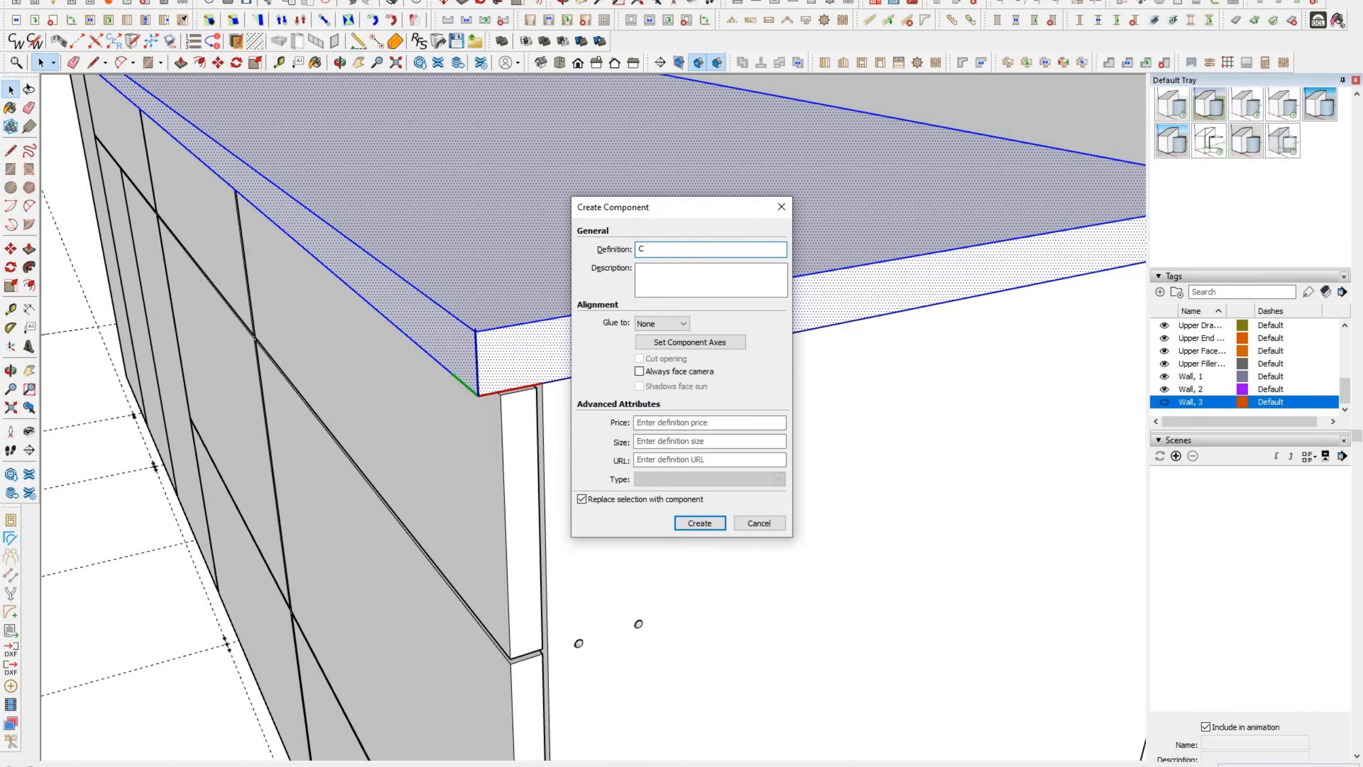
pyautogui.click(697, 523)
# Step: Hide the Wall, 1 and Wall, 2 tags along with Wall, 3 so that only the cabinets show
pyautogui.scroll(-5, 728, 420)
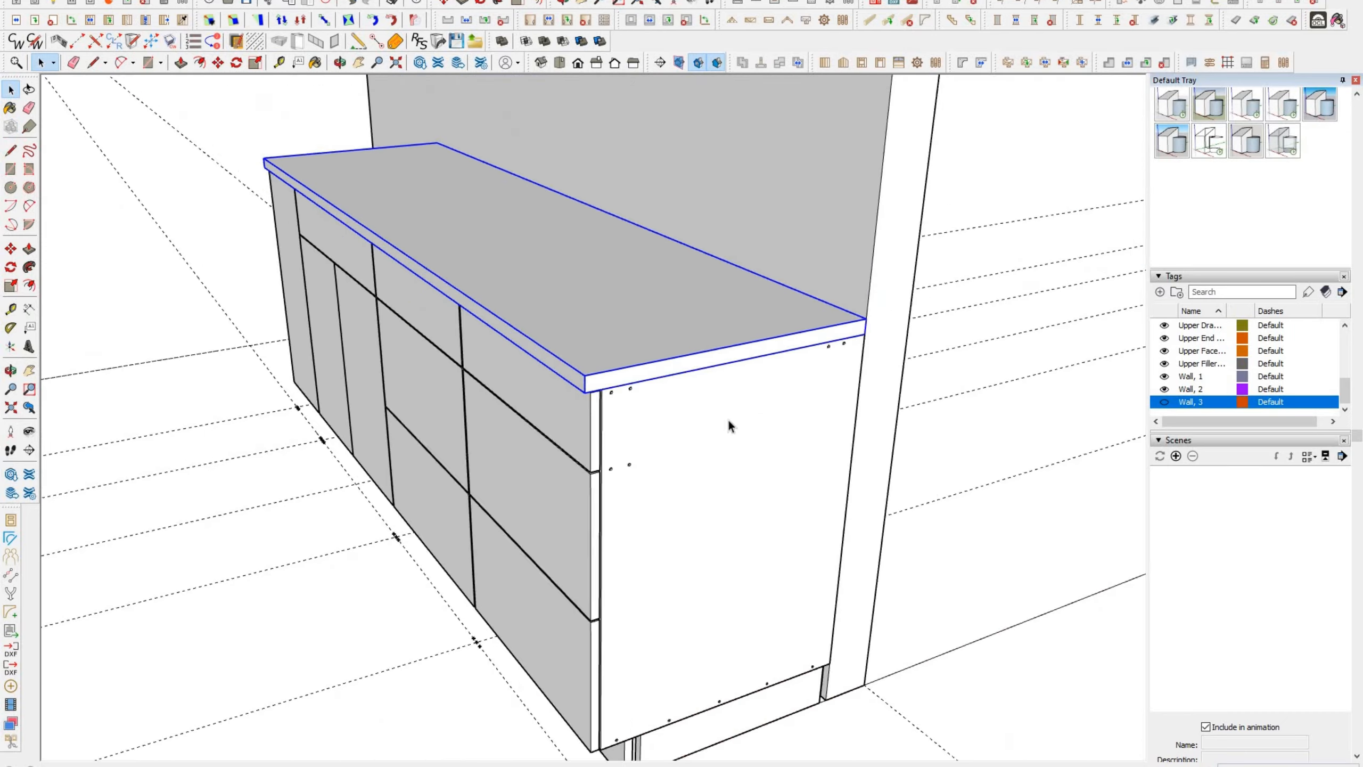
pyautogui.moveTo(728, 419); pyautogui.dragTo(618, 376, button='middle')
pyautogui.click(1164, 376)
pyautogui.click(1164, 389)
pyautogui.click(1165, 402)
# Step: Delete the redundant per-cabinet toe-kick boards on the underside of the three-cabinet base run
pyautogui.moveTo(870, 408); pyautogui.dragTo(795, 392, button='middle')
pyautogui.scroll(3, 289, 290)
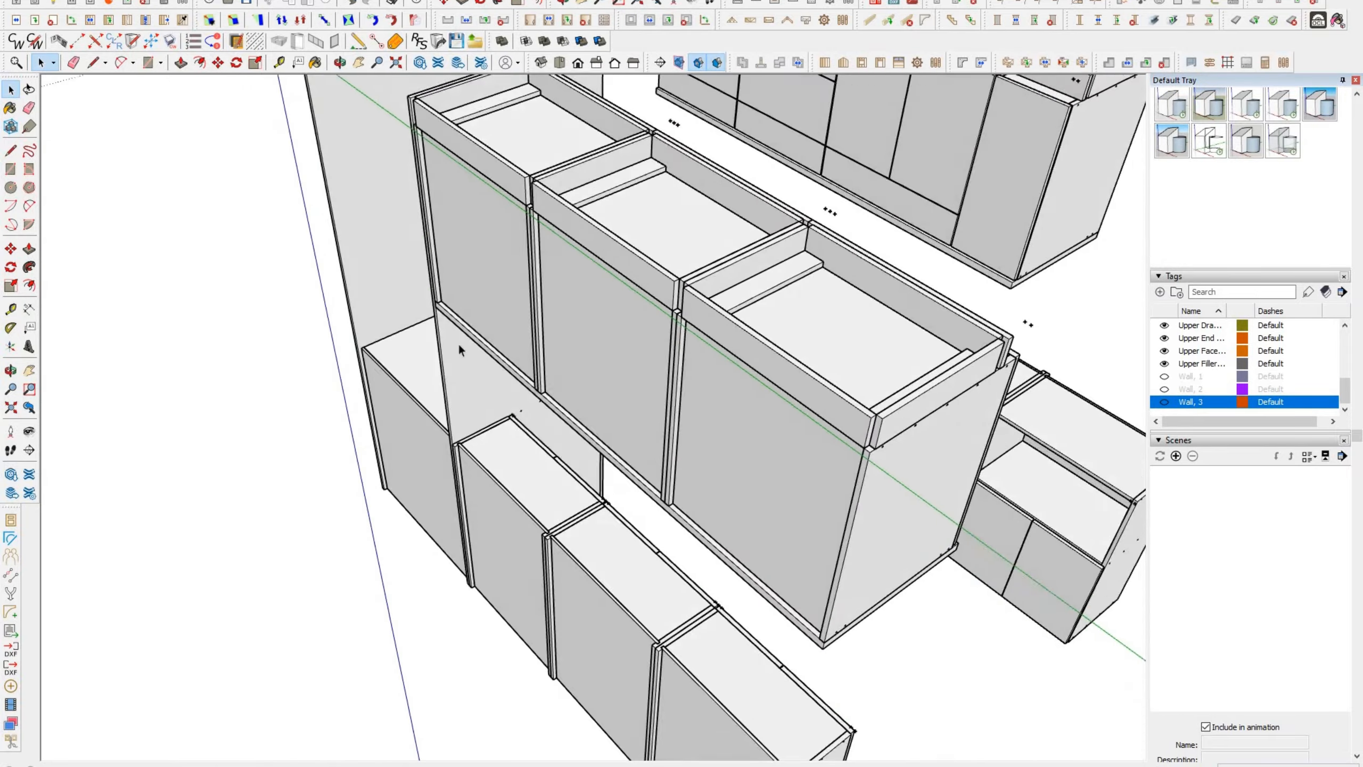
pyautogui.moveTo(458, 343); pyautogui.dragTo(537, 322, button='middle')
pyautogui.click(583, 324)
pyautogui.press('Delete')
pyautogui.scroll(-2, 596, 343)
pyautogui.moveTo(610, 359); pyautogui.dragTo(376, 343, button='middle')
pyautogui.scroll(4, 465, 229)
pyautogui.moveTo(465, 229); pyautogui.dragTo(377, 267, button='middle')
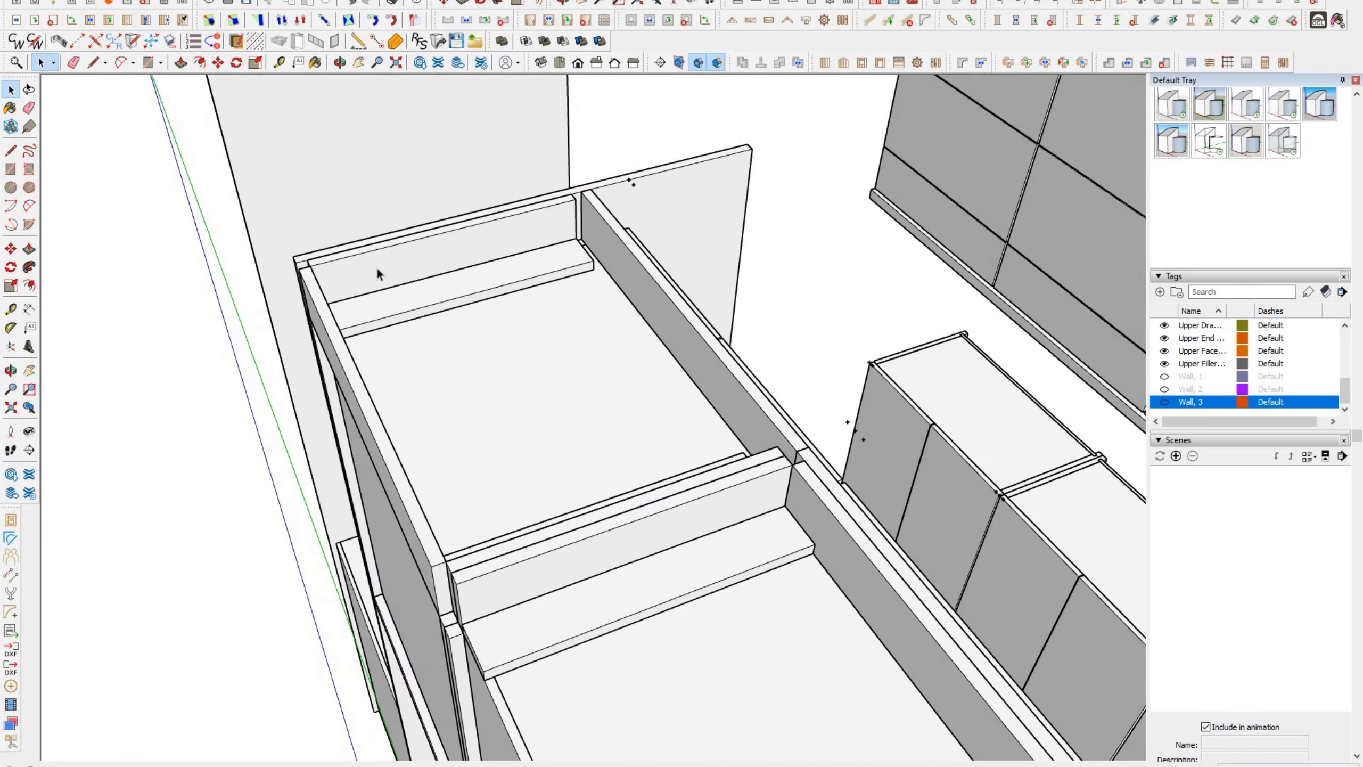
pyautogui.scroll(-3, 377, 266)
pyautogui.click(613, 413)
pyautogui.press('Delete')
pyautogui.scroll(-3, 613, 412)
pyautogui.click(613, 501)
pyautogui.press('Delete')
# Step: Extend the remaining rear toe-kick board with Push/Pull so it runs the full length of the three-cabinet base run
pyautogui.scroll(4, 499, 328)
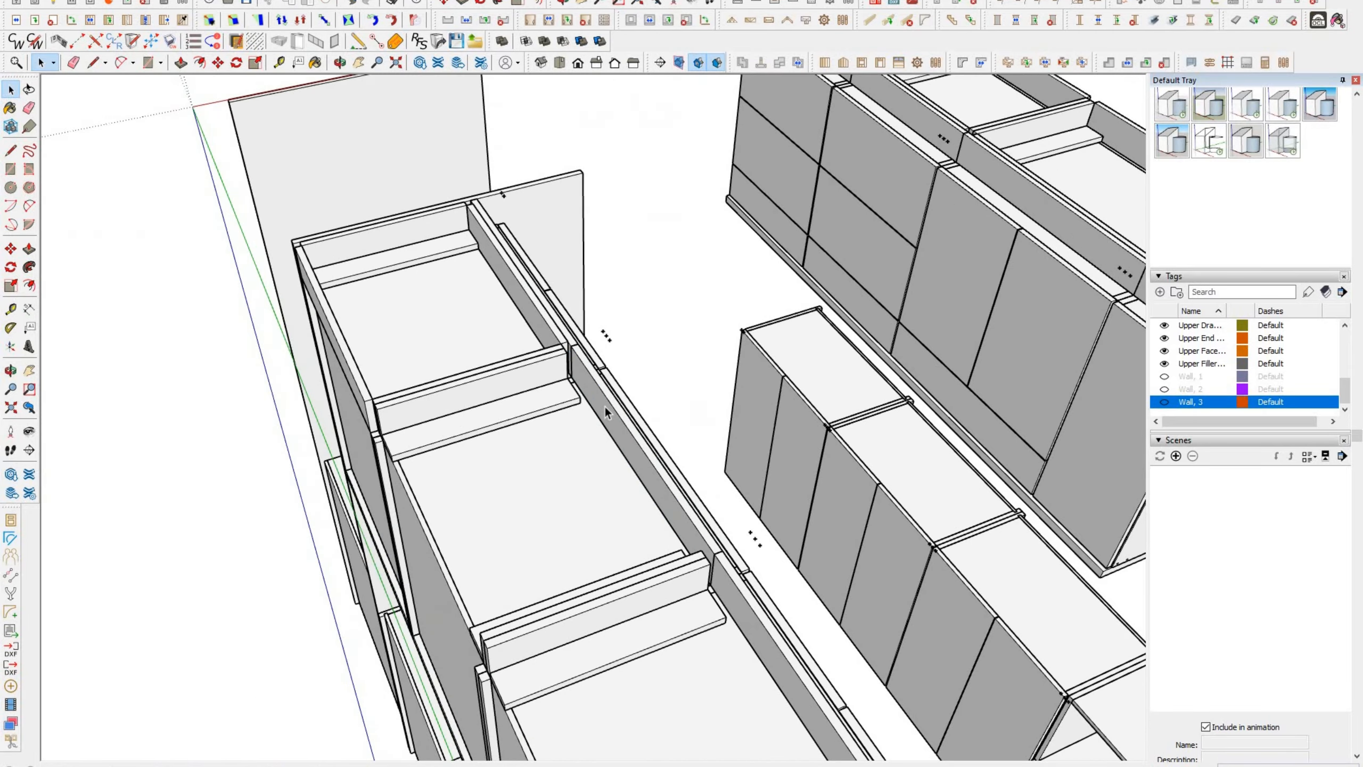
pyautogui.scroll(-2, 537, 398)
pyautogui.scroll(5, 365, 333)
pyautogui.doubleClick(352, 322)
pyautogui.press('p')
pyautogui.scroll(-3, 360, 349)
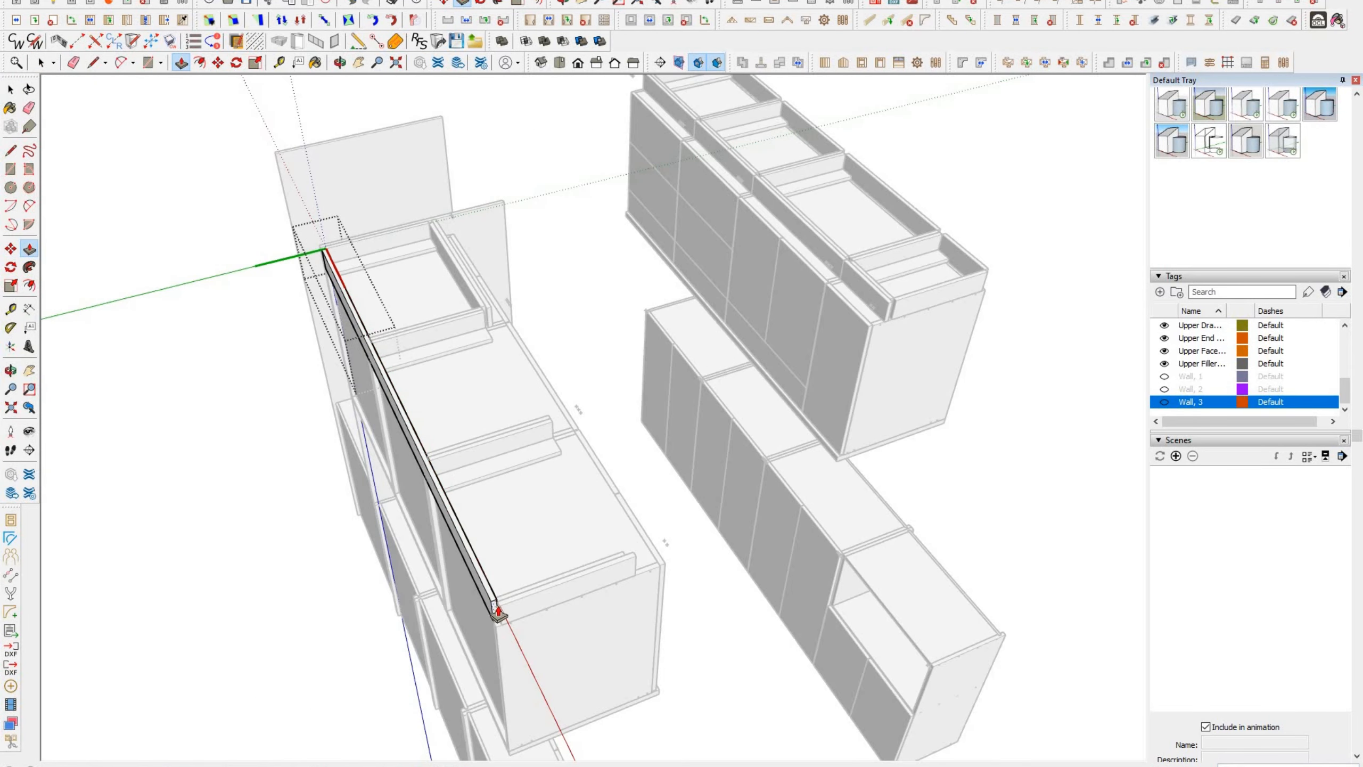
pyautogui.click(536, 602)
pyautogui.press('space')
# Step: Extend the front toe-kick board to the end of the same base run with Push/Pull
pyautogui.click(536, 602)
pyautogui.moveTo(536, 603); pyautogui.dragTo(428, 249, button='middle')
pyautogui.scroll(5, 430, 250)
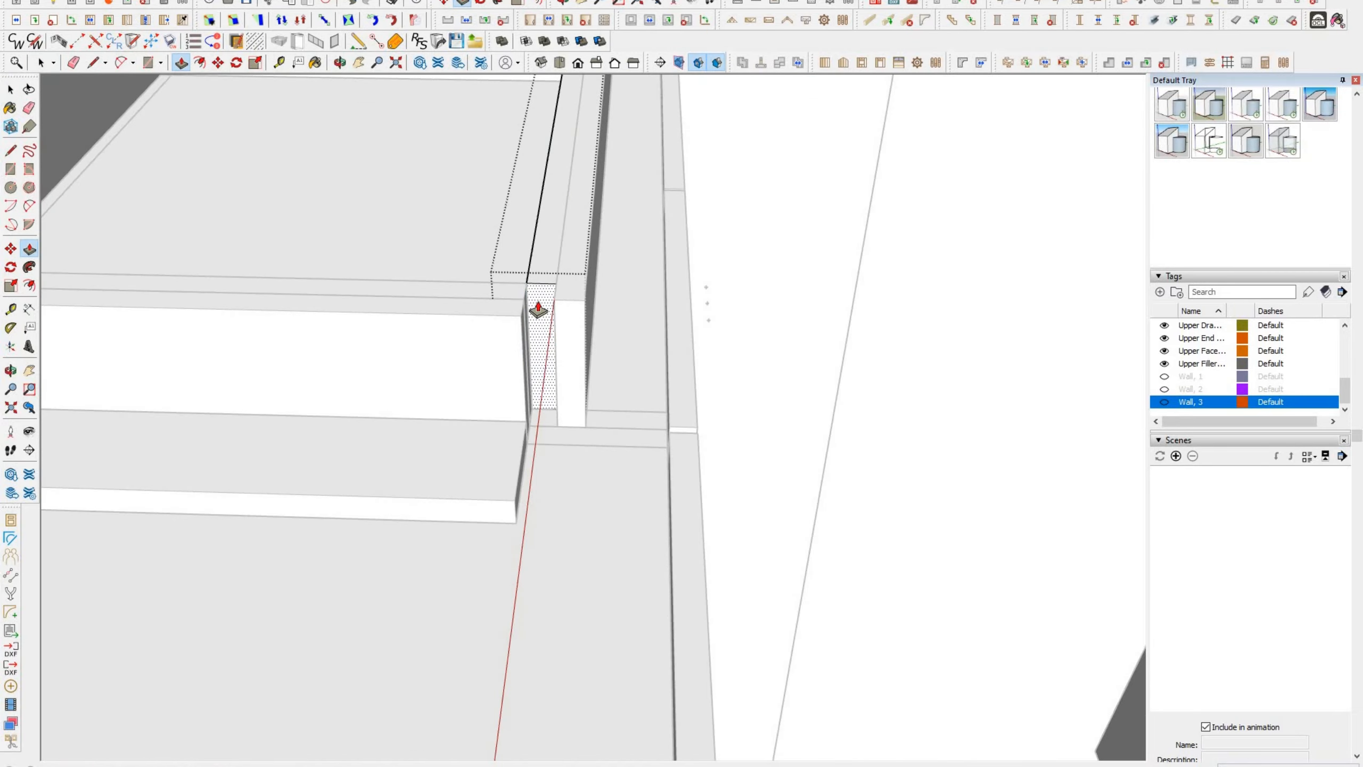
pyautogui.scroll(-3, 548, 279)
pyautogui.scroll(4, 547, 258)
pyautogui.press('space')
pyautogui.scroll(-4, 675, 355)
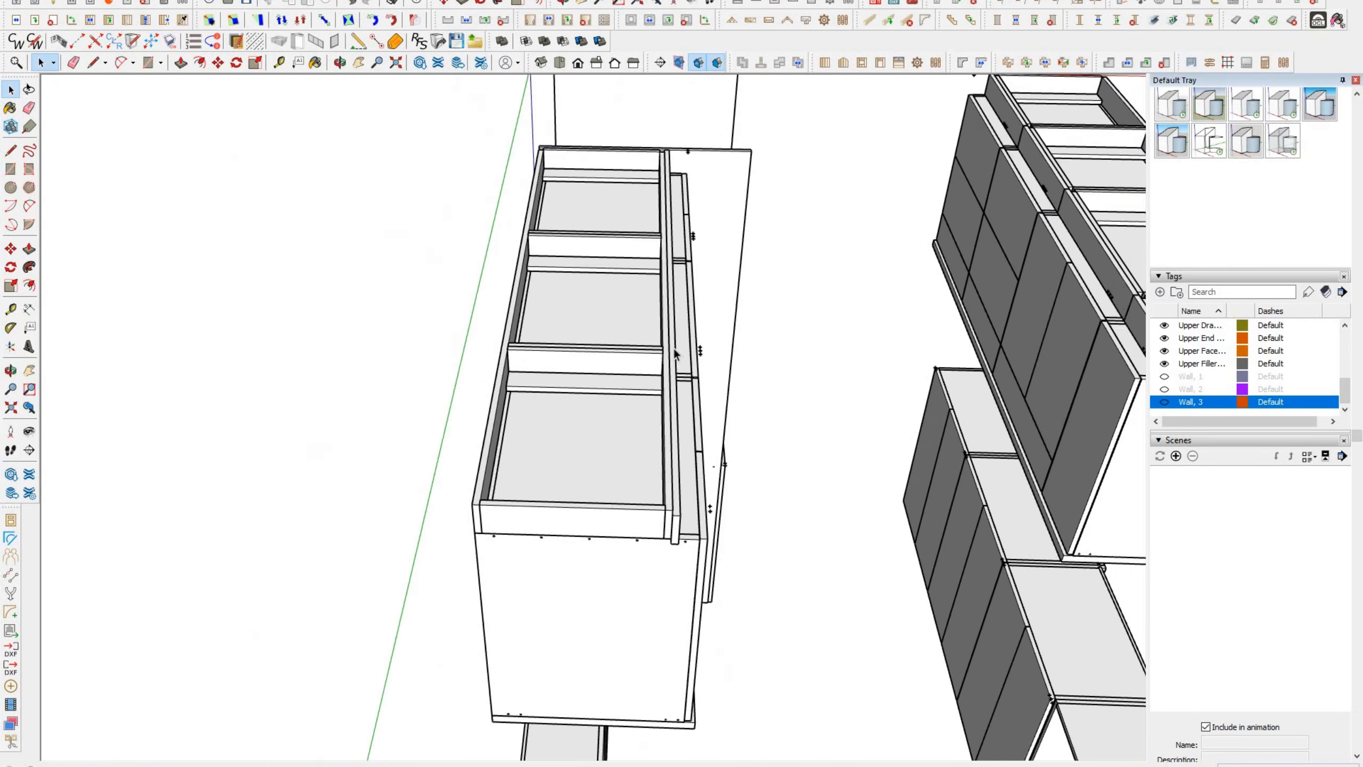
# Step: Open another toe-kick board on this base run and adjust its end with Push/Pull
pyautogui.scroll(5, 683, 537)
pyautogui.doubleClick(626, 478)
pyautogui.press('p')
pyautogui.click(627, 478)
pyautogui.click(563, 403)
pyautogui.press('space')
pyautogui.scroll(-4, 569, 484)
# Step: Push/Pull the end of a toe-kick board to the edge of the three-cabinet base run at its refrigerator end
pyautogui.moveTo(426, 460); pyautogui.dragTo(781, 491, button='middle')
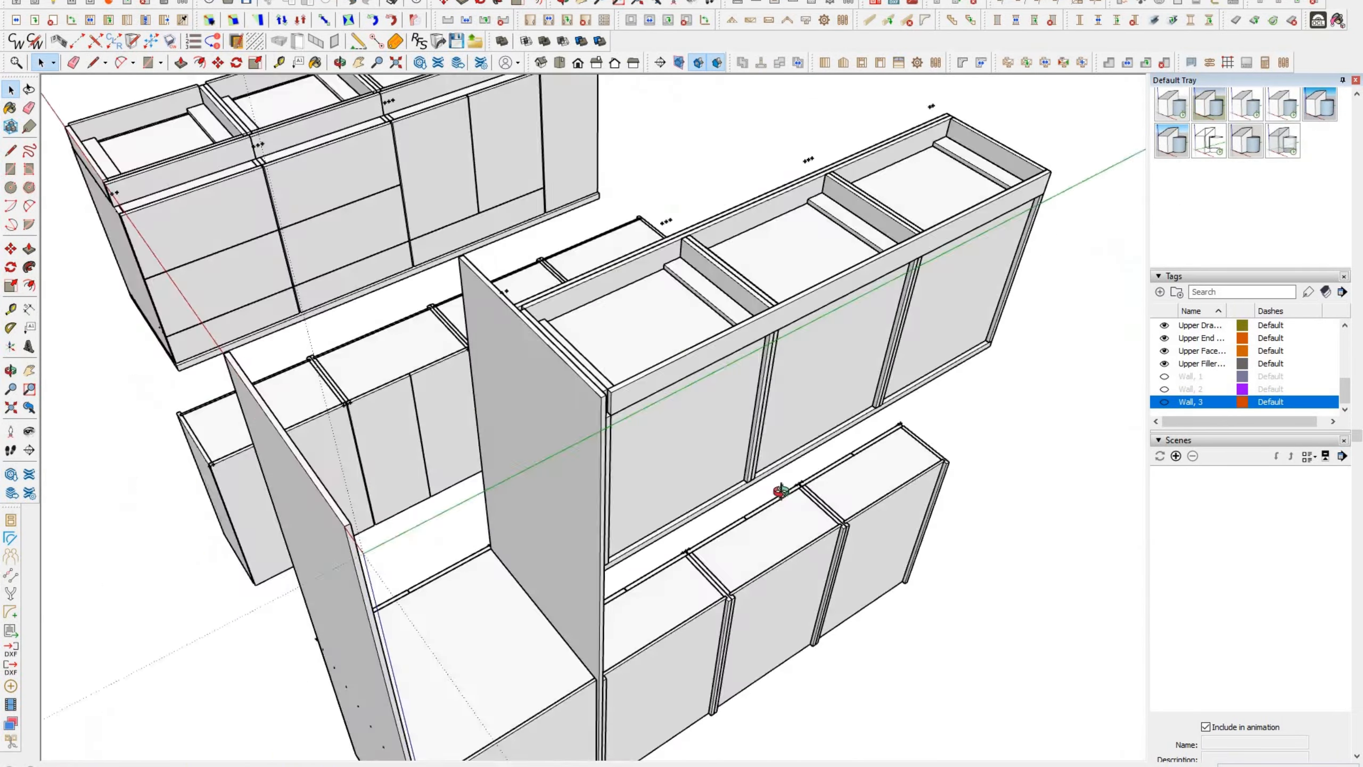
pyautogui.scroll(4, 526, 312)
pyautogui.moveTo(526, 311); pyautogui.dragTo(638, 424, button='middle')
pyautogui.scroll(5, 640, 420)
pyautogui.doubleClick(640, 420)
pyautogui.press('p')
pyautogui.click(639, 421)
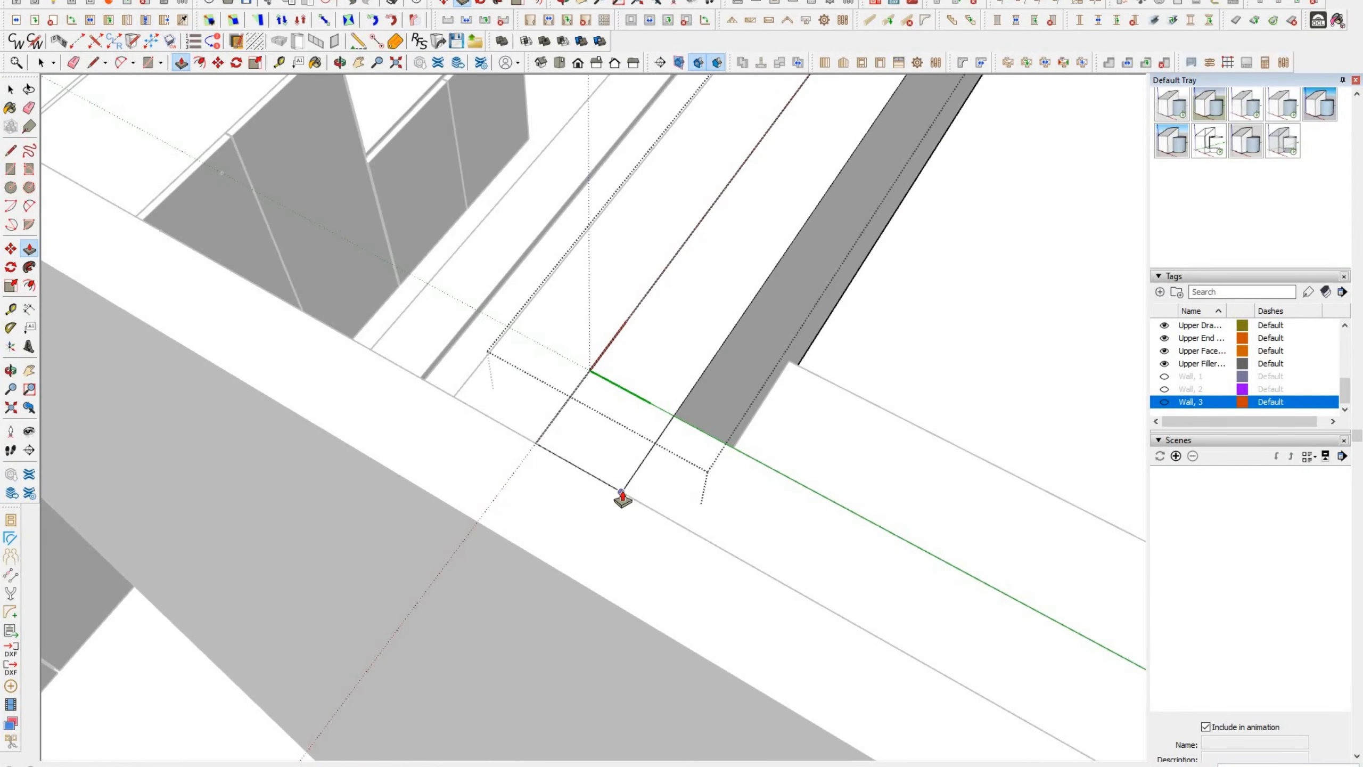
pyautogui.click(621, 492)
pyautogui.press('space')
# Step: Adjust the end of the neighbouring toe-kick board at the same corner with Push/Pull
pyautogui.scroll(-5, 621, 492)
pyautogui.doubleClick(591, 456)
pyautogui.press('p')
pyautogui.click(591, 458)
pyautogui.press('space')
pyautogui.scroll(-5, 240, 519)
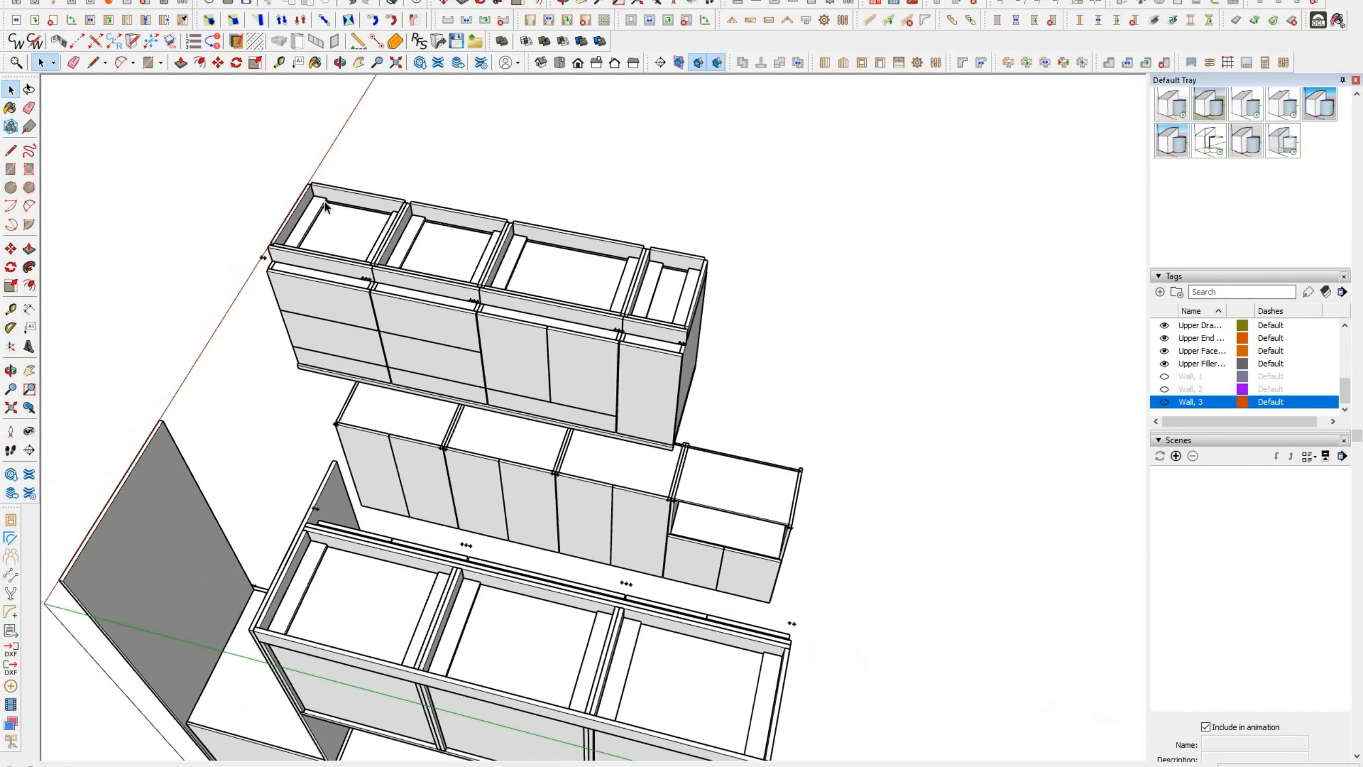
# Step: Push/Pull the ends of two toe-kick boards at the outer end of the four-cabinet base run
pyautogui.moveTo(751, 322); pyautogui.dragTo(752, 430, button='middle')
pyautogui.scroll(5, 600, 387)
pyautogui.doubleClick(628, 396)
pyautogui.press('p')
pyautogui.click(629, 395)
pyautogui.press('space')
pyautogui.scroll(-3, 617, 397)
pyautogui.doubleClick(774, 456)
pyautogui.press('p')
pyautogui.click(773, 458)
pyautogui.click(795, 479)
pyautogui.press('space')
# Step: Delete the redundant toe-kick boards of the three wider cabinets on the underside of the four-cabinet base run
pyautogui.scroll(-5, 751, 484)
pyautogui.moveTo(632, 499); pyautogui.dragTo(231, 397, button='middle')
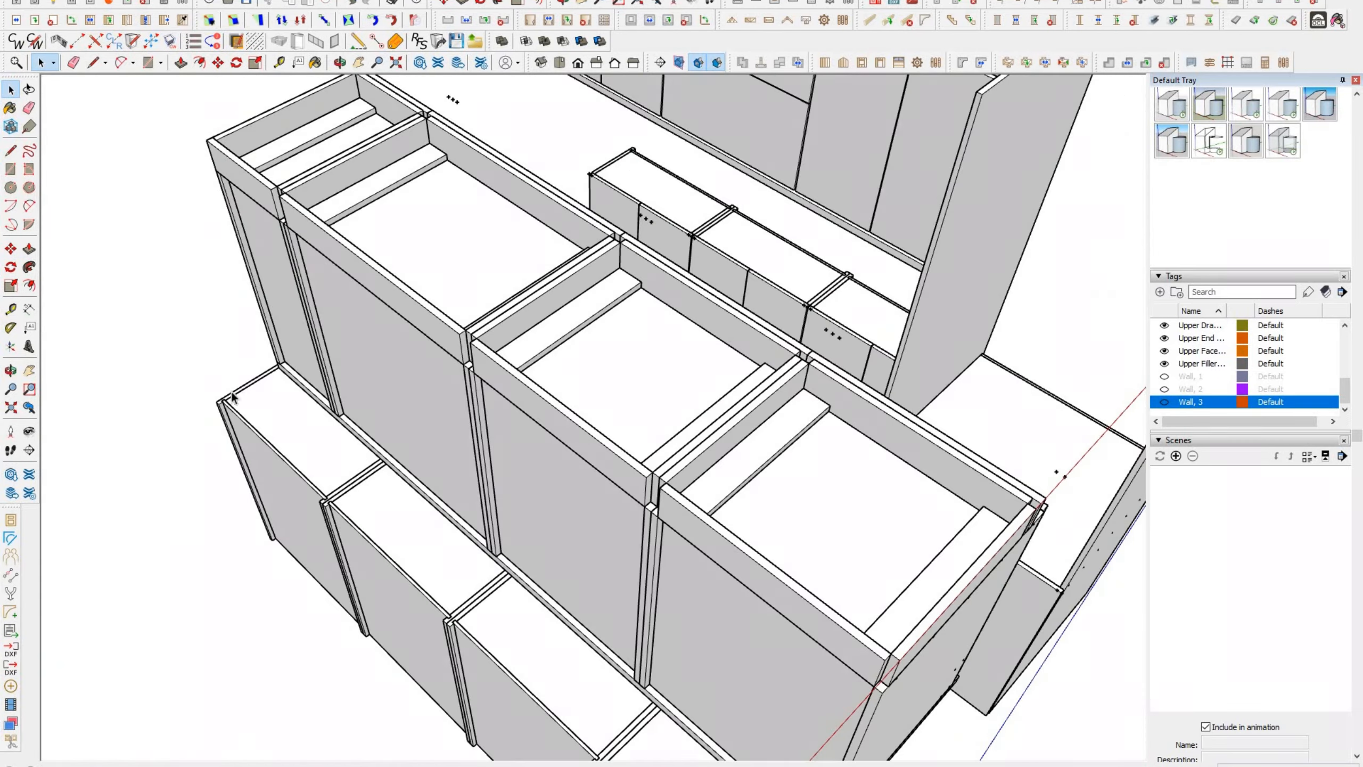
pyautogui.press('Delete')
# Step: Extend the narrow end cabinet's rear toe-kick board with Push/Pull along the full length of the four-cabinet base run
pyautogui.scroll(5, 274, 153)
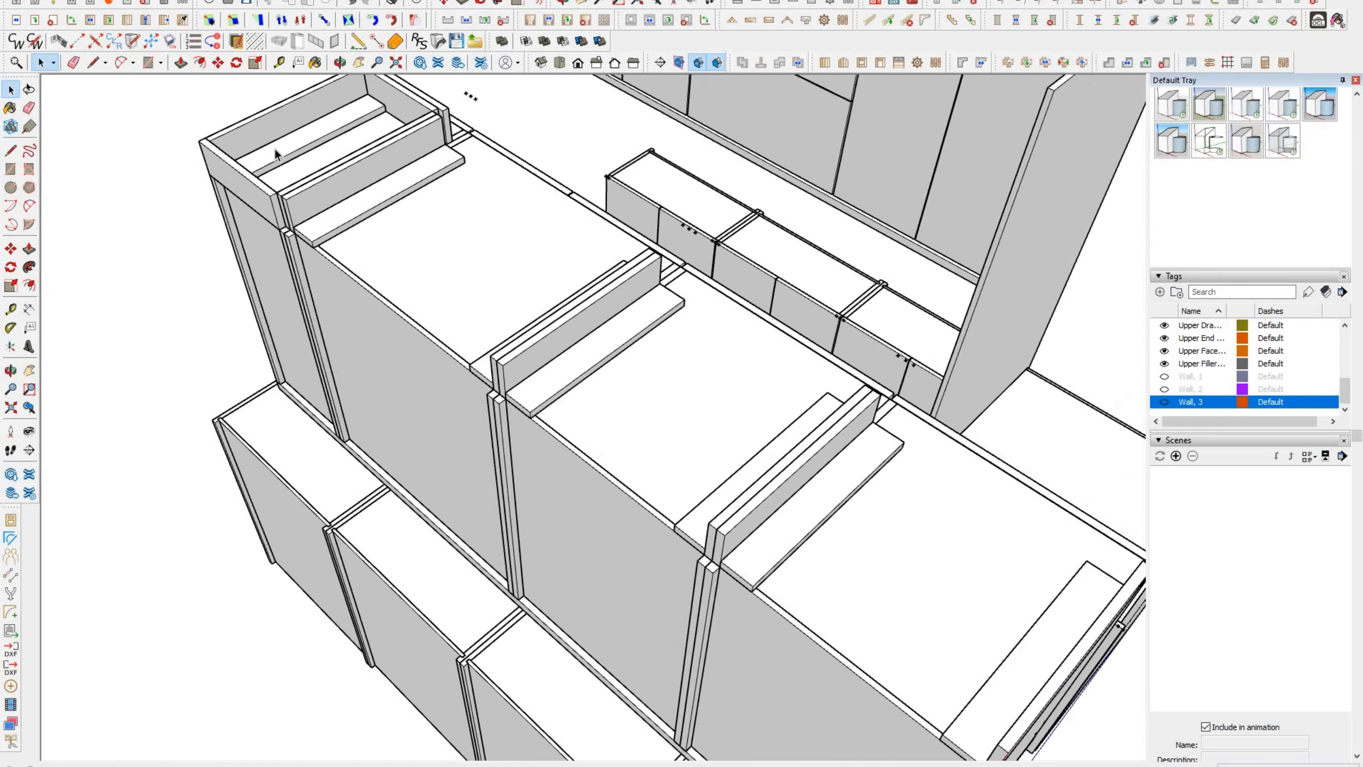
pyautogui.doubleClick(275, 257)
pyautogui.press('p')
pyautogui.click(275, 258)
pyautogui.scroll(-7, 258, 234)
pyautogui.click(633, 526)
pyautogui.press('space')
# Step: Open the front toe-kick board of the four-cabinet base run and repeat the last Push/Pull distance on its end
pyautogui.moveTo(666, 529); pyautogui.dragTo(344, 478, button='middle')
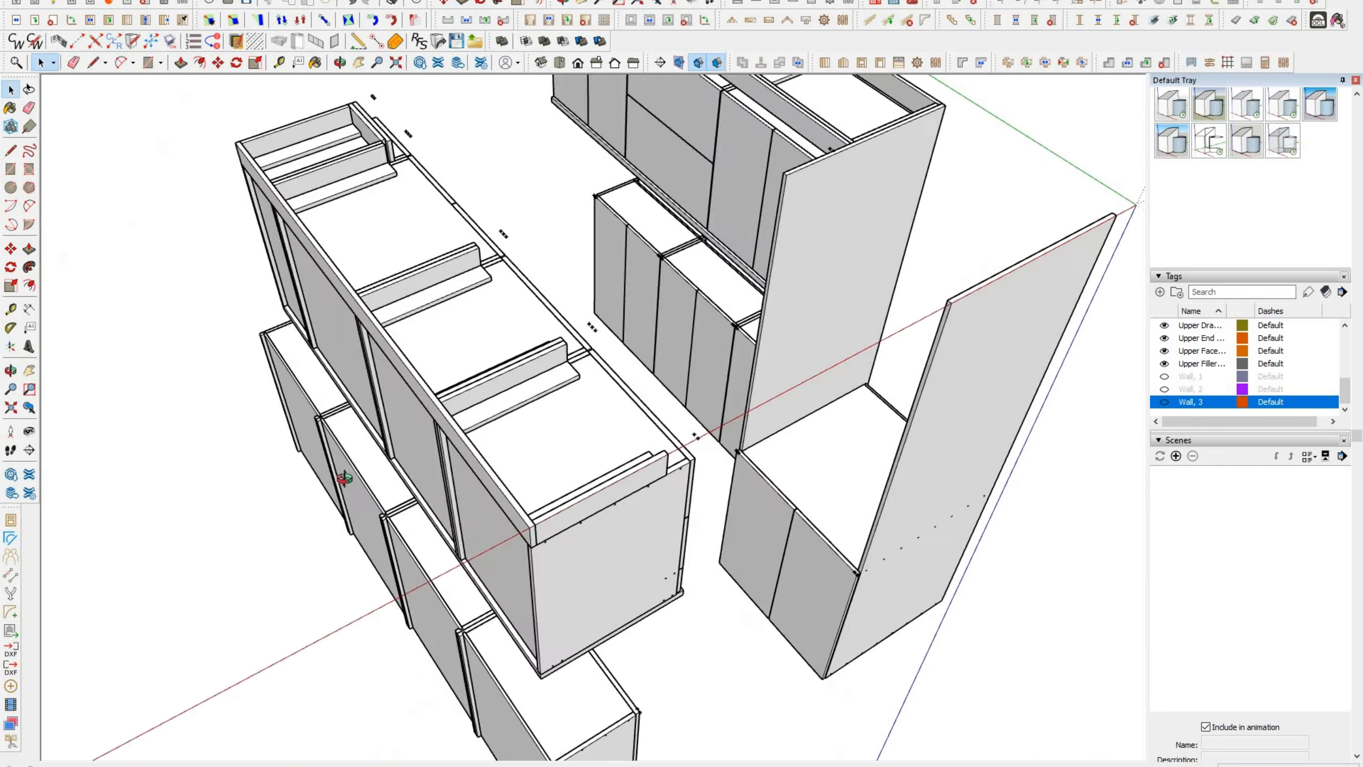
pyautogui.scroll(8, 440, 242)
pyautogui.doubleClick(499, 352)
pyautogui.press('p')
pyautogui.doubleClick(498, 352)
pyautogui.press('space')
pyautogui.scroll(-6, 533, 390)
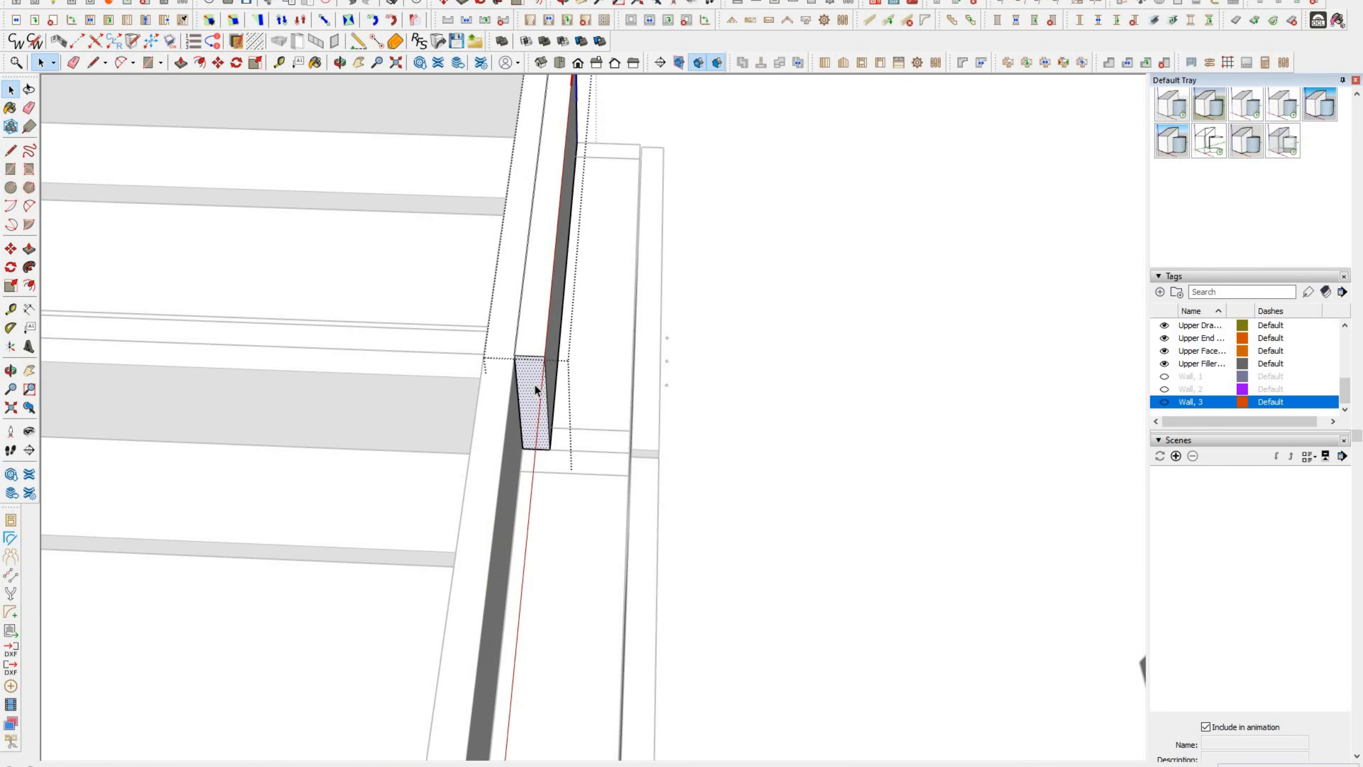
# Step: Adjust the far end of the toe-kick board with Push/Pull at the end panel of the four-cabinet base run
pyautogui.moveTo(486, 232); pyautogui.dragTo(559, 328, button='middle')
pyautogui.scroll(6, 590, 438)
pyautogui.scroll(5, 590, 436)
pyautogui.doubleClick(597, 443)
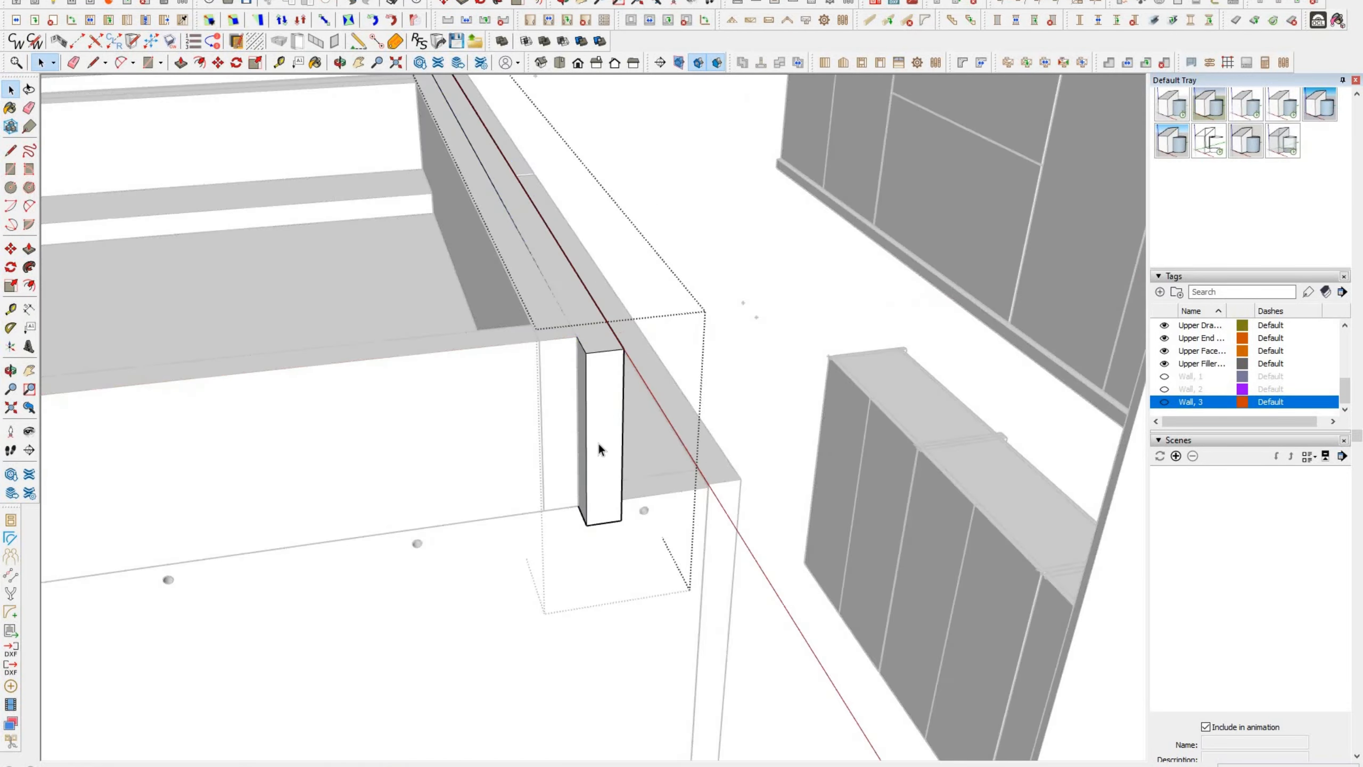
pyautogui.press('p')
pyautogui.click(596, 444)
pyautogui.click(557, 411)
pyautogui.press('space')
pyautogui.scroll(-9, 602, 418)
pyautogui.moveTo(558, 337)
pyautogui.mouseDown(button='middle')
pyautogui.moveTo(834, 584)
pyautogui.moveTo(618, 310)
pyautogui.moveTo(909, 417)
pyautogui.moveTo(451, 375)
pyautogui.moveTo(985, 470)
pyautogui.moveTo(518, 400)
pyautogui.mouseUp(button='middle')
pyautogui.scroll(-4, 619, 310)
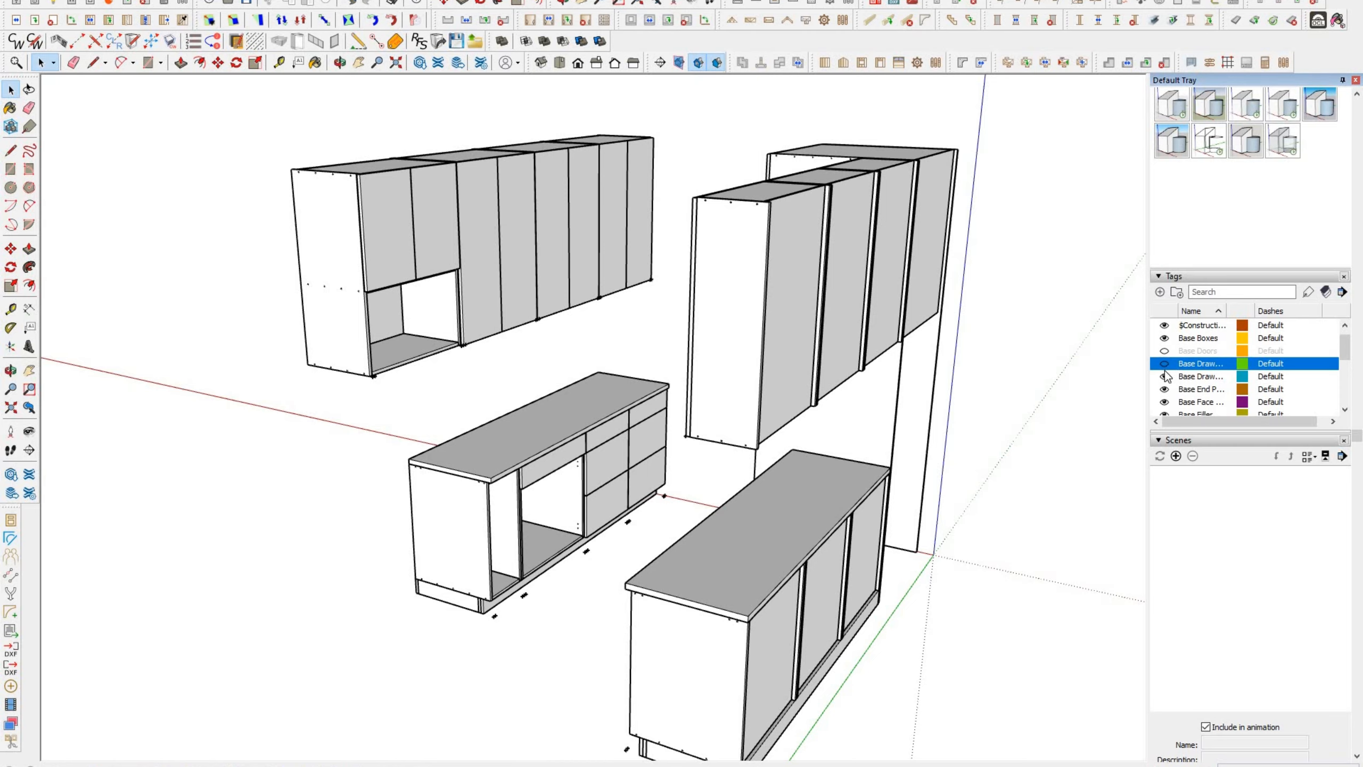
# Step: Show the Base Drawer Boxes tag, hide Base Drawer Fronts, and select the drawer boxes in both base runs
pyautogui.click(1165, 377)
pyautogui.click(1165, 364)
pyautogui.moveTo(849, 420); pyautogui.dragTo(1047, 446, button='middle')
pyautogui.click(729, 500)
pyautogui.moveTo(730, 503); pyautogui.dragTo(443, 372, button='middle')
pyautogui.keyDown('shift'); pyautogui.click(429, 366); pyautogui.keyUp('shift')
pyautogui.keyDown('shift'); pyautogui.click(430, 434); pyautogui.keyUp('shift')
pyautogui.keyDown('shift'); pyautogui.click(482, 393); pyautogui.keyUp('shift')
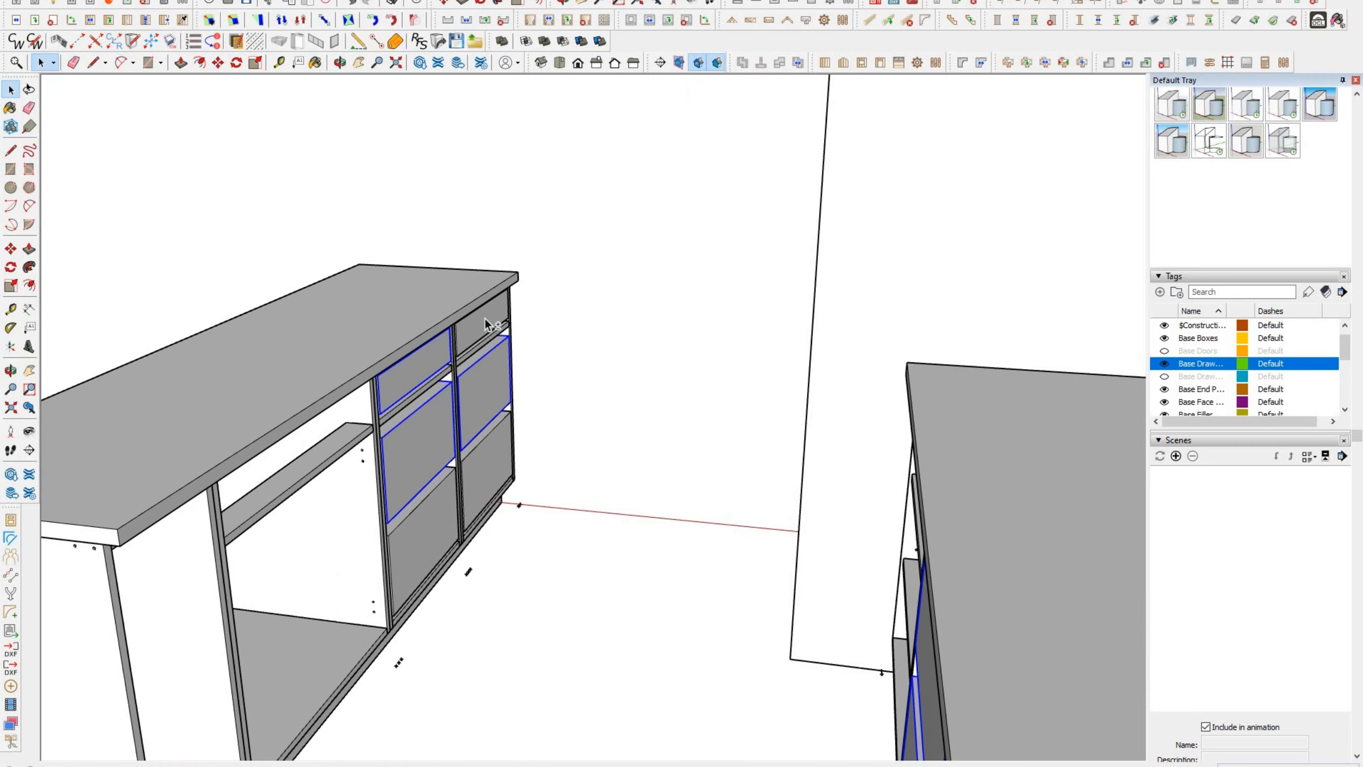
pyautogui.keyDown('shift'); pyautogui.click(484, 321); pyautogui.keyUp('shift')
pyautogui.moveTo(485, 322)
pyautogui.mouseDown(button='middle')
pyautogui.moveTo(326, 424)
pyautogui.moveTo(435, 405)
pyautogui.moveTo(462, 429)
pyautogui.mouseUp(button='middle')
pyautogui.scroll(-6, 326, 424)
# Step: Run a CabWriter command on the selected drawer boxes and accept its settings
pyautogui.click(220, 1)
pyautogui.moveTo(124, 1)
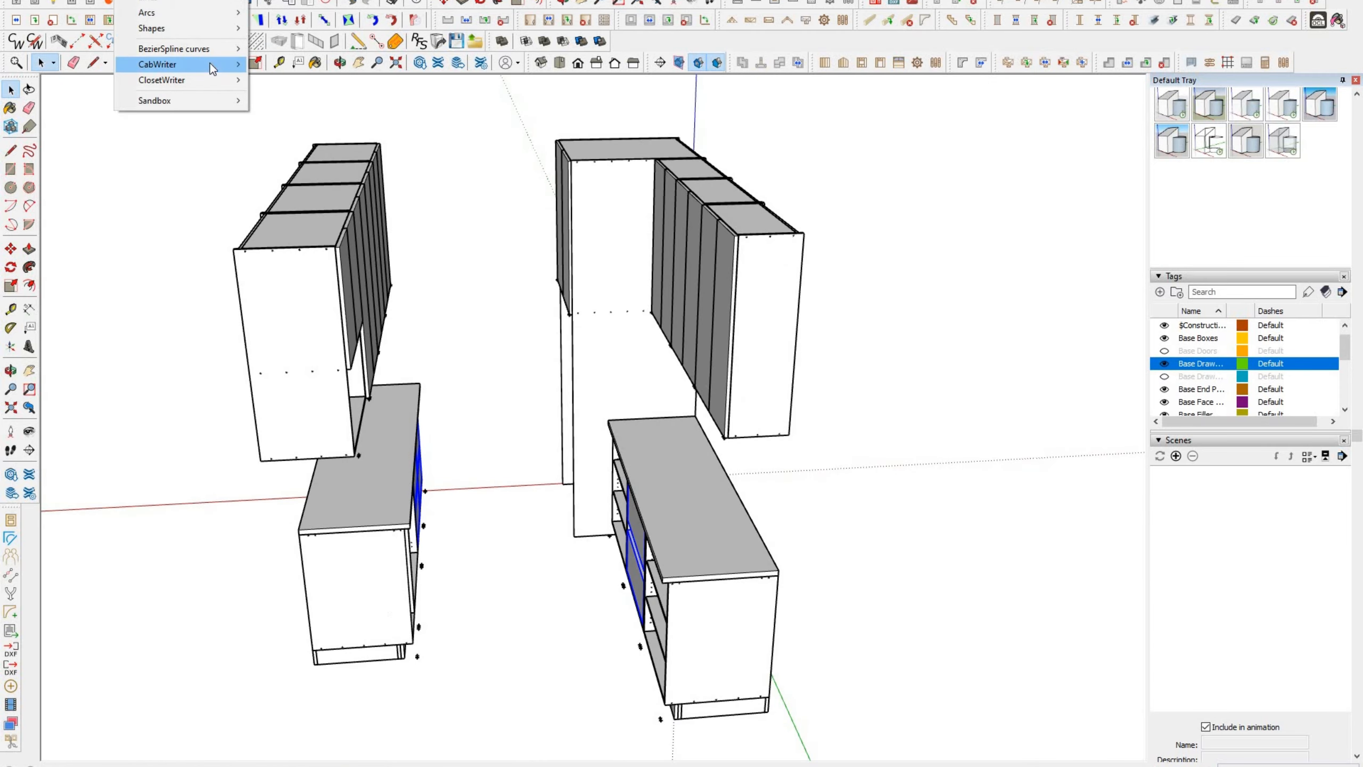
pyautogui.click(344, 185)
pyautogui.click(500, 175)
pyautogui.click(494, 196)
pyautogui.click(544, 202)
pyautogui.click(799, 614)
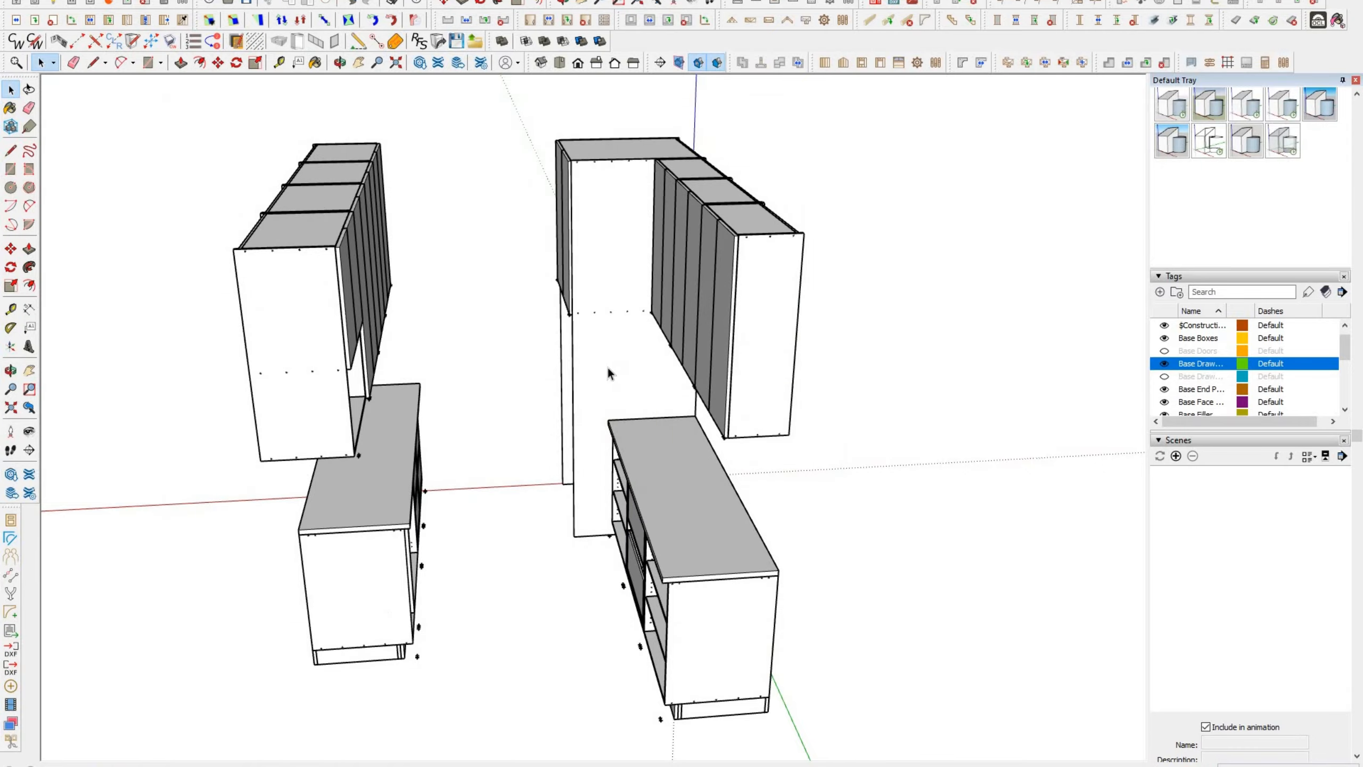
# Step: Make the Base Doors and Base Drawer Fronts tags visible again
pyautogui.scroll(5, 609, 372)
pyautogui.moveTo(609, 372); pyautogui.dragTo(542, 343, button='middle')
pyautogui.scroll(-5, 392, 518)
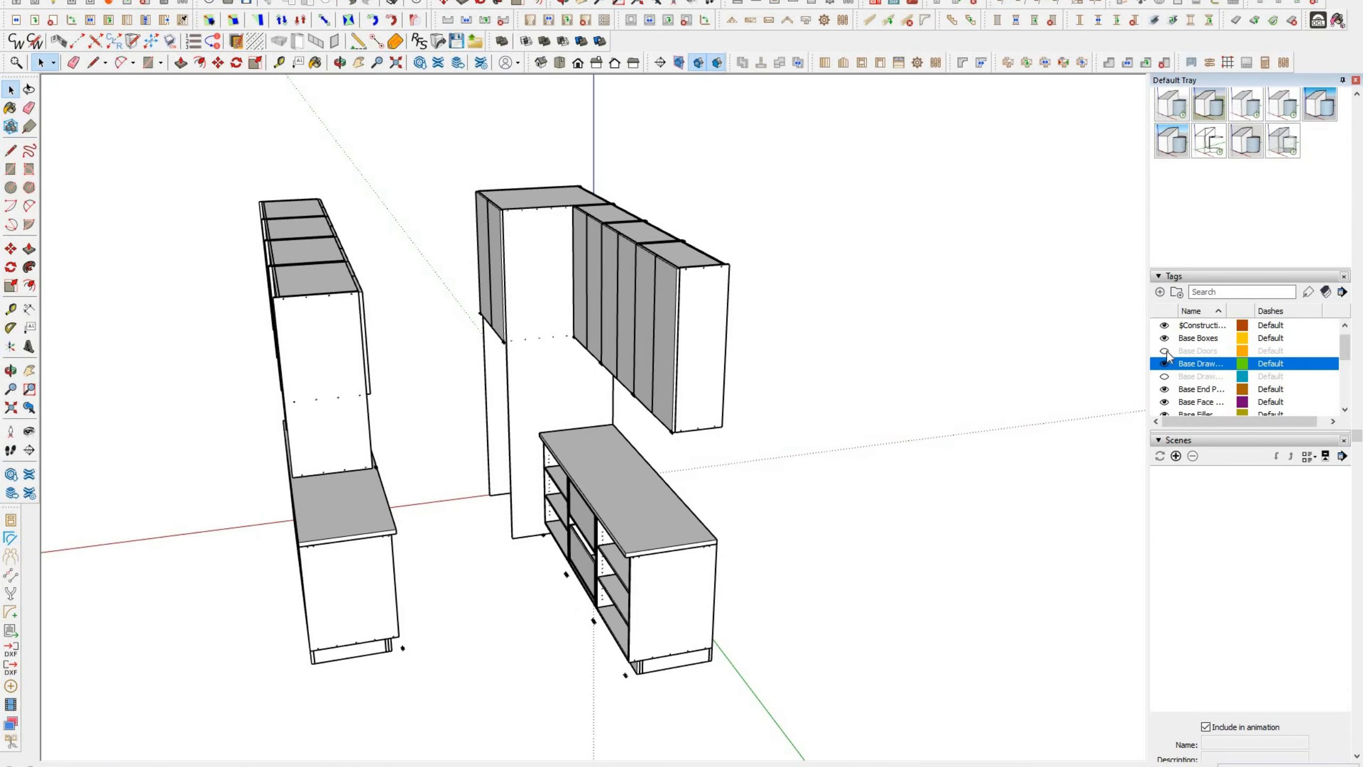
pyautogui.moveTo(652, 322); pyautogui.dragTo(310, 523, button='middle')
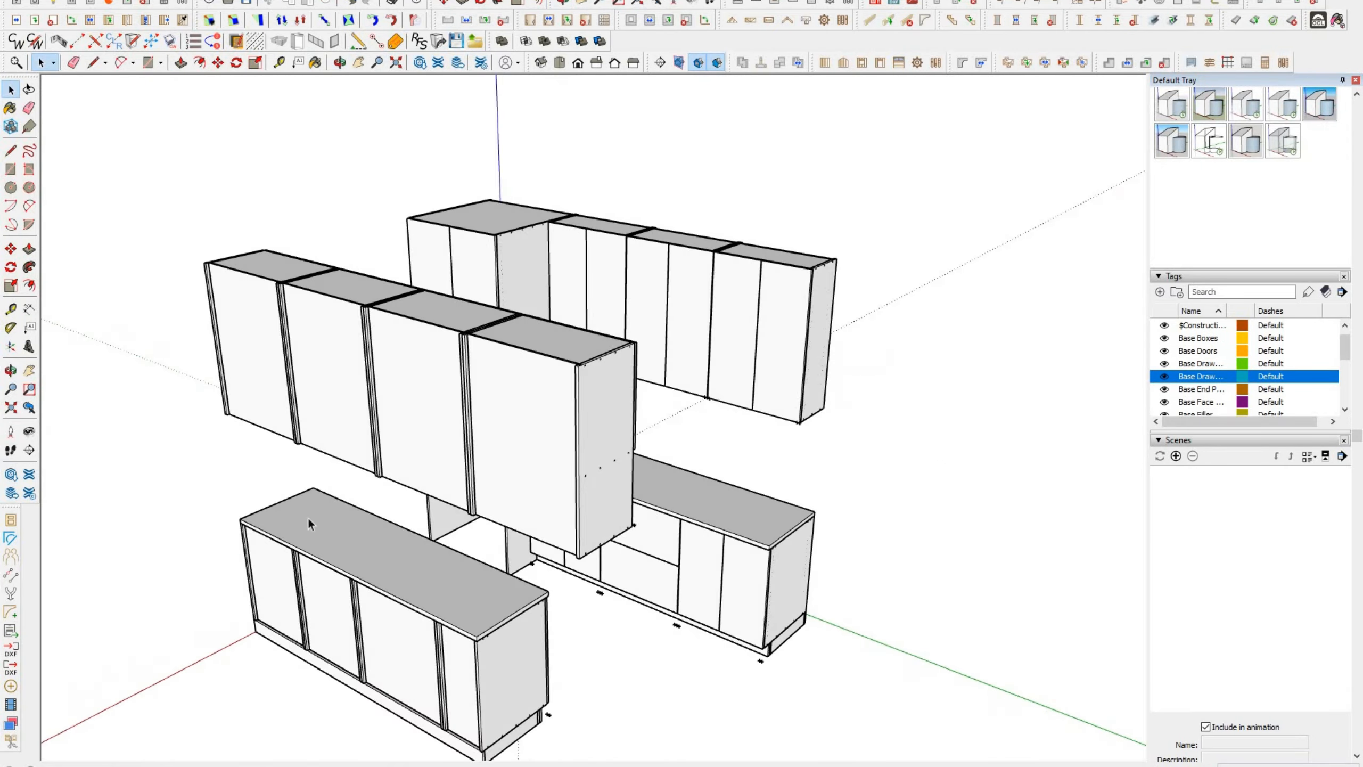
# Step: Select both countertops, add a new tag named CounterTop, and assign the countertops to it
pyautogui.keyDown('shift'); pyautogui.click(744, 518); pyautogui.keyUp('shift')
pyautogui.scroll(1, 1330, 433)
pyautogui.scroll(-2, 1299, 436)
pyautogui.scroll(4, 1300, 436)
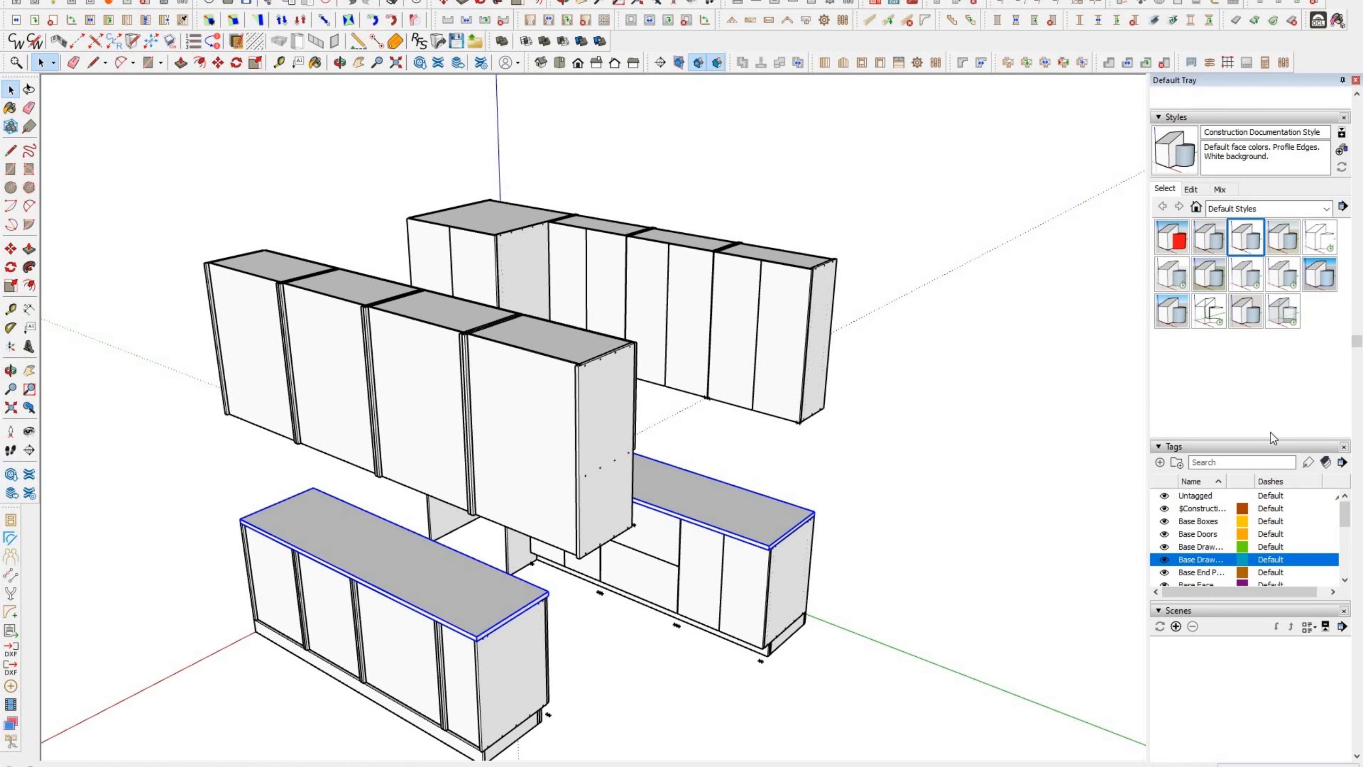
pyautogui.scroll(-1, 1271, 433)
pyautogui.click(1160, 377)
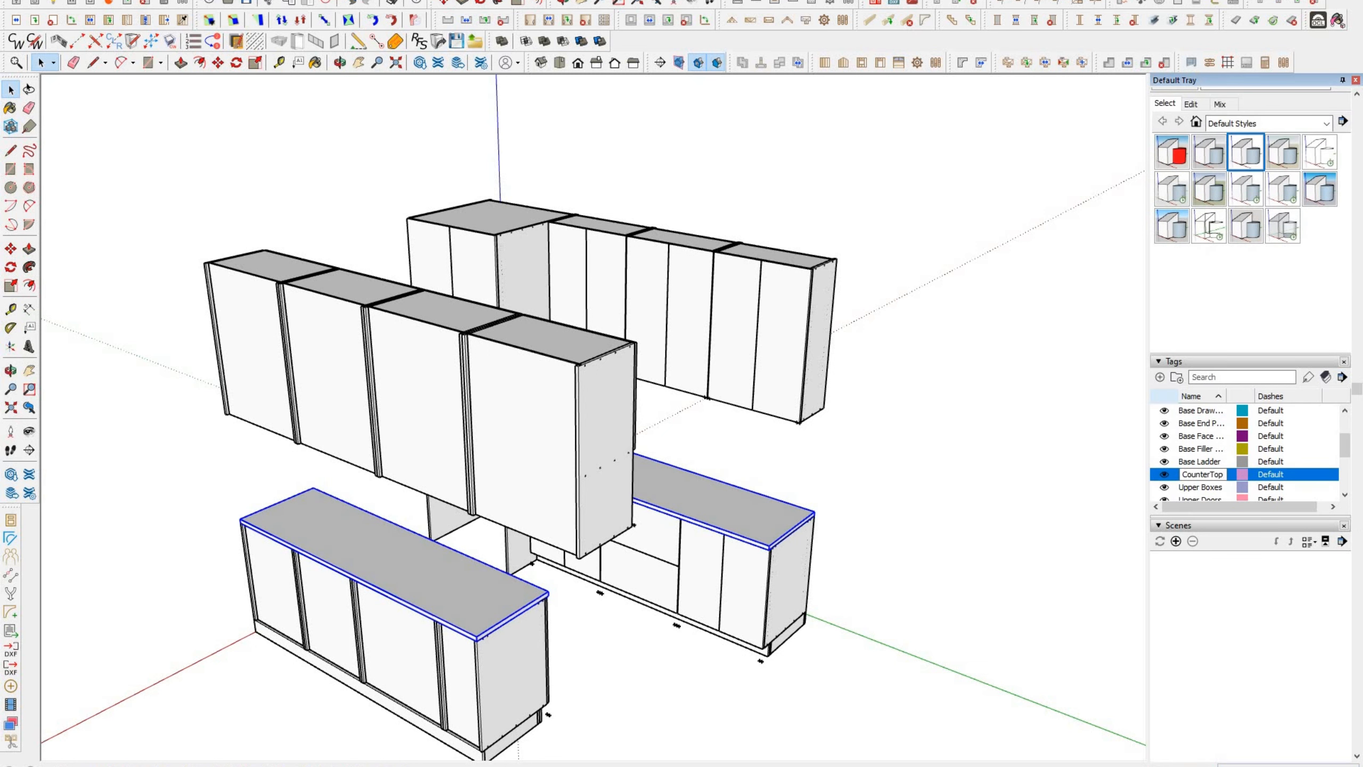
pyautogui.scroll(10, 1219, 470)
pyautogui.click(1292, 132)
pyautogui.scroll(-10, 1362, 371)
# Step: Widen the tray to show the full tag names and hide the CounterTop tag
pyautogui.click(1164, 474)
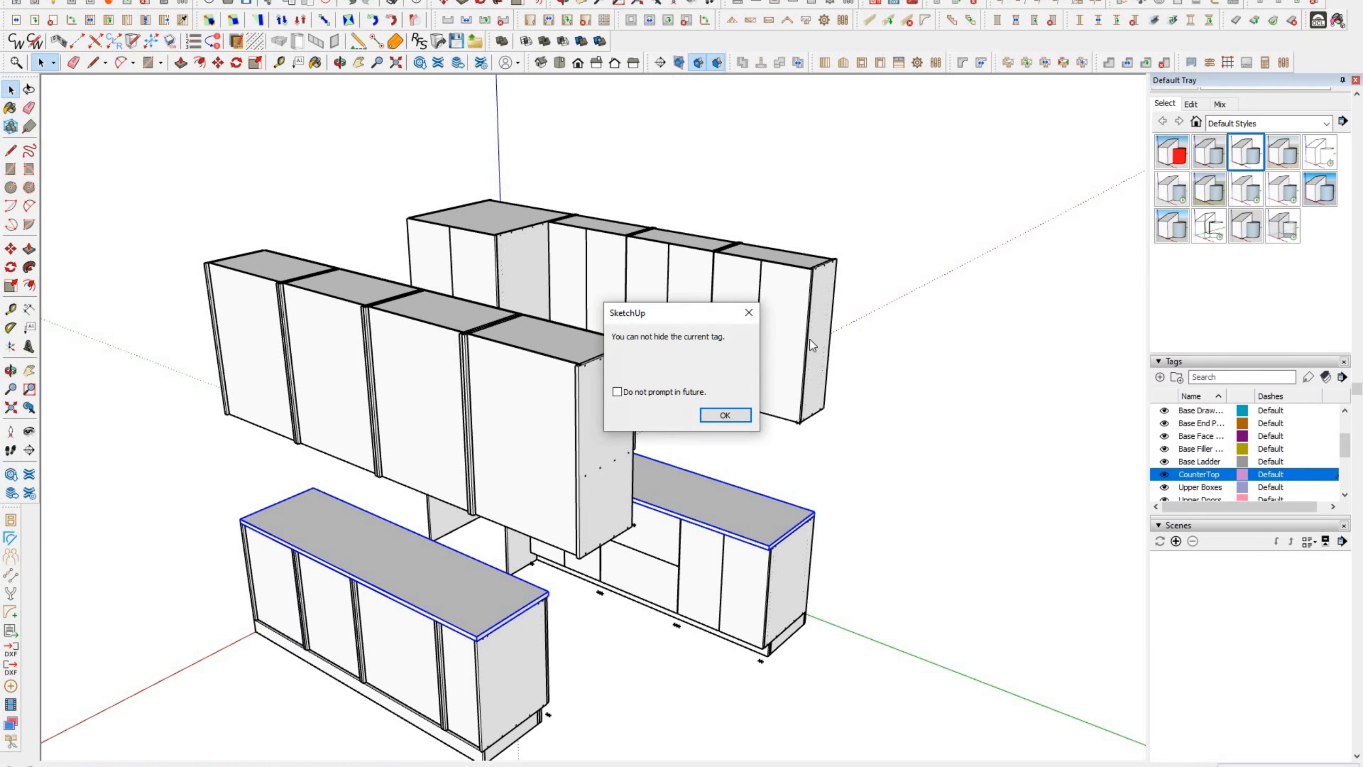
pyautogui.moveTo(1142, 505); pyautogui.dragTo(1036, 505)
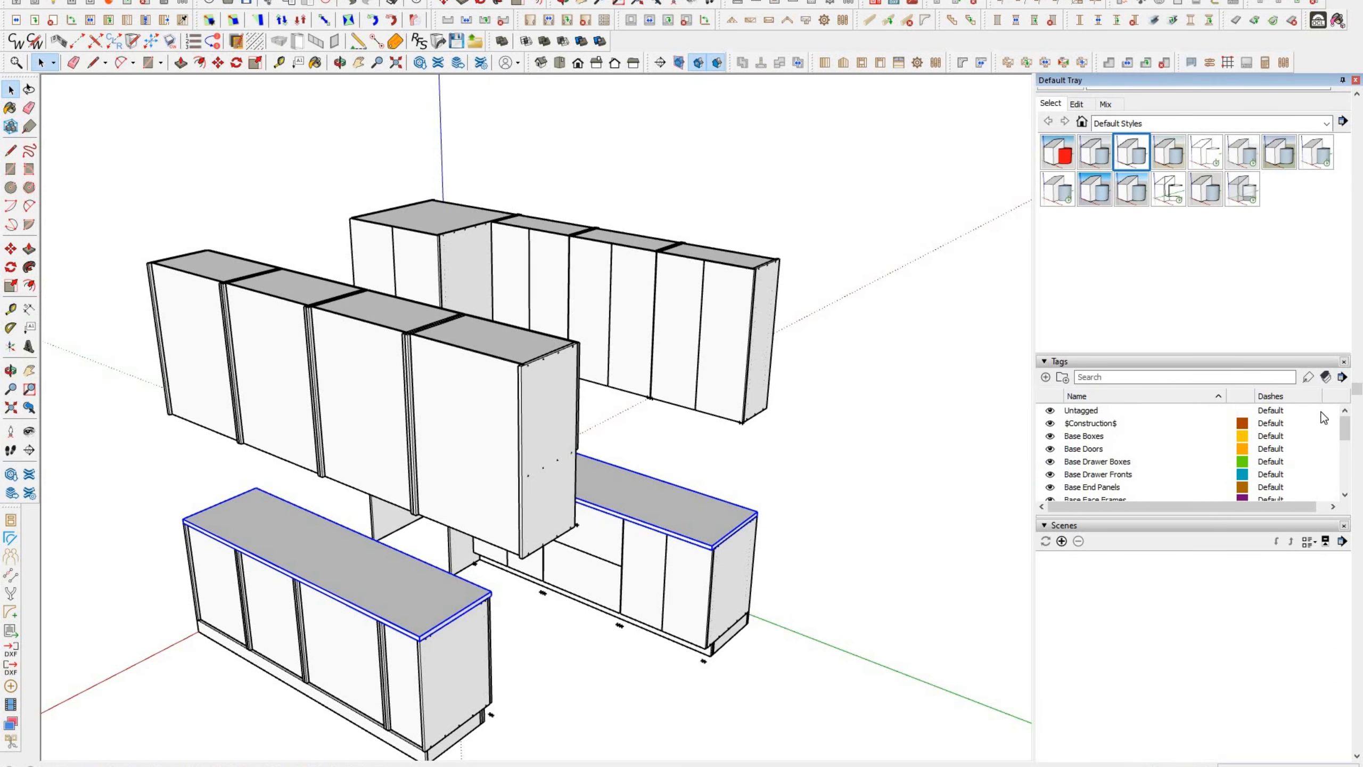
pyautogui.scroll(-3, 1279, 431)
pyautogui.scroll(2, 1293, 298)
pyautogui.moveTo(1289, 337); pyautogui.dragTo(1309, 337)
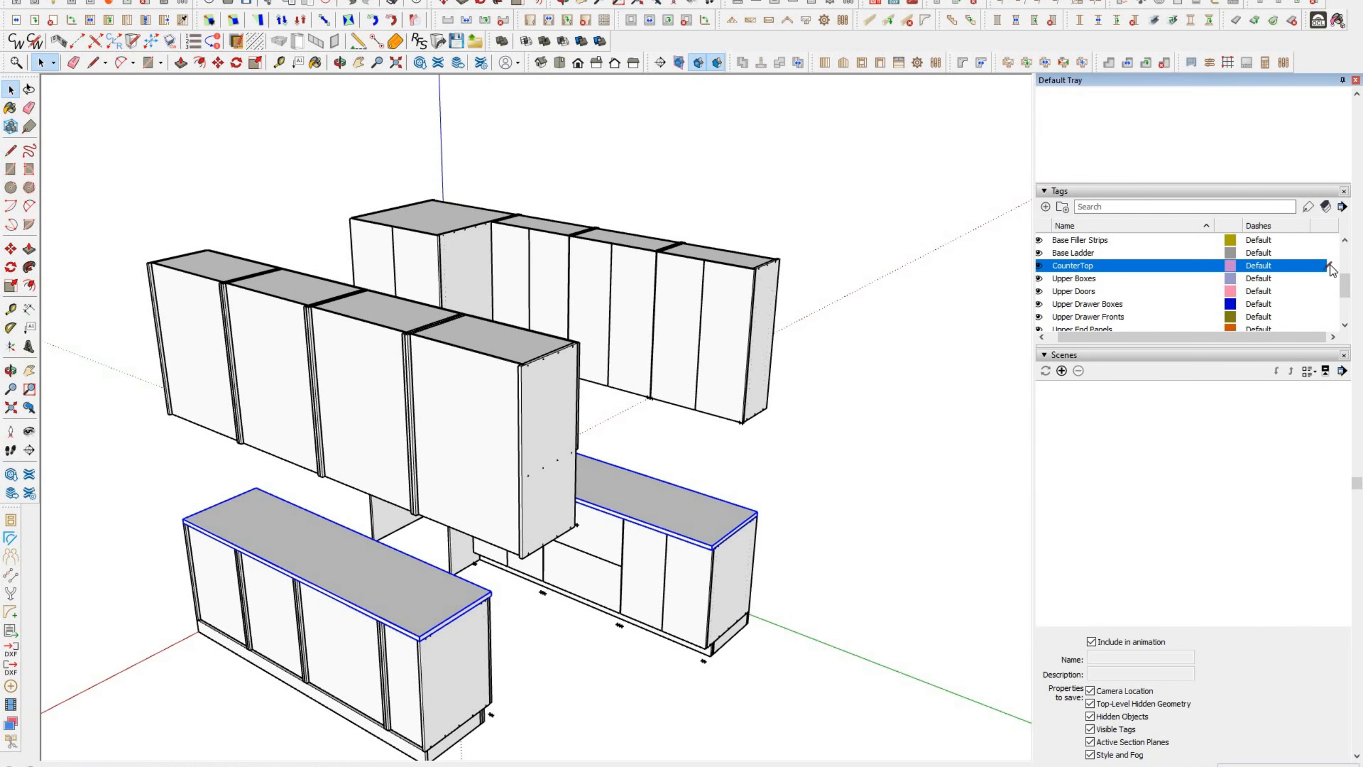
pyautogui.scroll(5, 1333, 270)
# Step: Turn the back stretchers of the four-cabinet base run upright and move them flush with the cabinet backs
pyautogui.moveTo(932, 531)
pyautogui.mouseDown(button='middle')
pyautogui.moveTo(493, 388)
pyautogui.moveTo(448, 496)
pyautogui.mouseUp(button='middle')
pyautogui.scroll(5, 324, 500)
pyautogui.scroll(-5, 268, 436)
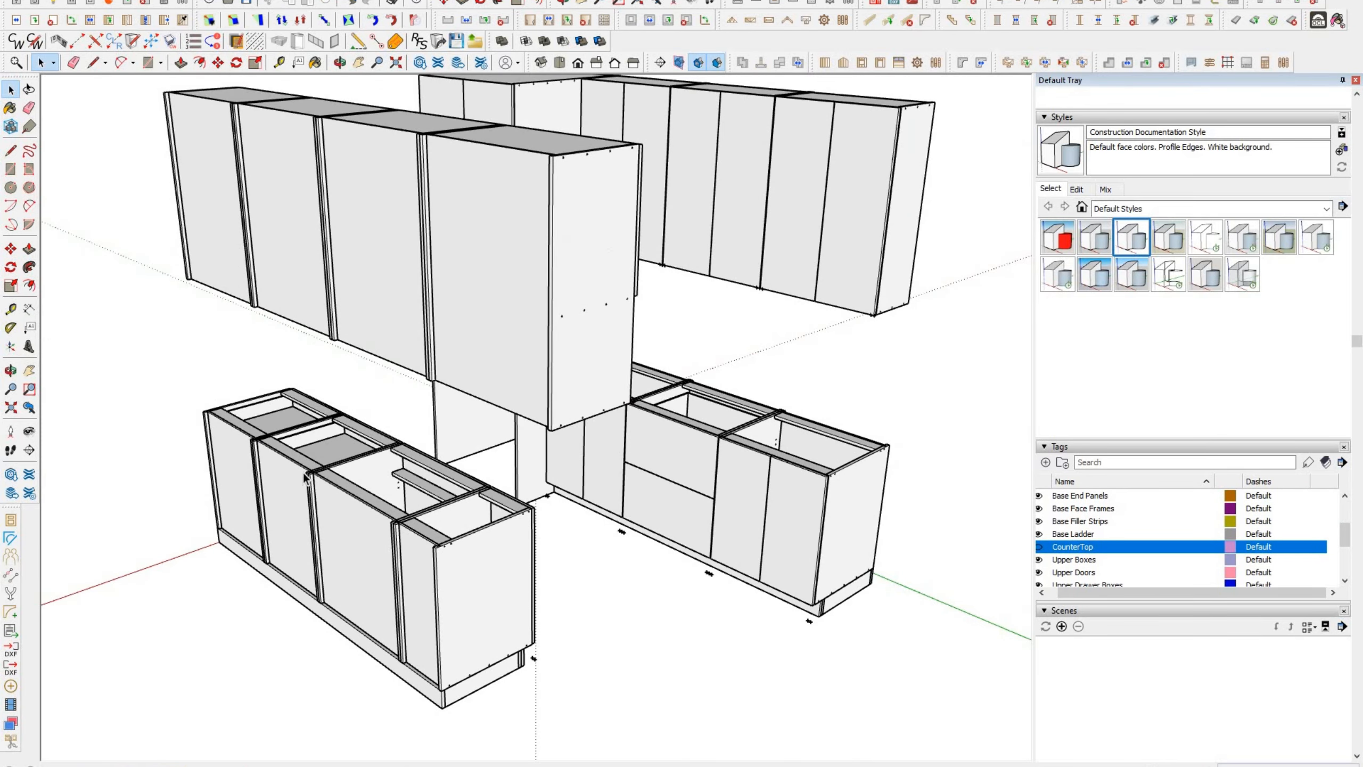
pyautogui.scroll(3, 304, 476)
pyautogui.keyDown('shift'); pyautogui.click(419, 540); pyautogui.keyUp('shift')
pyautogui.keyDown('shift'); pyautogui.click(601, 654); pyautogui.keyUp('shift')
pyautogui.scroll(-4, 407, 543)
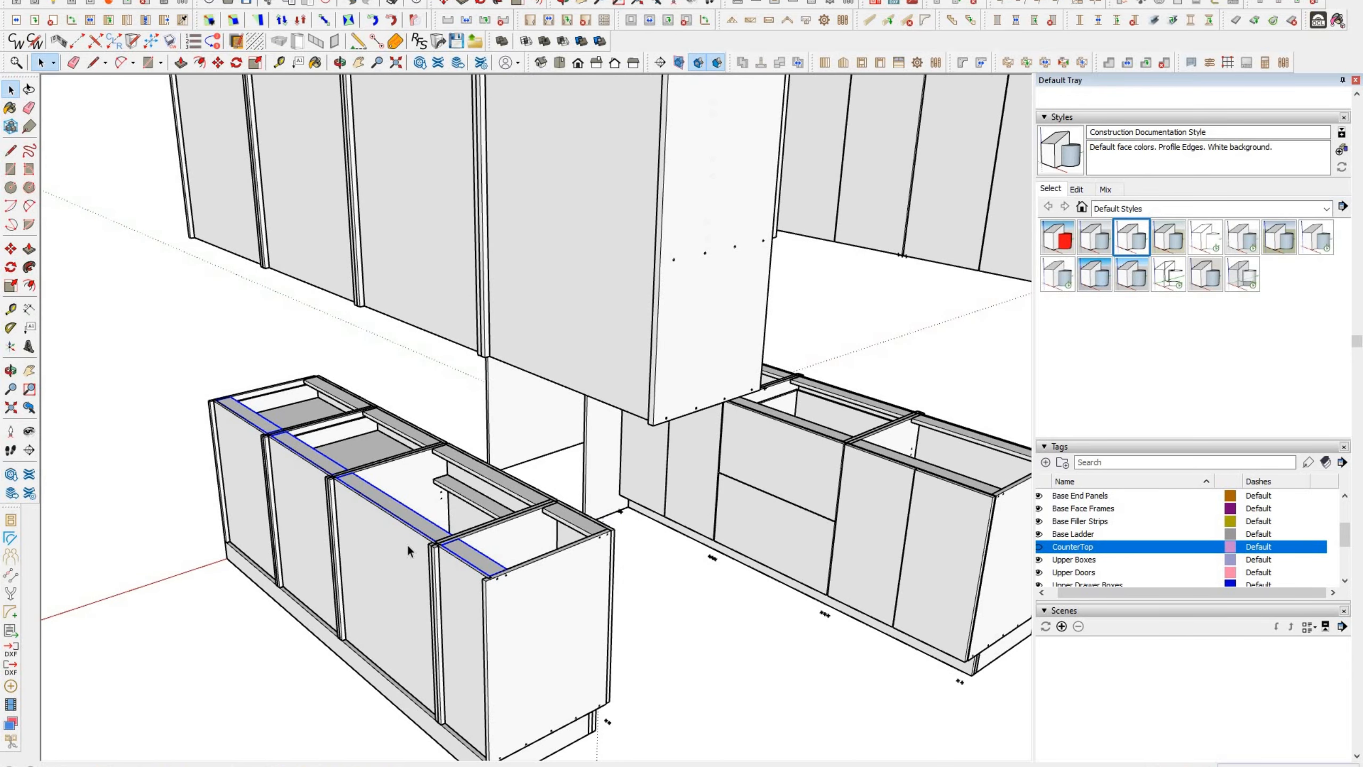
pyautogui.scroll(6, 452, 571)
pyautogui.press('m')
pyautogui.click(576, 555)
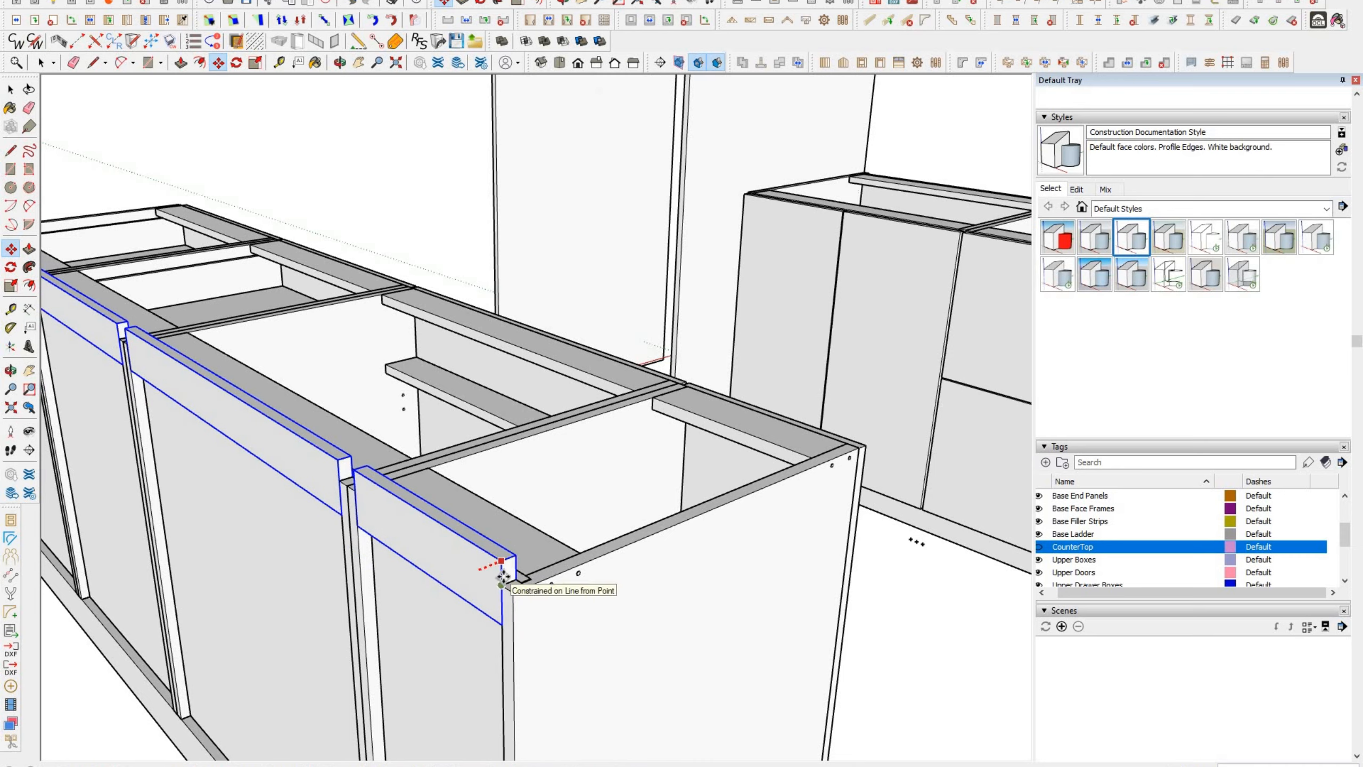
pyautogui.click(507, 578)
pyautogui.scroll(-5, 430, 472)
# Step: Copy the upright back stretchers down to the bottom of the four-cabinet base run
pyautogui.click(455, 527)
pyautogui.press('ctrl')
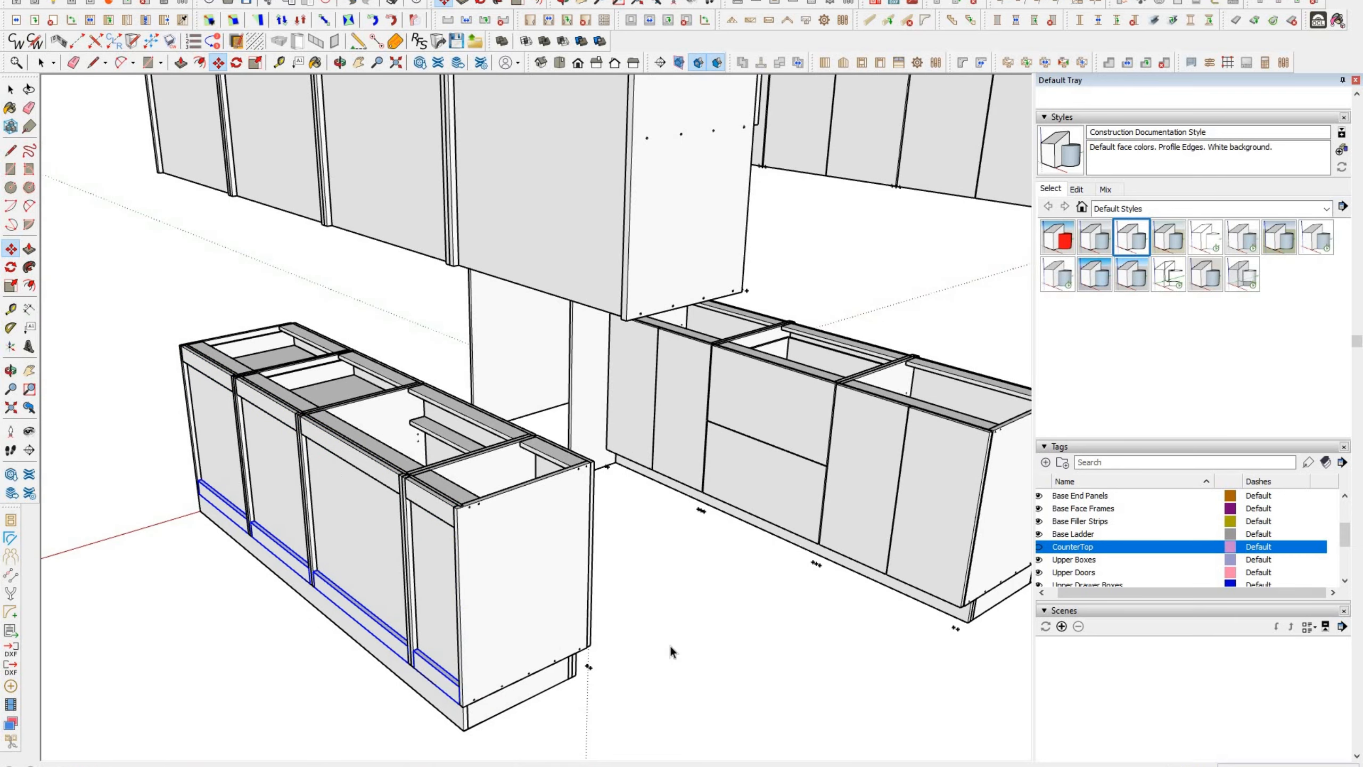
pyautogui.press('space')
pyautogui.click(671, 652)
# Step: Turn the three-cabinet base run's back stretchers upright and move them flush with the cabinet backs
pyautogui.moveTo(672, 652); pyautogui.dragTo(558, 526, button='middle')
pyautogui.moveTo(685, 566)
pyautogui.mouseDown(button='middle')
pyautogui.moveTo(413, 552)
pyautogui.moveTo(639, 502)
pyautogui.moveTo(663, 569)
pyautogui.mouseUp(button='middle')
pyautogui.press('m')
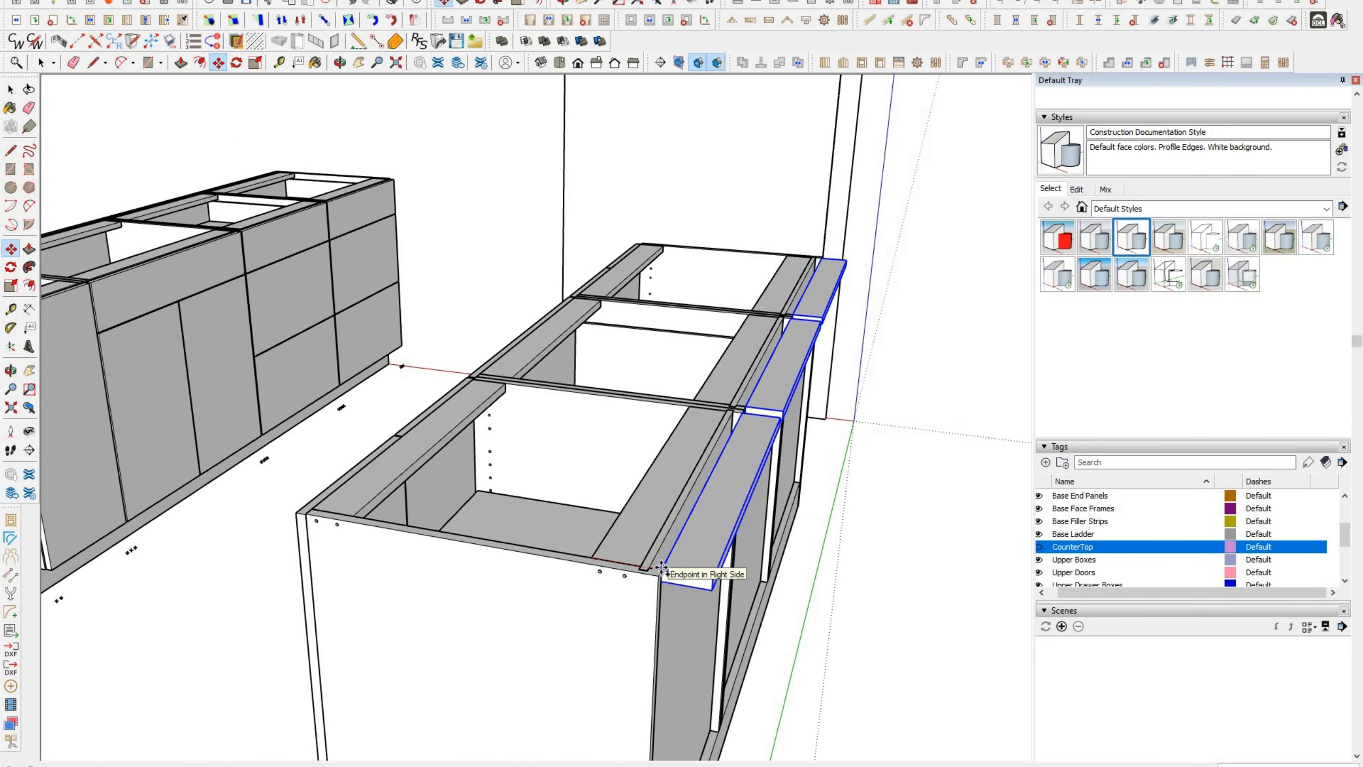
pyautogui.click(695, 579)
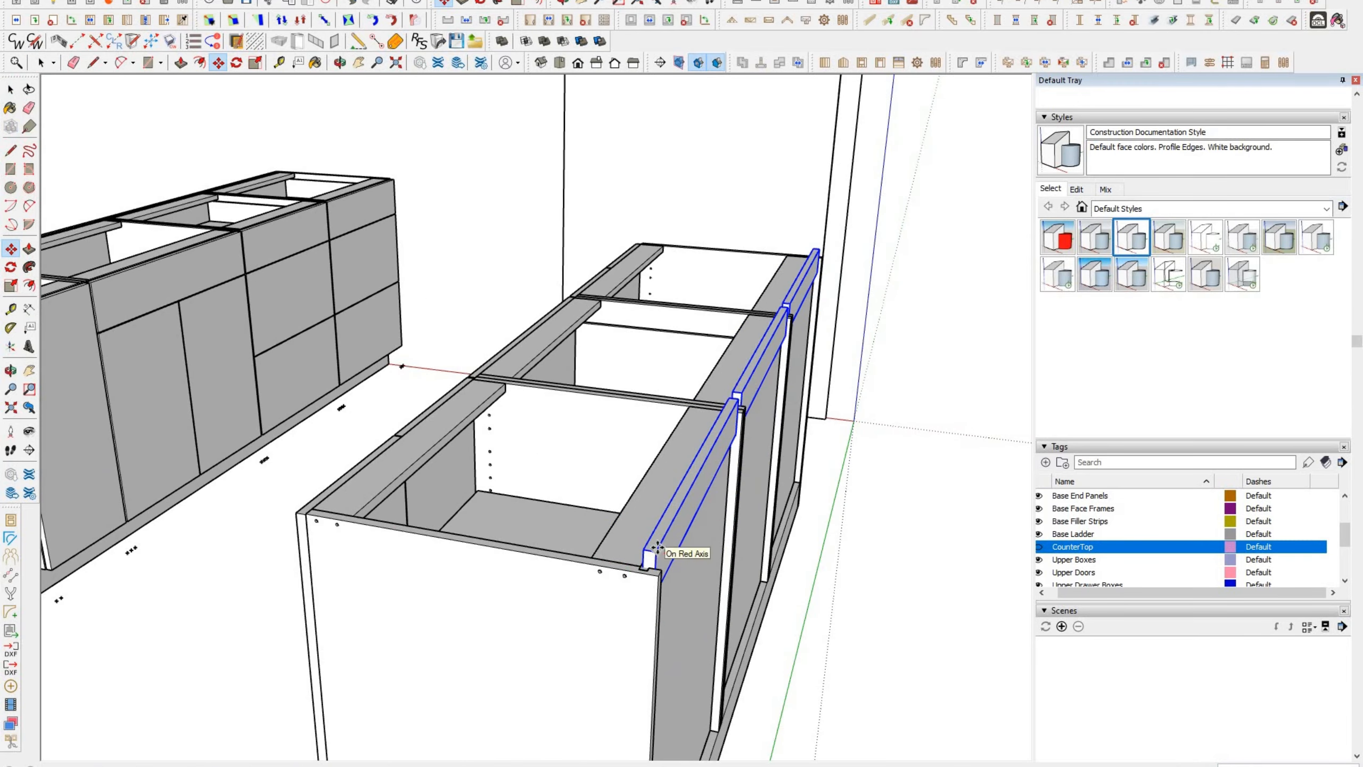
pyautogui.click(660, 552)
pyautogui.scroll(5, 662, 570)
pyautogui.click(642, 558)
pyautogui.click(659, 570)
# Step: Copy the three upright back stretchers down to the bottom of the three-cabinet base run
pyautogui.scroll(-6, 559, 426)
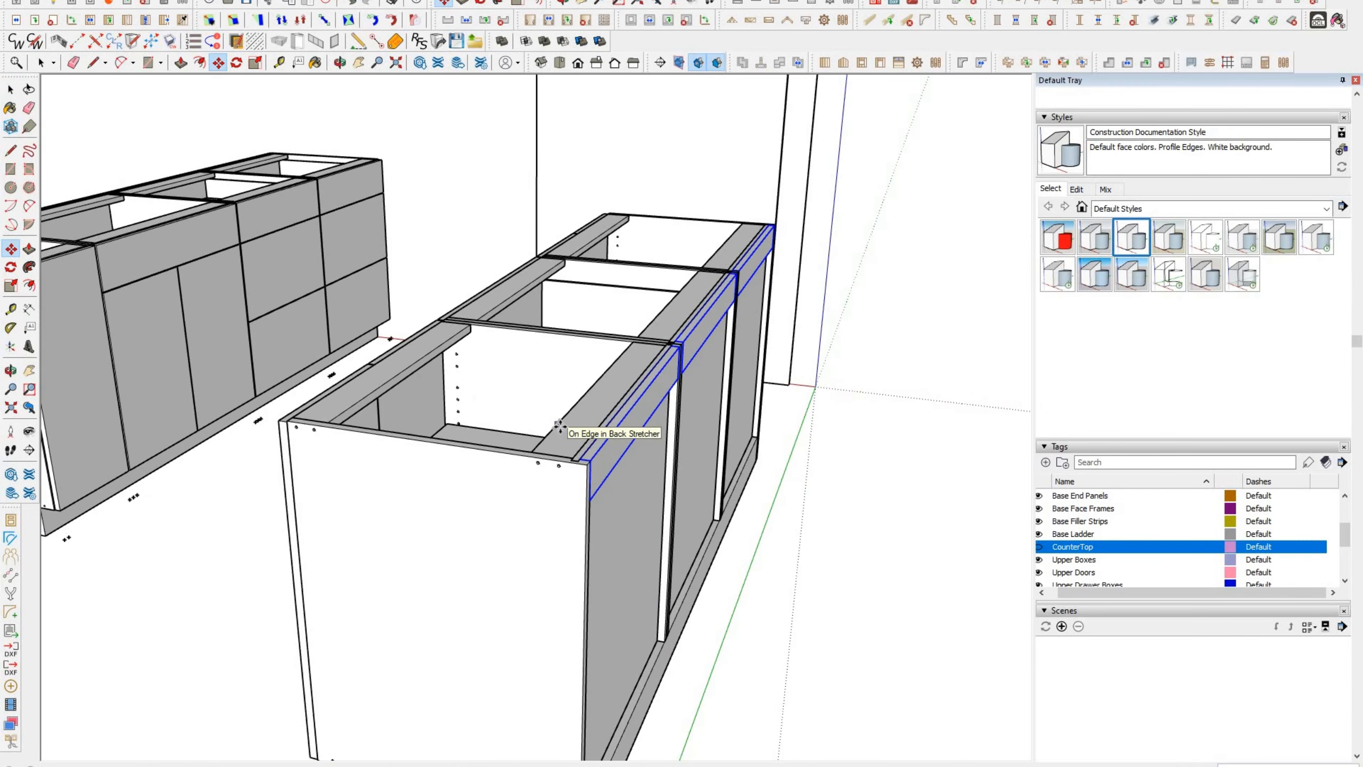
pyautogui.scroll(-4, 560, 426)
pyautogui.moveTo(560, 426); pyautogui.dragTo(454, 327, button='middle')
pyautogui.scroll(3, 440, 329)
pyautogui.click(428, 330)
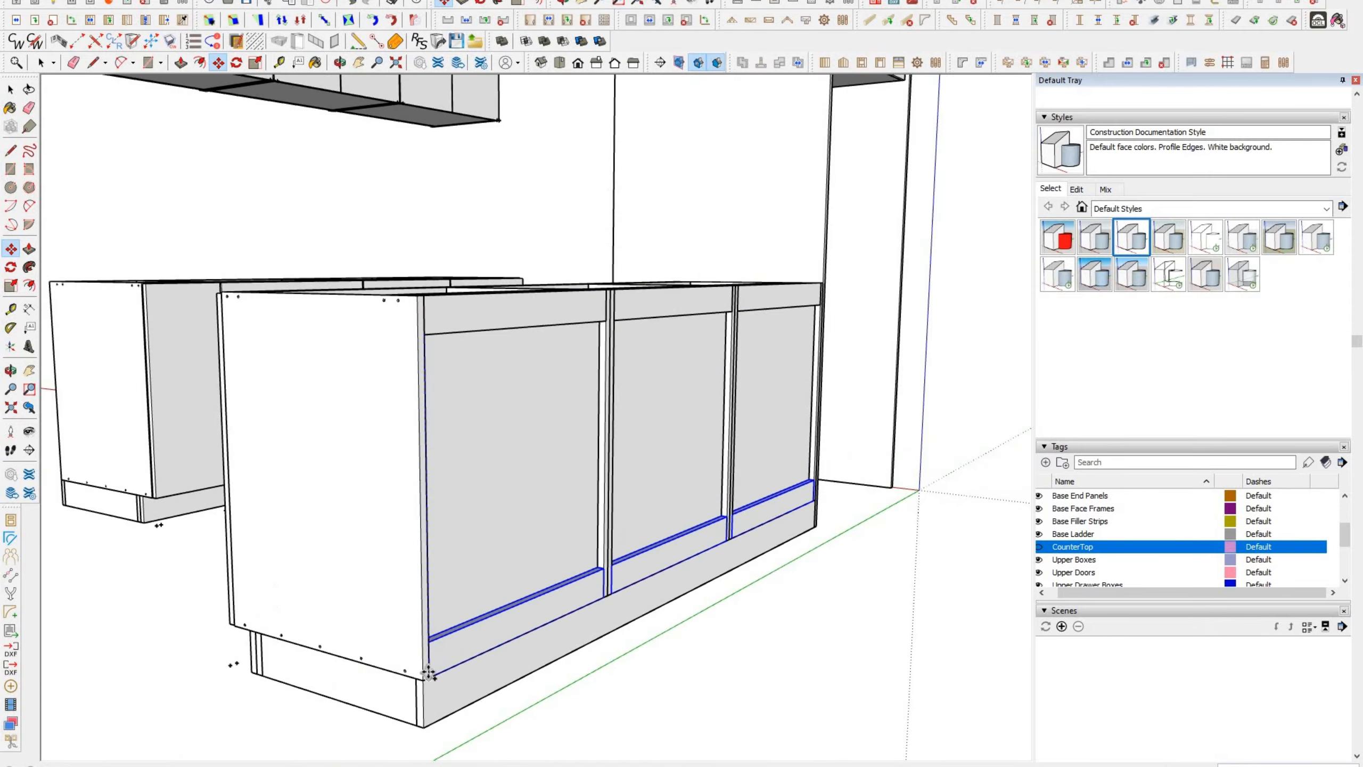
pyautogui.click(429, 672)
pyautogui.press('space')
# Step: Push/Pull a stretcher profile at the upper back corner of the end upper cabinet across to its opposite side
pyautogui.scroll(-4, 403, 456)
pyautogui.moveTo(402, 446); pyautogui.dragTo(662, 344, button='middle')
pyautogui.scroll(5, 662, 344)
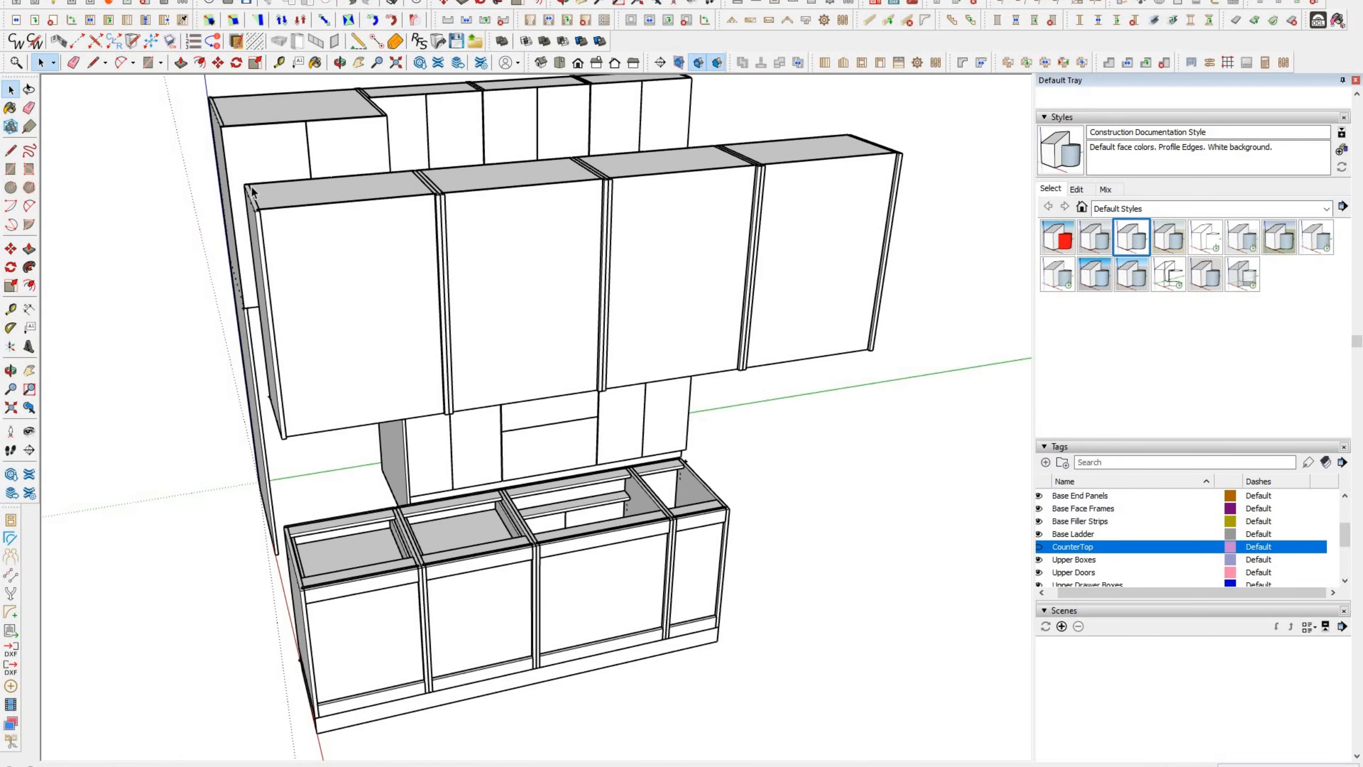
pyautogui.scroll(-4, 411, 219)
pyautogui.scroll(8, 229, 139)
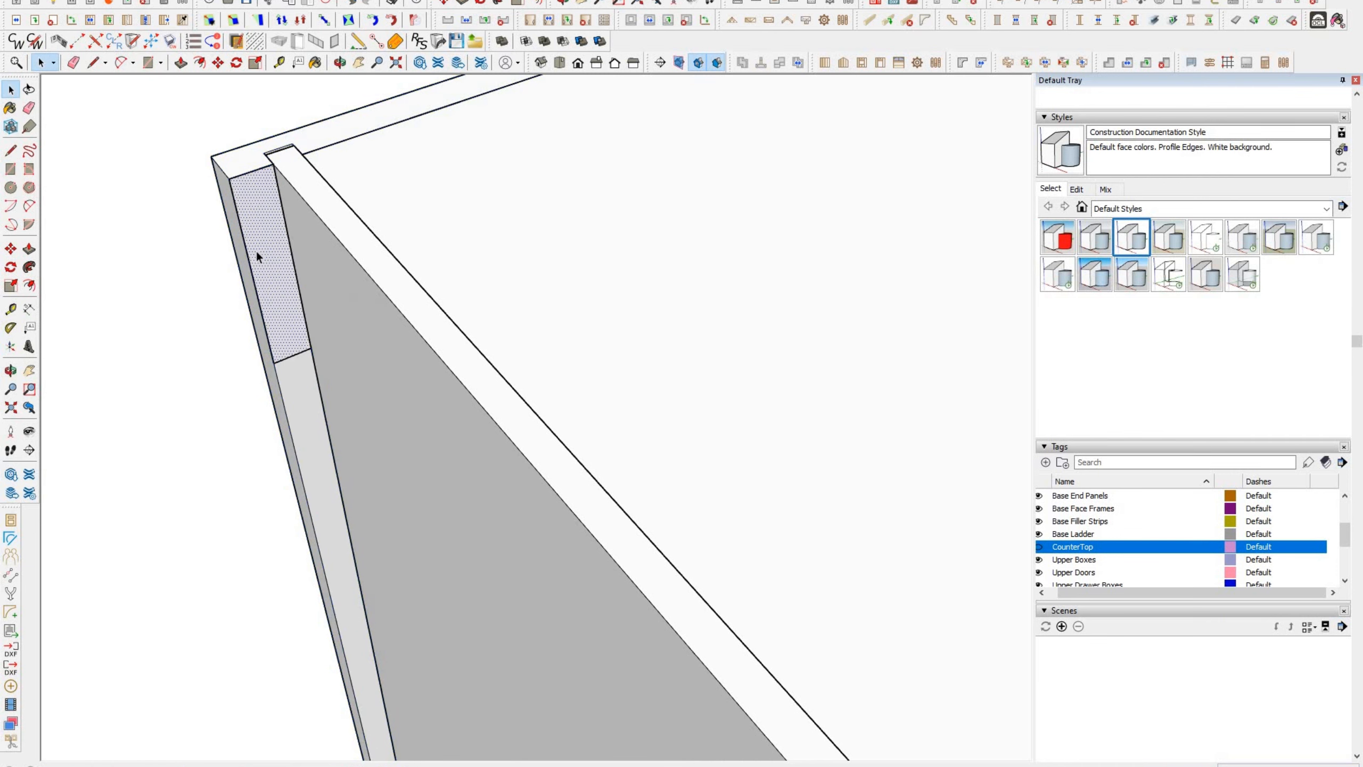
pyautogui.scroll(-6, 257, 256)
pyautogui.scroll(2, 407, 405)
pyautogui.press('p')
pyautogui.click(409, 429)
pyautogui.scroll(4, 392, 386)
pyautogui.press('space')
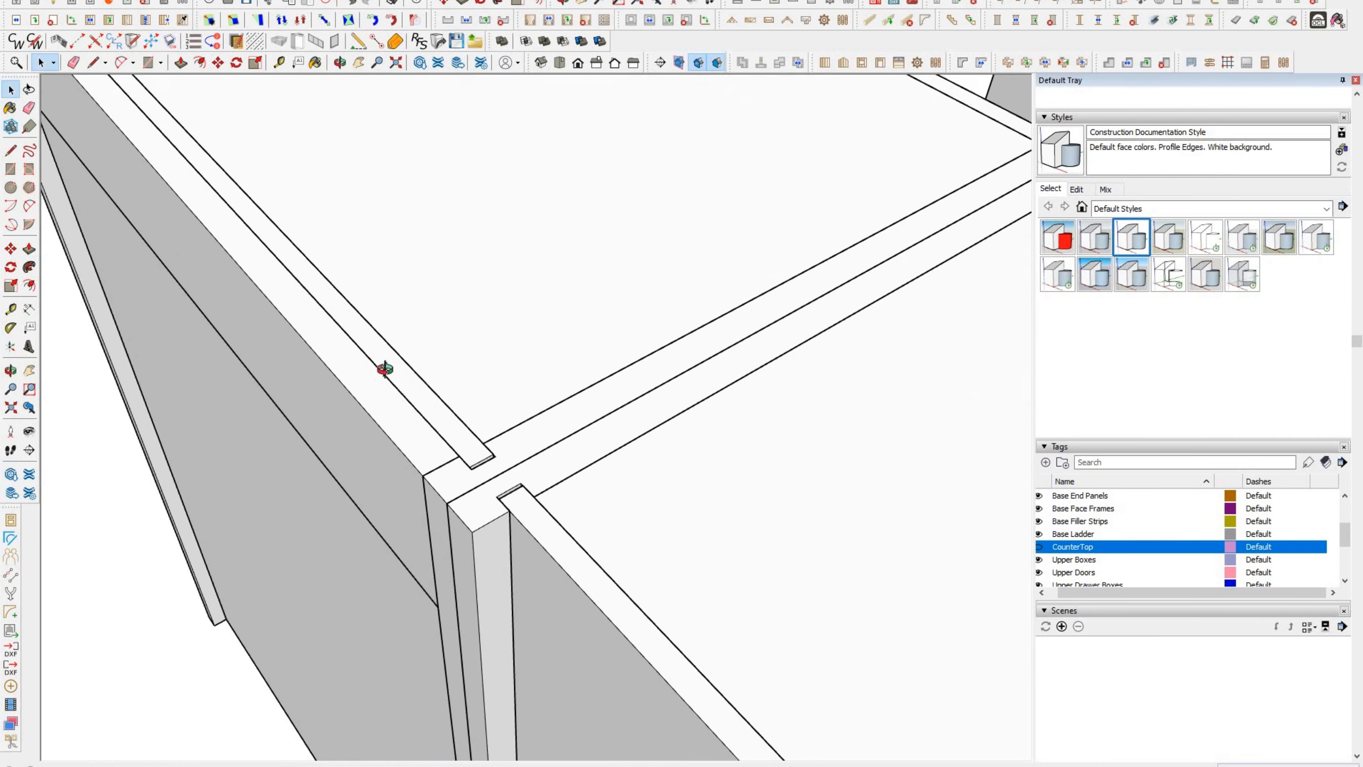
# Step: Make the new upper-cabinet stretcher a component with the definition name Back Stratcher
pyautogui.moveTo(383, 368); pyautogui.dragTo(383, 320, button='middle')
pyautogui.scroll(-4, 384, 318)
pyautogui.tripleClick(384, 318)
pyautogui.write('gT')
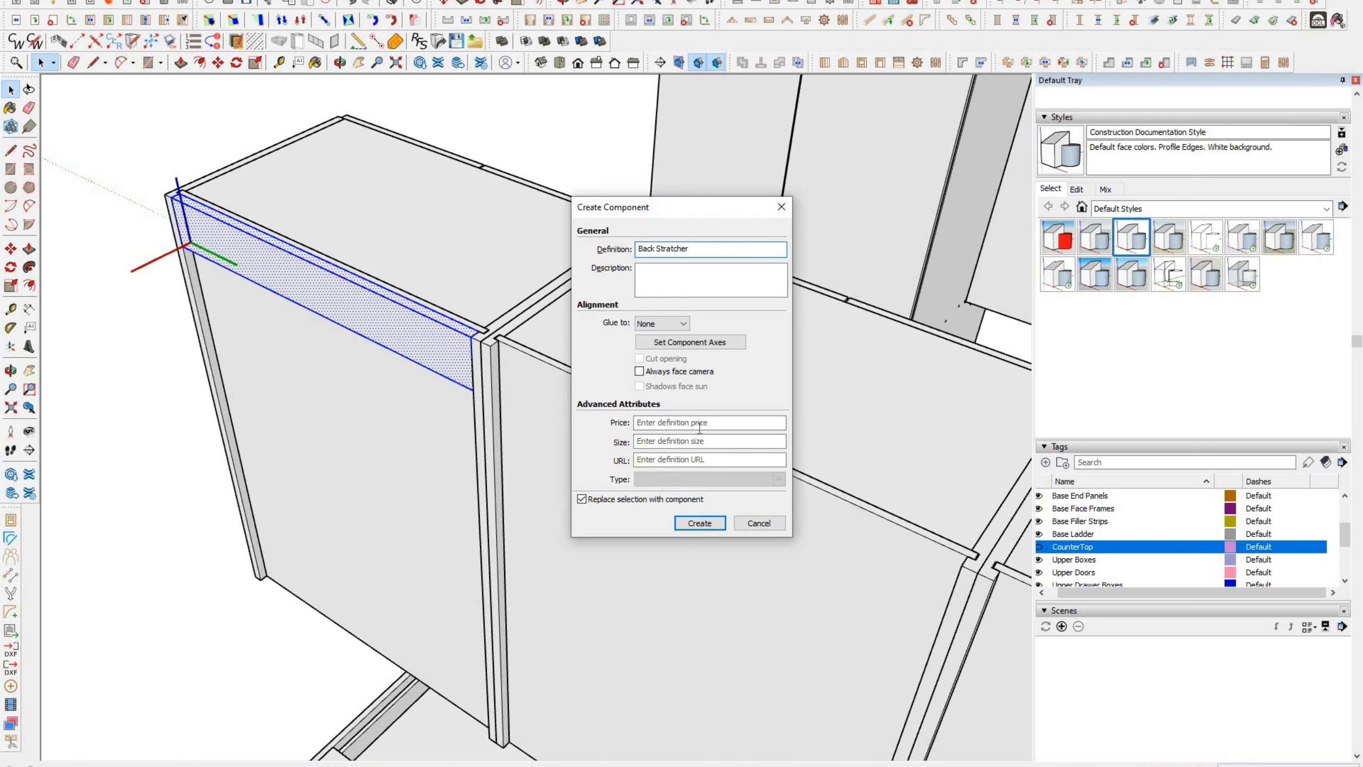
pyautogui.press('Return')
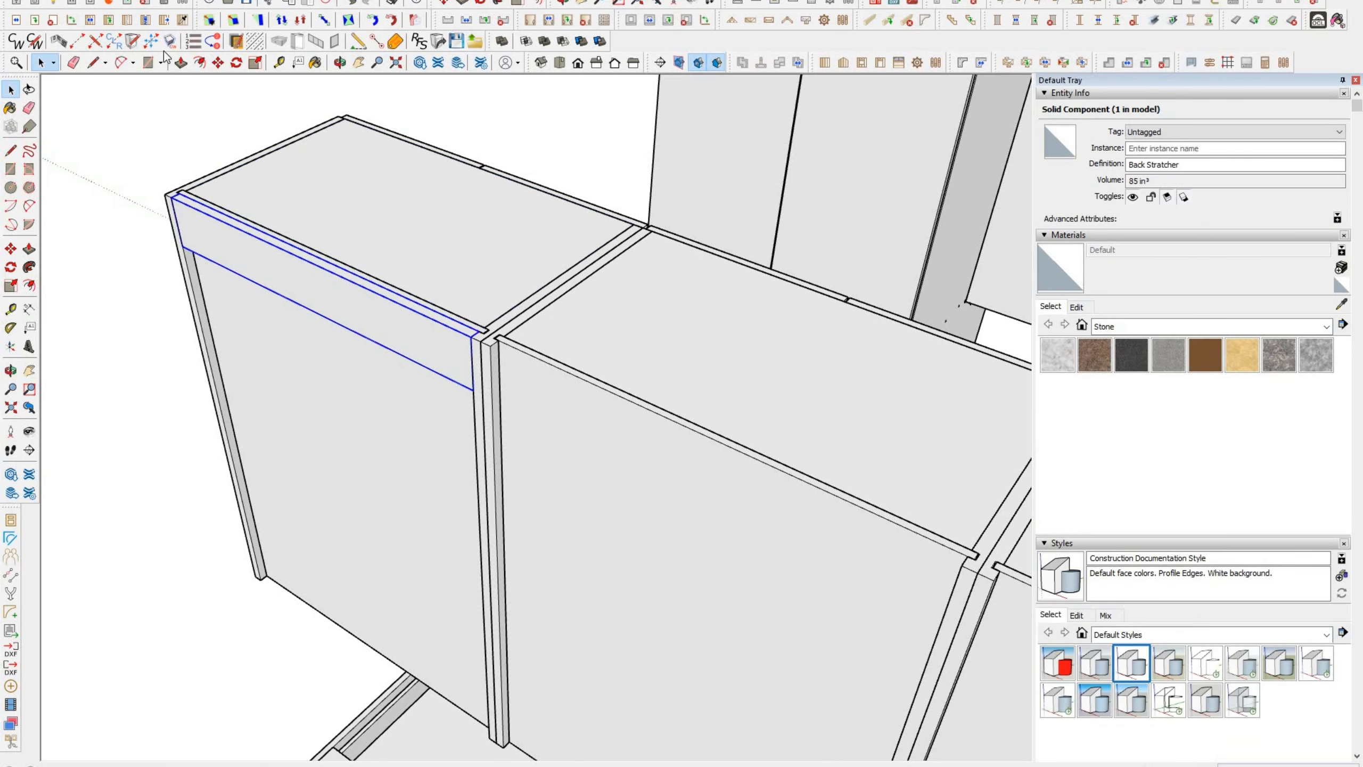
# Step: Convert the new stretcher into a CabWriter component for cabinet C13U: Box Number 1, sub-type Stretchers, description Back Stratcher, instance name 1
pyautogui.click(95, 42)
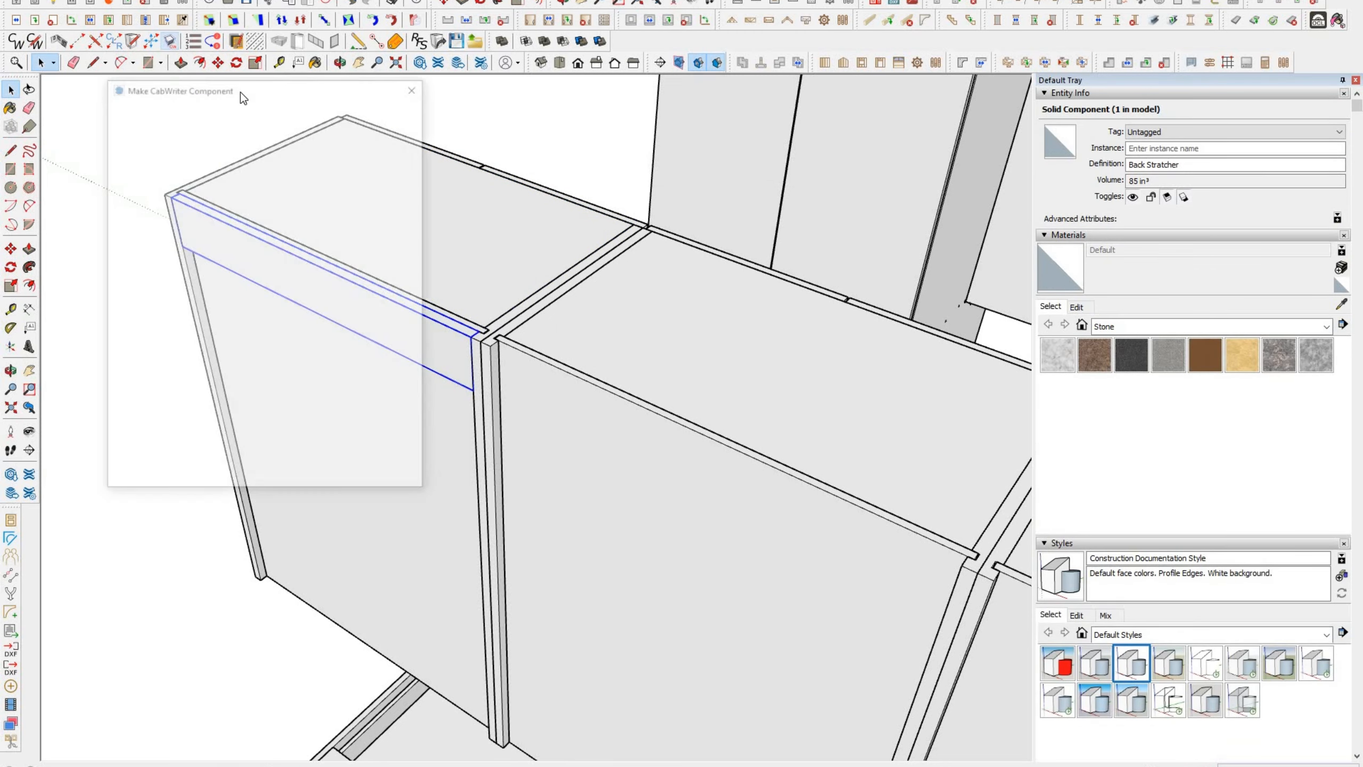
pyautogui.click(333, 217)
pyautogui.click(301, 228)
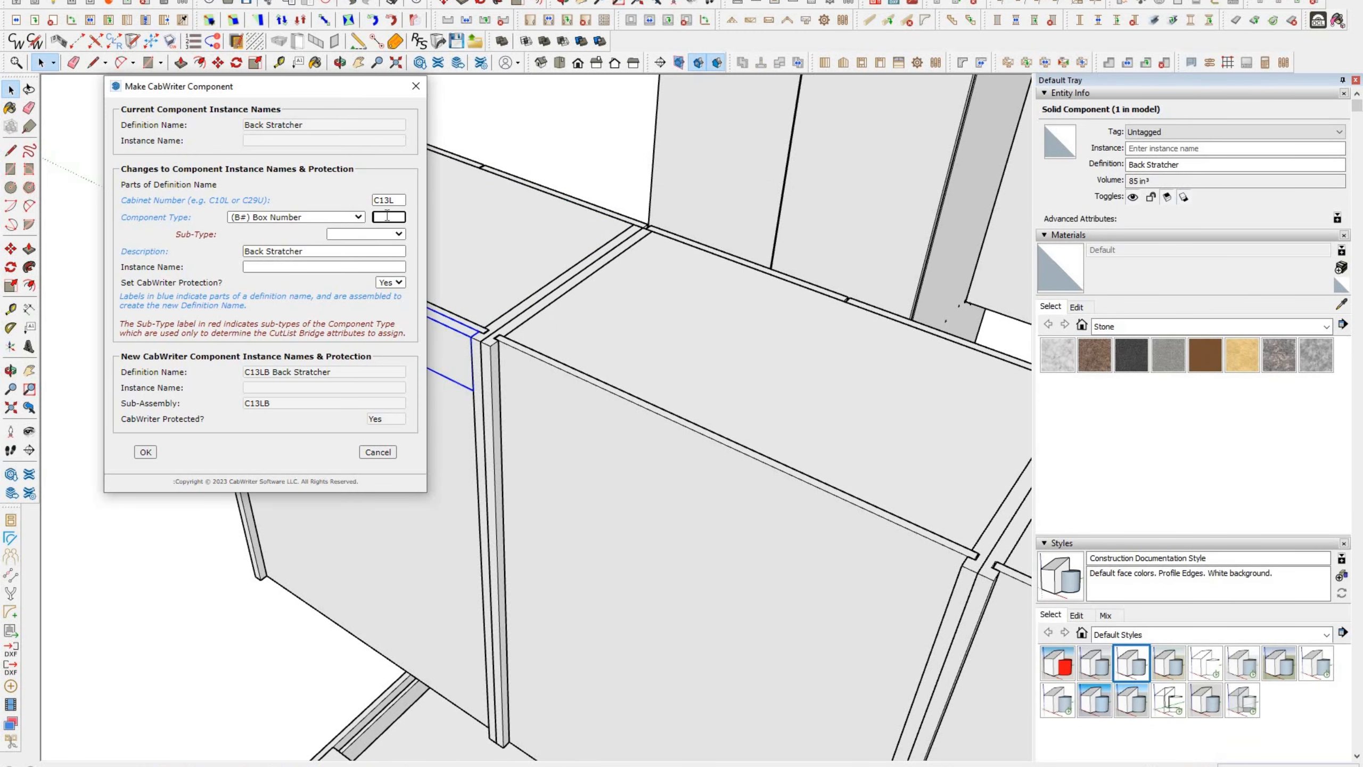
pyautogui.click(387, 233)
pyautogui.click(354, 286)
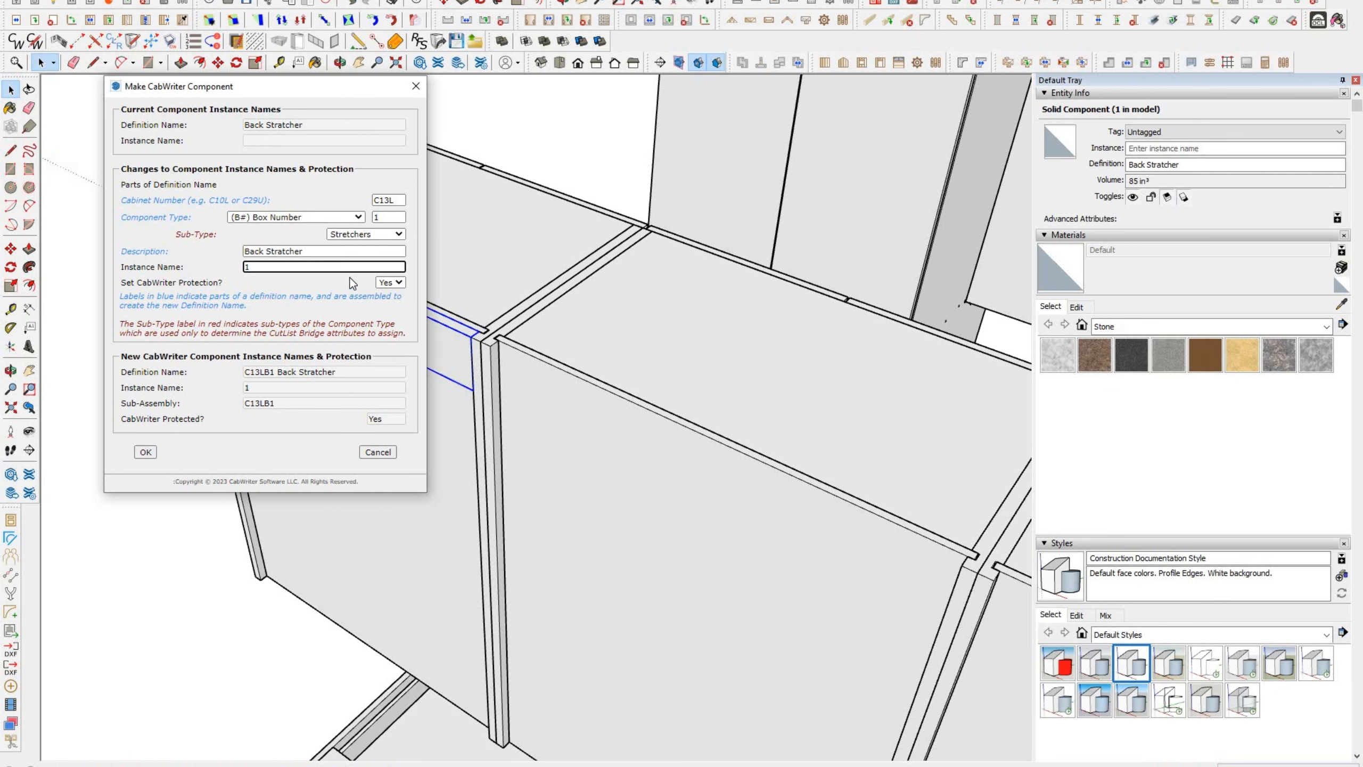
pyautogui.click(145, 452)
pyautogui.click(356, 325)
pyautogui.click(145, 451)
# Step: Copy the end upper cabinet's back stretcher from the upper edge down to the bottom of the same cabinet
pyautogui.scroll(-2, 293, 277)
pyautogui.click(307, 277)
pyautogui.press('m')
pyautogui.click(225, 257)
pyautogui.press('ctrl')
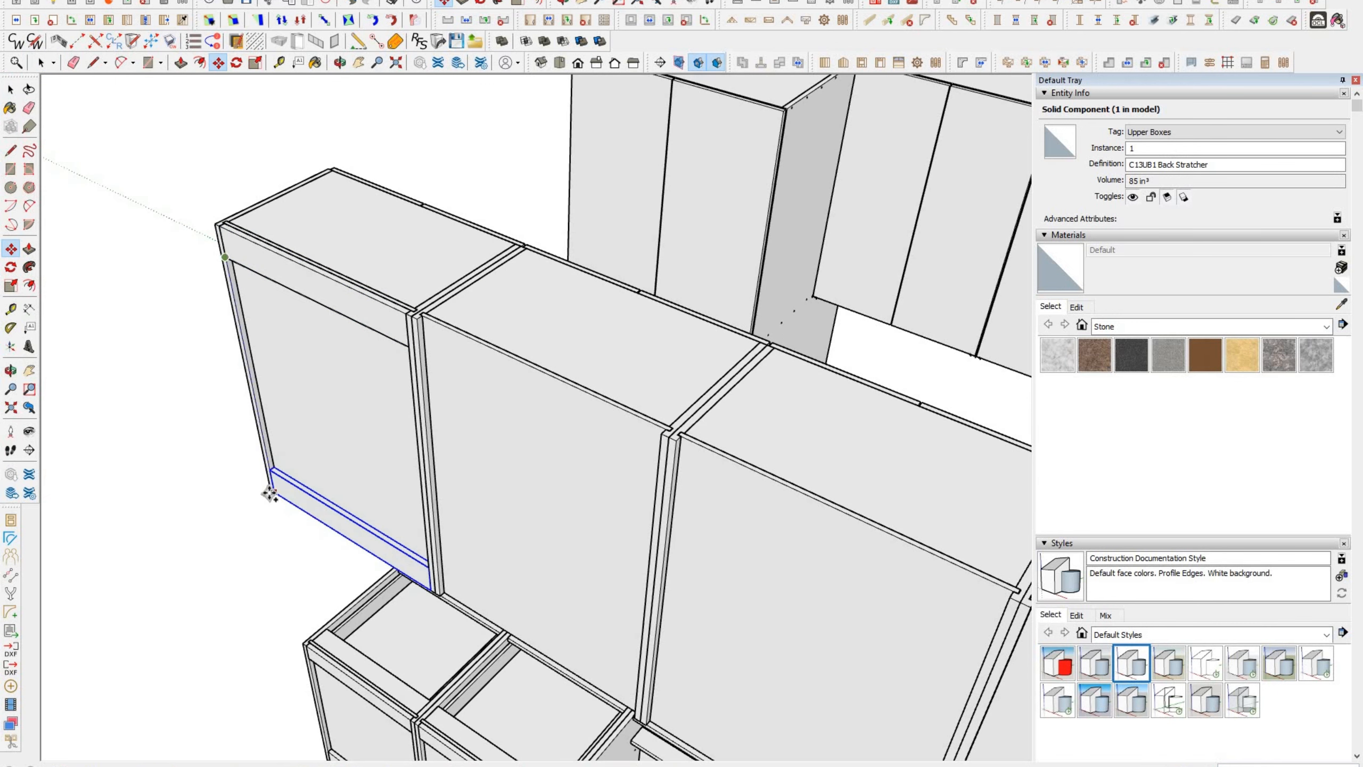
# Step: Copy the end cabinet's upper and lower back stretchers onto the next two upper cabinets in the run
pyautogui.press('m')
pyautogui.click(220, 227)
pyautogui.press('ctrl')
pyautogui.click(418, 319)
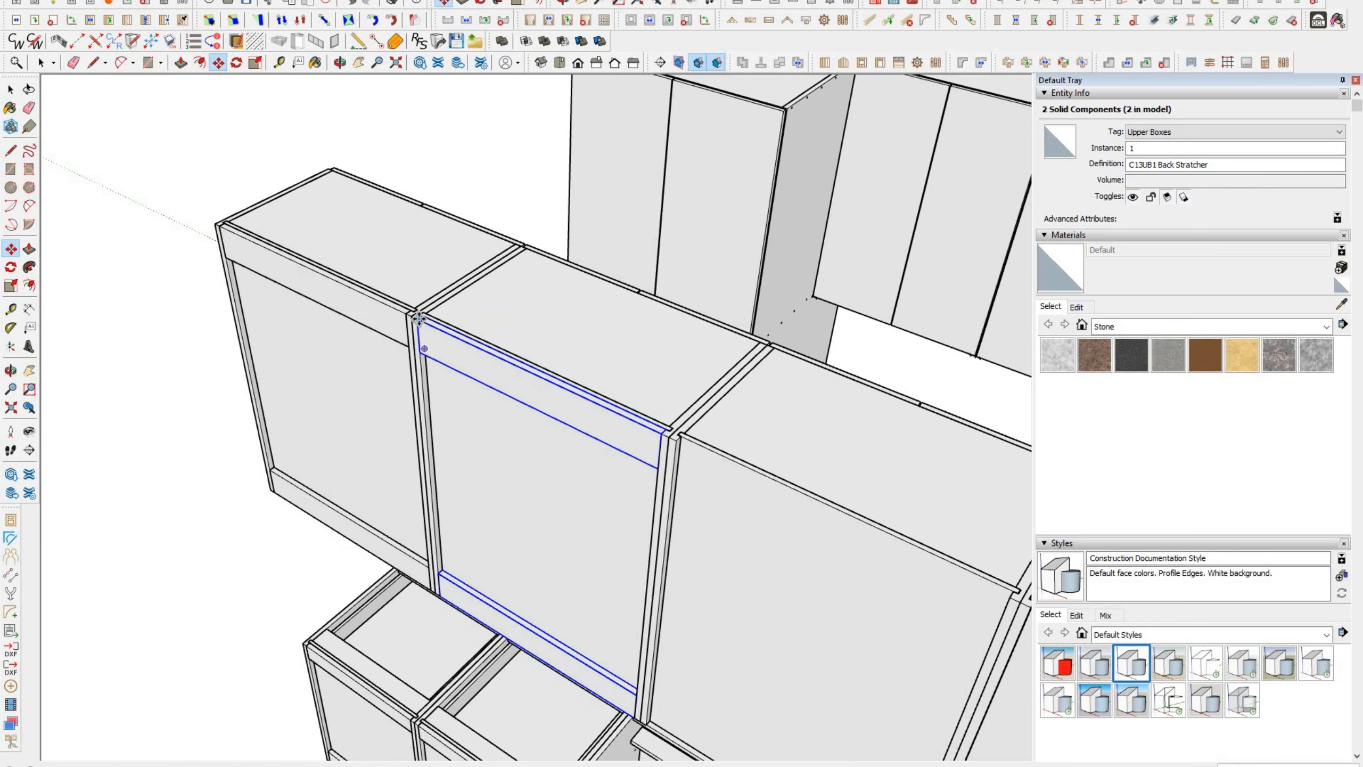
pyautogui.press('space')
# Step: Try to copy the third upper cabinet's stretcher pair onto the fourth cabinet, and delete that copied pair
pyautogui.scroll(-4, 316, 279)
pyautogui.click(543, 399)
pyautogui.keyDown('shift'); pyautogui.click(556, 544); pyautogui.keyUp('shift')
pyautogui.scroll(2, 532, 456)
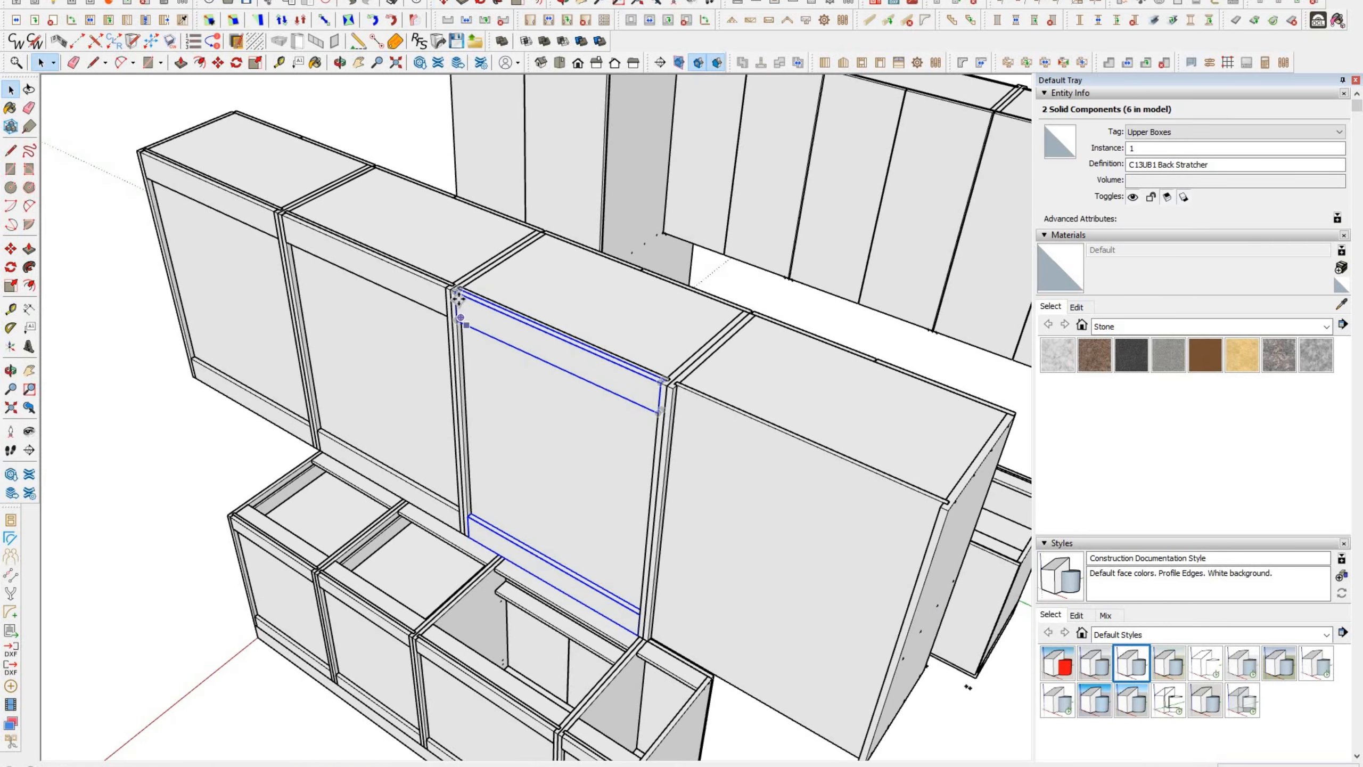
pyautogui.press('m')
pyautogui.click(456, 291)
pyautogui.press('ctrl')
pyautogui.press('space')
pyautogui.scroll(-4, 375, 370)
pyautogui.scroll(6, 633, 435)
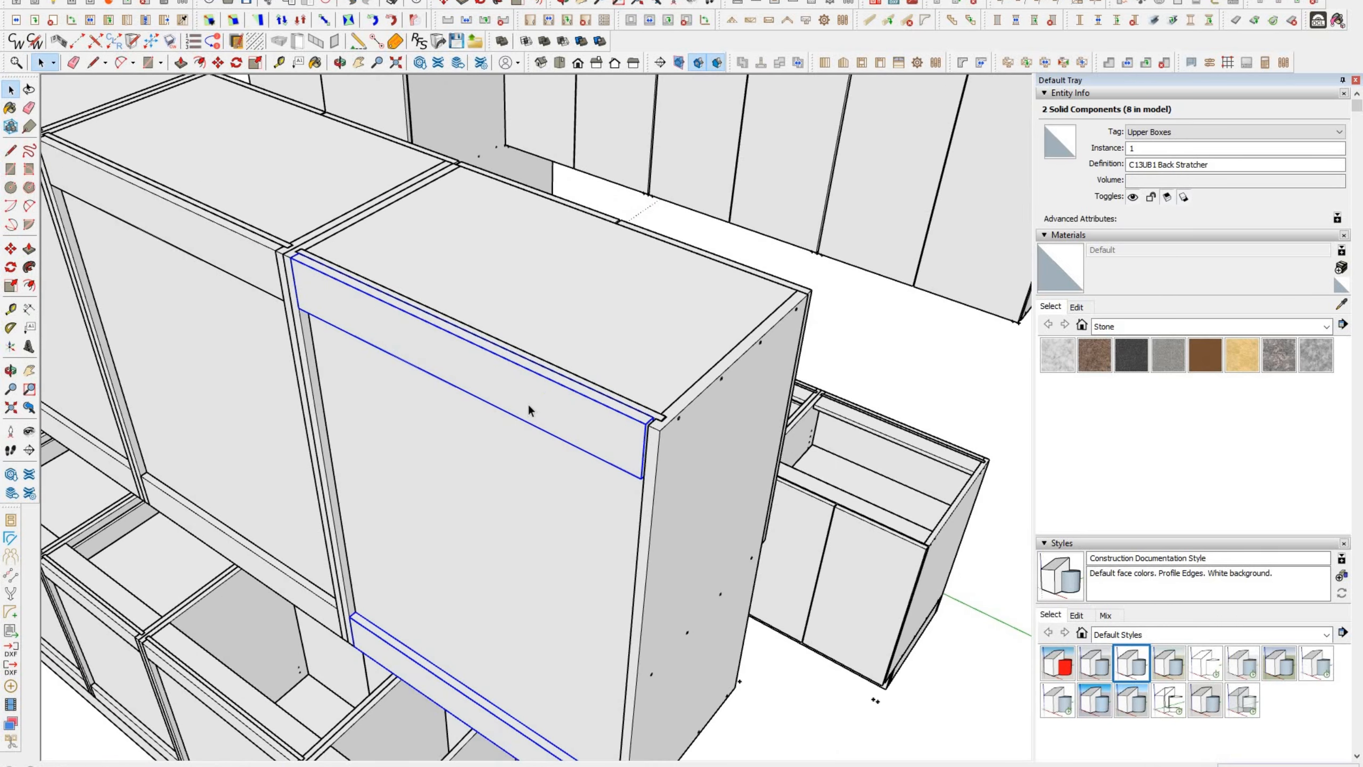
pyautogui.press('Delete')
# Step: Draw a stretcher profile at the fourth upper cabinet's upper back corner and Push/Pull it across to the opposite side
pyautogui.scroll(3, 295, 255)
pyautogui.press('r')
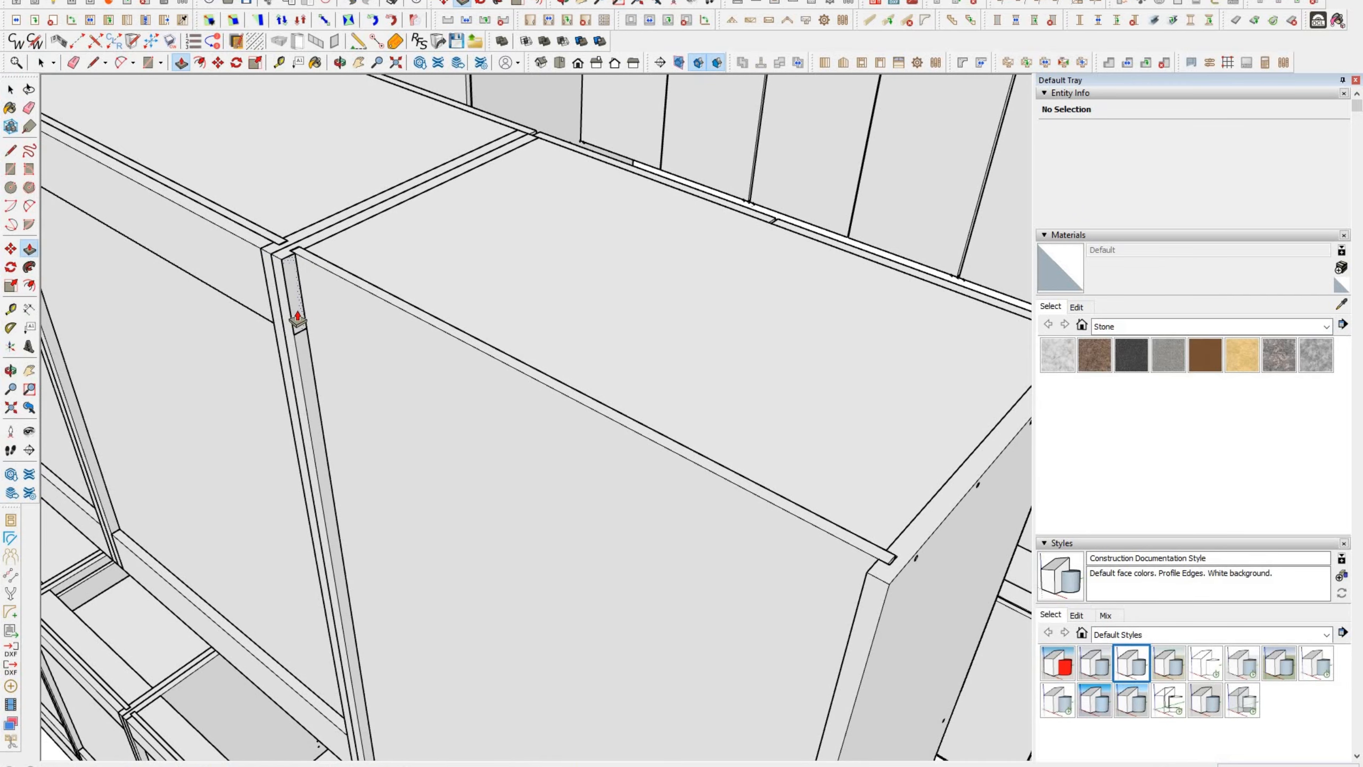
pyautogui.click(298, 318)
pyautogui.click(868, 575)
pyautogui.press('space')
# Step: Make the fourth upper cabinet's new stretcher a component with the definition name Stratcher
pyautogui.tripleClick(782, 552)
pyautogui.write('gStre')
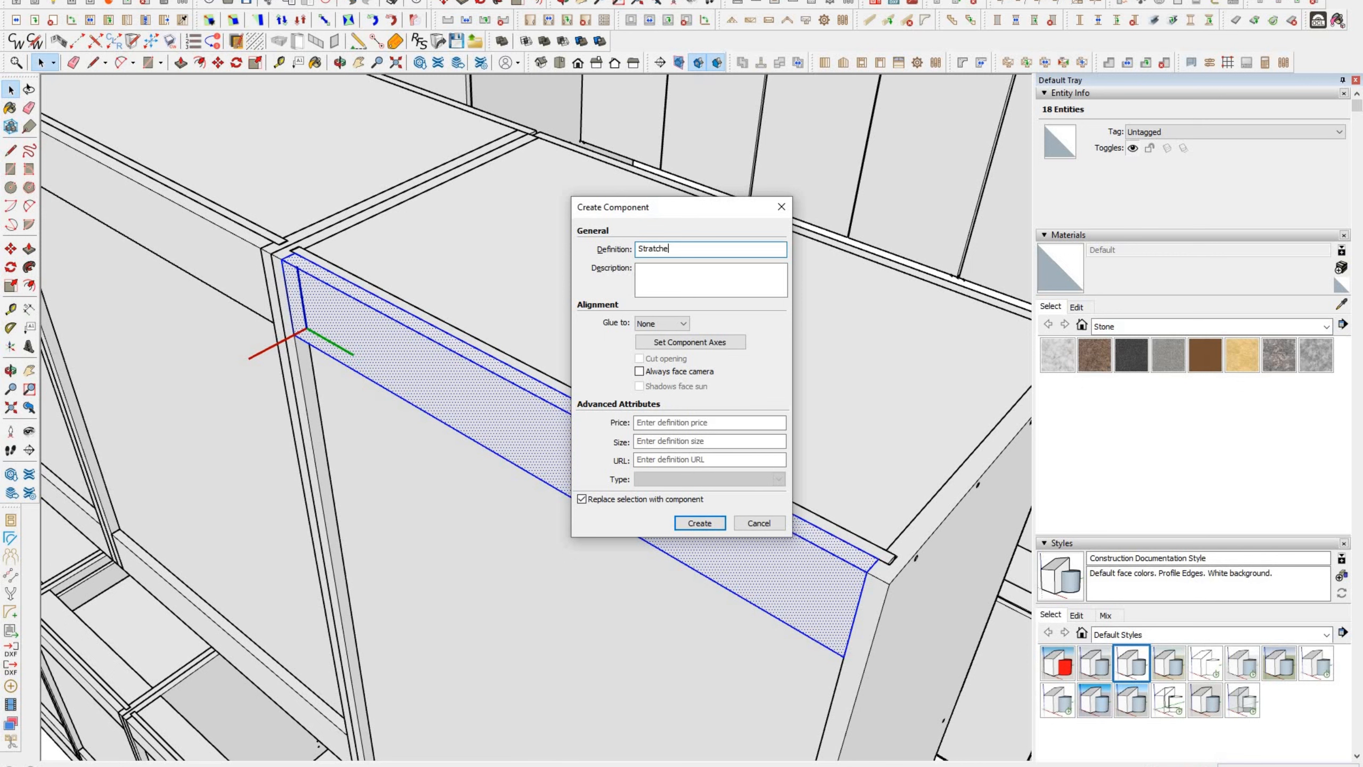
pyautogui.click(700, 523)
# Step: Convert the stretcher into a protected CabWriter component for cabinet C16U: Box Number 1, sub-type Stretchers, description Stretcher, instance name 1
pyautogui.click(169, 42)
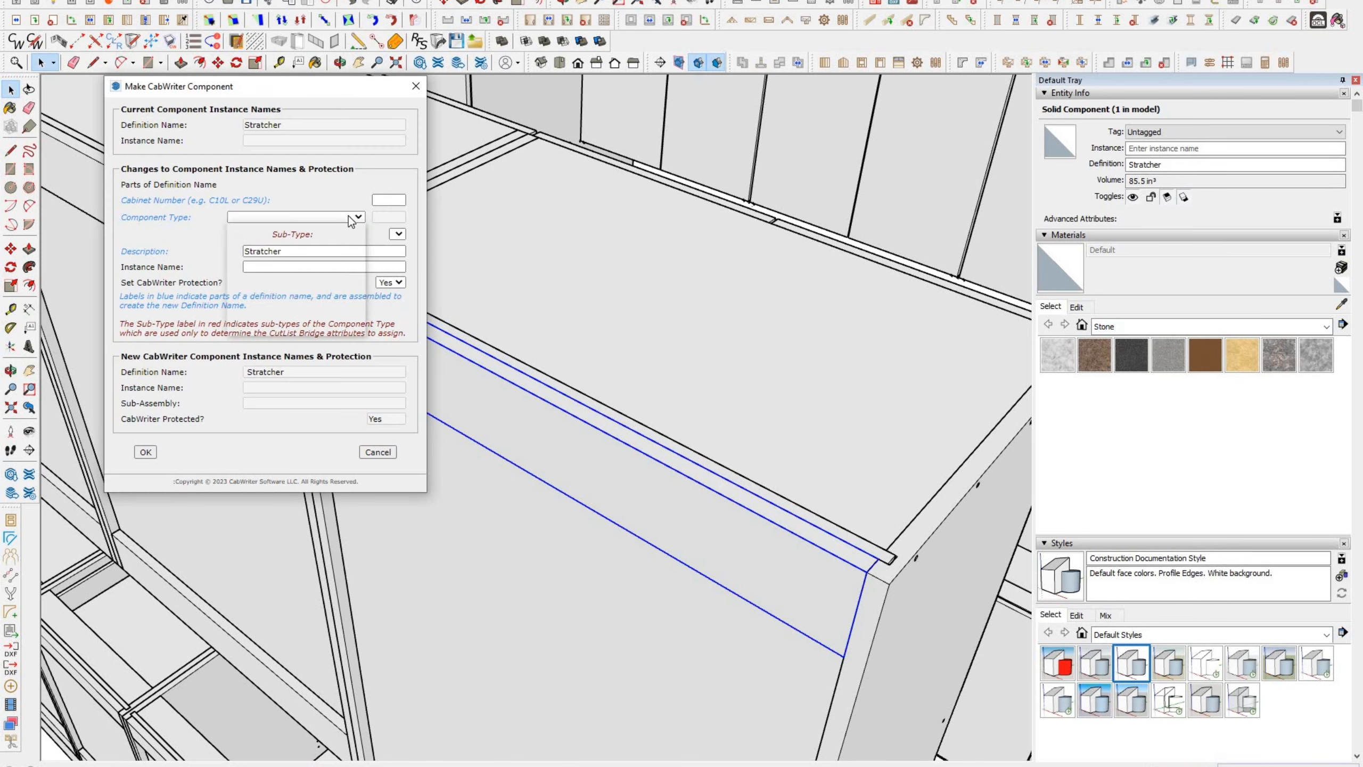
pyautogui.click(524, 430)
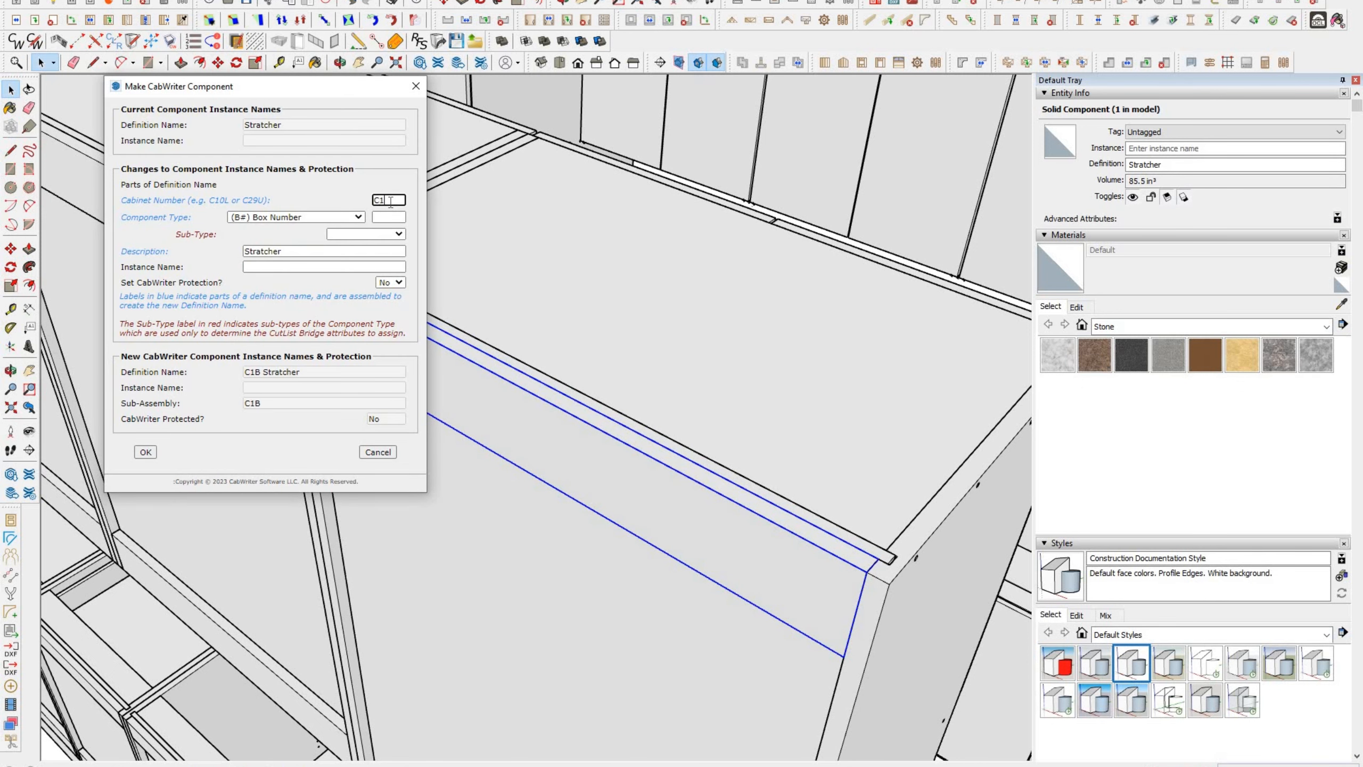
pyautogui.click(365, 235)
pyautogui.click(354, 311)
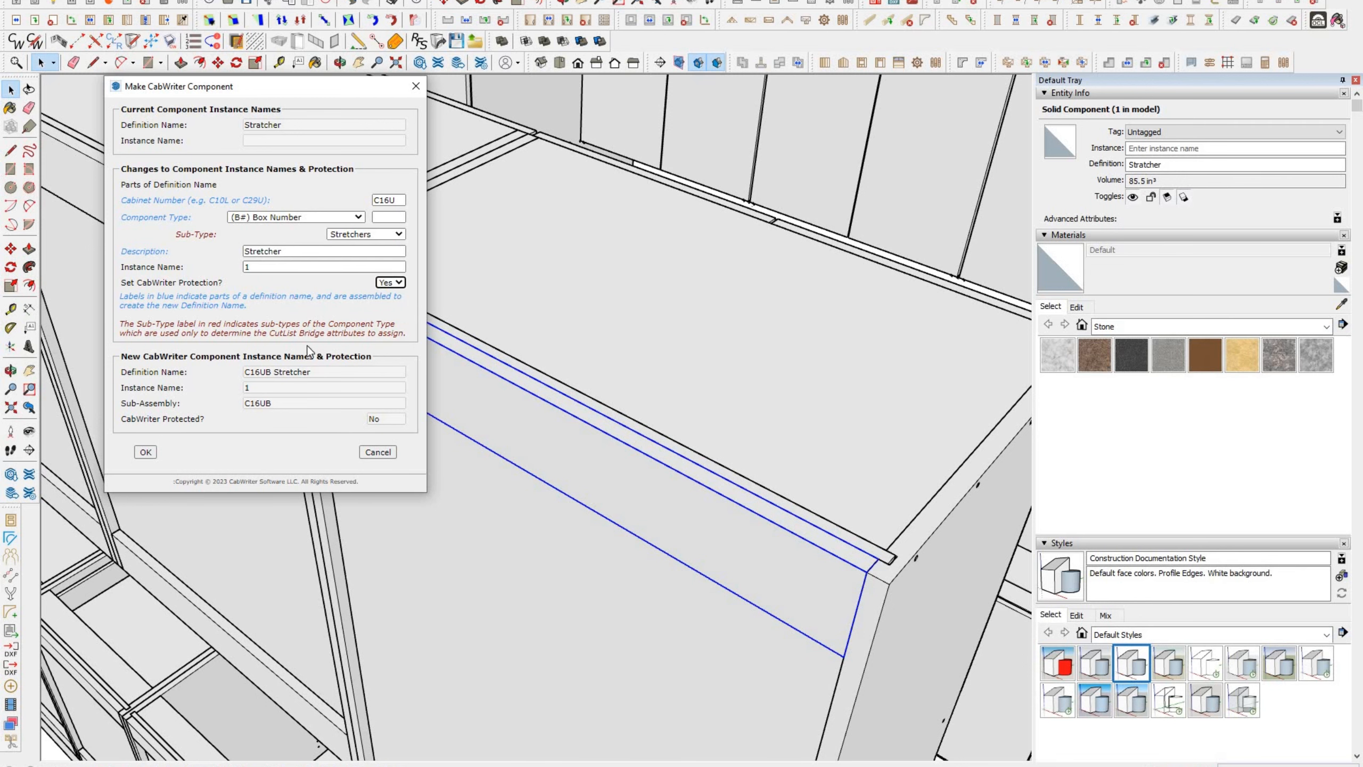
pyautogui.click(389, 217)
pyautogui.write('1')
pyautogui.click(146, 452)
# Step: Copy the fourth upper cabinet's back stretcher down to the bottom of that cabinet
pyautogui.scroll(-5, 309, 258)
pyautogui.click(317, 290)
pyautogui.press('m')
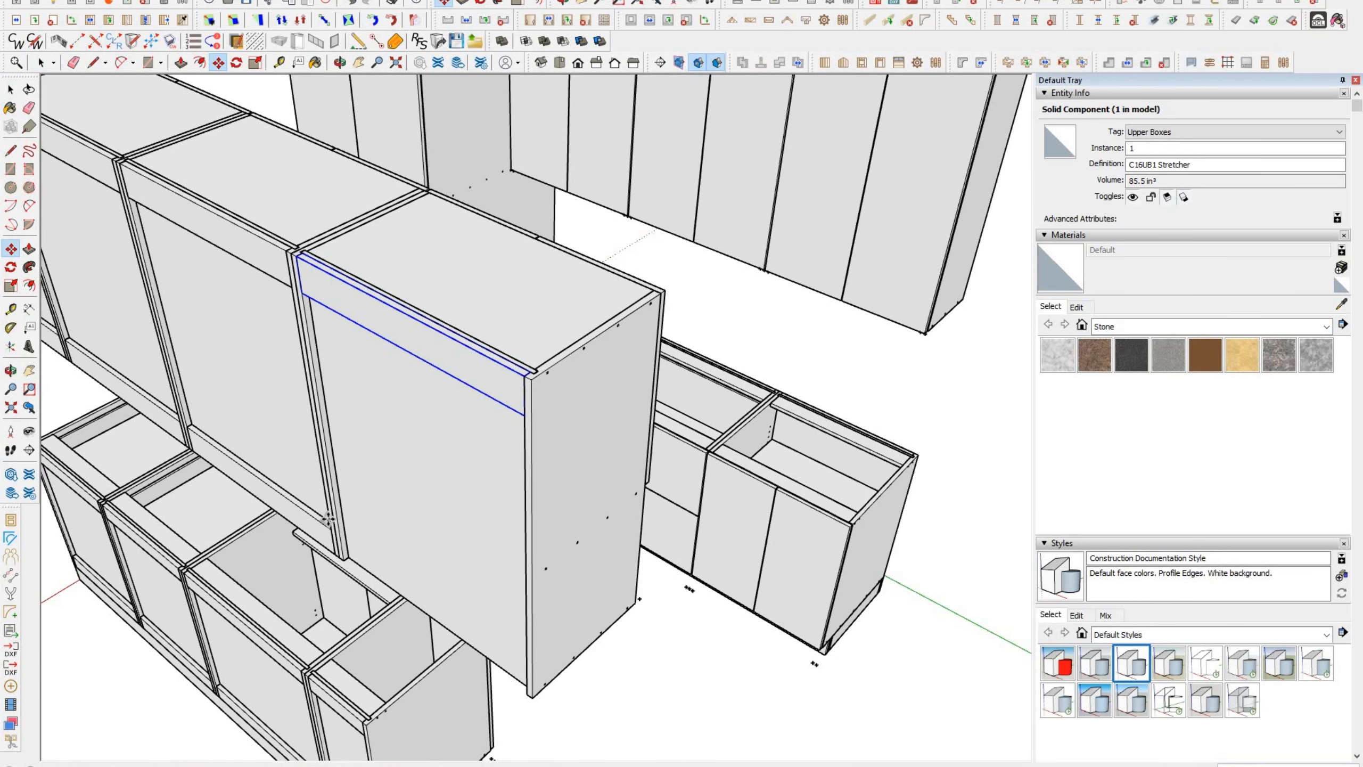
pyautogui.moveTo(354, 553); pyautogui.dragTo(328, 532, button='middle')
pyautogui.press('space')
pyautogui.click(515, 633)
# Step: On the opposite run's end upper cabinet C20U, draw a stretcher profile at the upper back corner and Push/Pull it across the back
pyautogui.scroll(-5, 515, 537)
pyautogui.moveTo(515, 536); pyautogui.dragTo(137, 258, button='middle')
pyautogui.scroll(6, 223, 276)
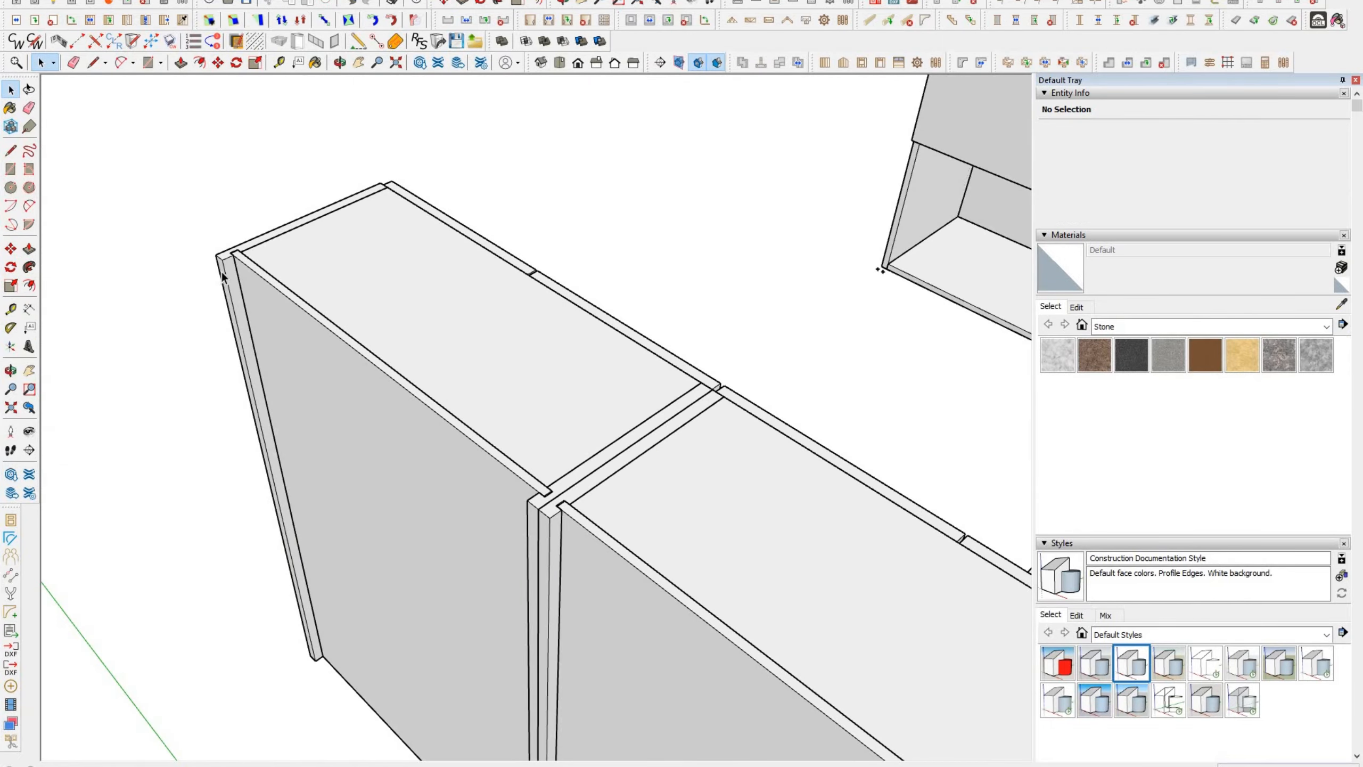
pyautogui.scroll(2, 225, 278)
pyautogui.click(233, 280)
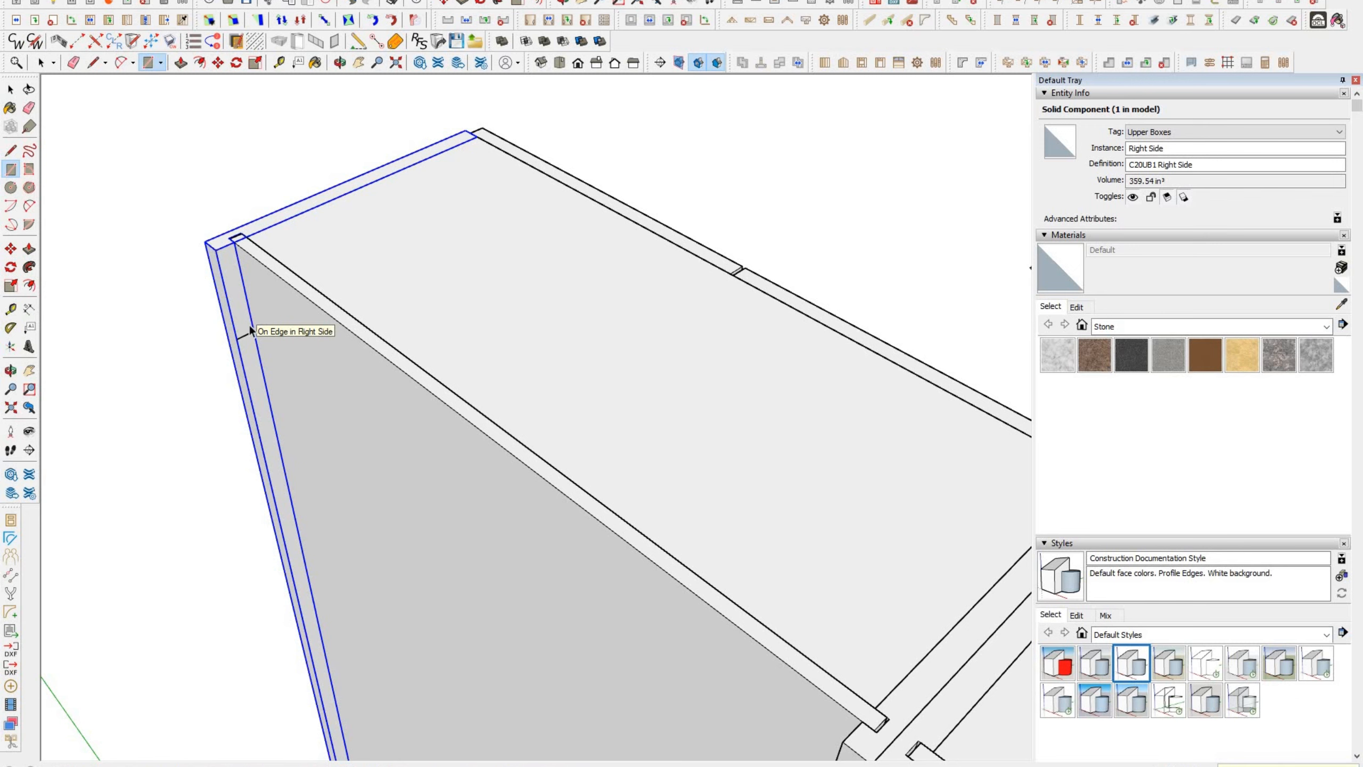
pyautogui.press('p')
pyautogui.click(238, 301)
pyautogui.scroll(-3, 217, 241)
pyautogui.click(590, 538)
pyautogui.press('space')
# Step: Make the C20U cabinet's new stretcher a component with the definition name Back Stretcher
pyautogui.scroll(-4, 418, 355)
pyautogui.click(460, 357)
pyautogui.tripleClick(394, 391)
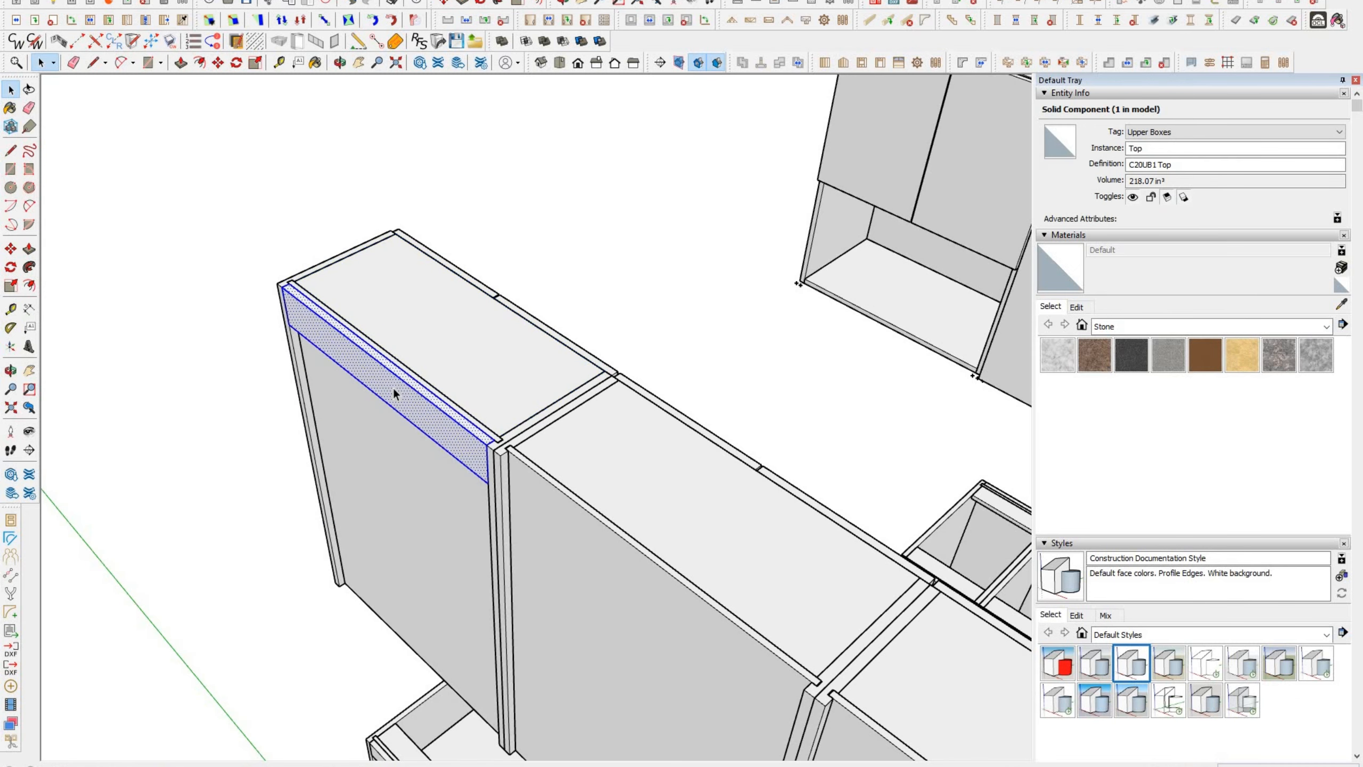
pyautogui.press('g')
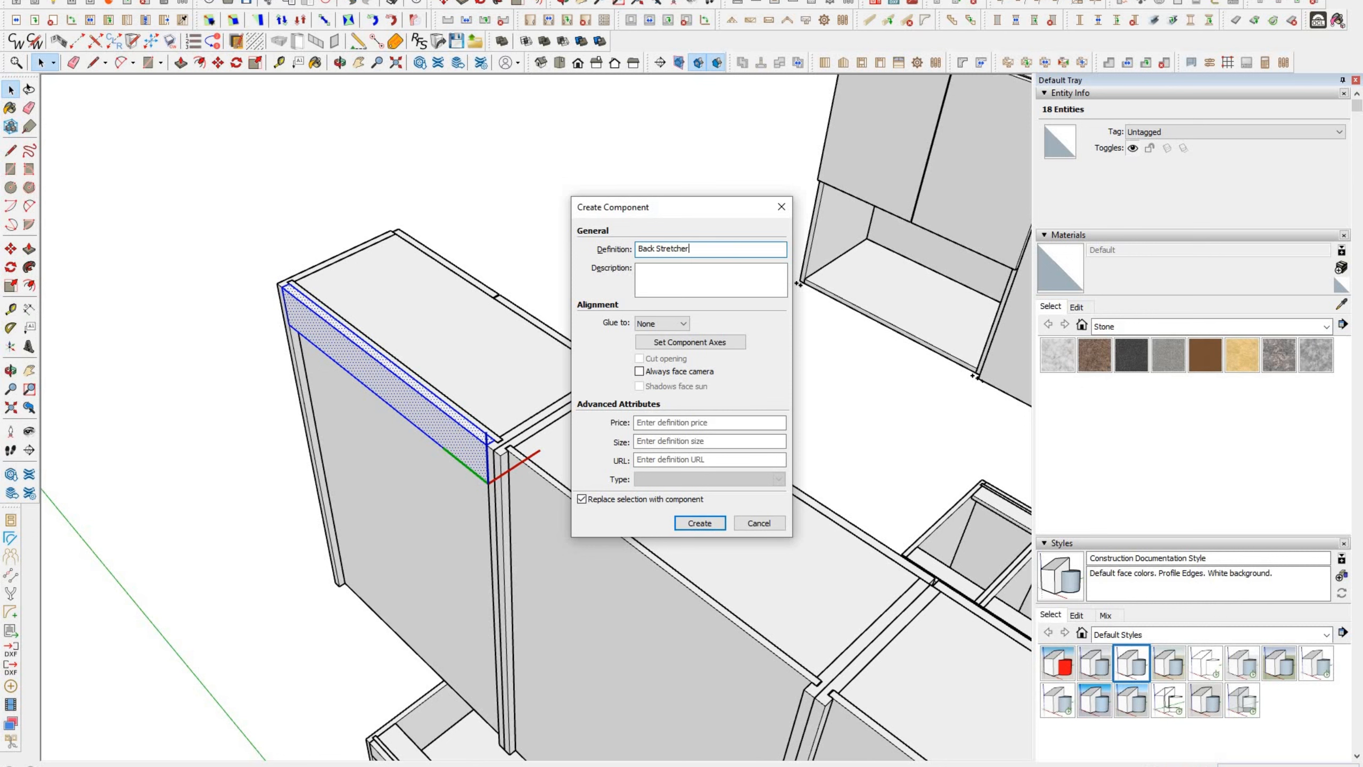
pyautogui.press('Return')
# Step: Convert the stretcher into a protected CabWriter component for cabinet C20U: Box Number 1, sub-type Stretchers, instance name 1
pyautogui.click(171, 43)
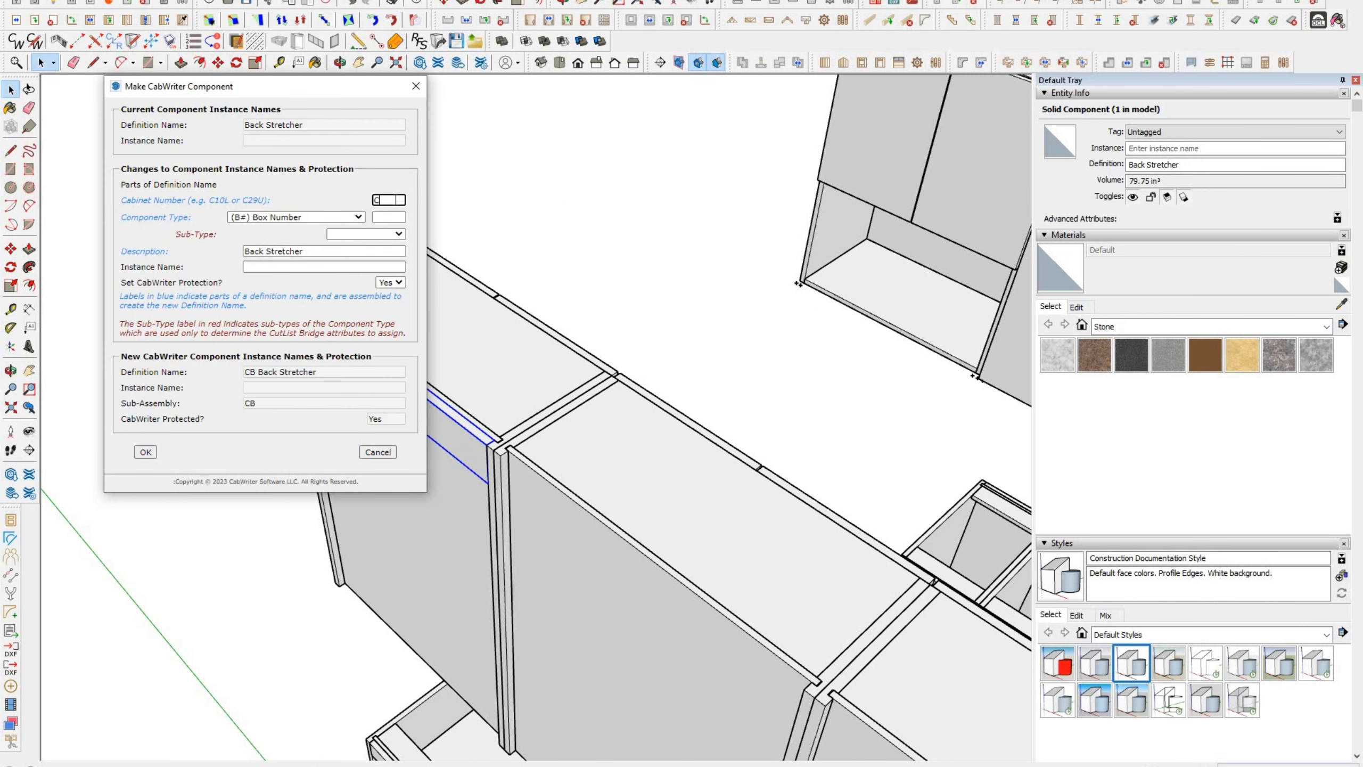
pyautogui.click(390, 217)
pyautogui.write('1')
pyautogui.click(370, 234)
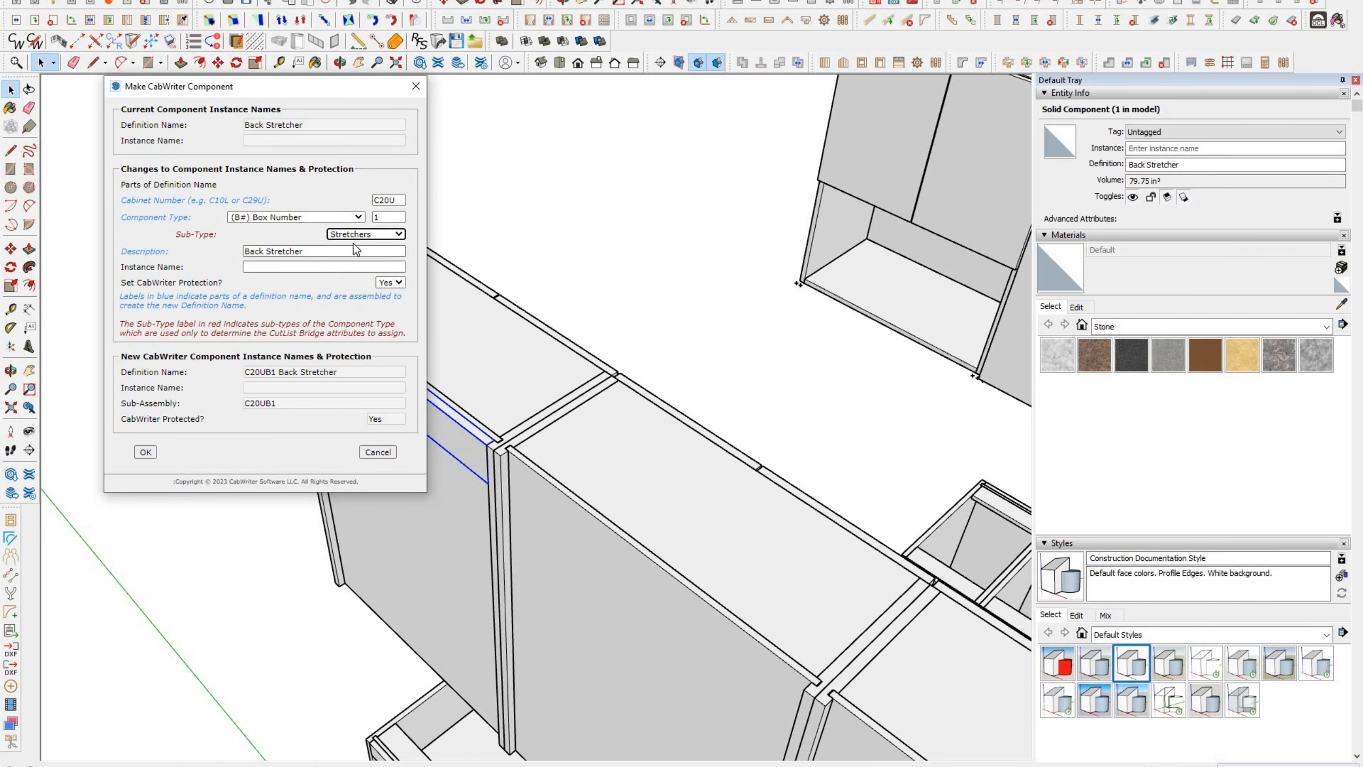
pyautogui.click(146, 452)
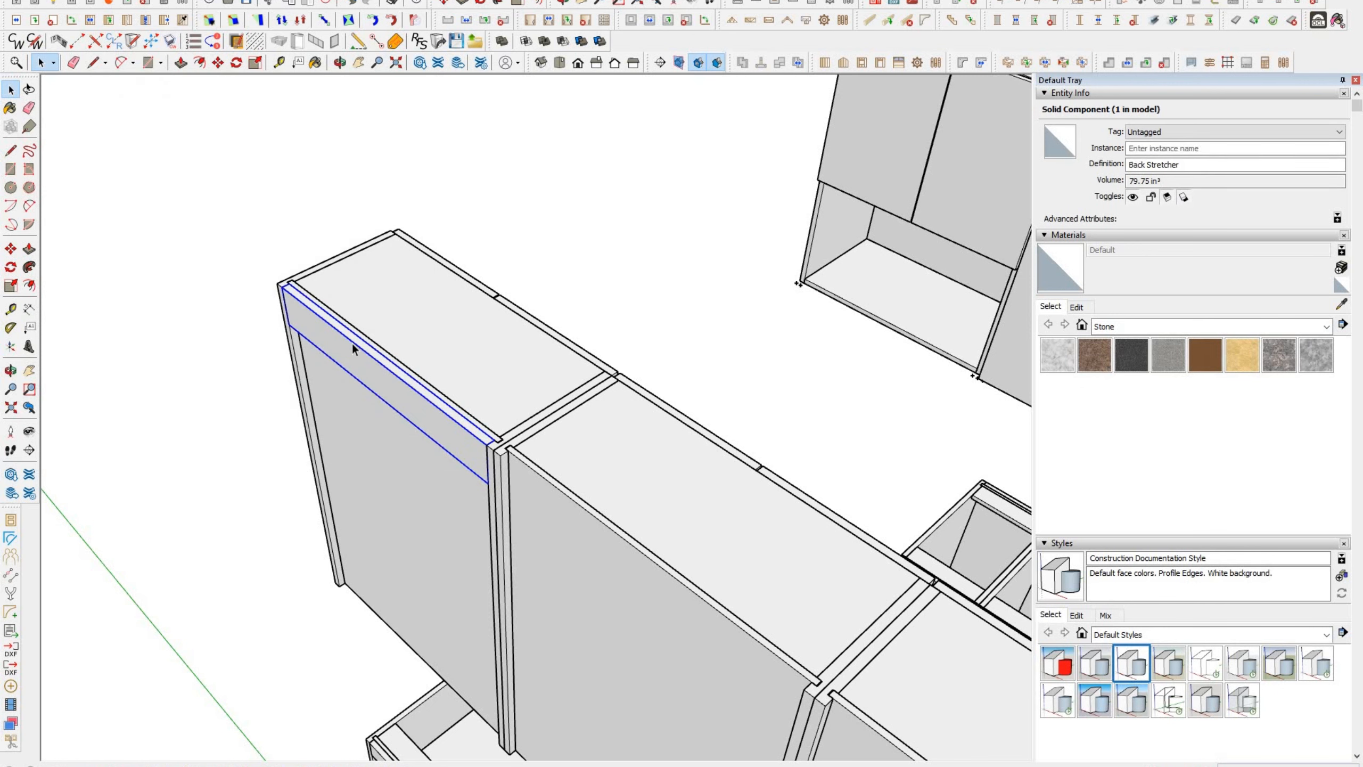
# Step: Copy the C20U back stretcher down to the bottom of the cabinet
pyautogui.press('m')
pyautogui.click(298, 338)
pyautogui.click(335, 579)
pyautogui.press('space')
pyautogui.scroll(-2, 268, 306)
# Step: Copy the C20U stretcher pair three times along the upper run, and delete the pair landing on the deep end cabinet
pyautogui.keyDown('shift'); pyautogui.click(300, 323); pyautogui.keyUp('shift')
pyautogui.scroll(2, 303, 290)
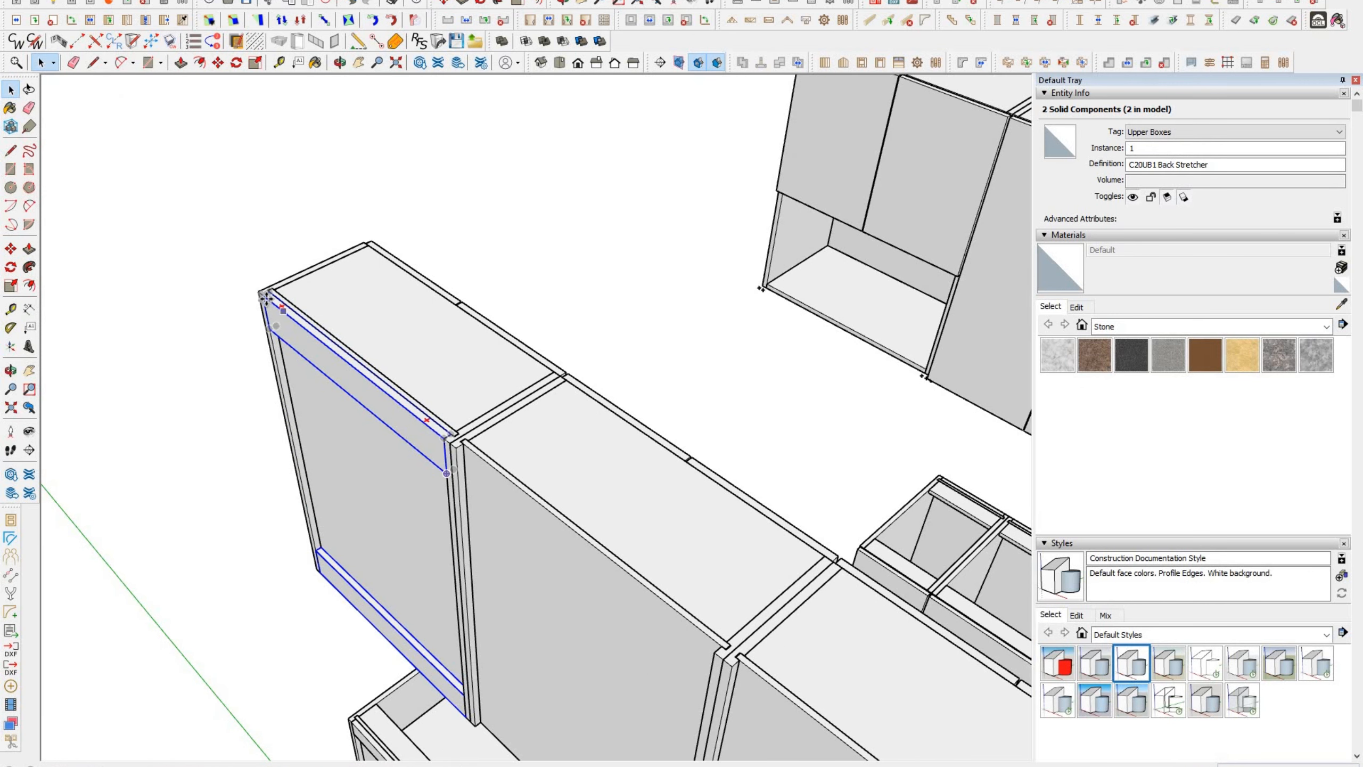
pyautogui.press('m')
pyautogui.press('ctrl')
pyautogui.click(263, 296)
pyautogui.click(447, 424)
pyautogui.write('3x')
pyautogui.scroll(-5, 350, 277)
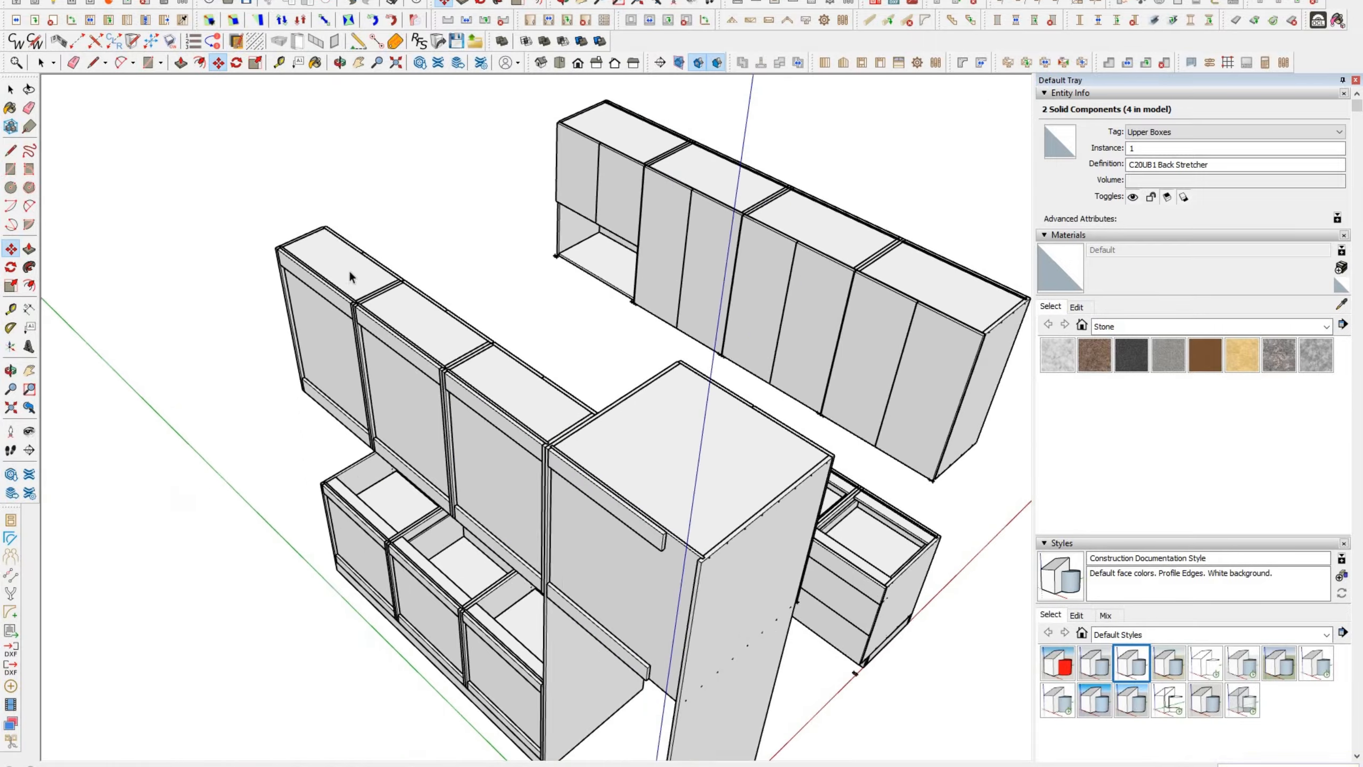
pyautogui.press('space')
pyautogui.click(558, 587)
pyautogui.press('Delete')
# Step: Draw a stretcher profile at the deep end cabinet's upper back corner and Push/Pull it across to the far side panel
pyautogui.scroll(5, 536, 431)
pyautogui.press('r')
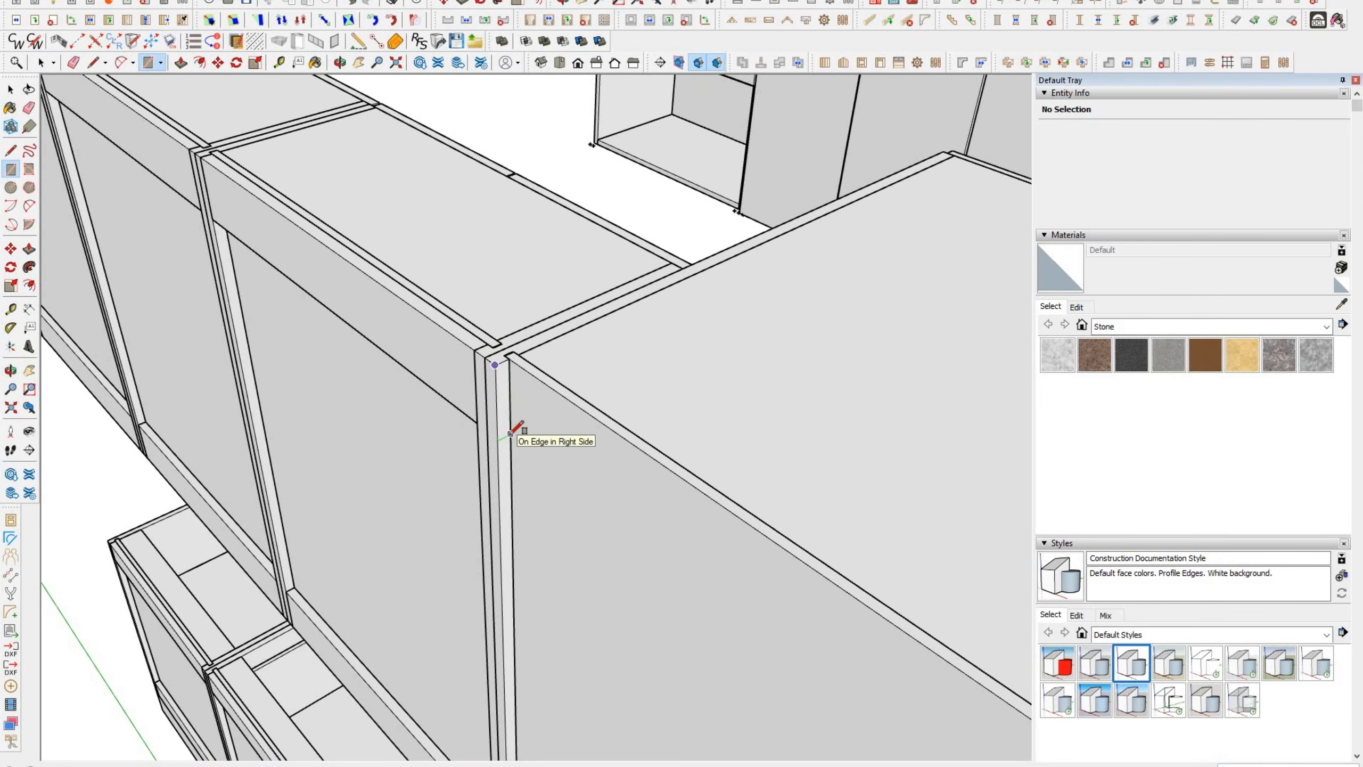
pyautogui.click(510, 434)
pyautogui.press('space')
pyautogui.click(503, 402)
pyautogui.press('p')
pyautogui.scroll(-4, 411, 313)
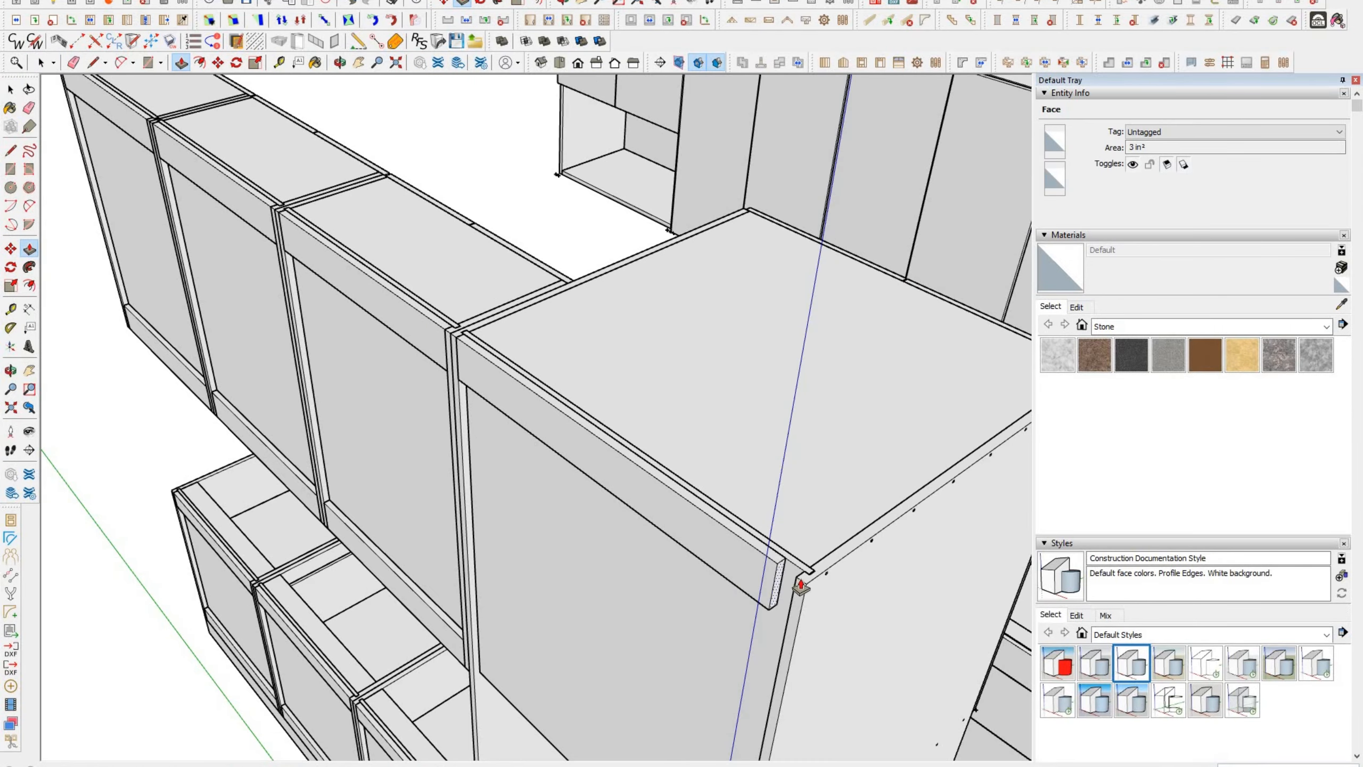
pyautogui.click(800, 588)
# Step: Make the deep end cabinet's new stretcher a component with the definition name Stretcher
pyautogui.press('space')
pyautogui.tripleClick(469, 344)
pyautogui.press('g')
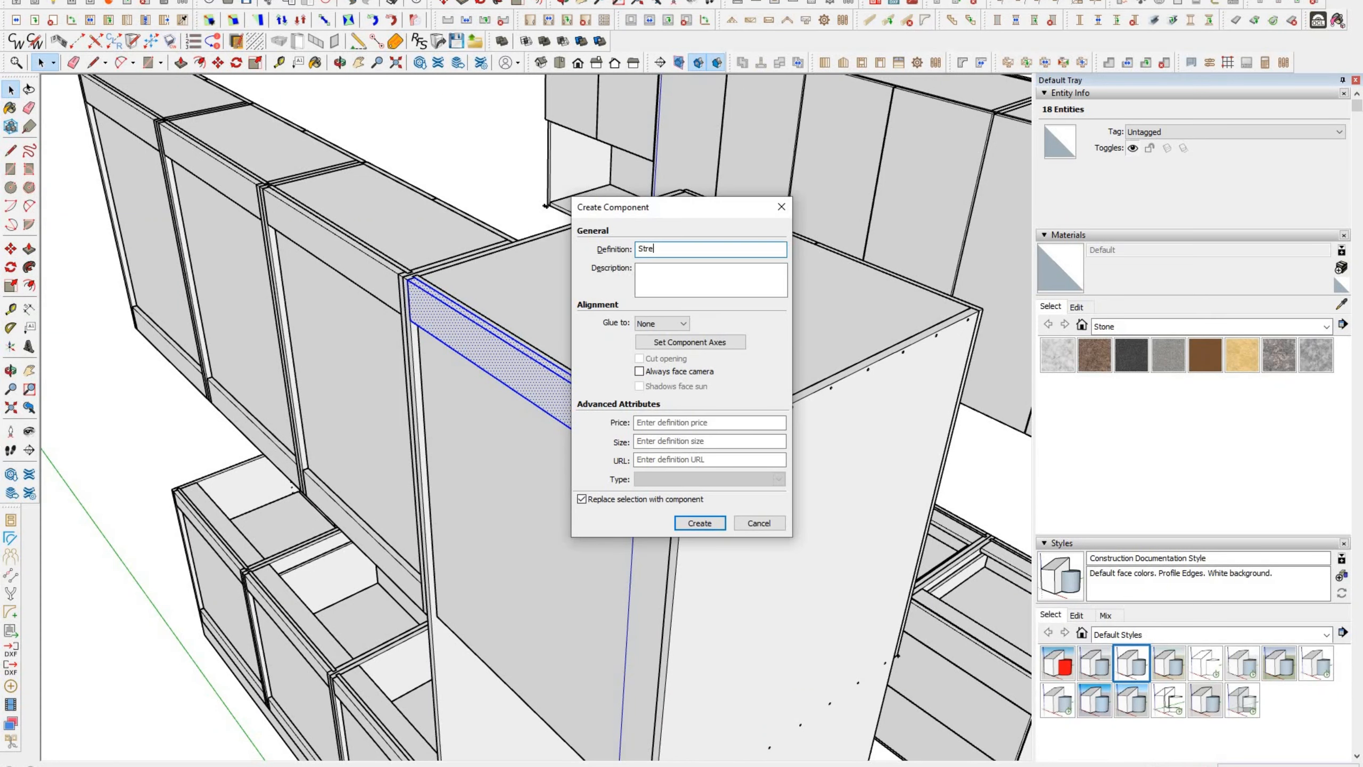
pyautogui.click(697, 522)
# Step: Convert the stretcher into a CabWriter component for cabinet C2U: Box Number 1, sub-type Stretchers, description Back Stretcher, instance name 1
pyautogui.click(522, 375)
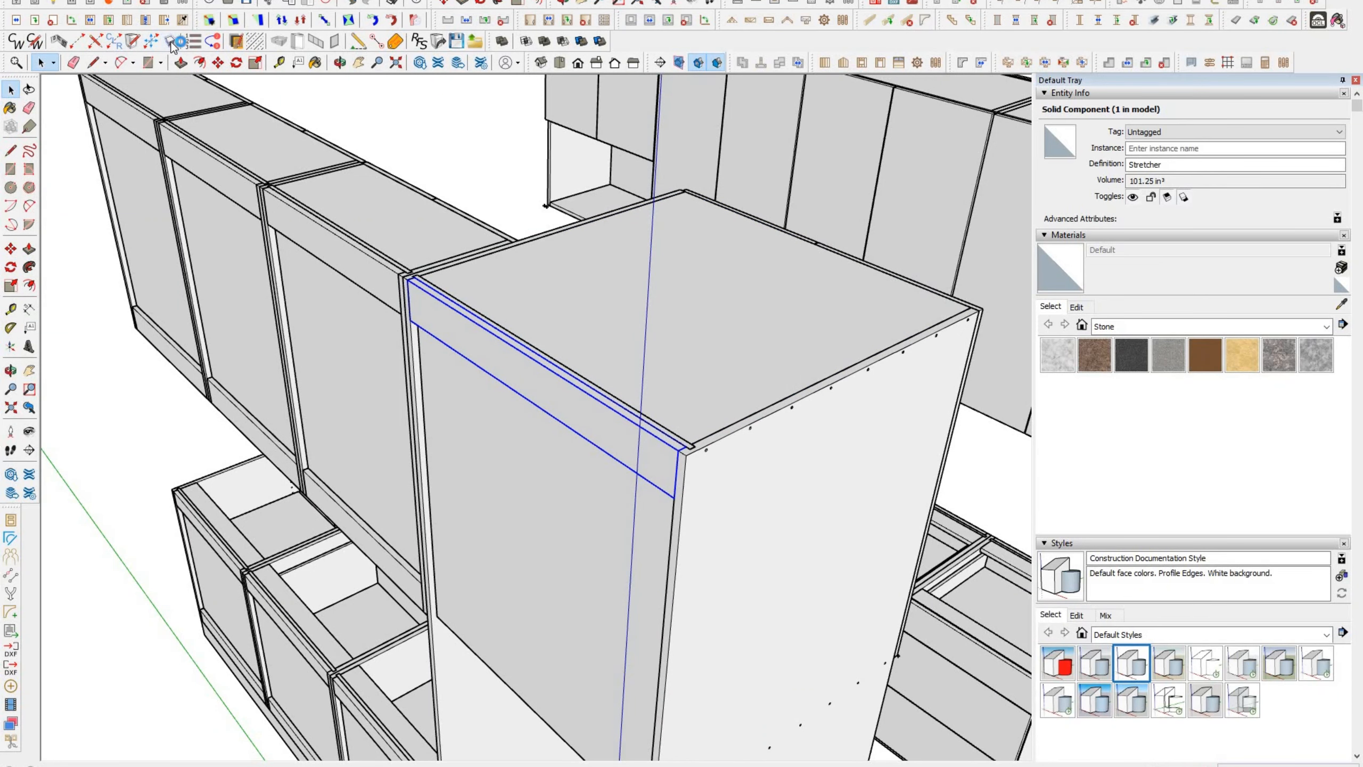
pyautogui.click(299, 217)
pyautogui.click(304, 240)
pyautogui.click(393, 202)
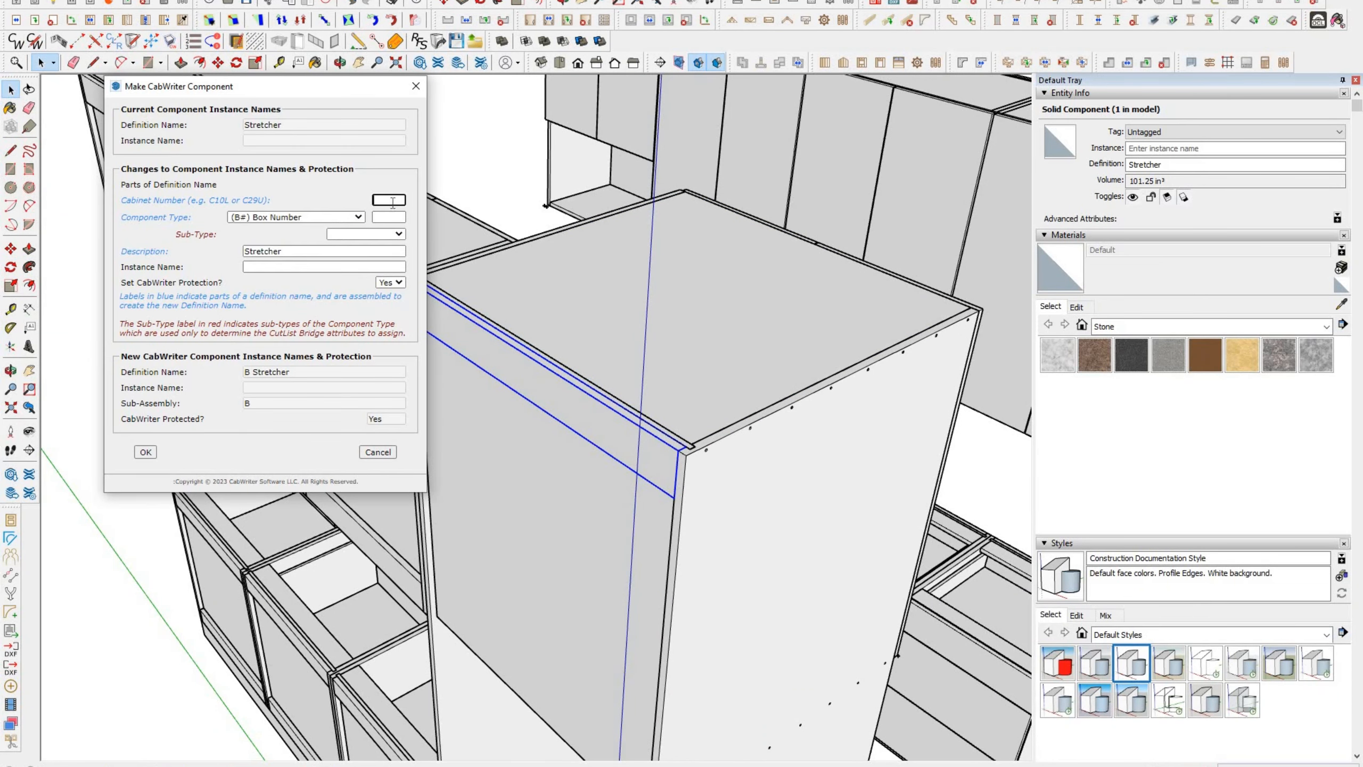
pyautogui.click(380, 234)
pyautogui.click(365, 250)
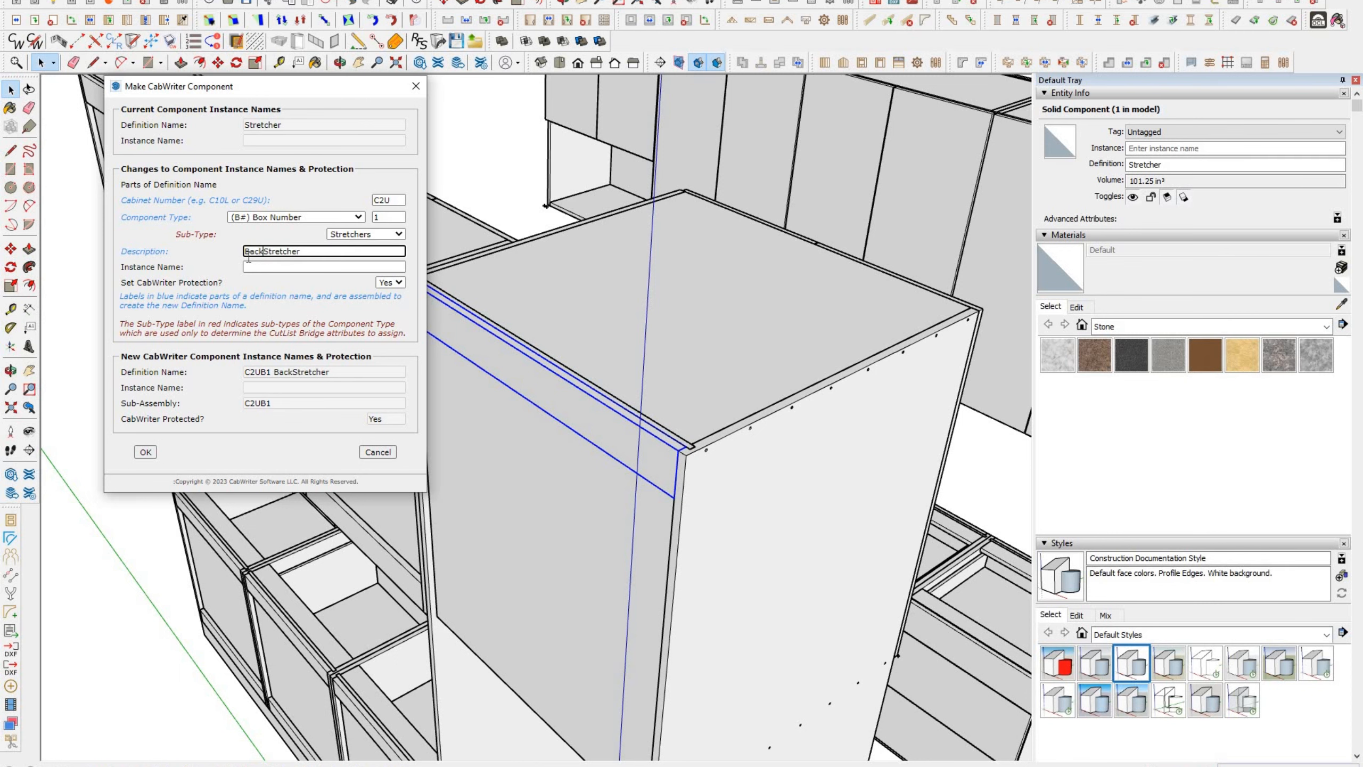
pyautogui.click(144, 454)
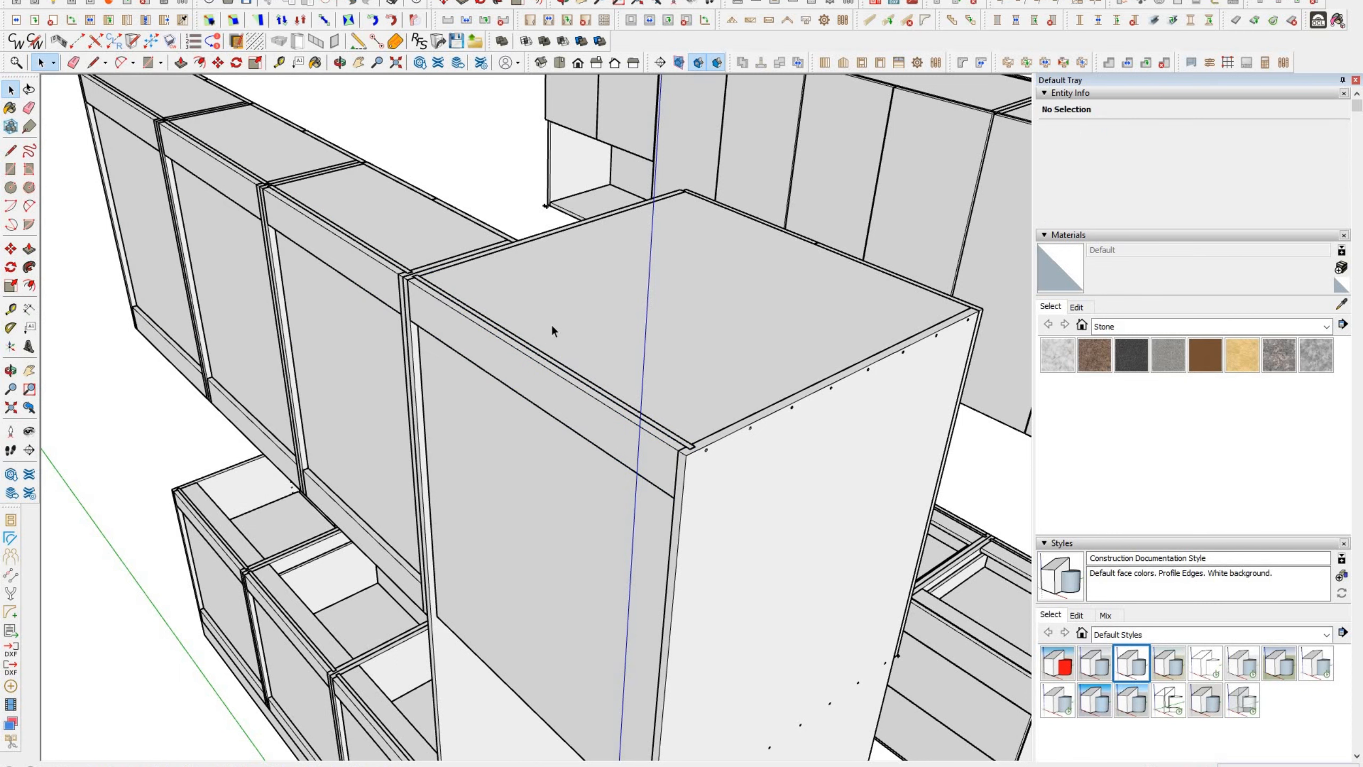
# Step: Copy the C2U back stretcher down to the bottom of the deep upper cabinet
pyautogui.click(551, 324)
pyautogui.scroll(-2, 552, 323)
pyautogui.click(479, 315)
pyautogui.press('m')
pyautogui.moveTo(478, 317); pyautogui.dragTo(456, 210, button='middle')
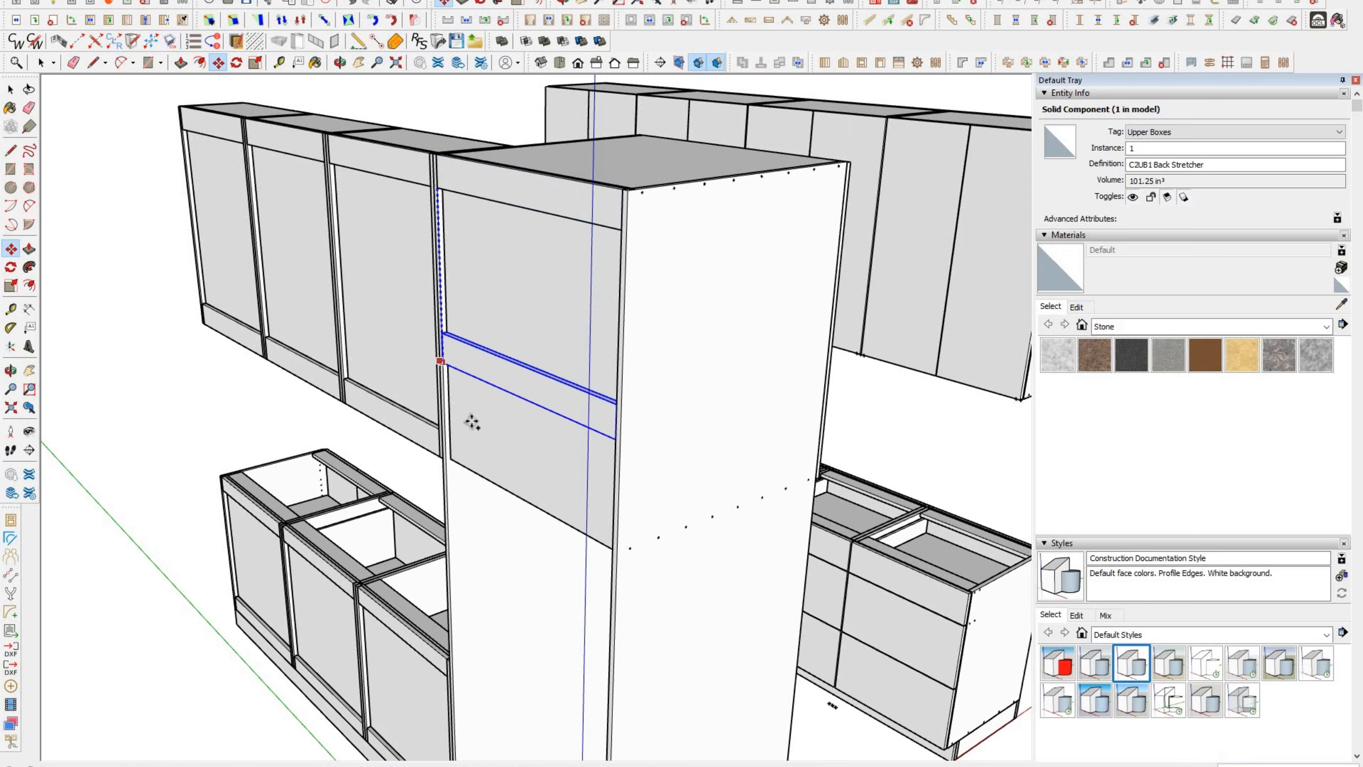
pyautogui.moveTo(471, 422); pyautogui.dragTo(456, 338, button='middle')
pyautogui.click(445, 347)
pyautogui.scroll(-3, 444, 350)
pyautogui.press('space')
# Step: Make the countertops and the Wall, 1, Wall, 2 and Wall, 3 tags visible again
pyautogui.click(423, 393)
pyautogui.moveTo(423, 393); pyautogui.dragTo(738, 303, button='middle')
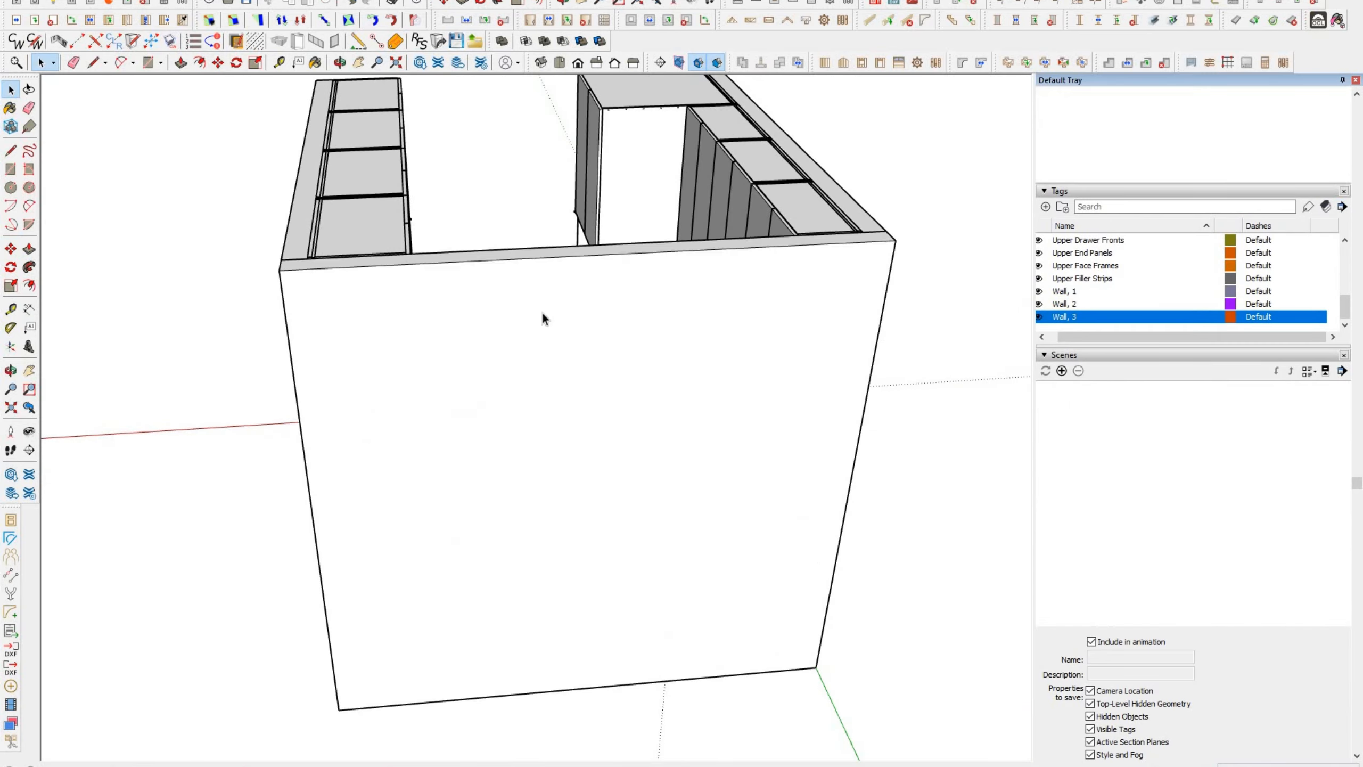
pyautogui.moveTo(541, 313); pyautogui.dragTo(607, 298, button='middle')
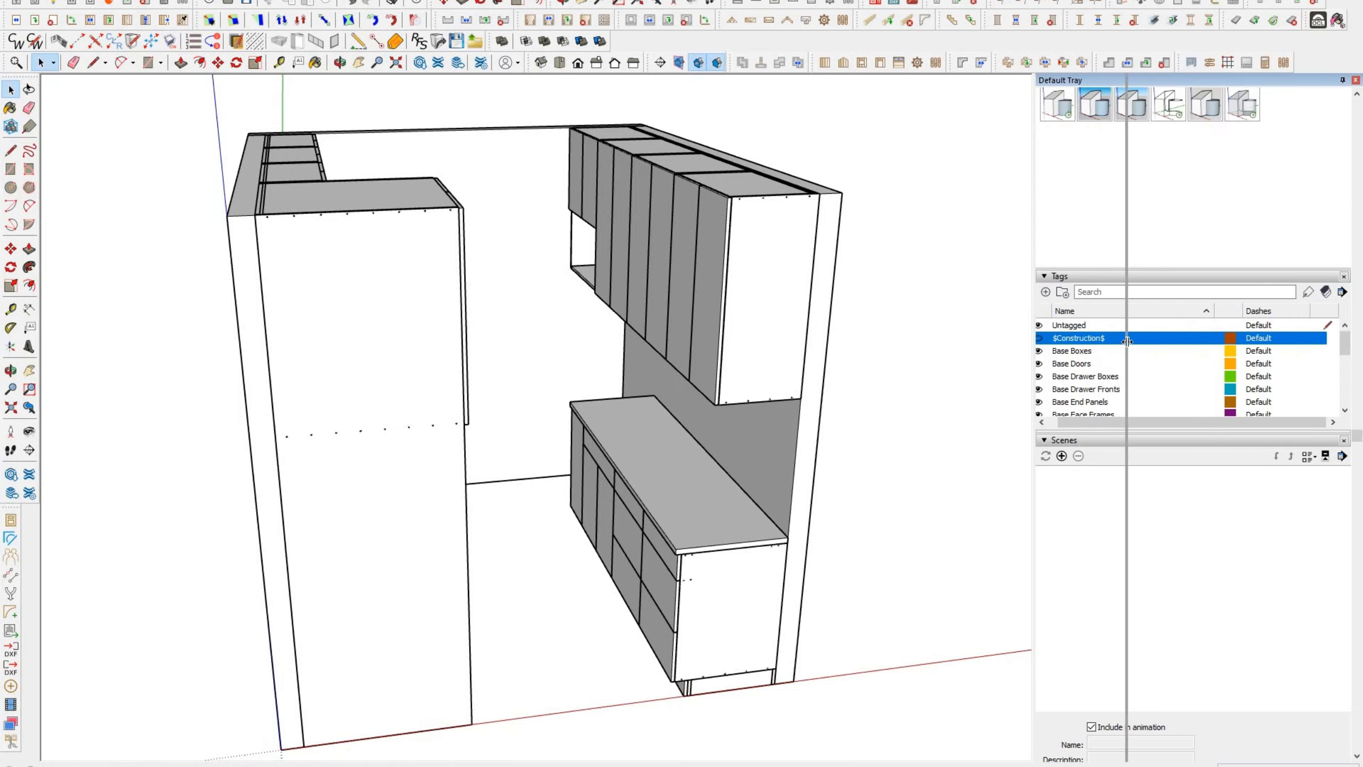
# Step: Widen the modelling area and examine the assembled kitchen with its walls and countertops from several sides
pyautogui.moveTo(1127, 341); pyautogui.dragTo(1127, 341)
pyautogui.scroll(-2, 671, 430)
pyautogui.moveTo(720, 435)
pyautogui.mouseDown(button='middle')
pyautogui.moveTo(554, 454)
pyautogui.moveTo(725, 419)
pyautogui.mouseUp(button='middle')
pyautogui.scroll(3, 483, 408)
pyautogui.moveTo(483, 408); pyautogui.dragTo(493, 350, button='middle')
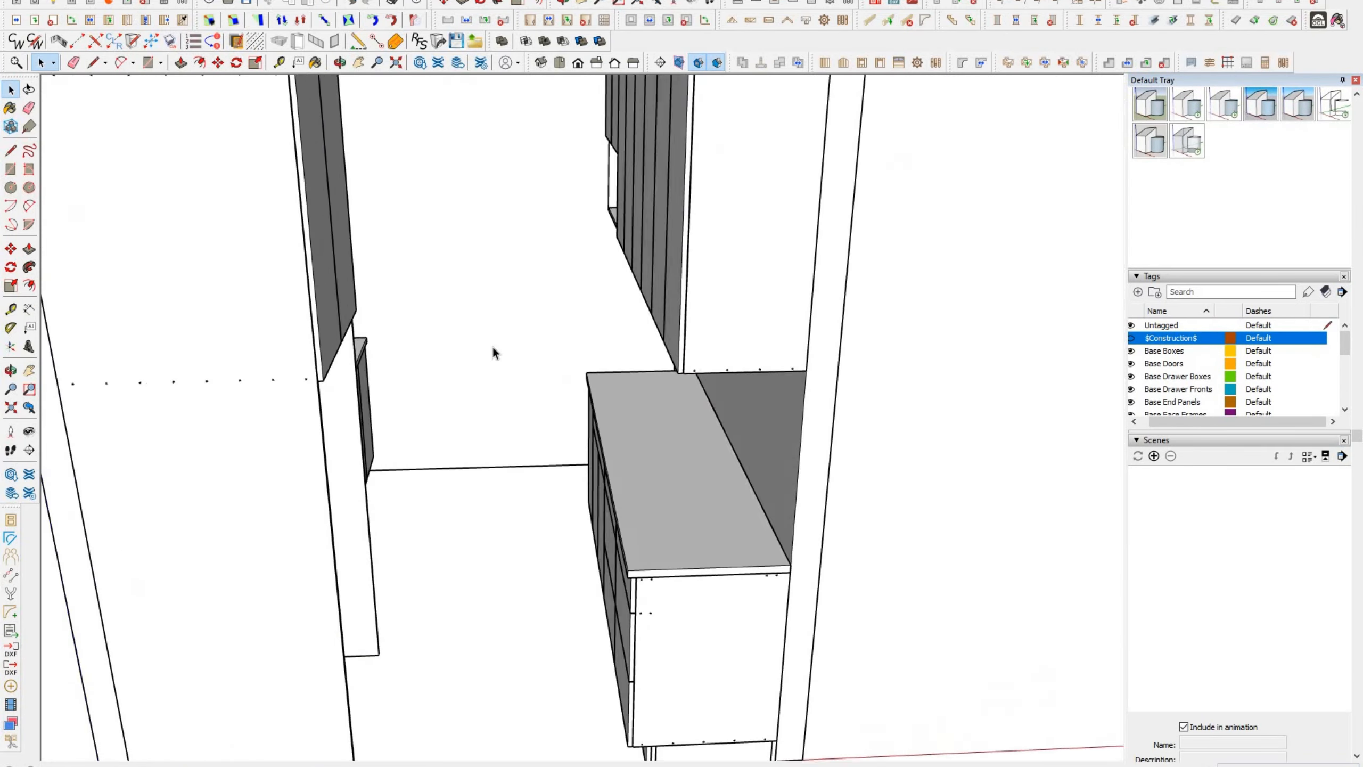
pyautogui.scroll(-5, 492, 350)
pyautogui.click(1132, 402)
pyautogui.moveTo(806, 366); pyautogui.dragTo(244, 348, button='middle')
pyautogui.scroll(3, 698, 462)
# Step: Hide the Wall, 1, Wall, 2 and Wall, 3 tags to expose the cabinet backs
pyautogui.moveTo(698, 473); pyautogui.dragTo(419, 499, button='middle')
pyautogui.scroll(-2, 498, 468)
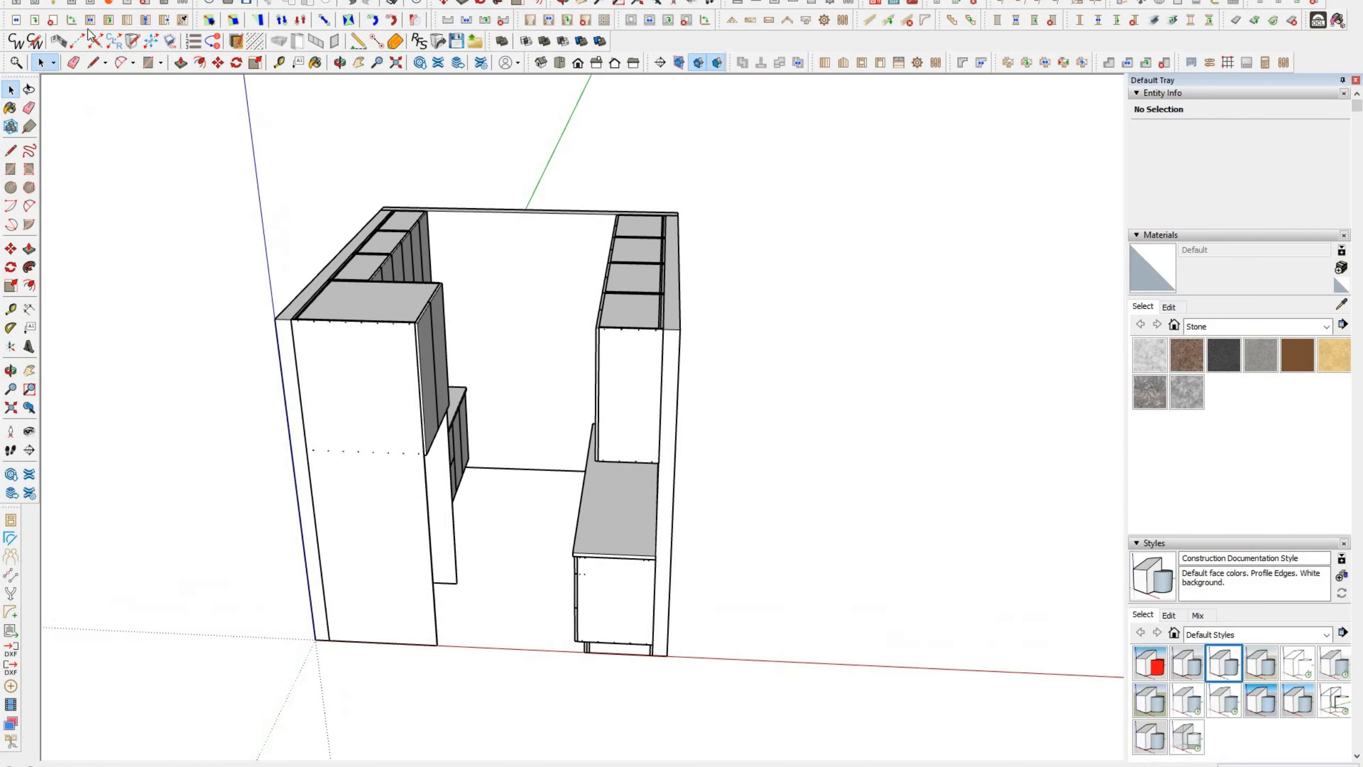
pyautogui.moveTo(364, 236); pyautogui.dragTo(322, 223, button='middle')
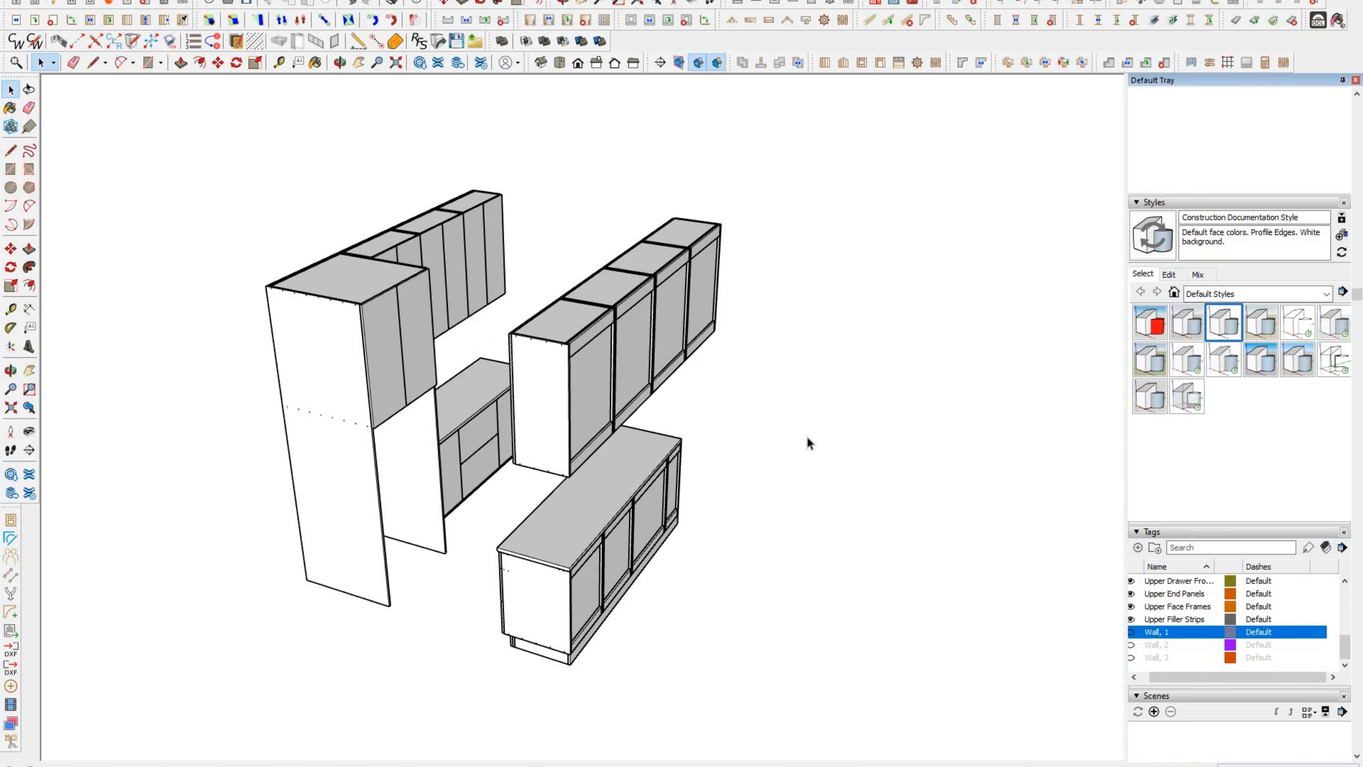
# Step: Make Counter Top 2 a protected CabWriter component: cabinet number C7L, type (CP) Custom Part and instance name 1
pyautogui.scroll(5, 493, 411)
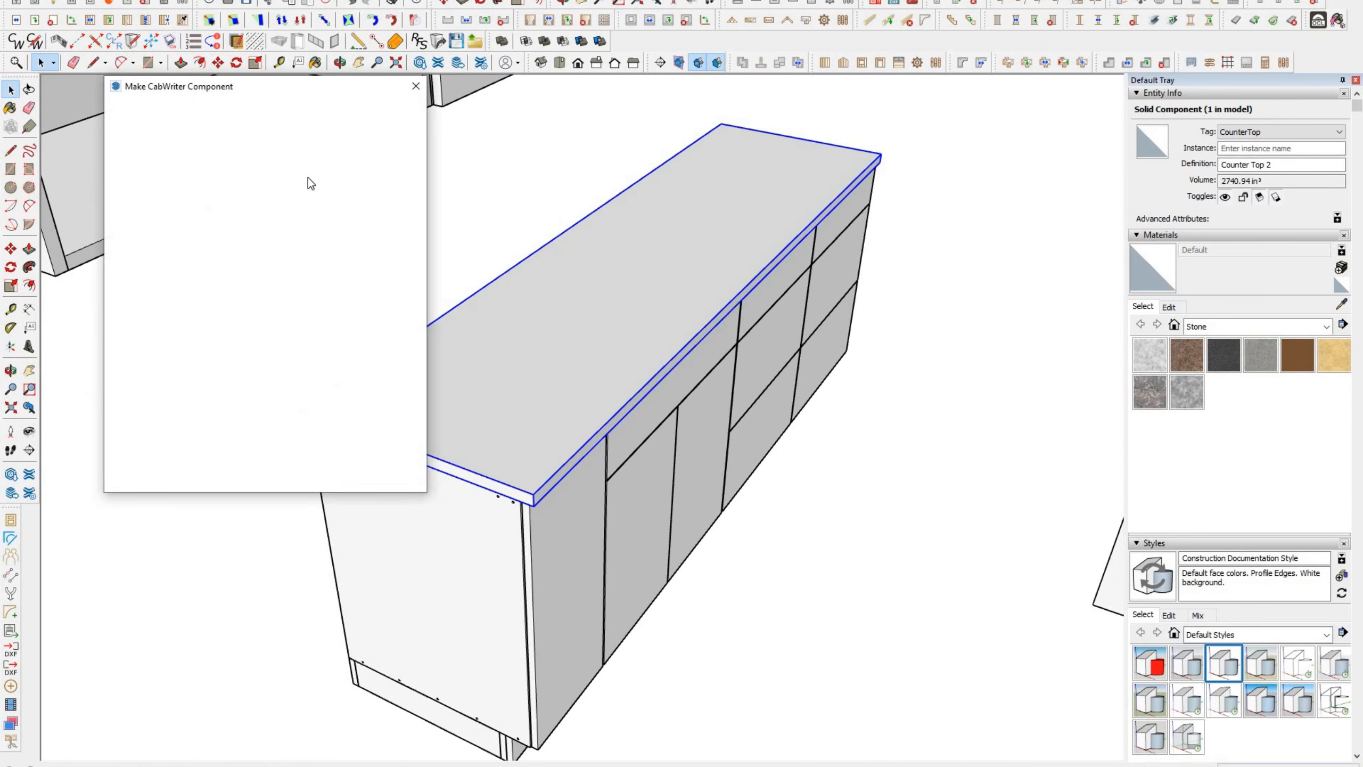
pyautogui.click(305, 216)
pyautogui.click(284, 327)
pyautogui.click(385, 202)
pyautogui.write('C7L')
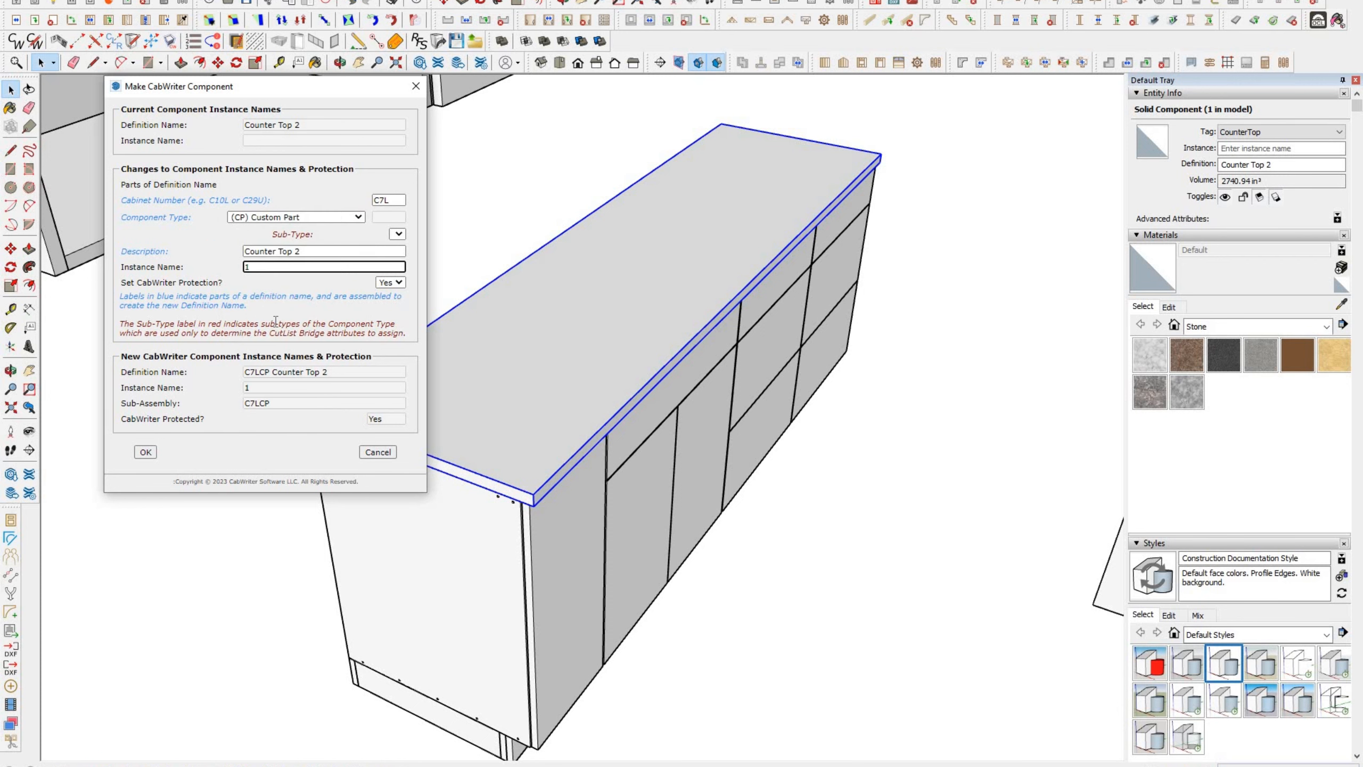
pyautogui.click(145, 451)
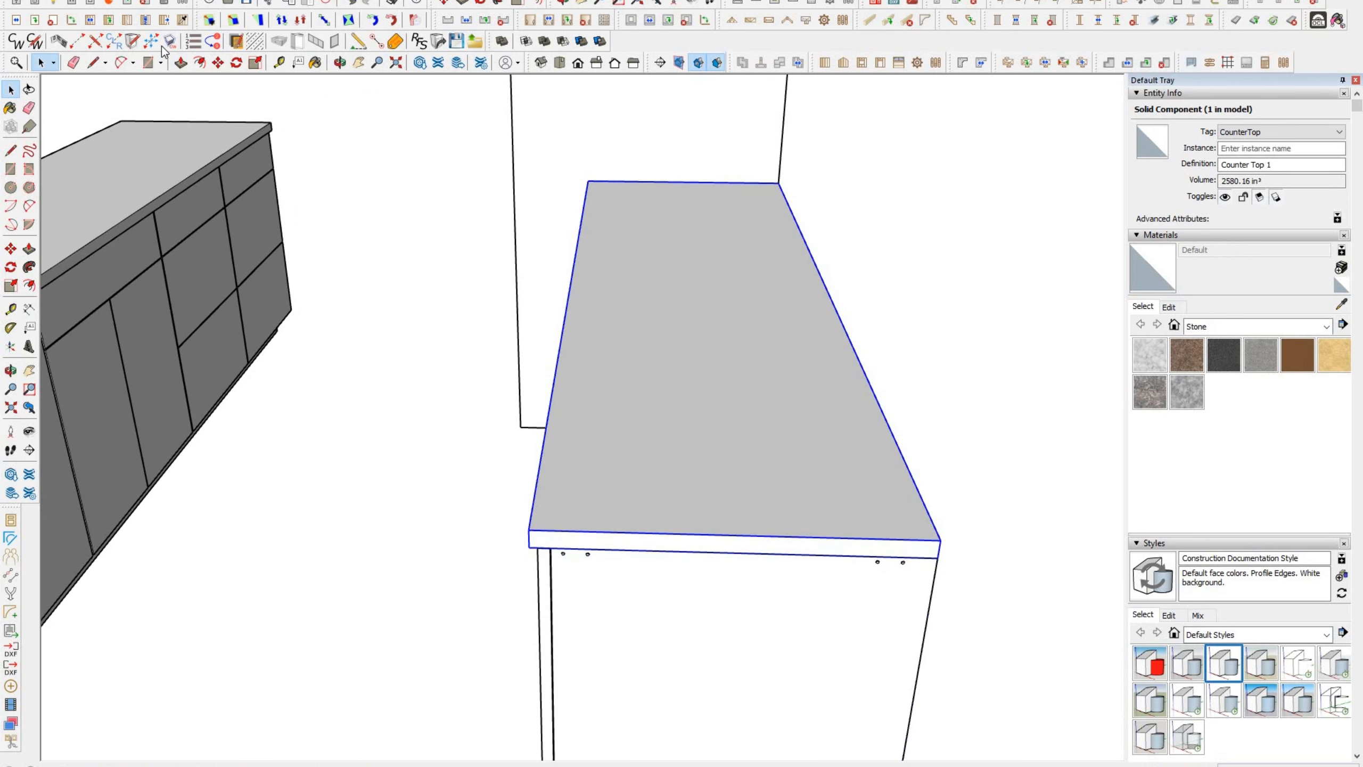
# Step: Convert Counter Top 1 into a CabWriter component and assign a sheet good material to both countertops
pyautogui.click(162, 46)
pyautogui.click(145, 452)
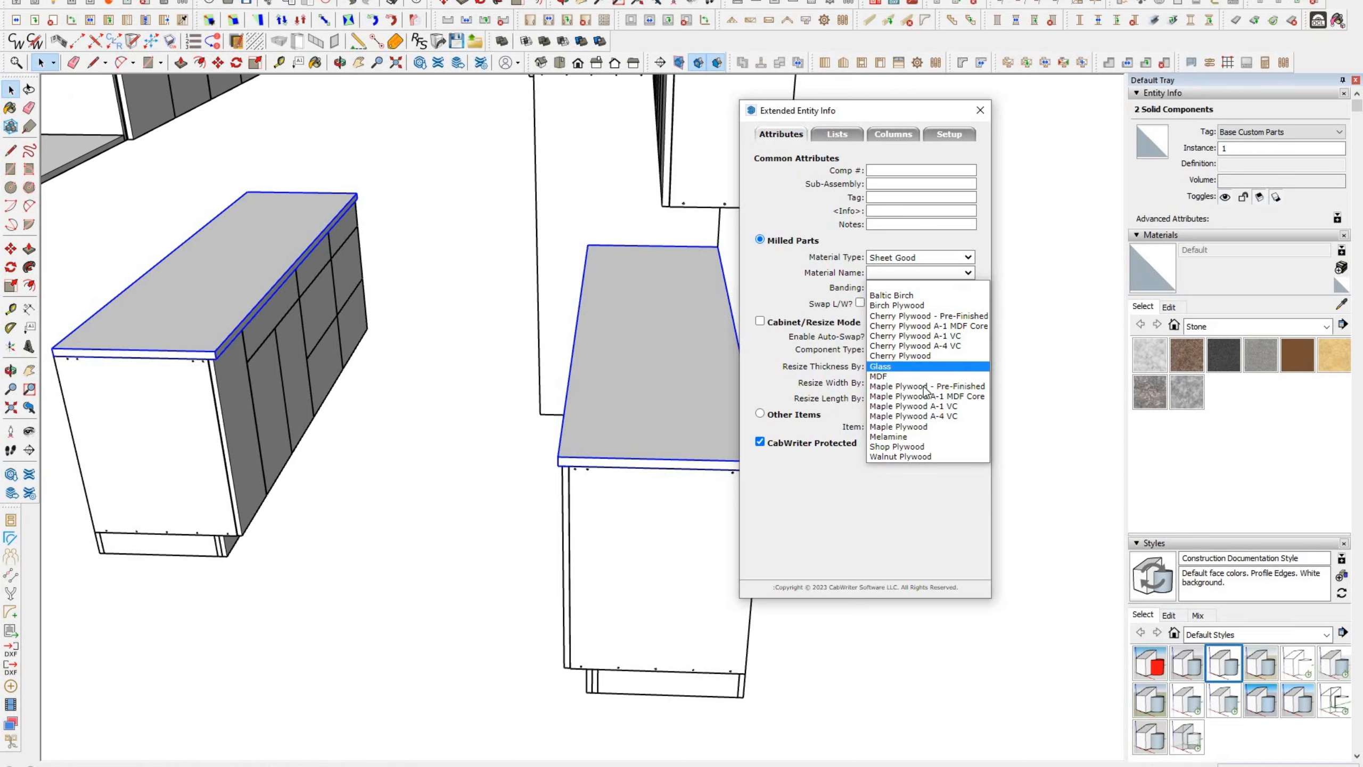
pyautogui.click(925, 392)
pyautogui.click(980, 111)
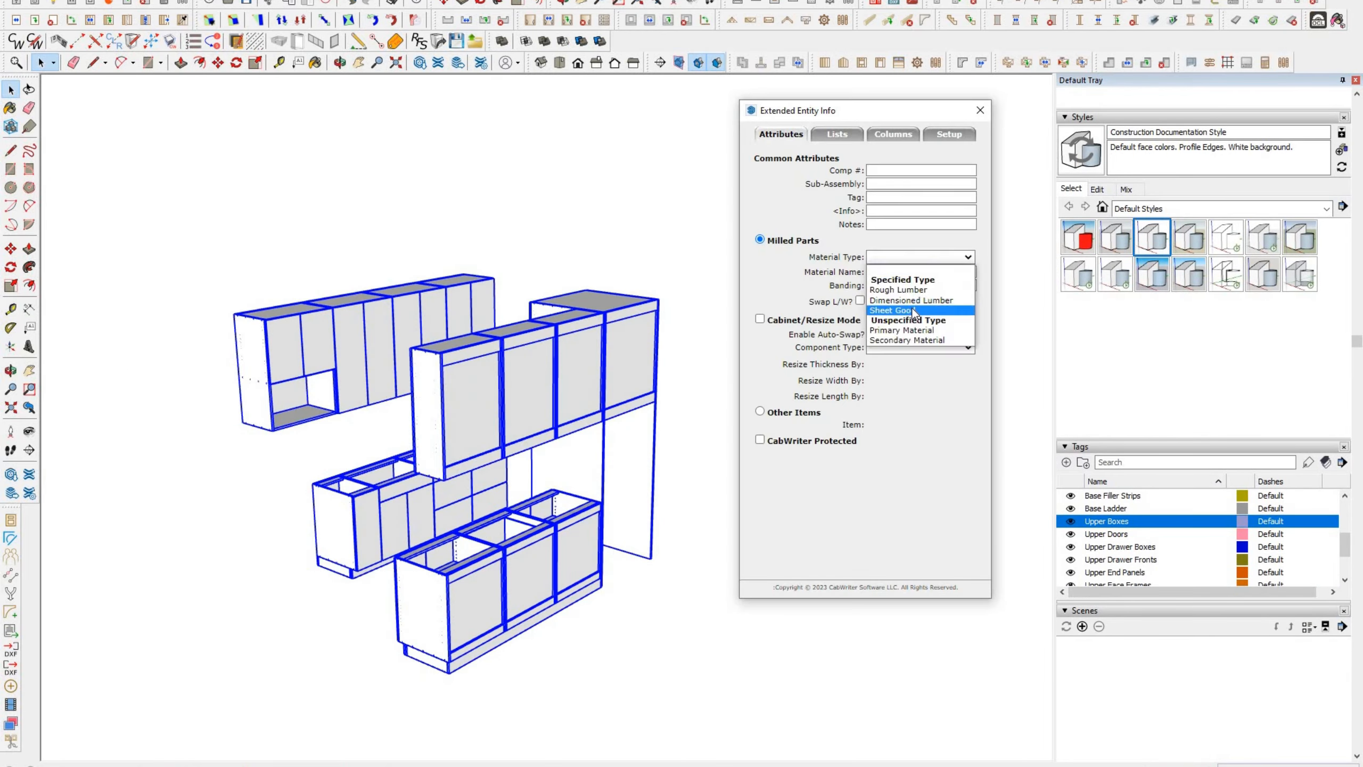
# Step: Set the selected cabinets' material type to Sheet Good and look through the available material names and the CabWriter material settings
pyautogui.click(914, 310)
pyautogui.click(920, 272)
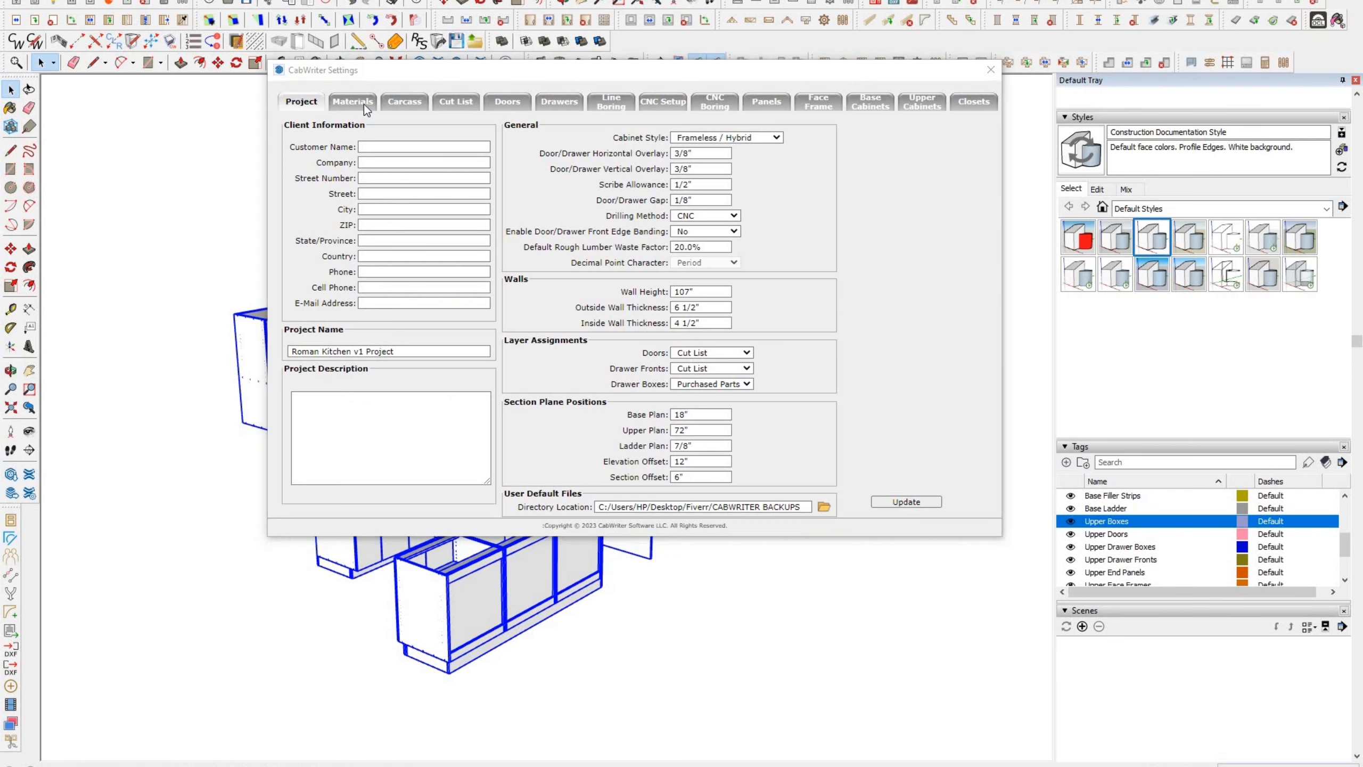
pyautogui.click(353, 102)
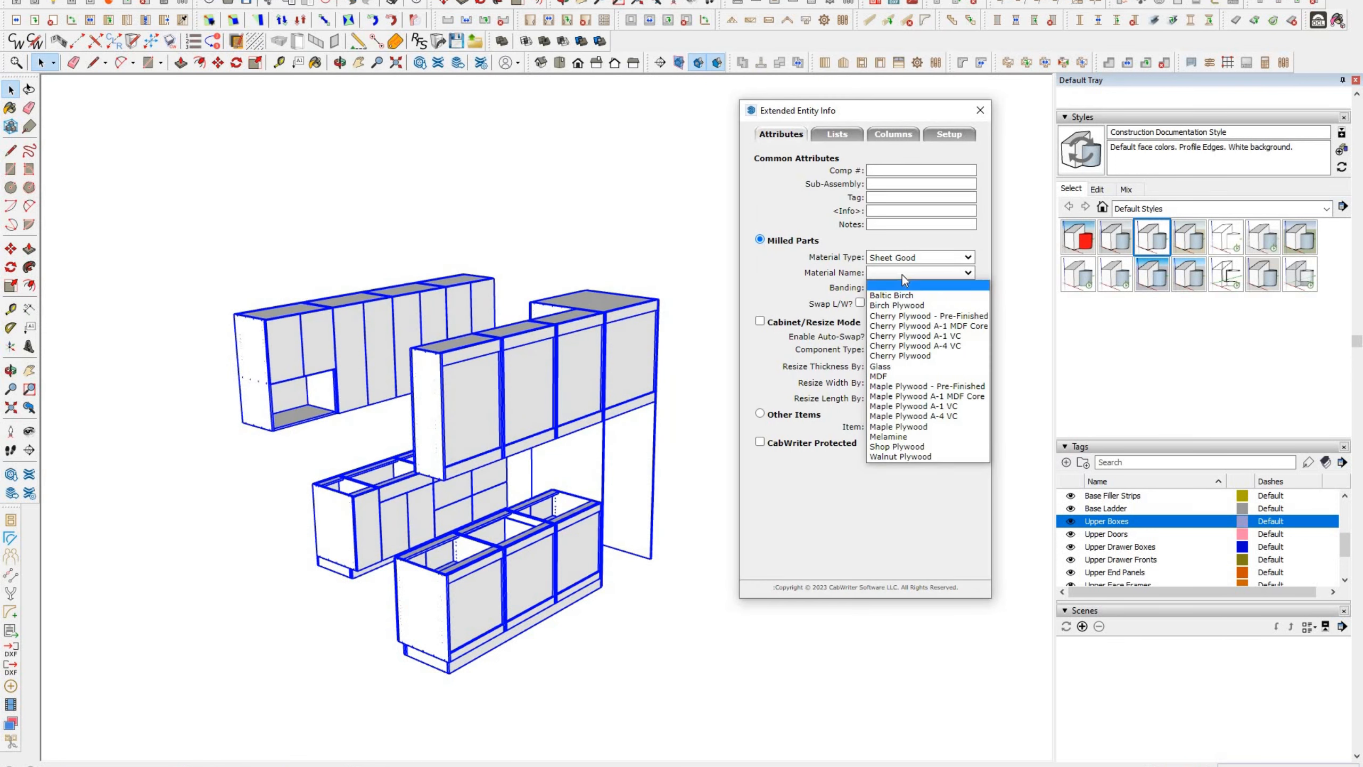
pyautogui.click(902, 275)
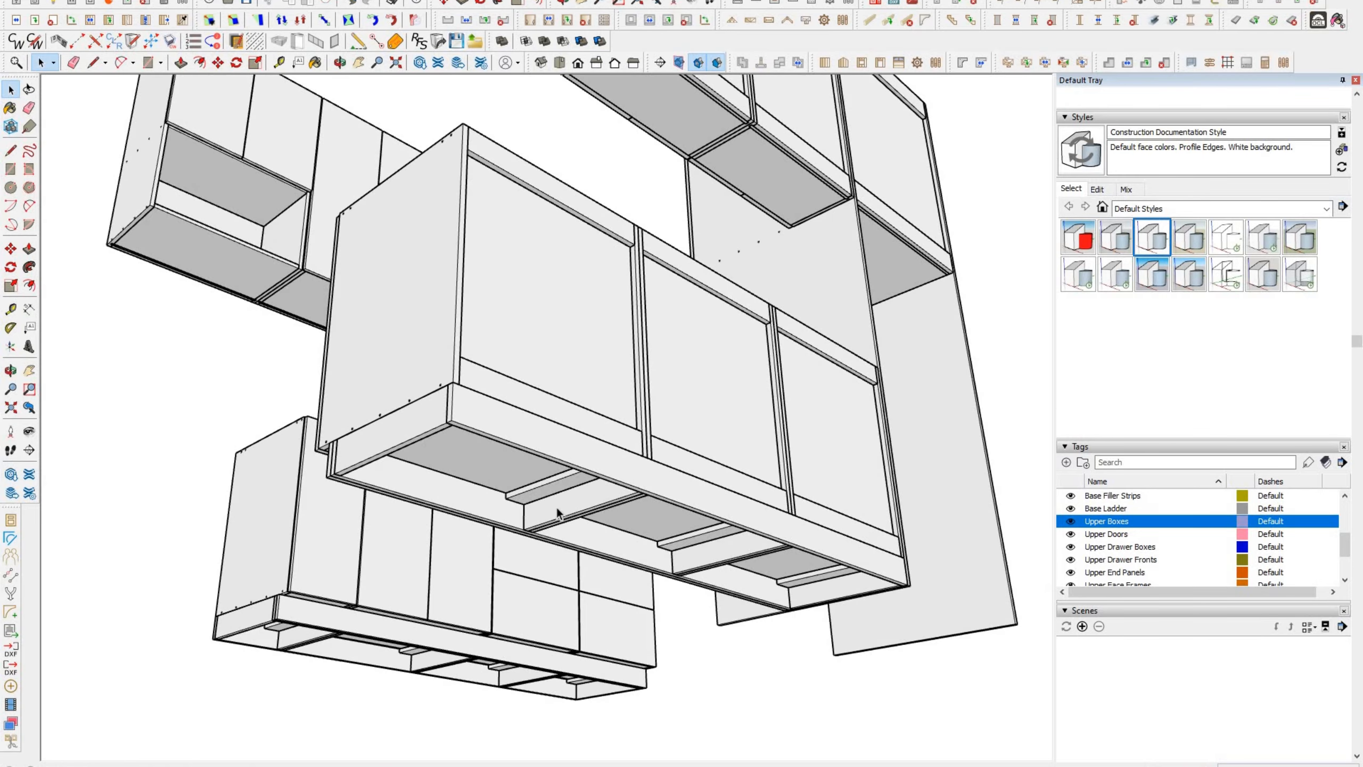
# Step: Hide the upper cabinet tags and examine the base cabinets and their toe-kick frames from below
pyautogui.click(1071, 534)
pyautogui.scroll(-3, 1104, 491)
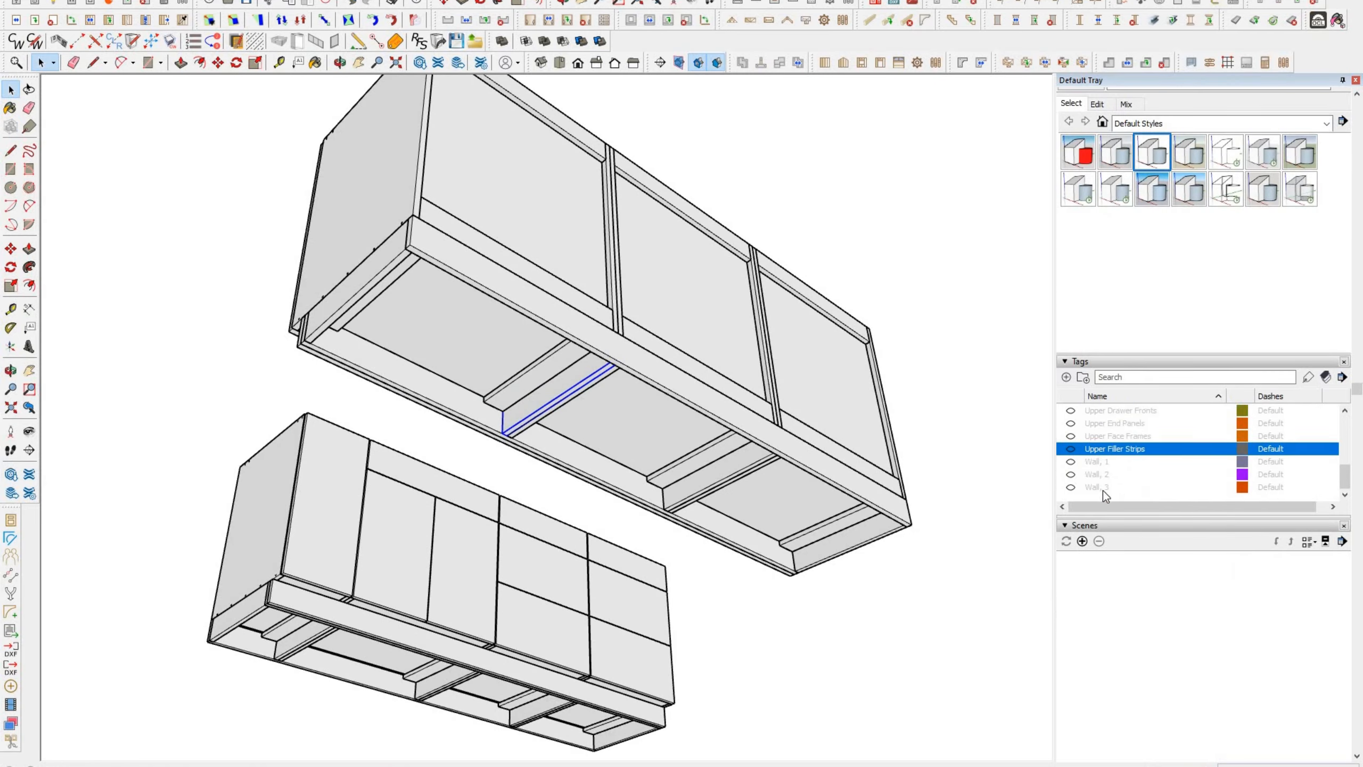
pyautogui.click(1071, 478)
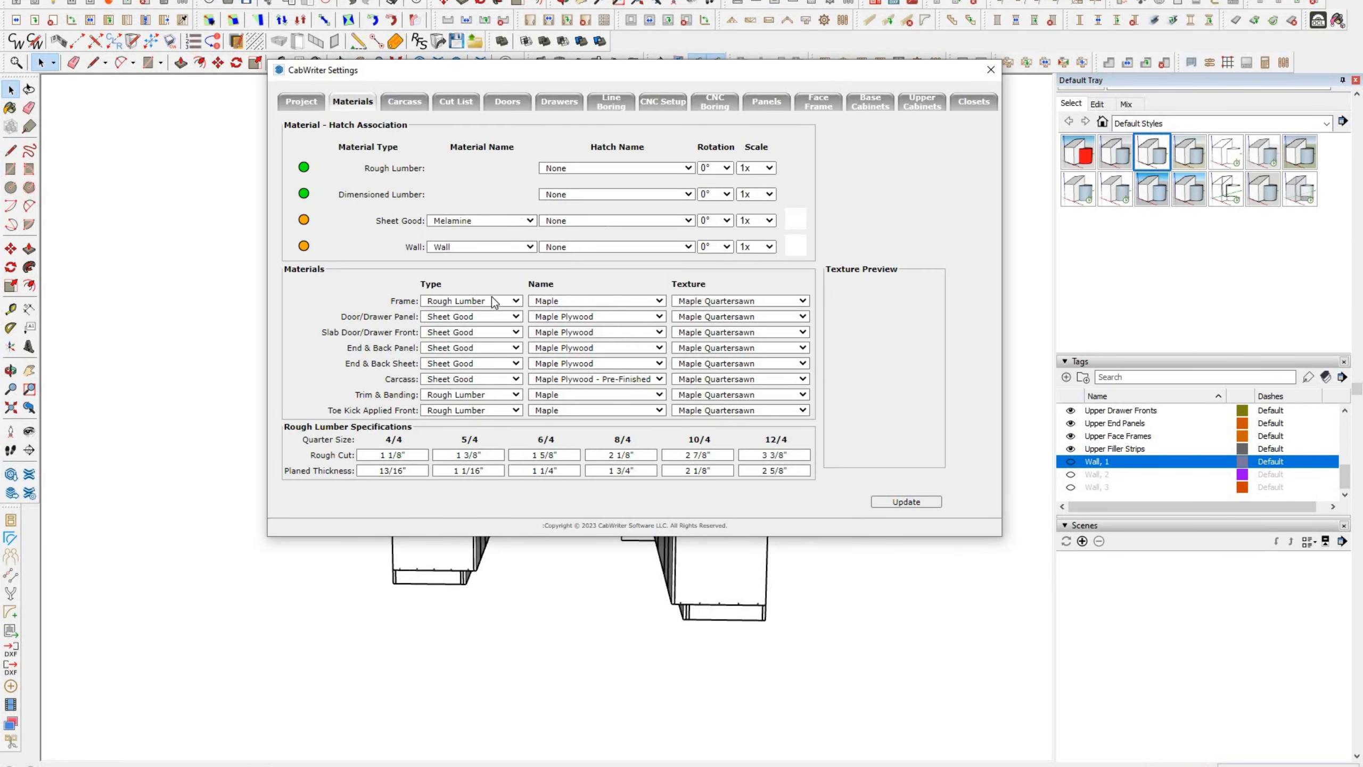
# Step: Associate the Basketweave hatch with the Shop Plywood sheet good in the CabWriter material settings
pyautogui.click(528, 219)
pyautogui.click(590, 226)
pyautogui.click(588, 220)
pyautogui.click(594, 252)
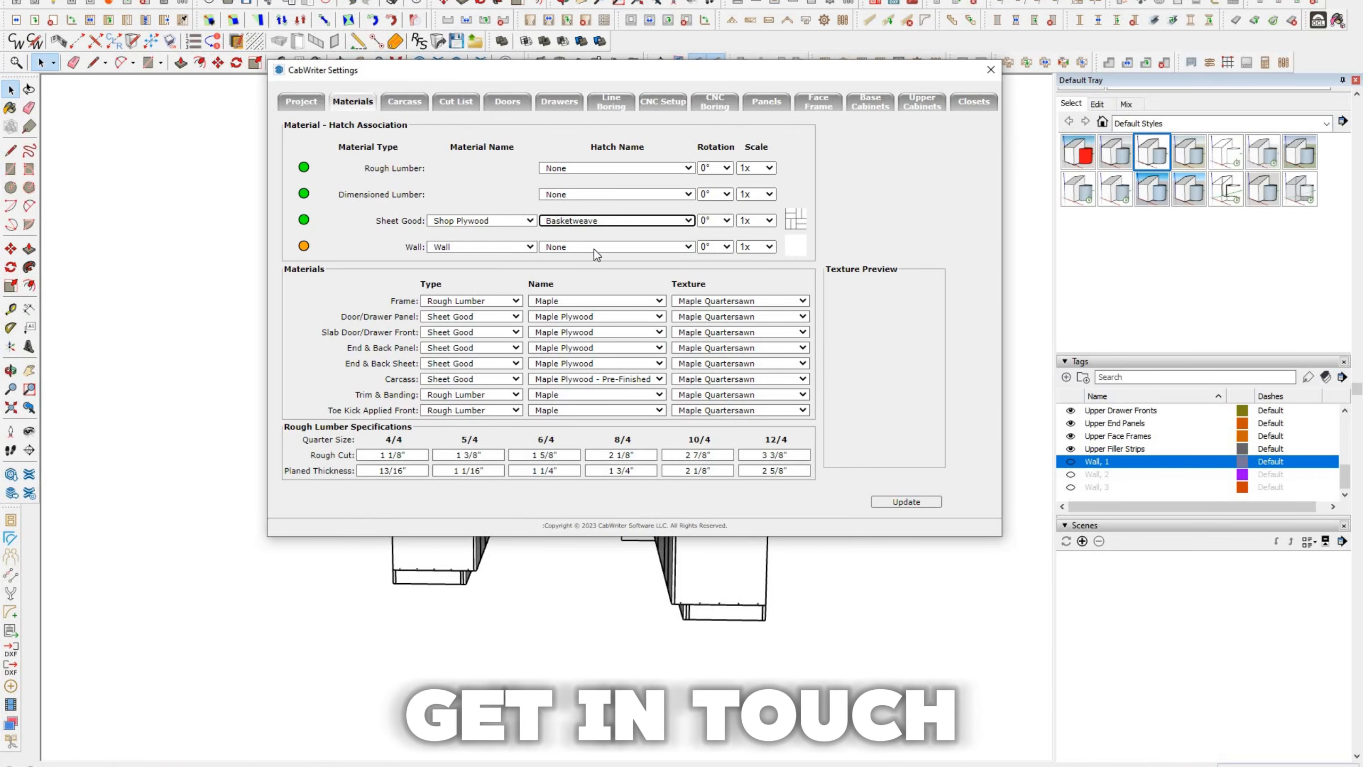
pyautogui.click(991, 70)
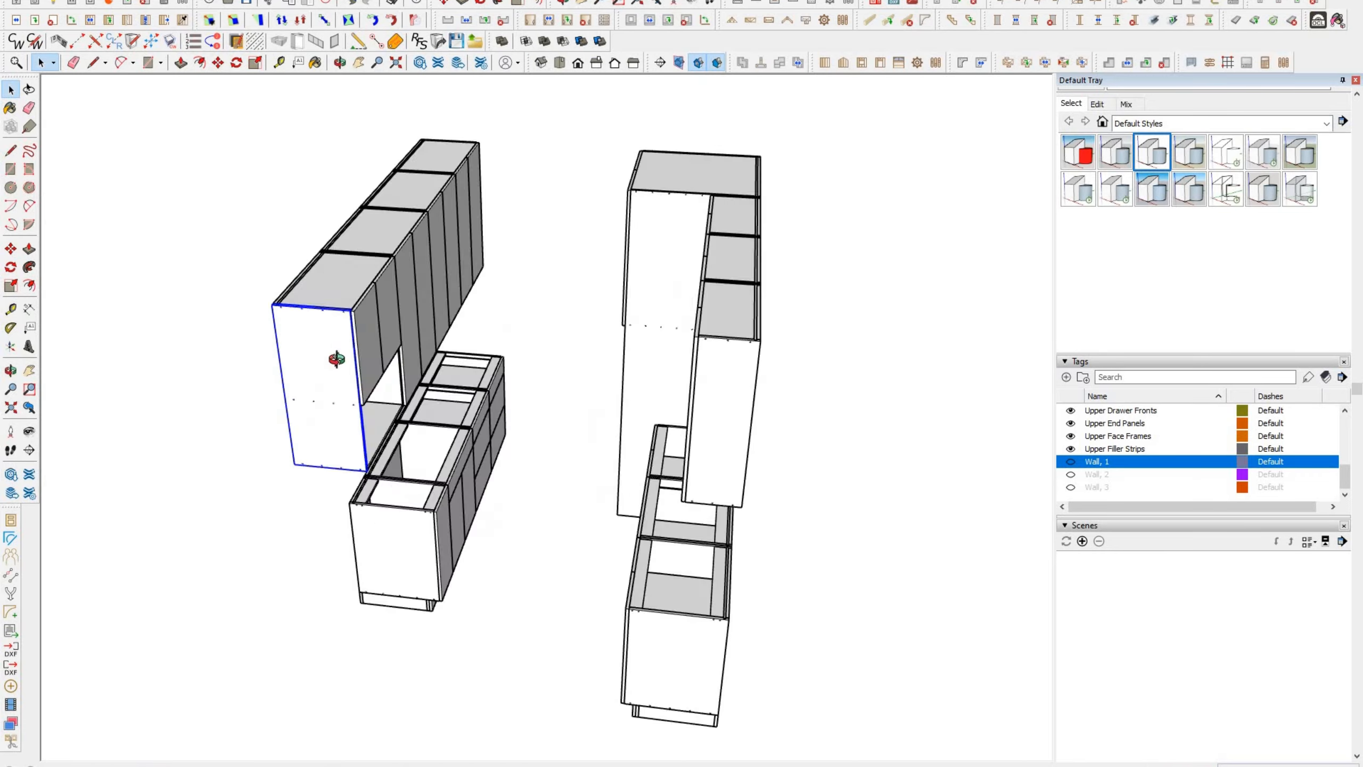
# Step: Generate the CabWriter documentation scenes, assigning the doors, drawer fronts and drawer boxes to the DXF scene
pyautogui.moveTo(335, 356); pyautogui.dragTo(568, 264)
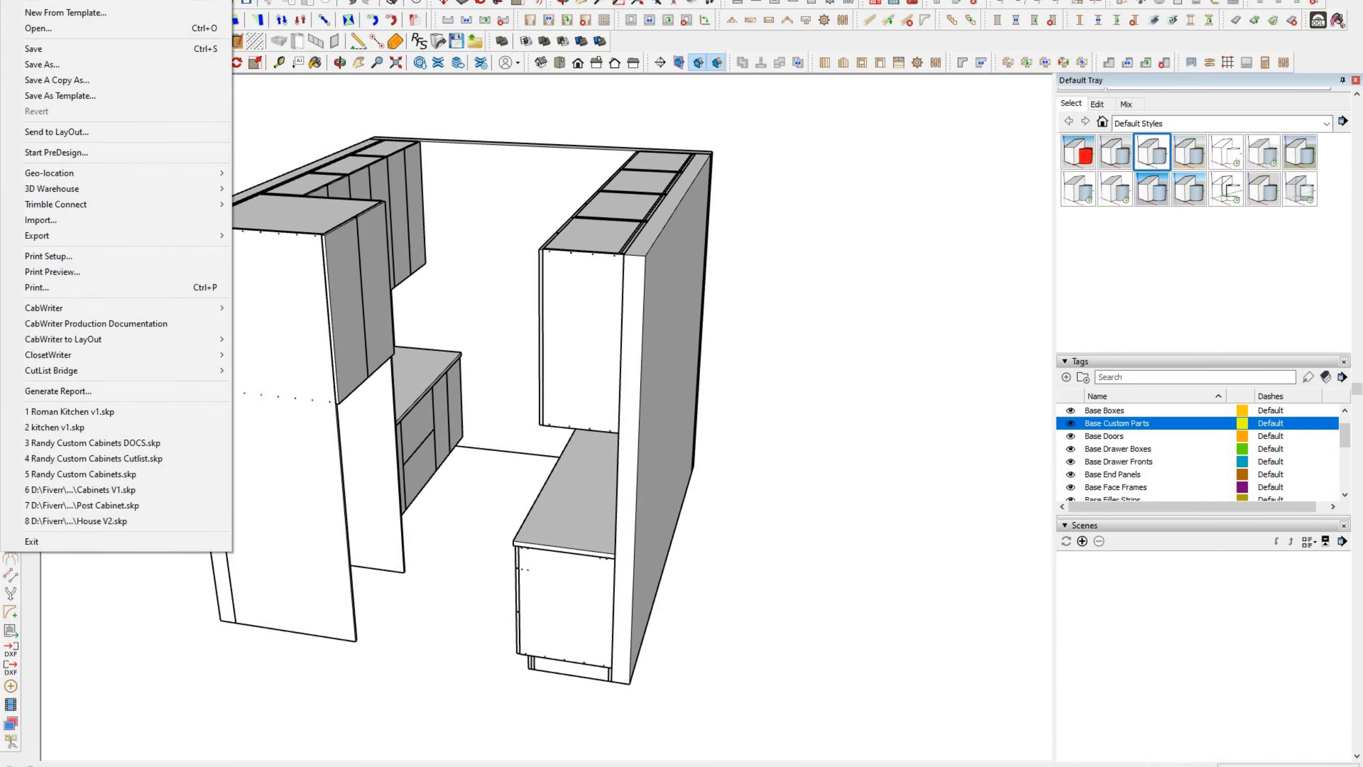
pyautogui.moveTo(107, 308)
pyautogui.click(290, 482)
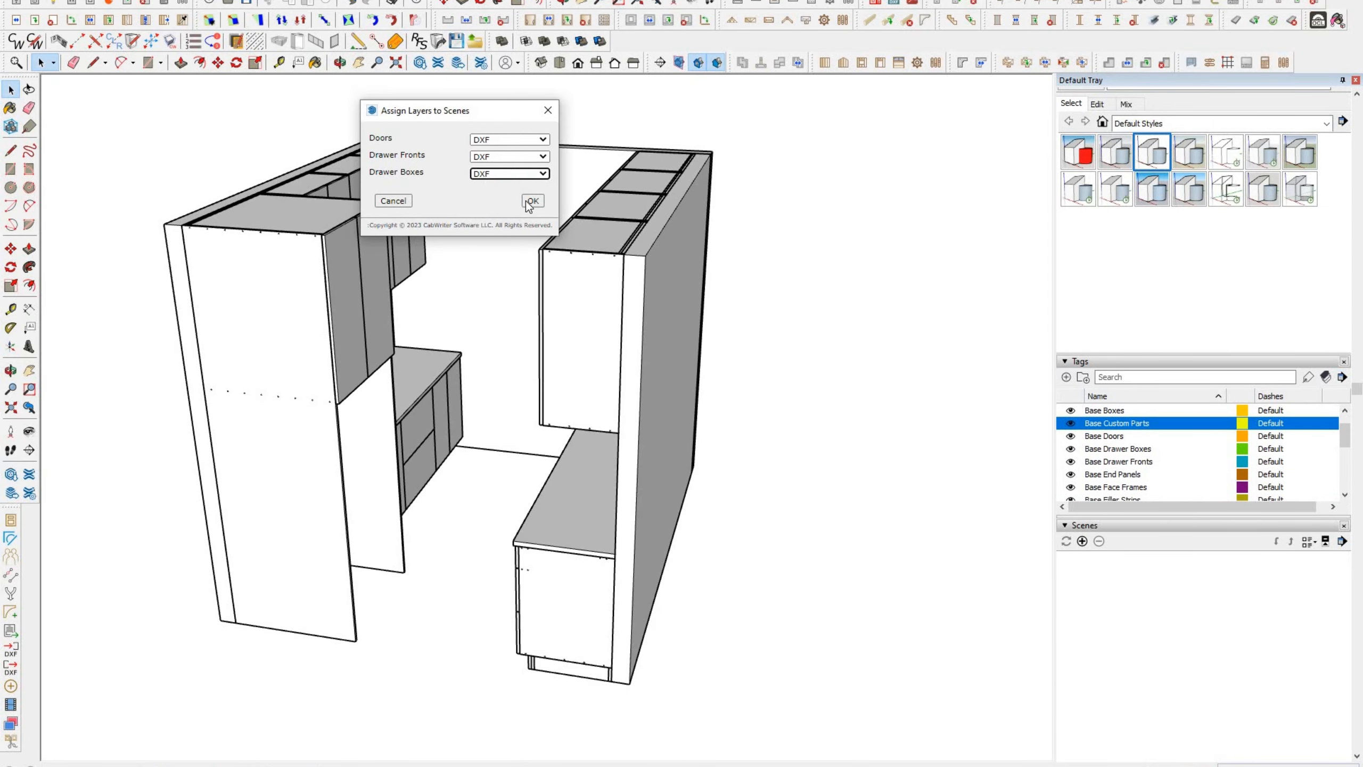
pyautogui.click(531, 202)
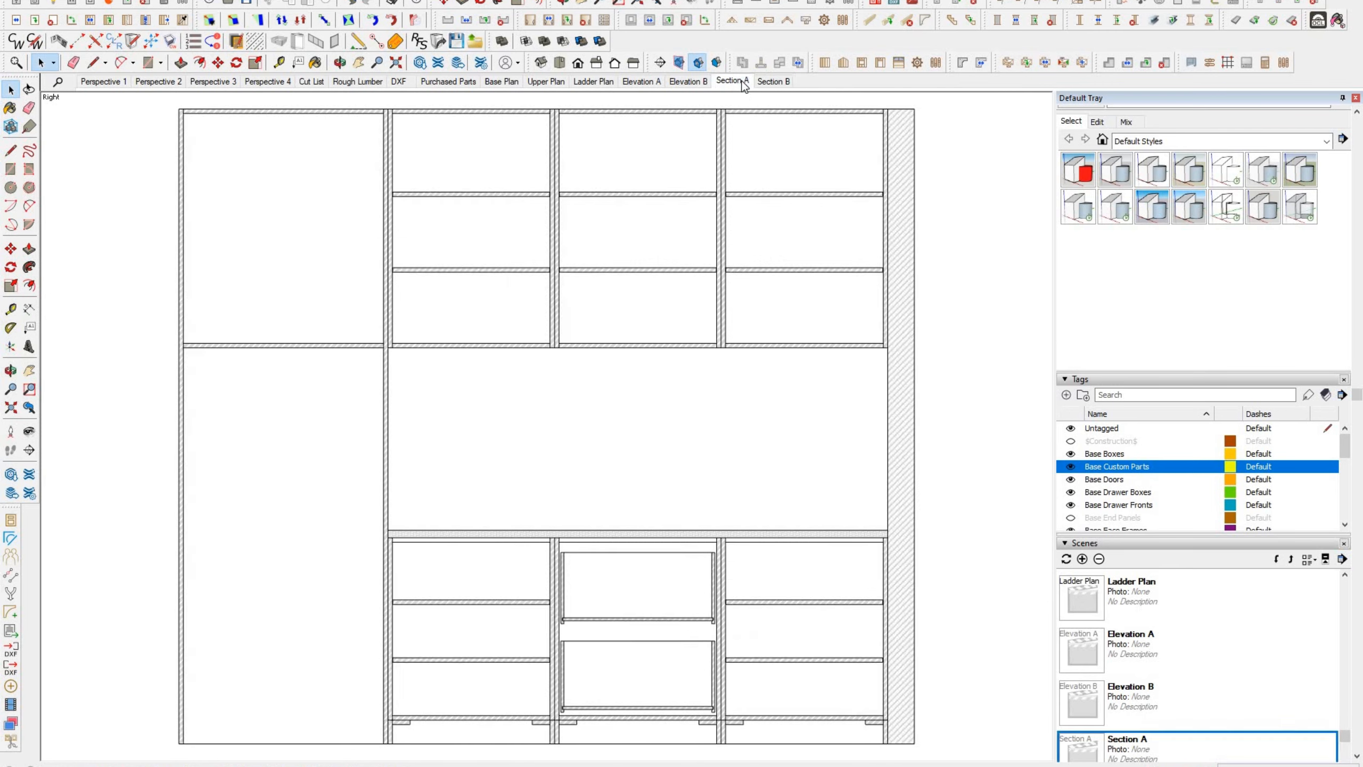
# Step: Review the generated Elevation B, Elevation A, Upper Plan, Base Plan and DXF scenes
pyautogui.click(690, 81)
pyautogui.click(641, 82)
pyautogui.click(545, 82)
pyautogui.click(501, 81)
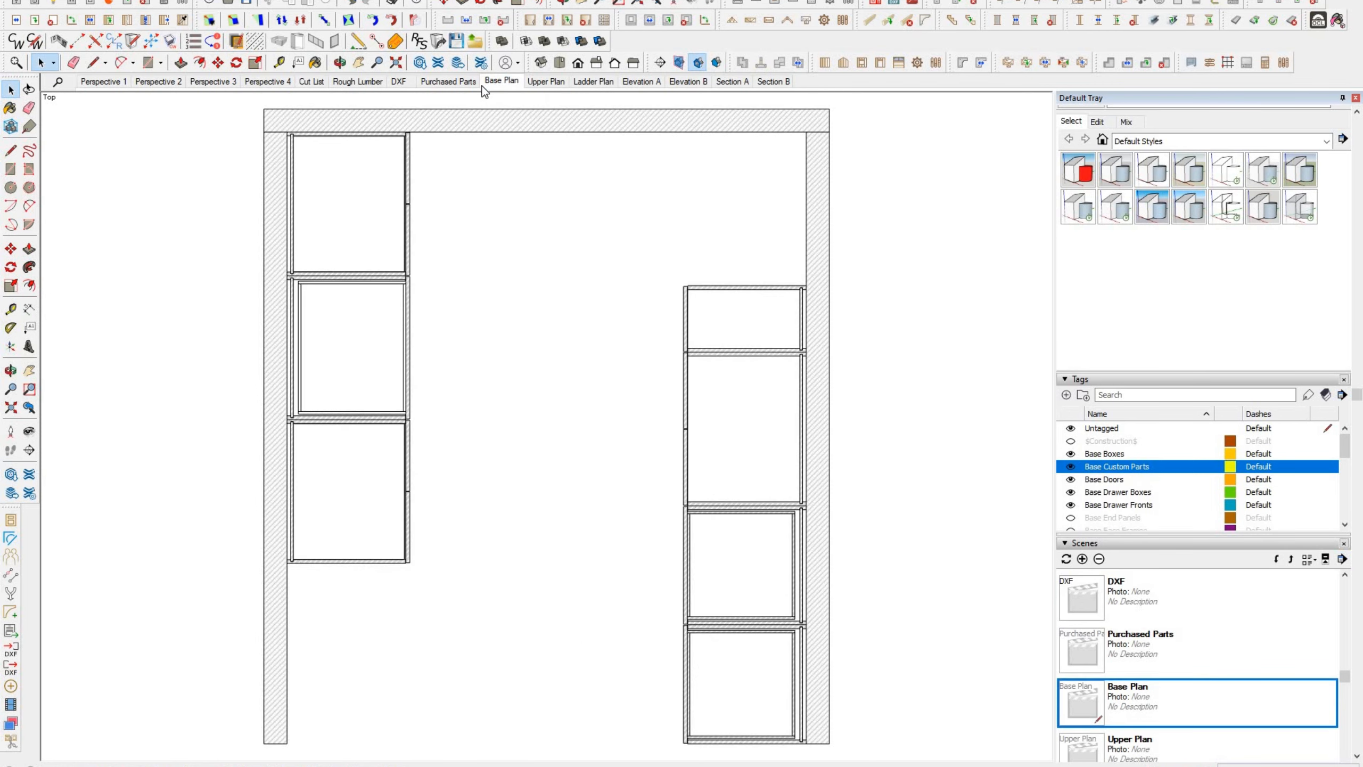
pyautogui.click(398, 81)
# Step: Inspect the extended entity information of a base cabinet part in the DXF scene
pyautogui.scroll(3, 620, 406)
pyautogui.rightClick(620, 407)
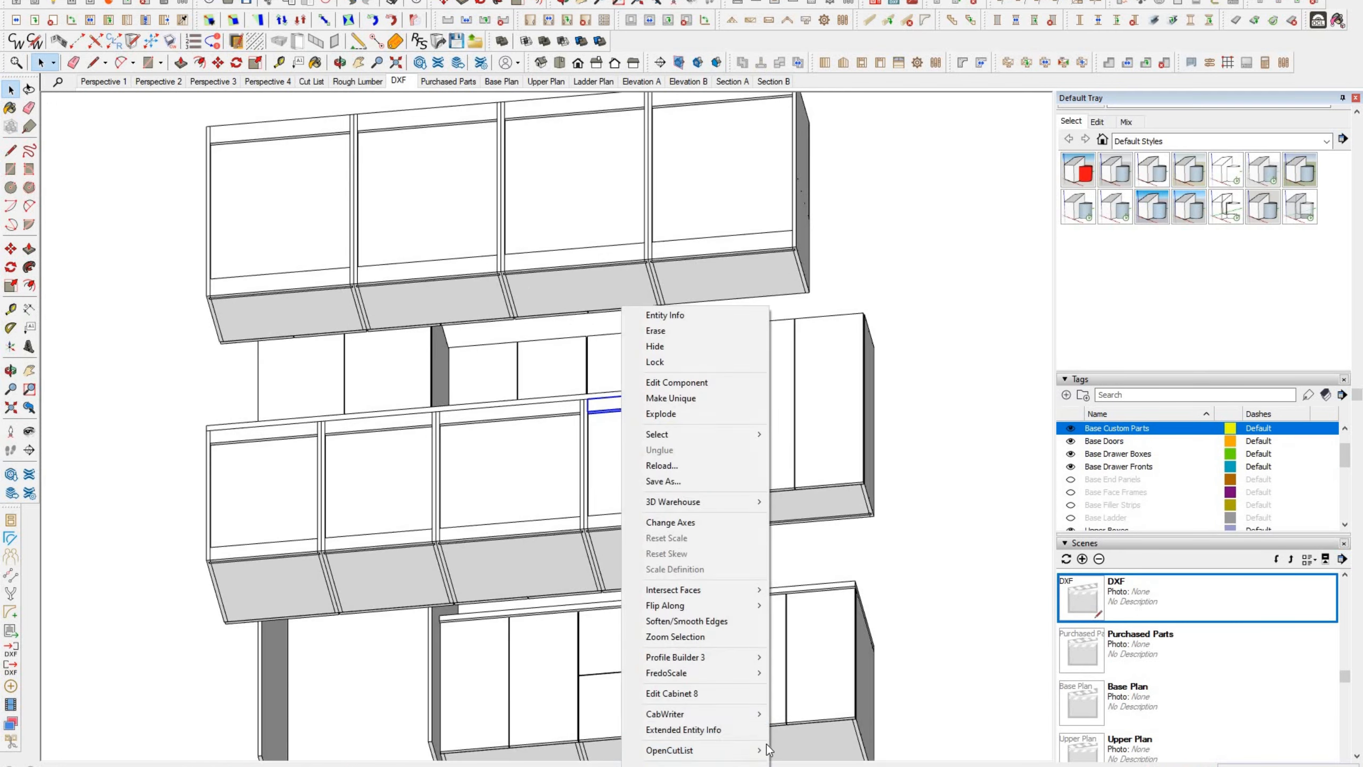
pyautogui.click(721, 730)
pyautogui.click(990, 109)
# Step: Review the Section A, Section B and Perspective 1 scenes, checking the cabinet interiors and the whole kitchen
pyautogui.click(734, 81)
pyautogui.click(773, 81)
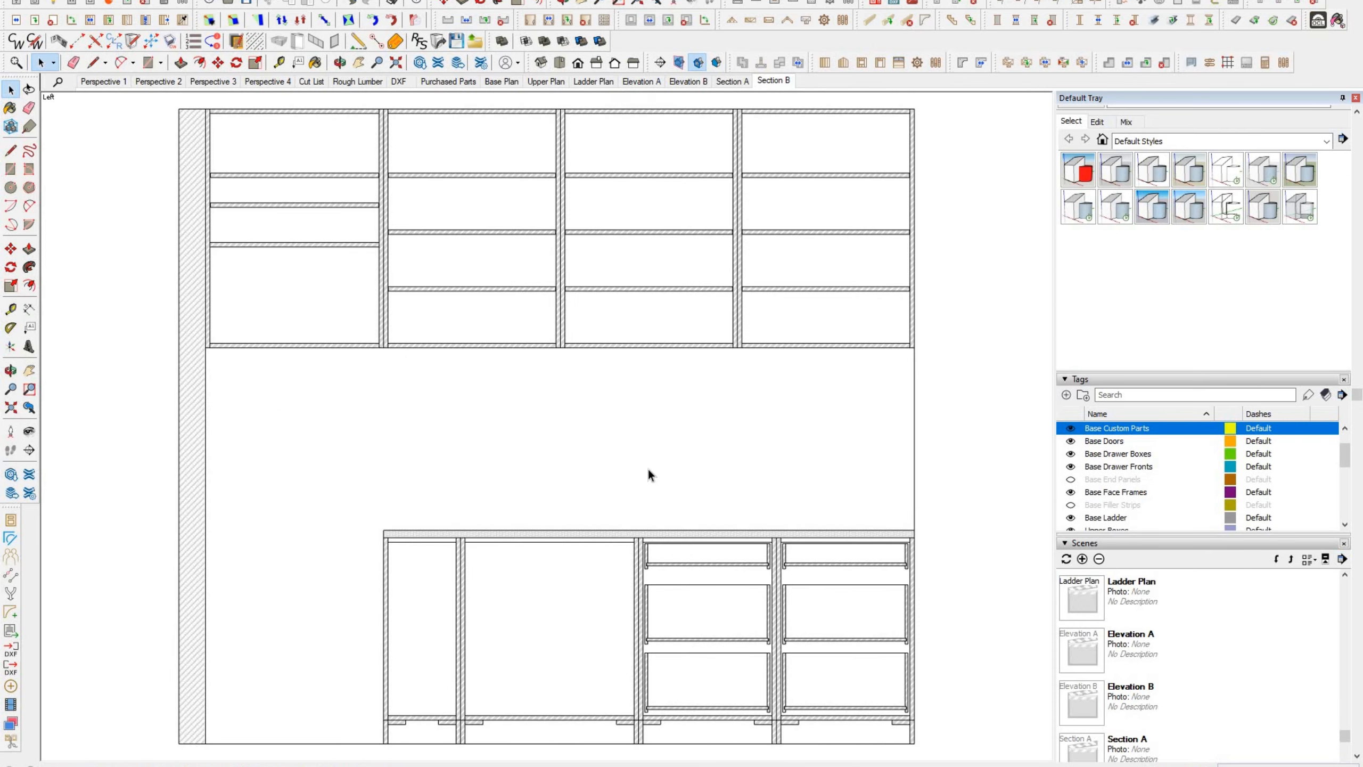
pyautogui.click(104, 81)
pyautogui.moveTo(609, 308)
pyautogui.mouseDown(button='middle')
pyautogui.moveTo(672, 299)
pyautogui.moveTo(595, 290)
pyautogui.mouseUp(button='middle')
pyautogui.click(737, 82)
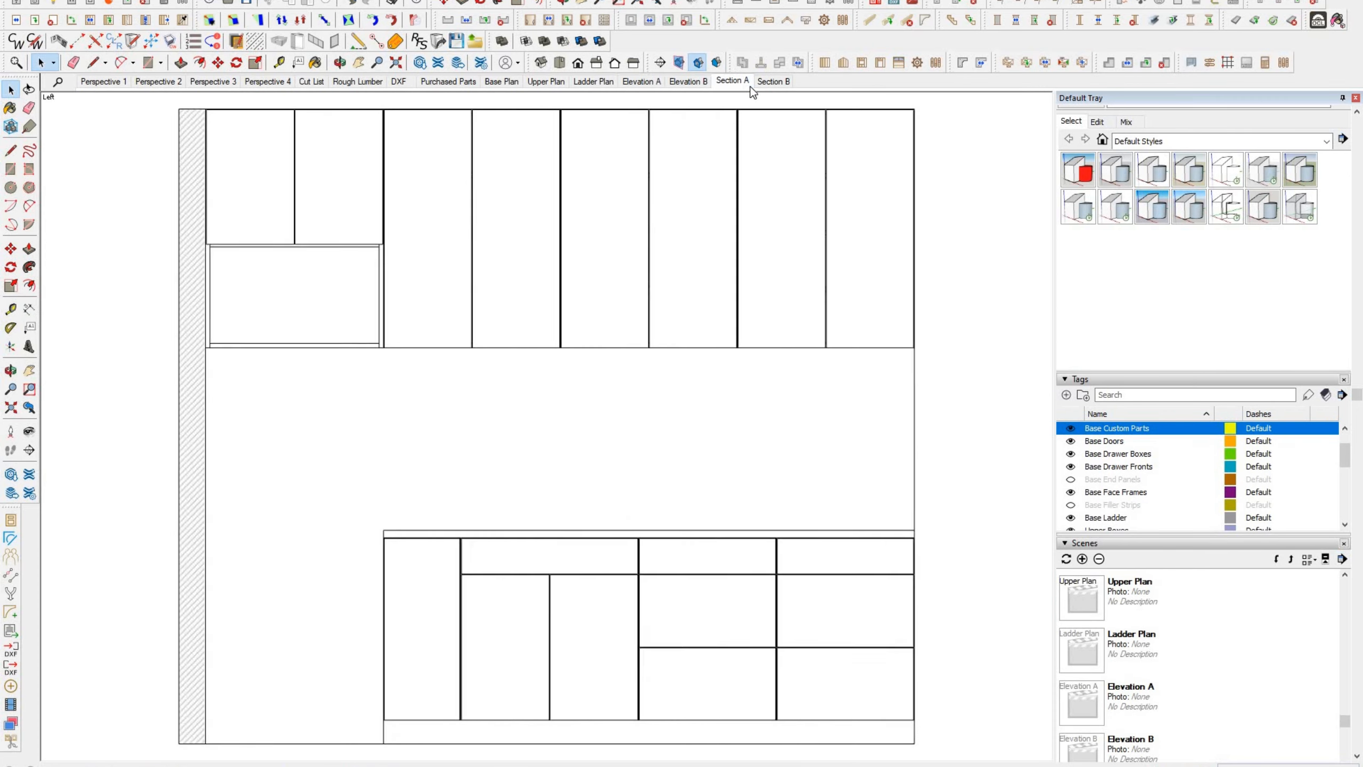
# Step: From Perspective 1, switch to the front view of the kitchen and add a new scene for it
pyautogui.click(104, 81)
pyautogui.click(578, 62)
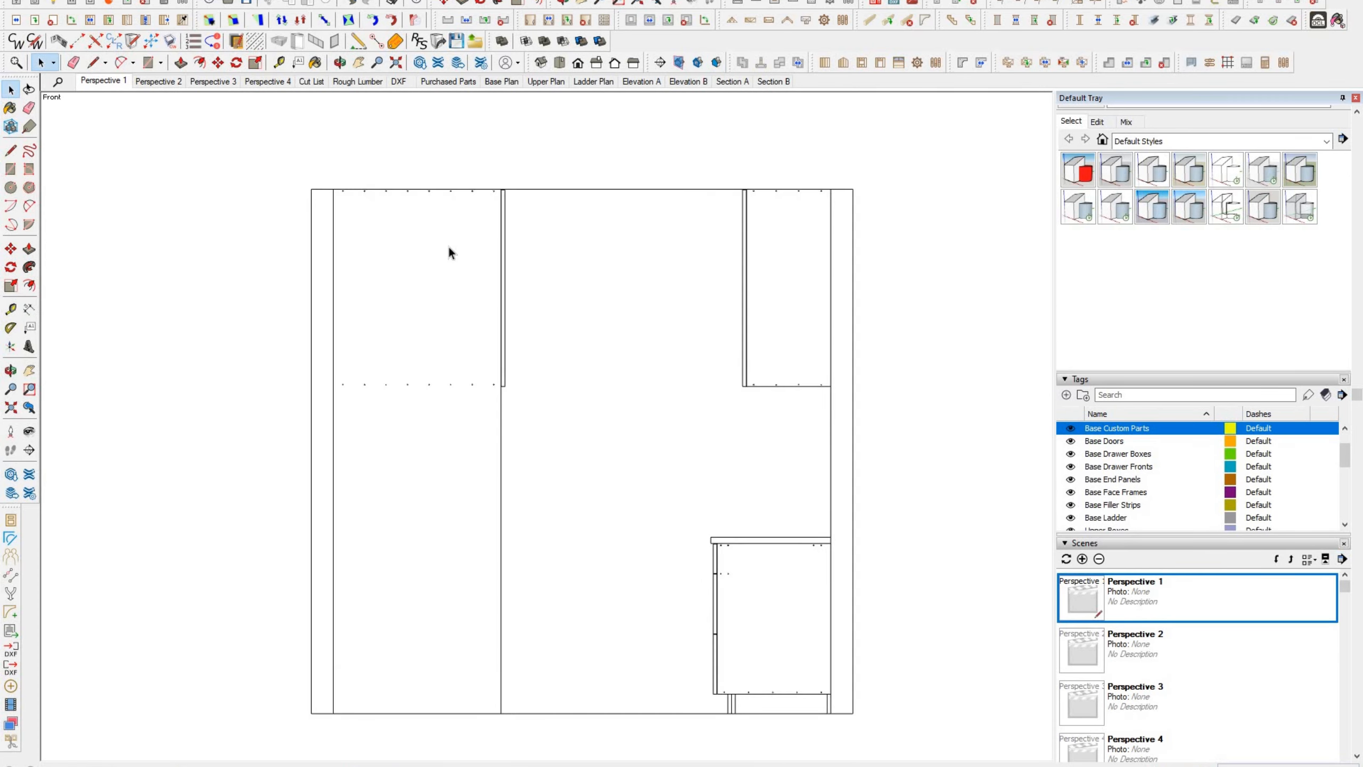
pyautogui.scroll(-10, 1277, 607)
pyautogui.click(1082, 304)
# Step: Update the new front-view scene with the base and upper cabinet tags visible and name it Elavation C
pyautogui.scroll(-5, 1116, 206)
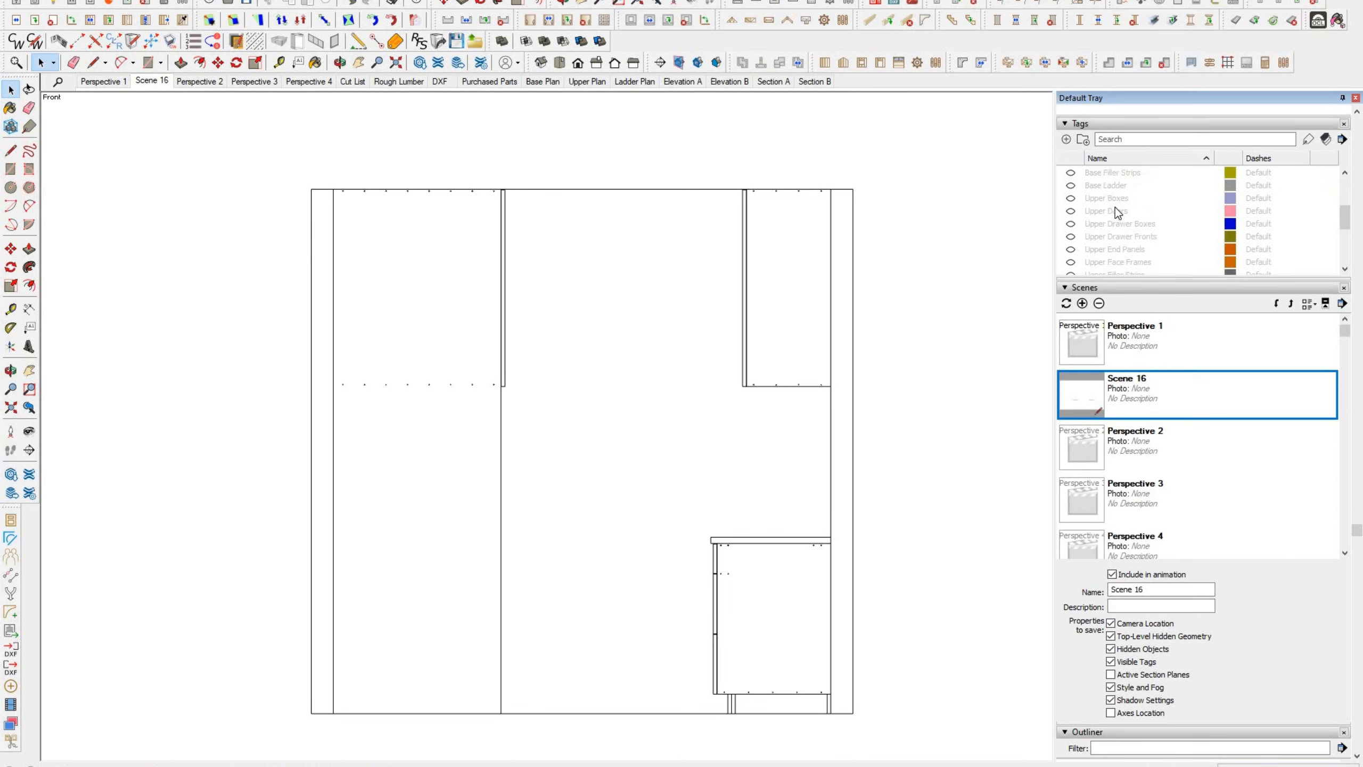
pyautogui.keyDown('shift'); pyautogui.click(1097, 237); pyautogui.keyUp('shift')
pyautogui.scroll(3, 1100, 231)
pyautogui.scroll(3, 1073, 290)
pyautogui.click(1067, 388)
pyautogui.click(652, 445)
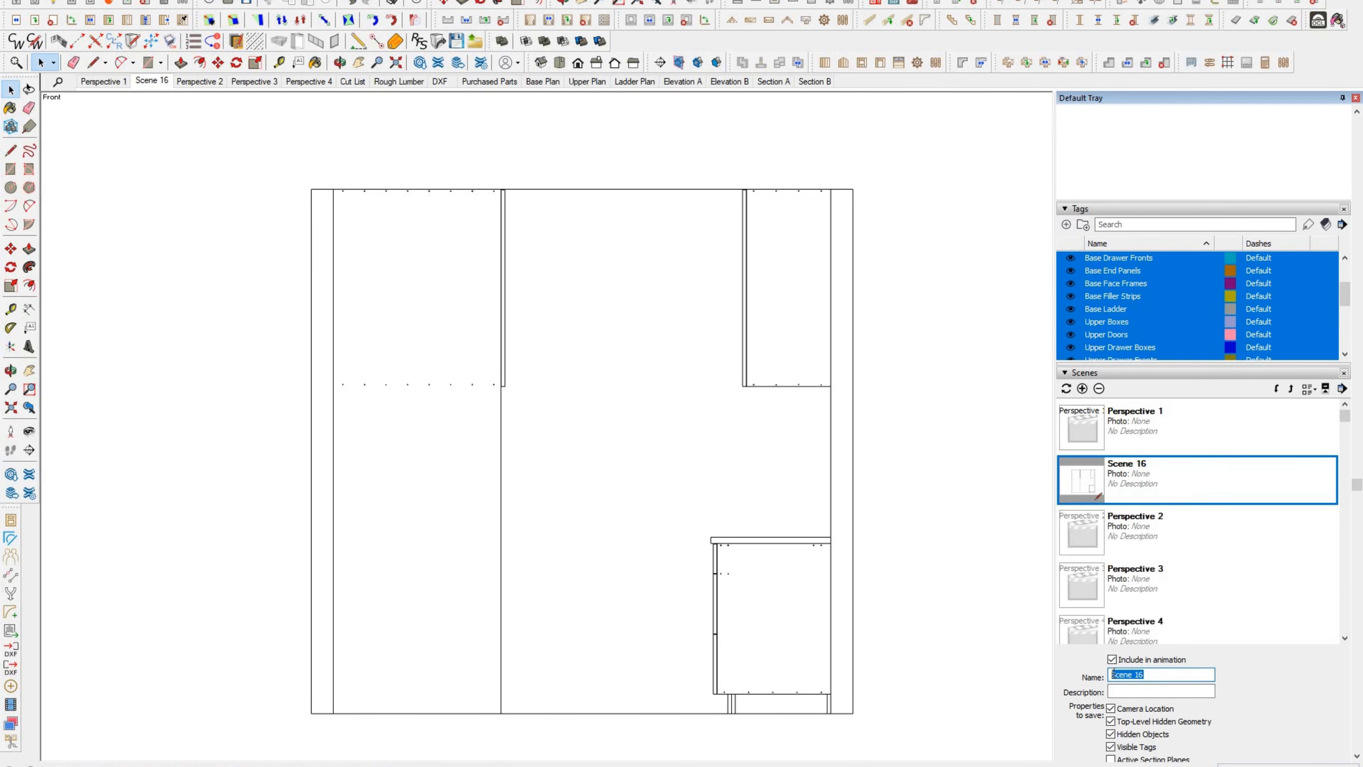
# Step: Place and name a vertical section plane across the open front of the kitchen, cutting the deep upper cabinet
pyautogui.scroll(-1, 456, 258)
pyautogui.moveTo(467, 237); pyautogui.dragTo(327, 354, button='middle')
pyautogui.scroll(-1, 328, 343)
pyautogui.click(154, 1)
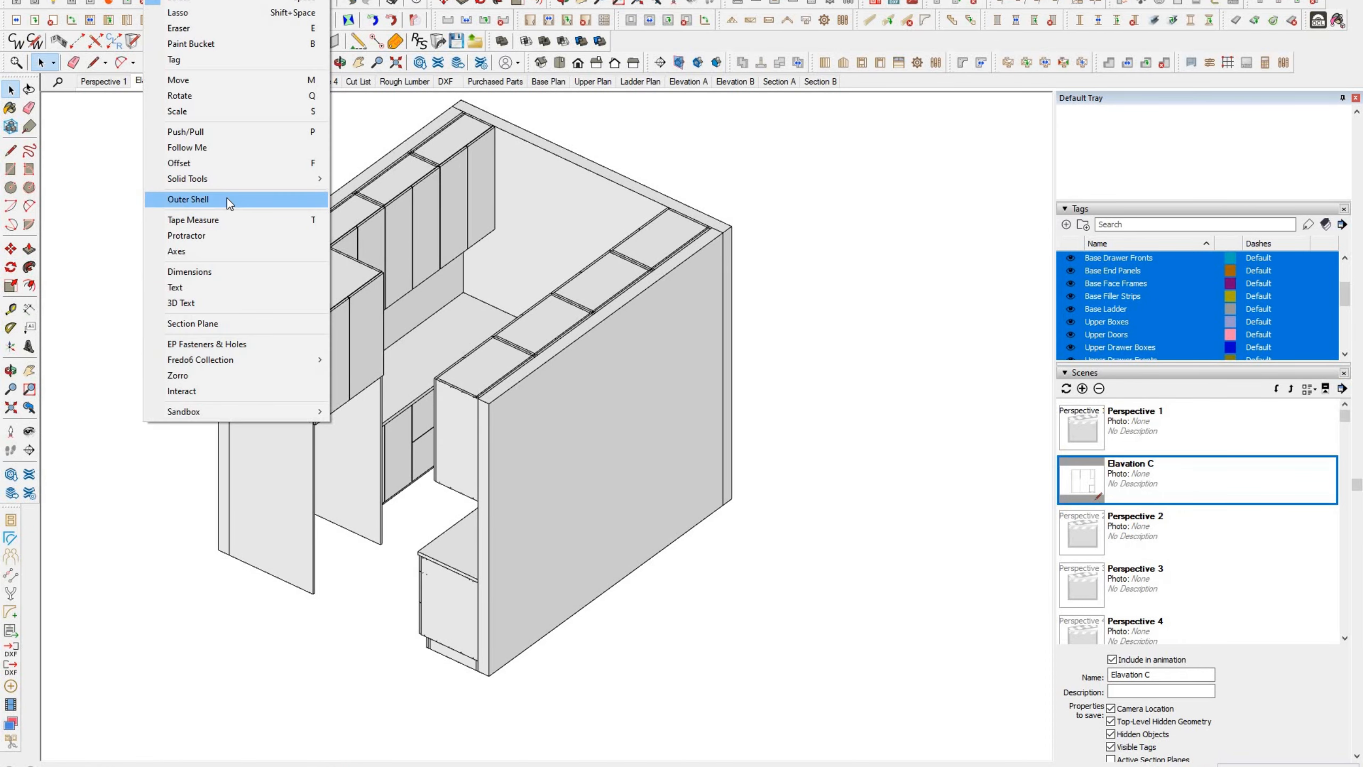
pyautogui.click(229, 323)
pyautogui.moveTo(383, 304); pyautogui.dragTo(327, 293, button='middle')
pyautogui.click(324, 293)
pyautogui.click(629, 340)
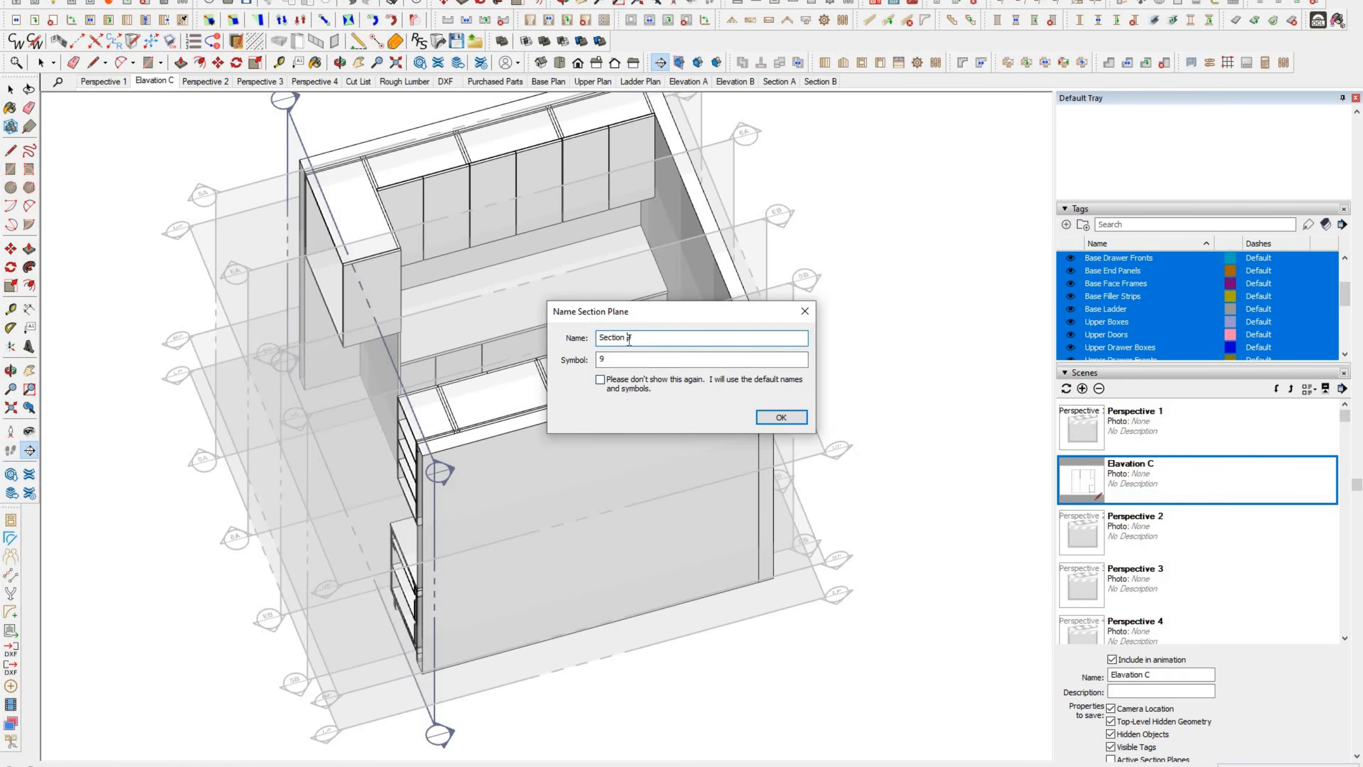
pyautogui.click(782, 418)
# Step: Create a CabWriter section view named Section C from the new plane, using all parts and the Front section color
pyautogui.scroll(2, 350, 174)
pyautogui.moveTo(351, 154); pyautogui.dragTo(326, 162)
pyautogui.moveTo(325, 162)
pyautogui.mouseDown(button='middle')
pyautogui.moveTo(505, 110)
pyautogui.moveTo(387, 161)
pyautogui.mouseUp(button='middle')
pyautogui.scroll(-1, 446, 119)
pyautogui.press('space')
pyautogui.click(126, 1)
pyautogui.moveTo(216, 67)
pyautogui.click(349, 128)
pyautogui.doubleClick(388, 185)
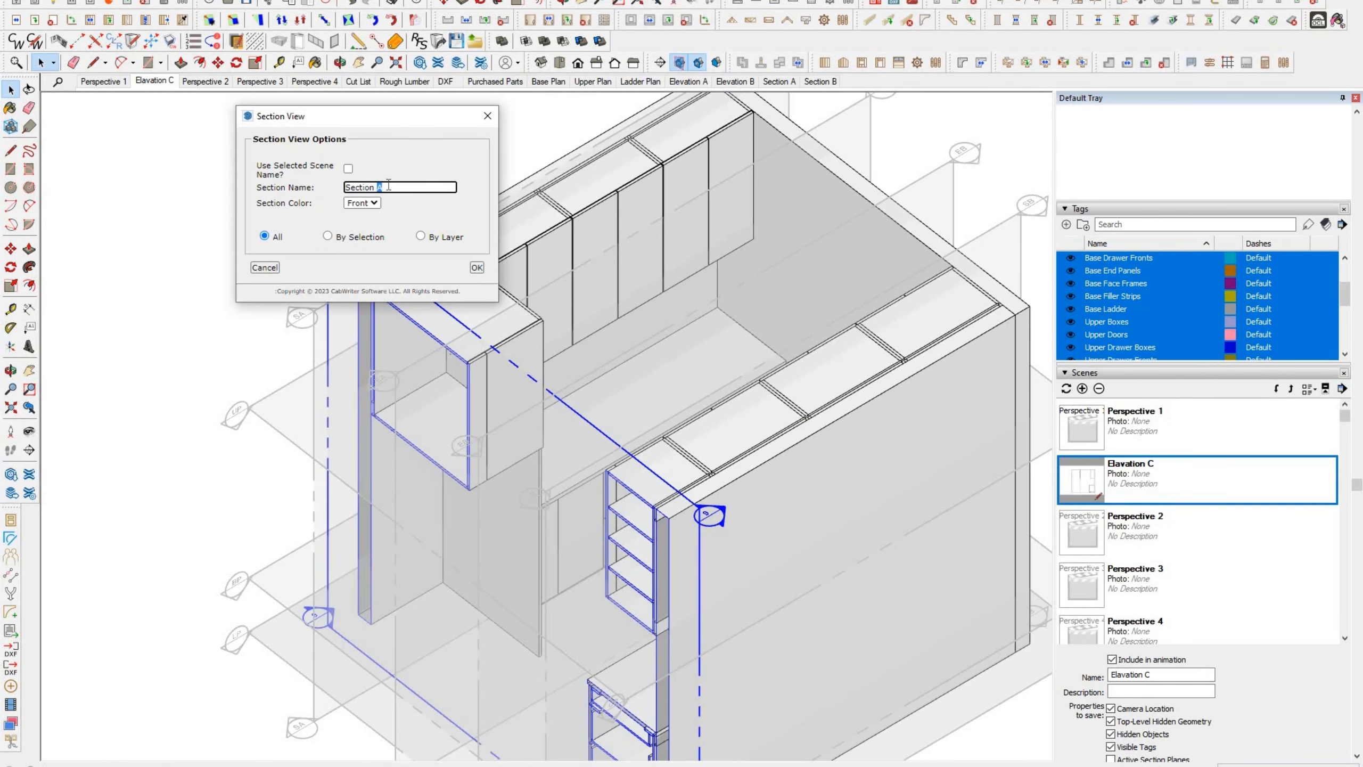
pyautogui.click(480, 268)
pyautogui.scroll(5, 783, 679)
pyautogui.scroll(-7, 777, 676)
pyautogui.moveTo(585, 457); pyautogui.dragTo(507, 483, button='middle')
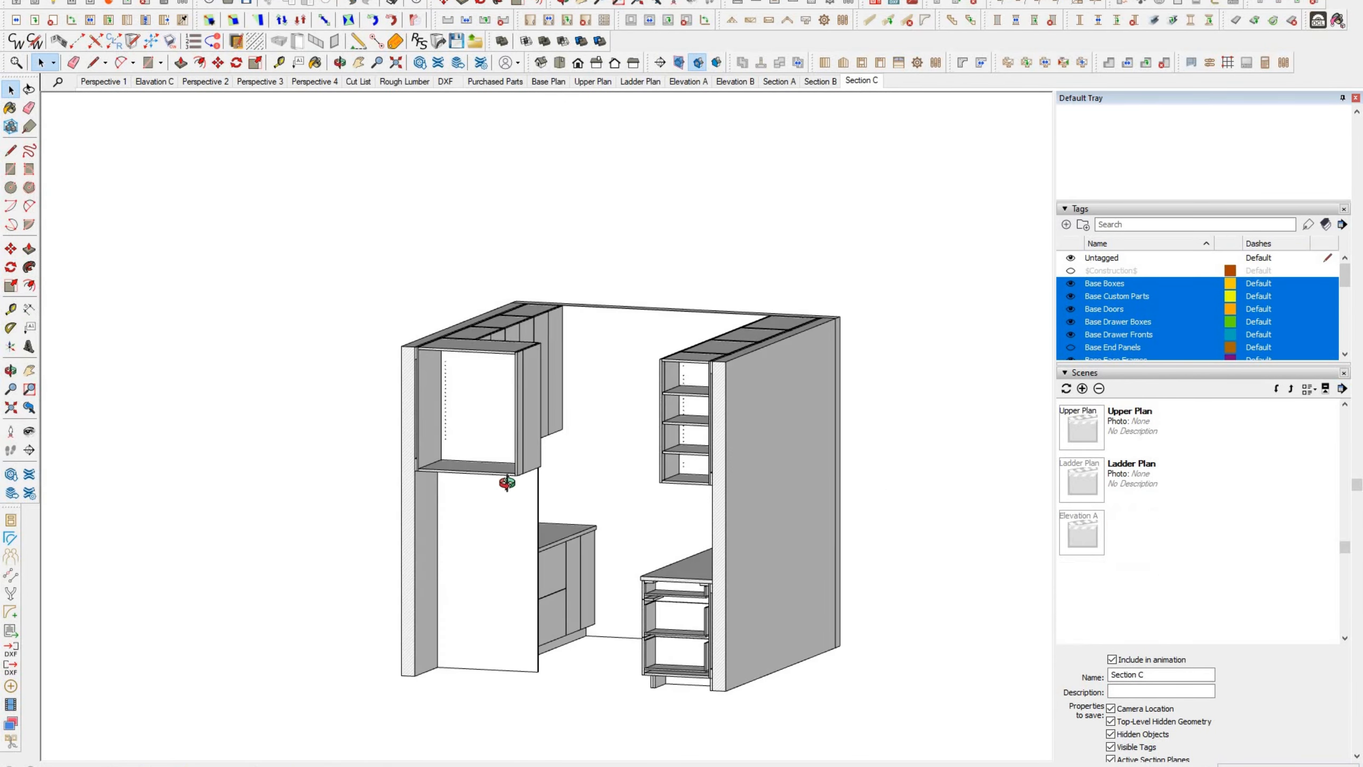
# Step: Return to Perspective 1 and place another cross-section plane deeper in the kitchen with the symbol SD
pyautogui.click(120, 85)
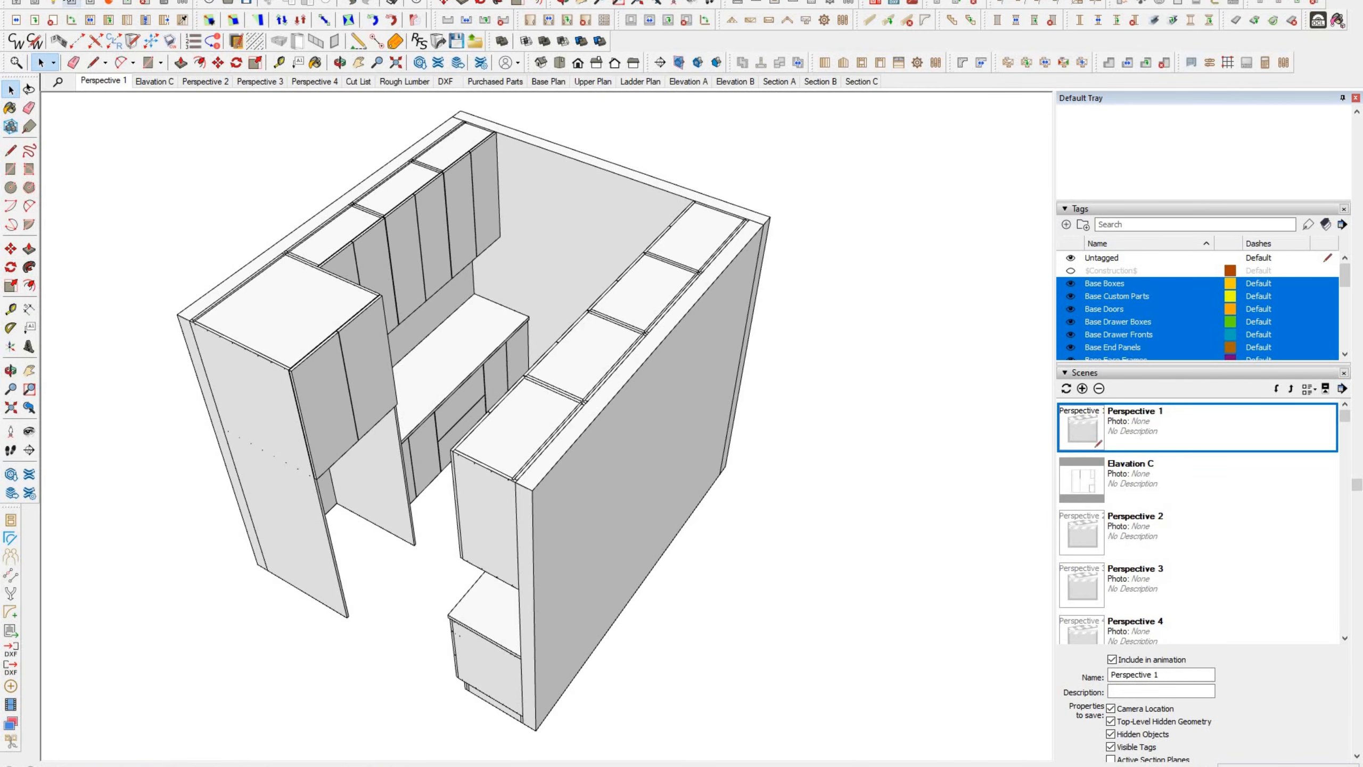
pyautogui.click(155, 0)
pyautogui.click(193, 324)
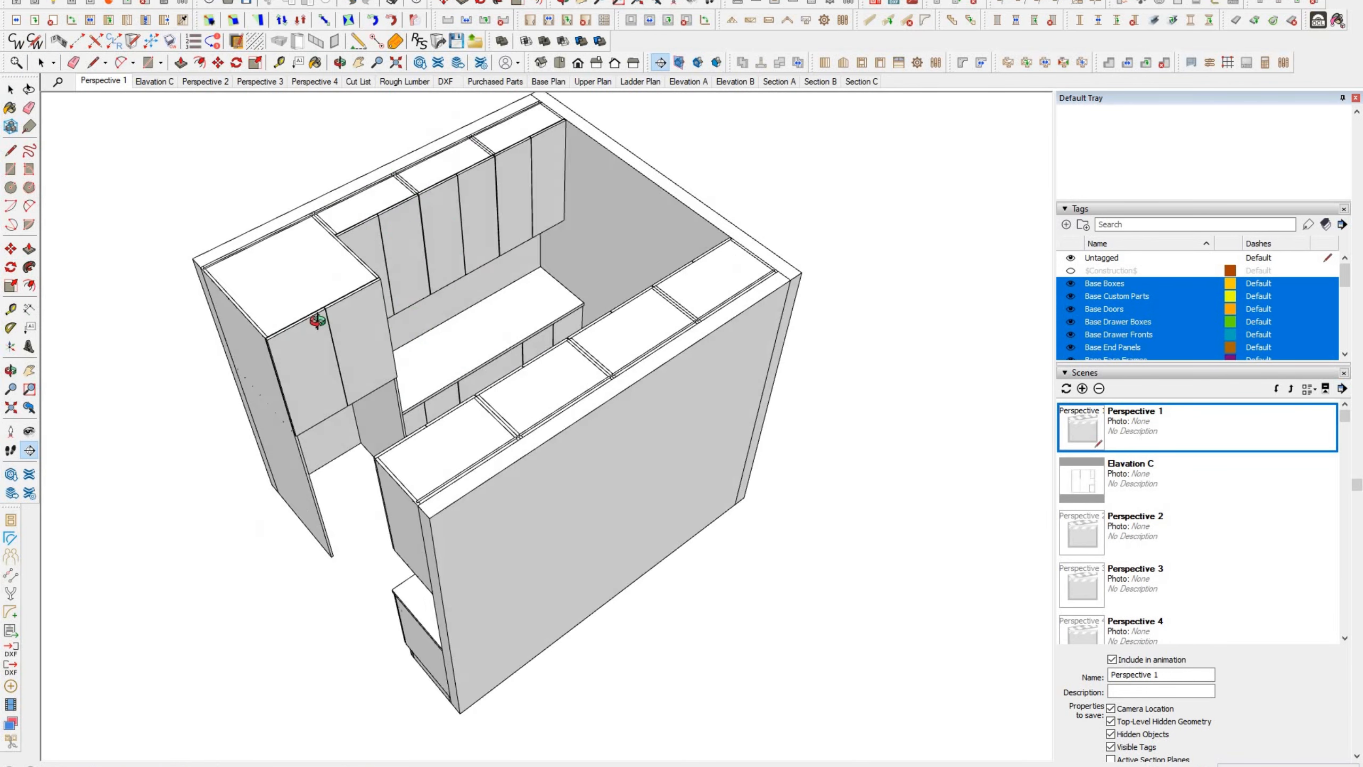
pyautogui.click(631, 336)
pyautogui.press('Tab')
pyautogui.write('SD')
pyautogui.click(792, 423)
pyautogui.click(413, 316)
pyautogui.scroll(-1, 425, 317)
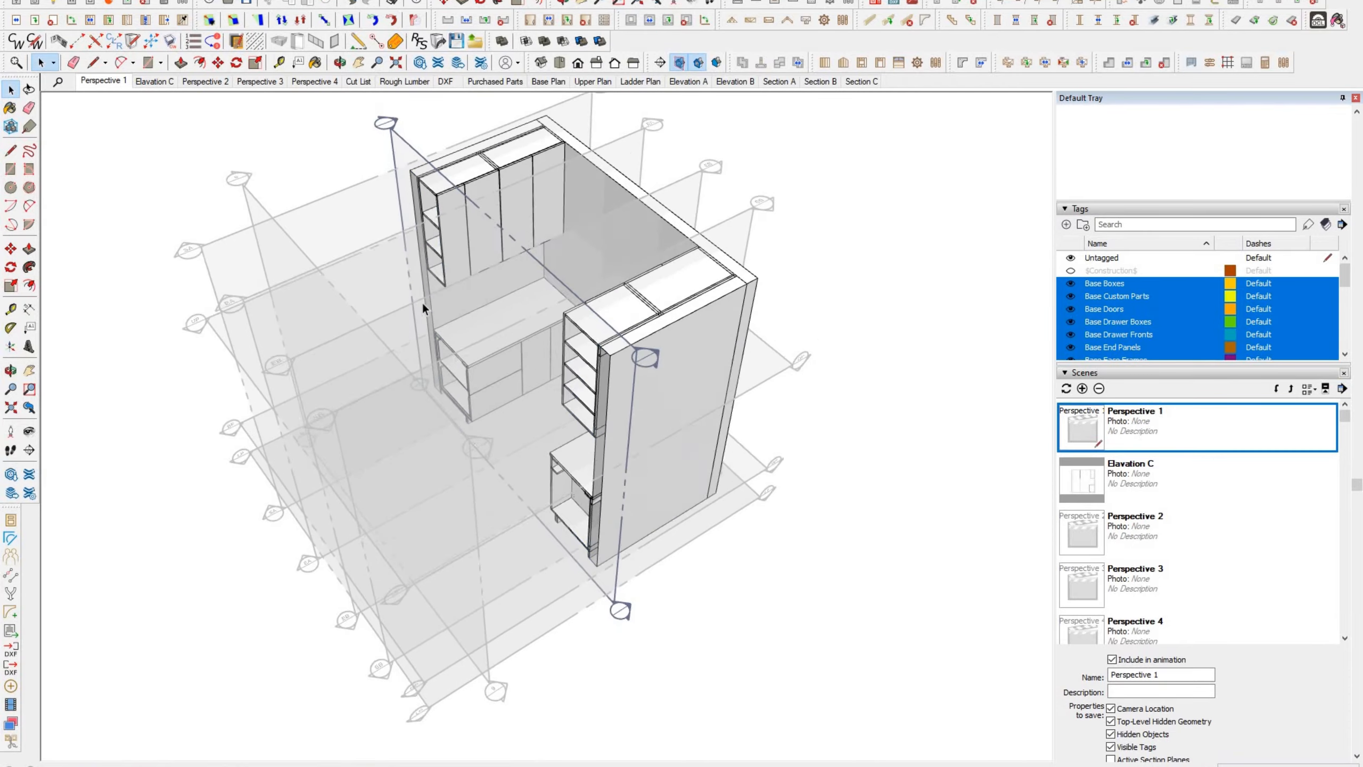
# Step: Create a CabWriter section view named Section D from the SD plane, using all parts and the Front section color
pyautogui.moveTo(424, 309); pyautogui.dragTo(510, 263, button='middle')
pyautogui.click(360, 160)
pyautogui.click(124, 0)
pyautogui.moveTo(197, 68)
pyautogui.click(379, 180)
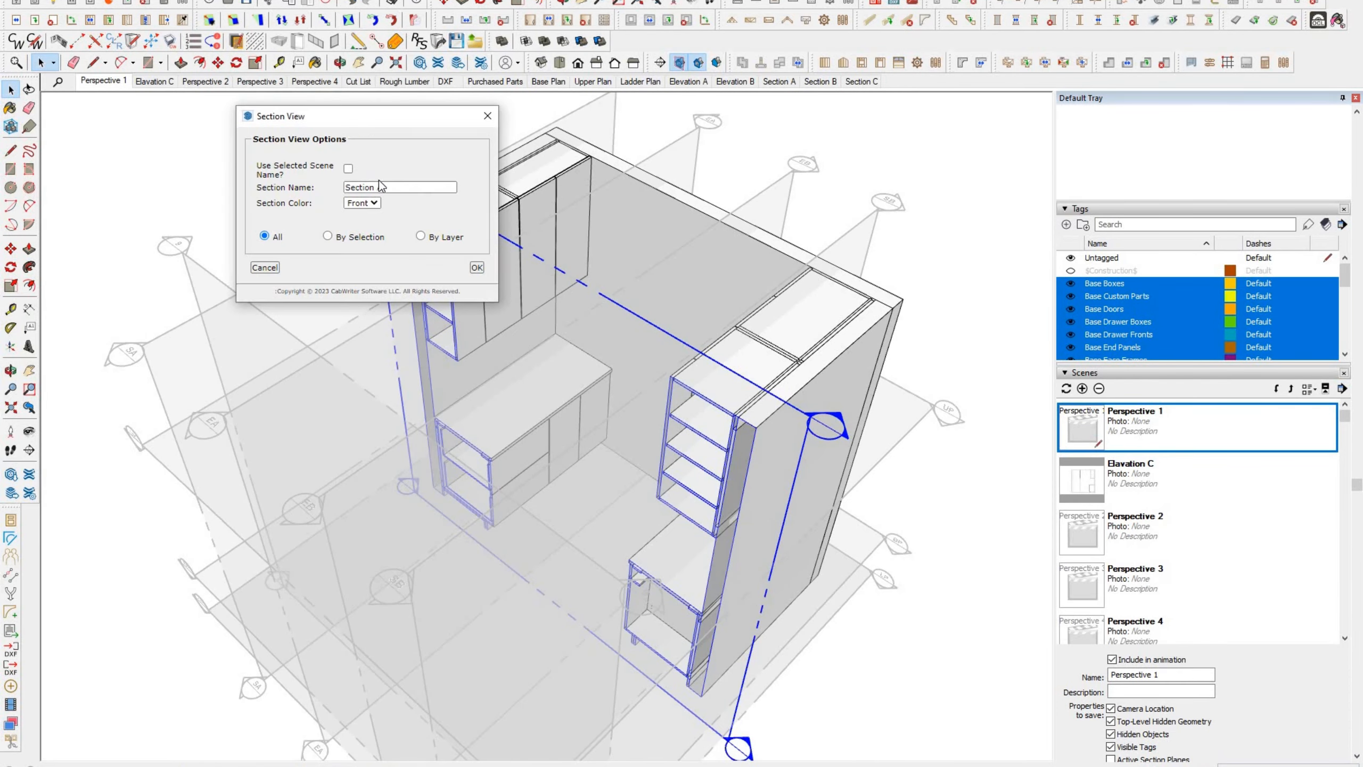
pyautogui.click(477, 267)
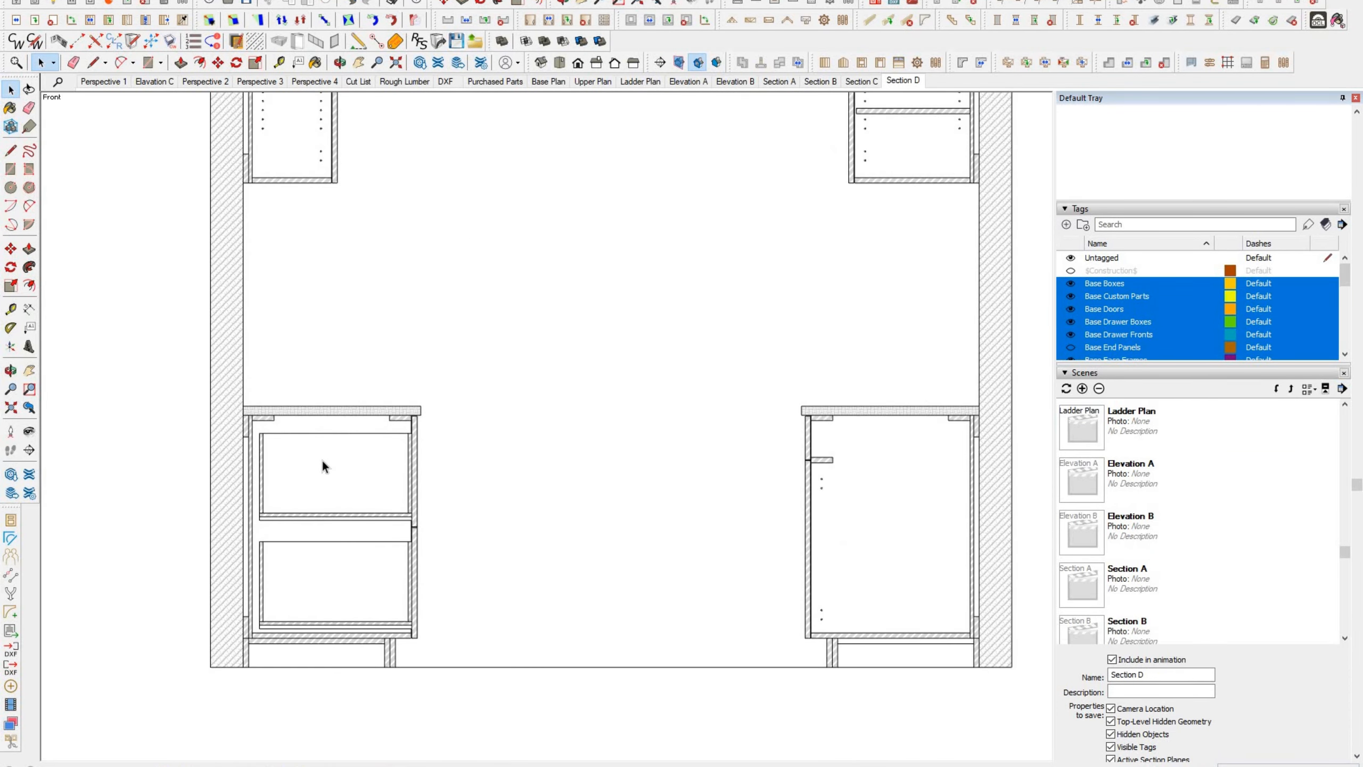
# Step: Reframe Perspective 1 from above, facing the run with the deep upper cabinet, and update the scene
pyautogui.click(105, 81)
pyautogui.scroll(4, 365, 366)
pyautogui.moveTo(642, 454); pyautogui.dragTo(457, 182, button='middle')
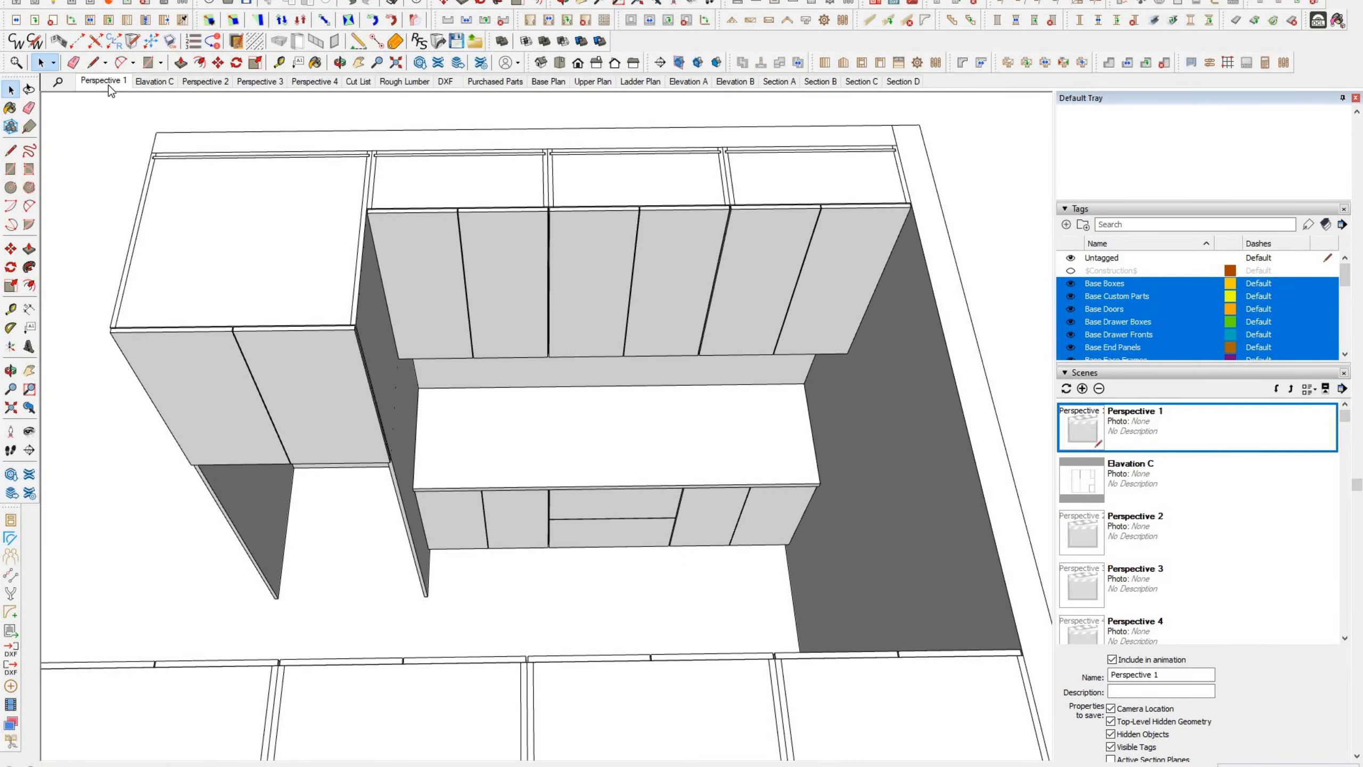
pyautogui.rightClick(108, 85)
pyautogui.click(135, 146)
# Step: Frame the opposite run with the open upper niche from above and save that view to the Perspective 2 scene
pyautogui.moveTo(591, 226); pyautogui.dragTo(889, 201, button='middle')
pyautogui.moveTo(323, 226); pyautogui.dragTo(647, 164, button='middle')
pyautogui.scroll(2, 554, 262)
pyautogui.keyDown('shift'); pyautogui.moveTo(554, 261); pyautogui.dragTo(648, 274, button='middle'); pyautogui.keyUp('shift')
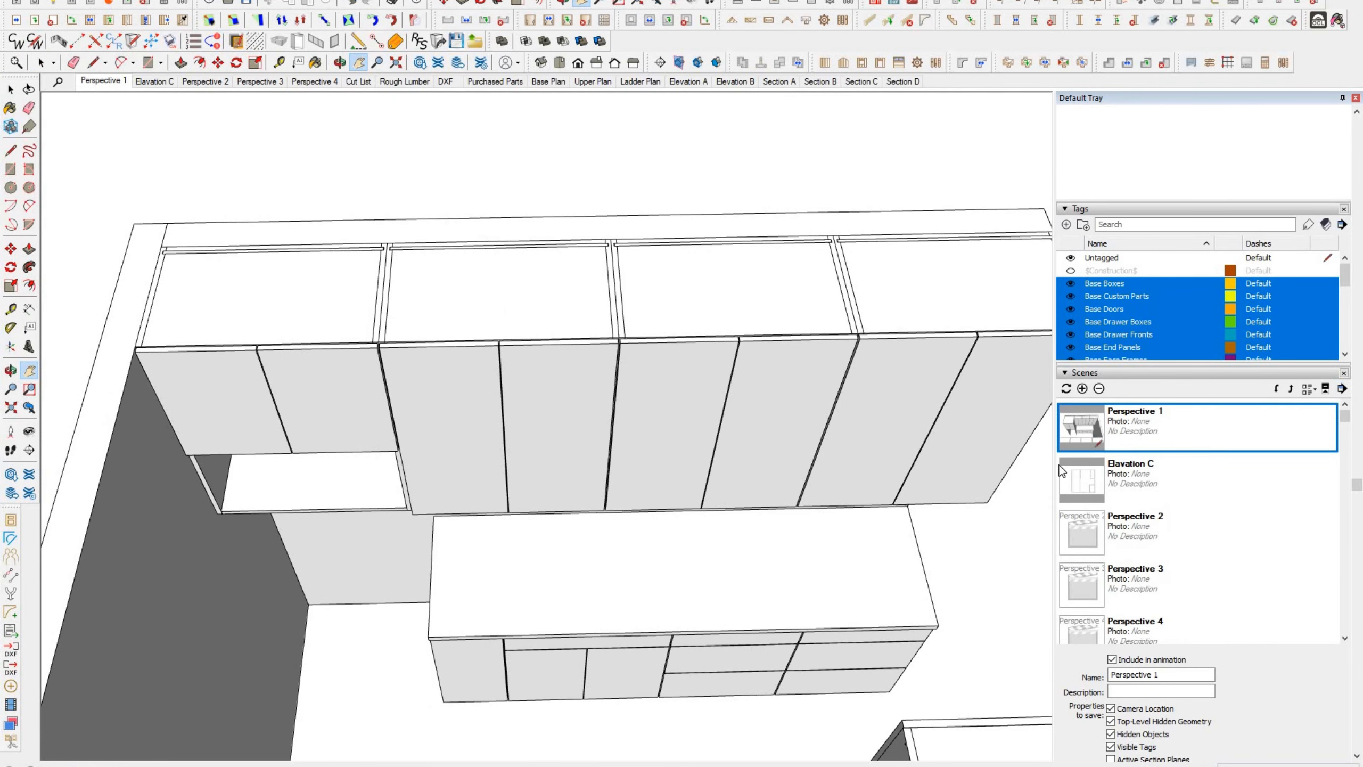
pyautogui.moveTo(1055, 466); pyautogui.dragTo(1111, 466)
pyautogui.keyDown('shift'); pyautogui.moveTo(727, 346); pyautogui.dragTo(689, 336, button='middle'); pyautogui.keyUp('shift')
pyautogui.rightClick(205, 83)
pyautogui.click(231, 145)
# Step: Move the Elavation C scene to follow Elevation B, and check the Perspective 1 and Perspective 2 scenes
pyautogui.click(154, 82)
pyautogui.click(104, 83)
pyautogui.click(1189, 473)
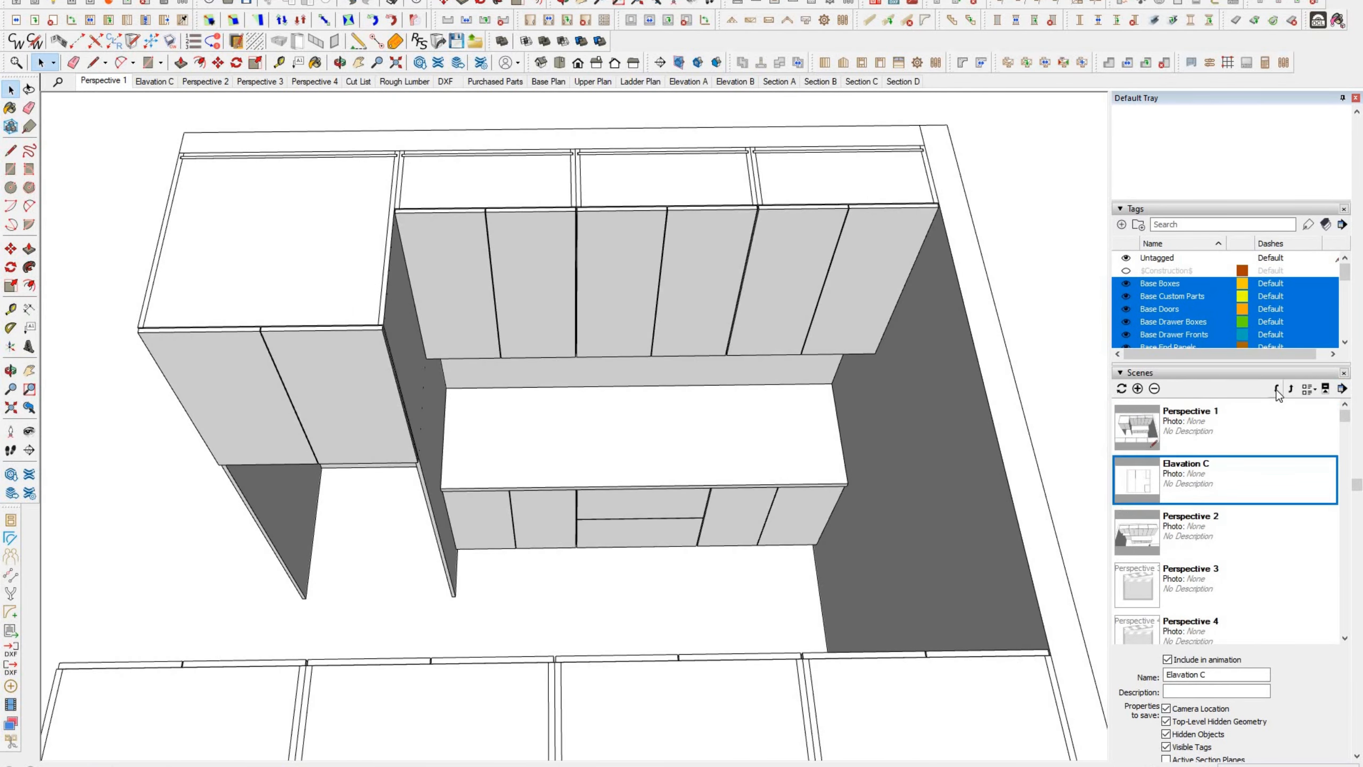
pyautogui.click(1277, 389)
pyautogui.click(158, 82)
pyautogui.click(116, 83)
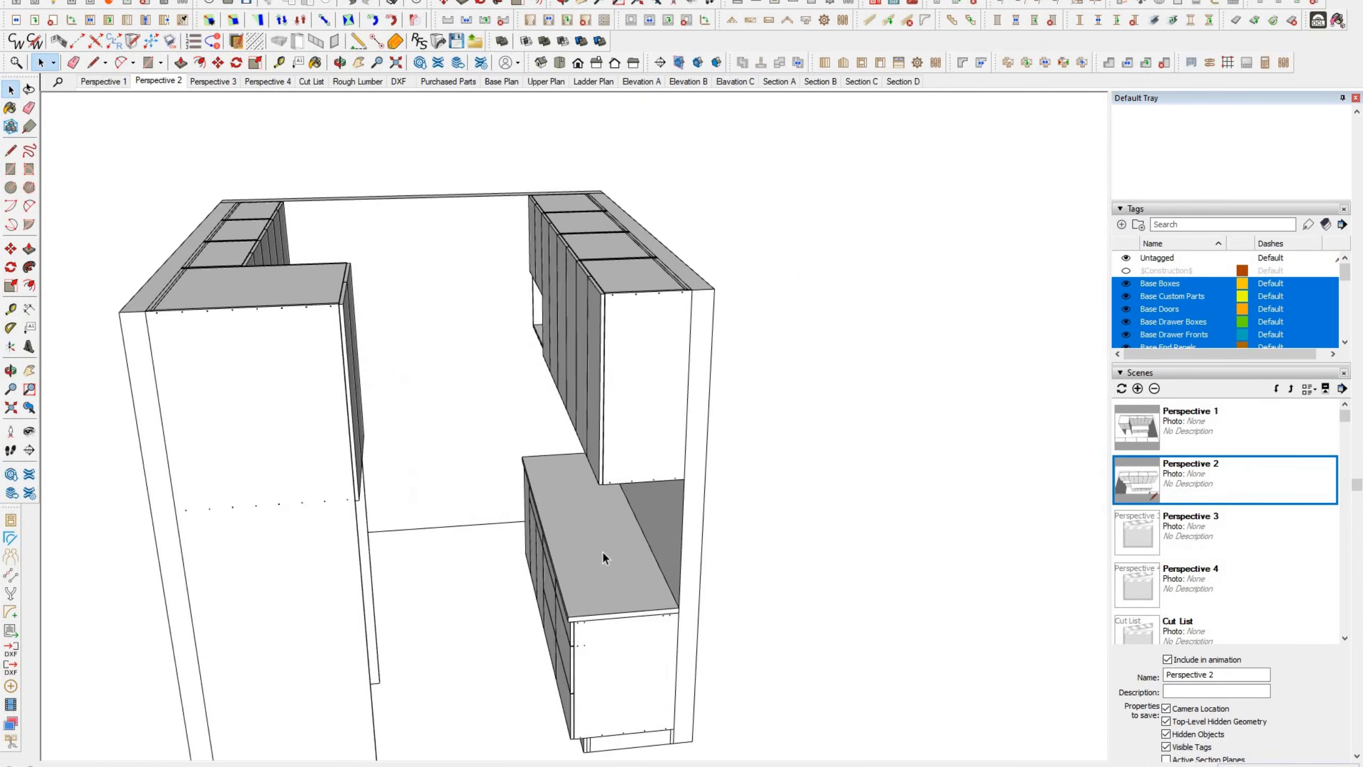
# Step: Show the Base Ladder, Base Filler Strips, Base Face Frames and Base End Panels tags in the DXF scene and update it
pyautogui.click(398, 81)
pyautogui.scroll(-3, 1247, 528)
pyautogui.scroll(-5, 1159, 311)
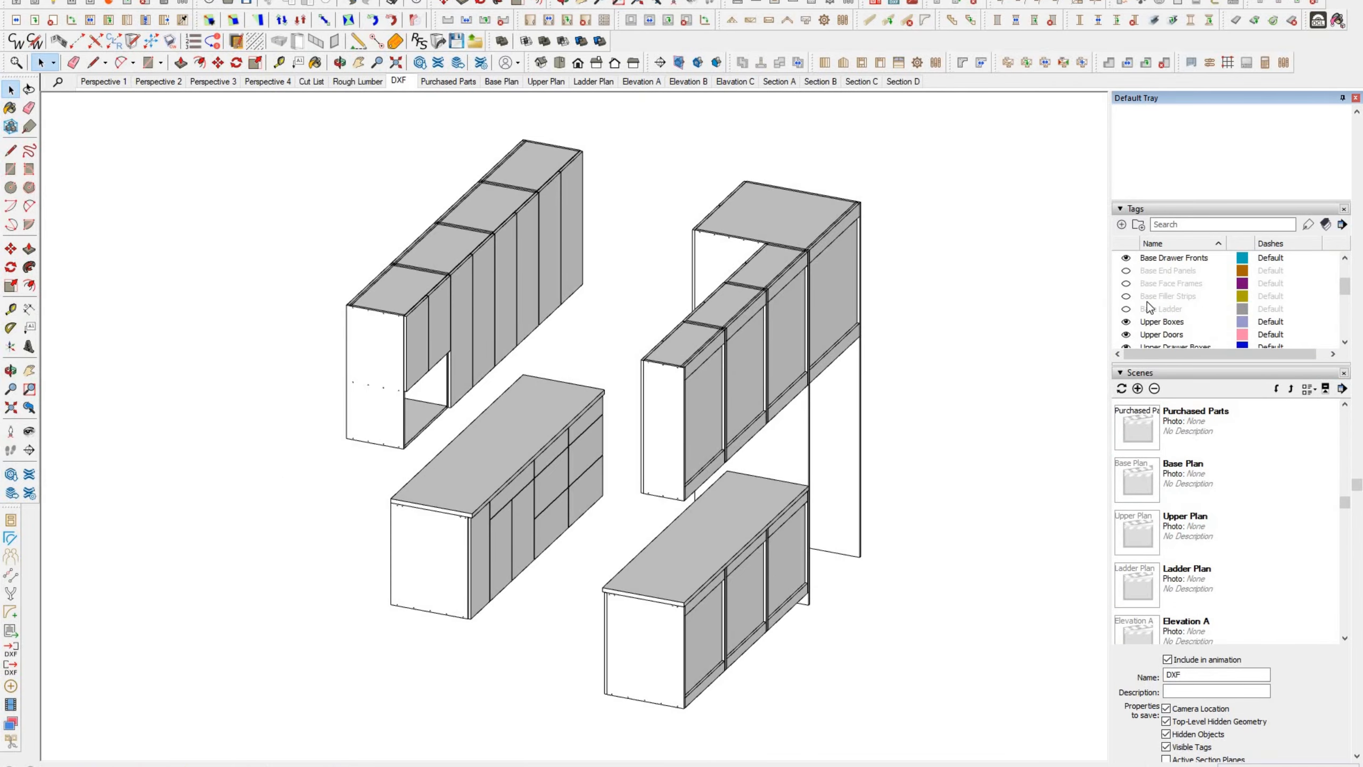
pyautogui.click(1127, 310)
pyautogui.click(1127, 296)
pyautogui.click(1127, 283)
pyautogui.click(1127, 270)
pyautogui.moveTo(671, 344); pyautogui.dragTo(940, 311, button='middle')
pyautogui.rightClick(397, 84)
pyautogui.click(424, 146)
pyautogui.click(11, 1)
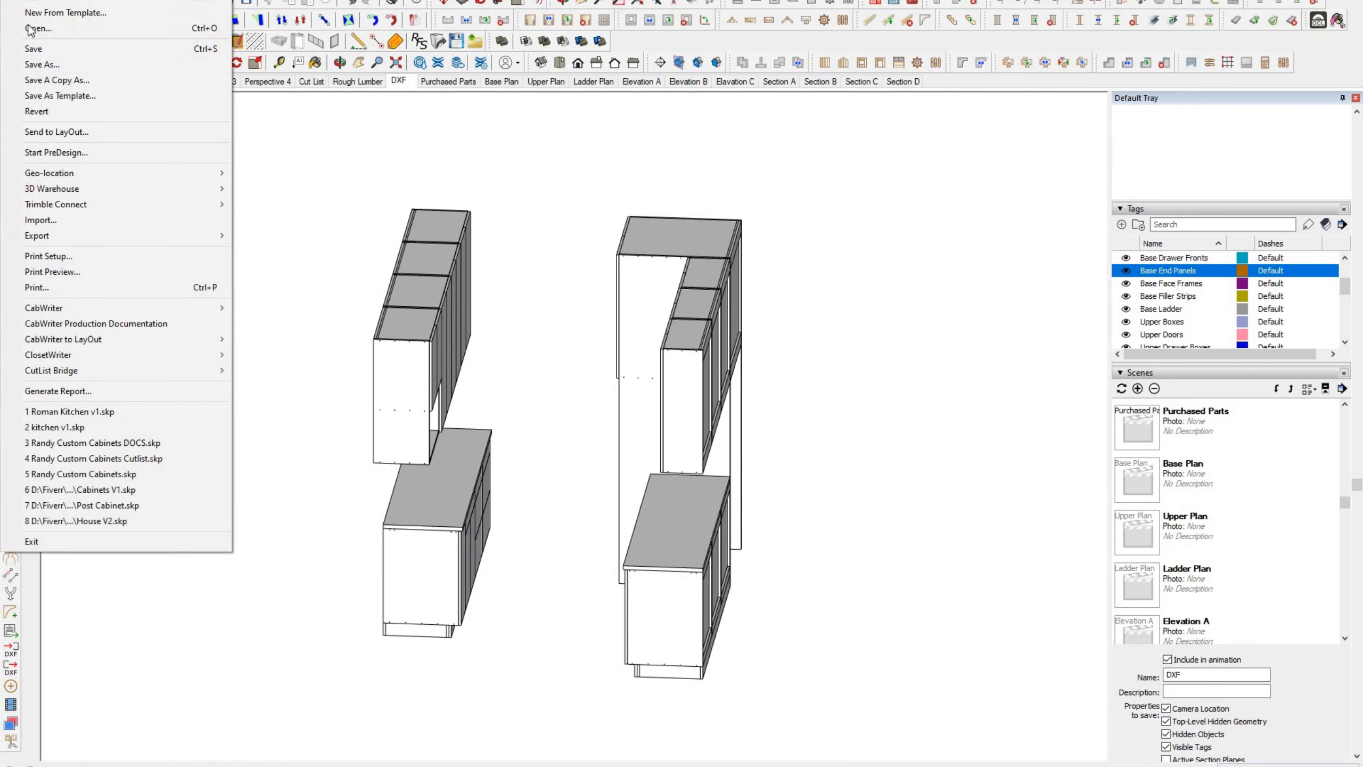
pyautogui.click(203, 325)
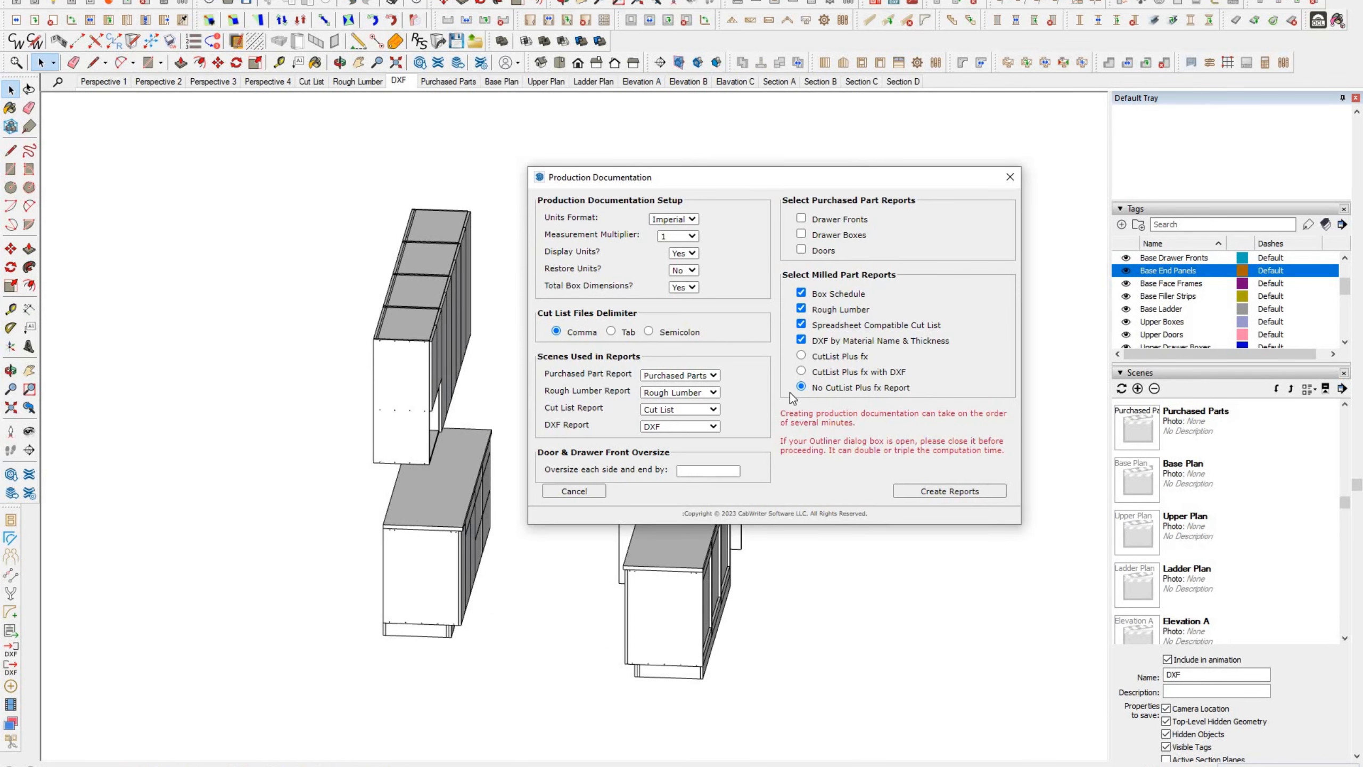
pyautogui.click(1009, 177)
# Step: Update the Rough Lumber scene and return to the DXF scene
pyautogui.click(357, 81)
pyautogui.rightClick(357, 81)
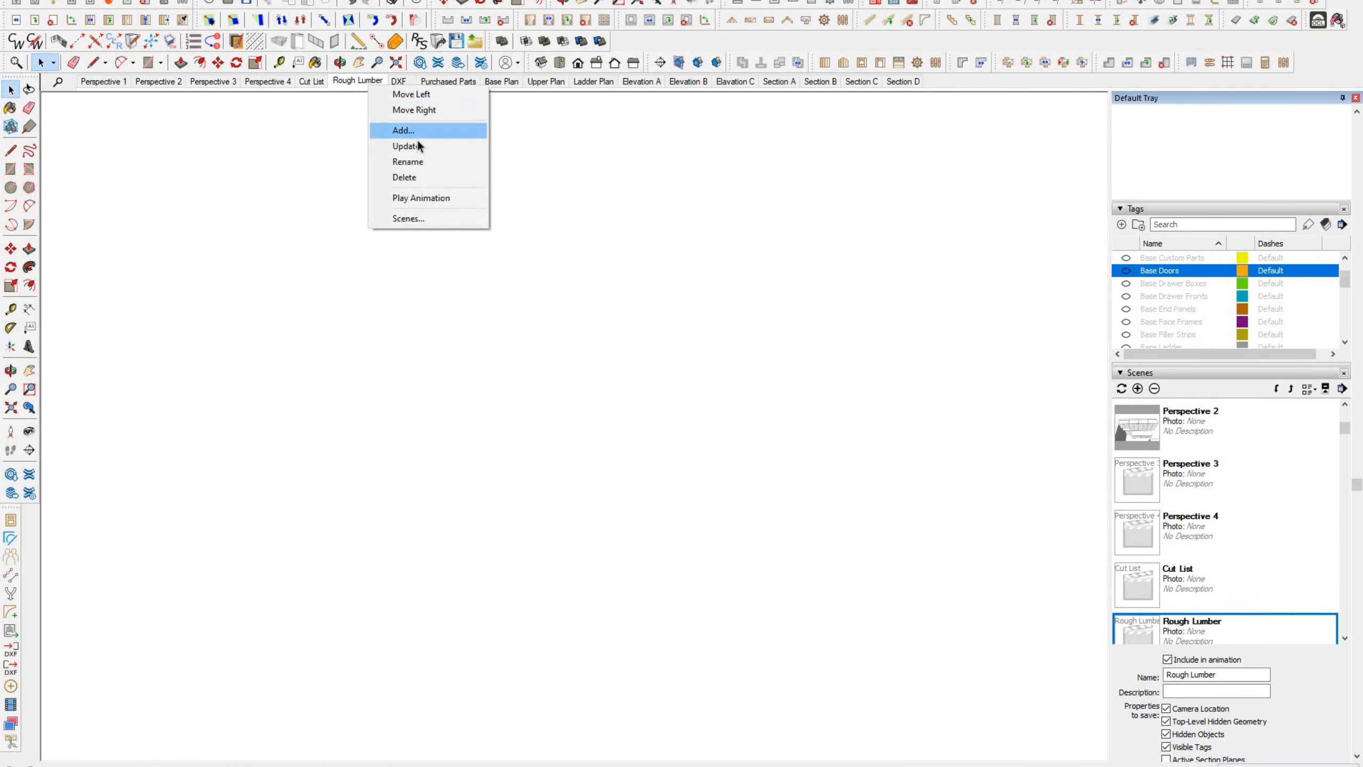
pyautogui.click(420, 146)
pyautogui.click(399, 81)
# Step: Open the Production Documentation setup, look into the Roman Kitchen project folder, and close the setup
pyautogui.click(10, 1)
pyautogui.click(203, 325)
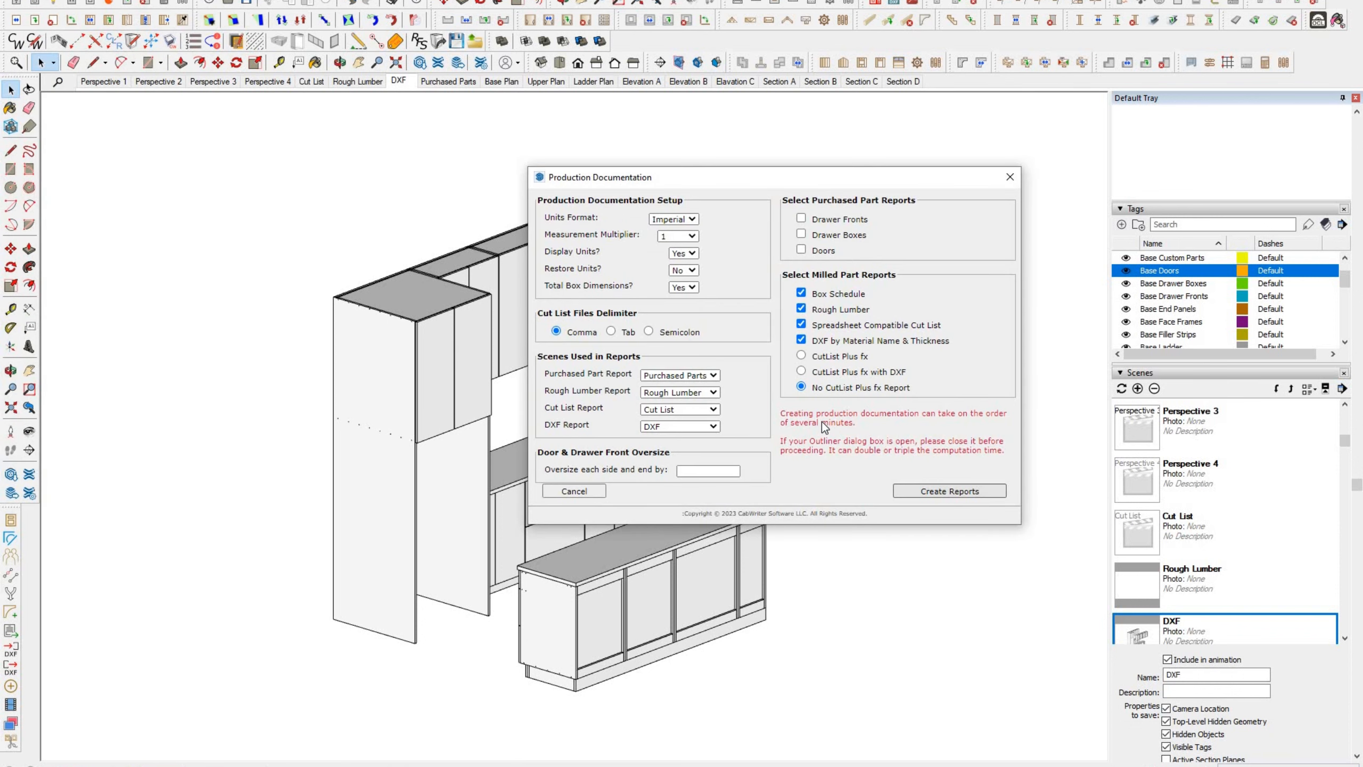
pyautogui.click(854, 382)
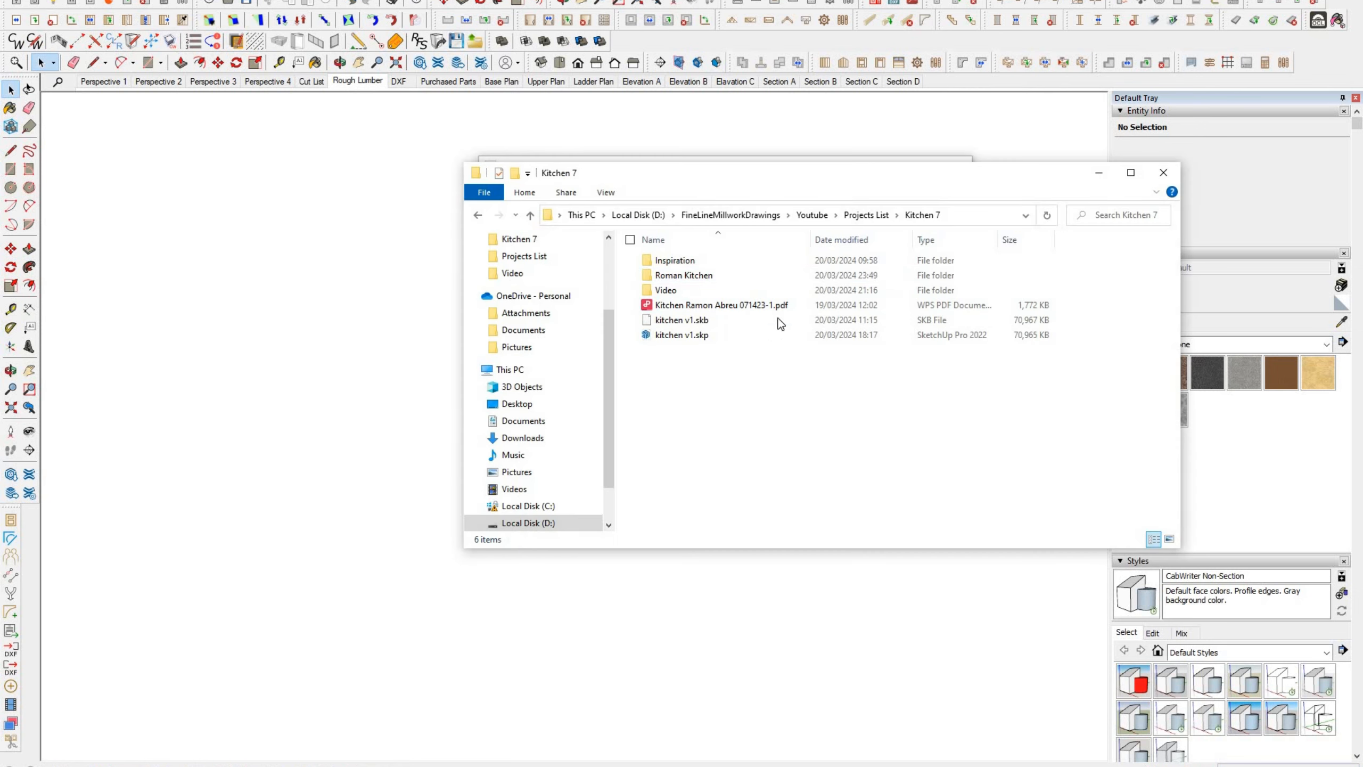
pyautogui.doubleClick(665, 276)
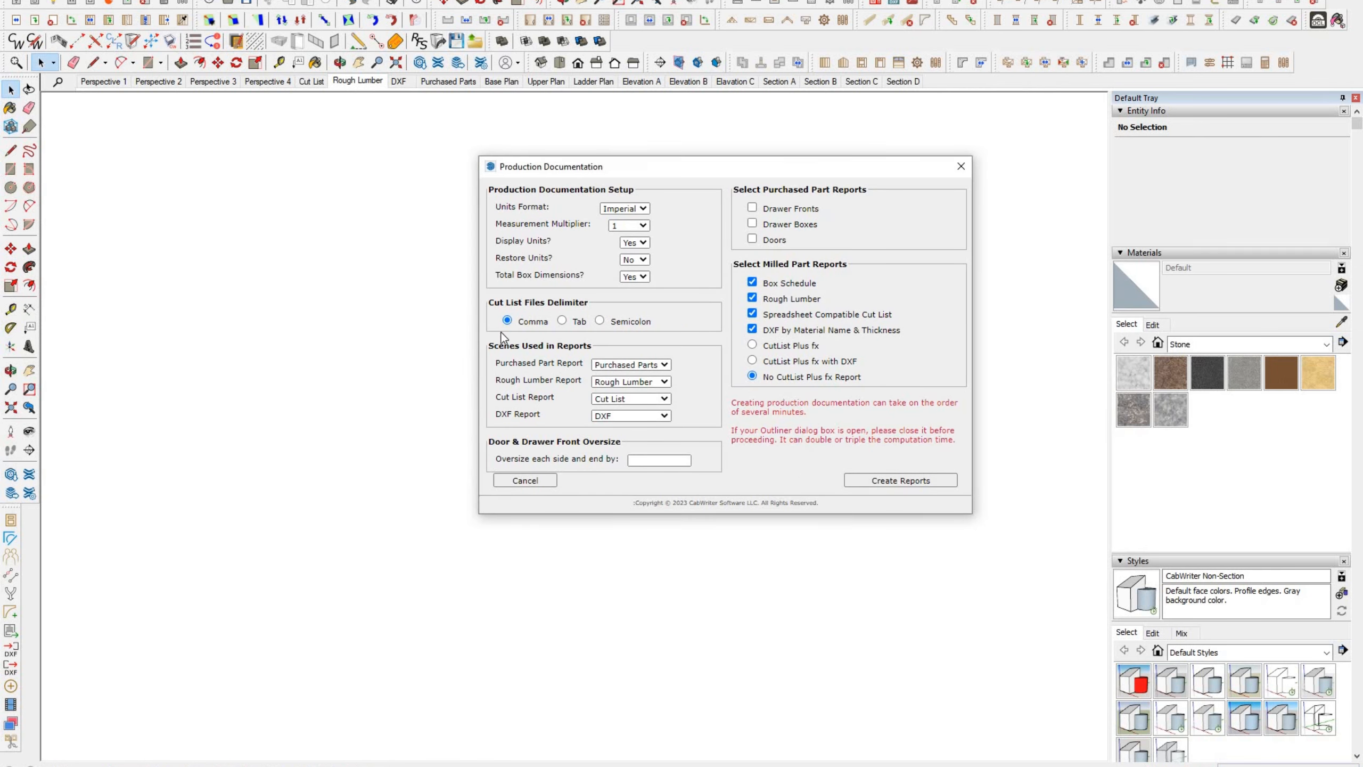
pyautogui.click(961, 167)
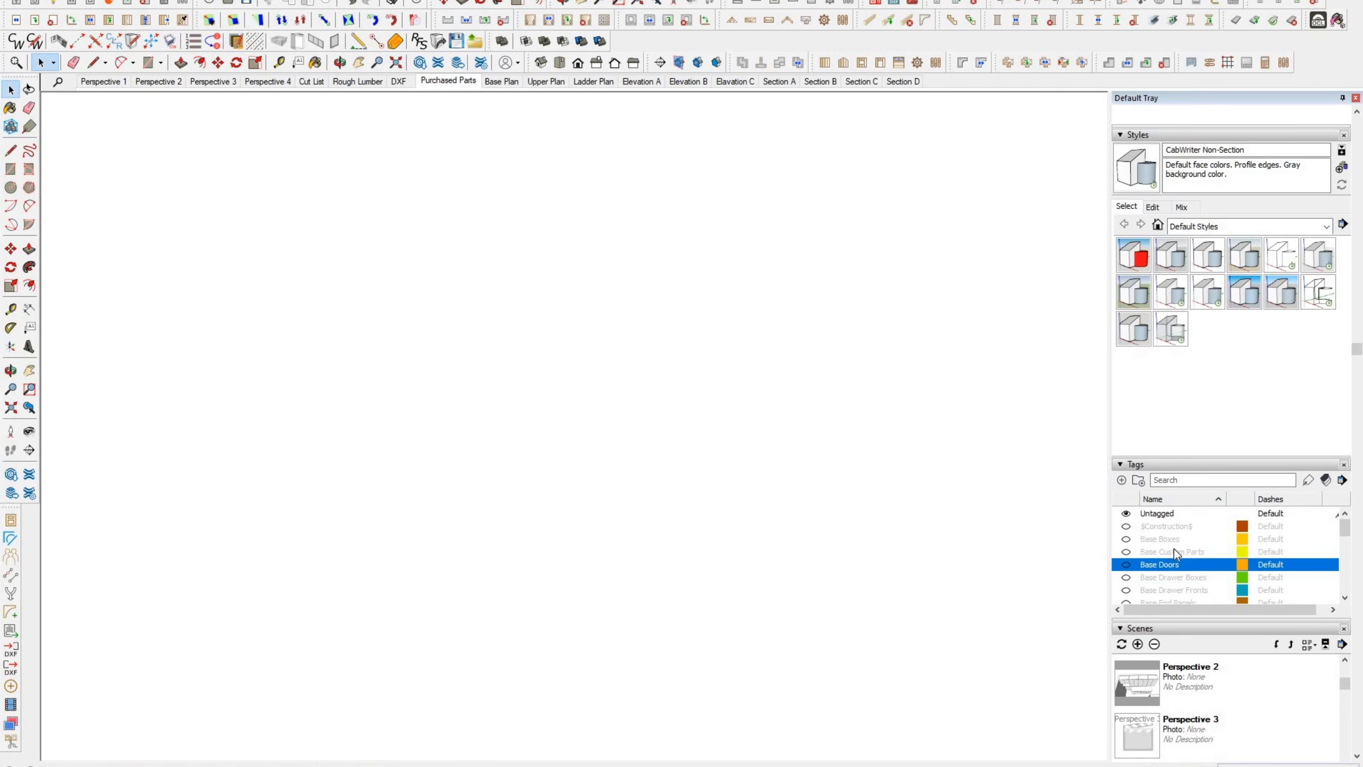
# Step: Show the Base Custom Parts tag in the Purchased Parts scene and create the production reports with No CutList Plus fx Report
pyautogui.click(1174, 550)
pyautogui.click(467, 81)
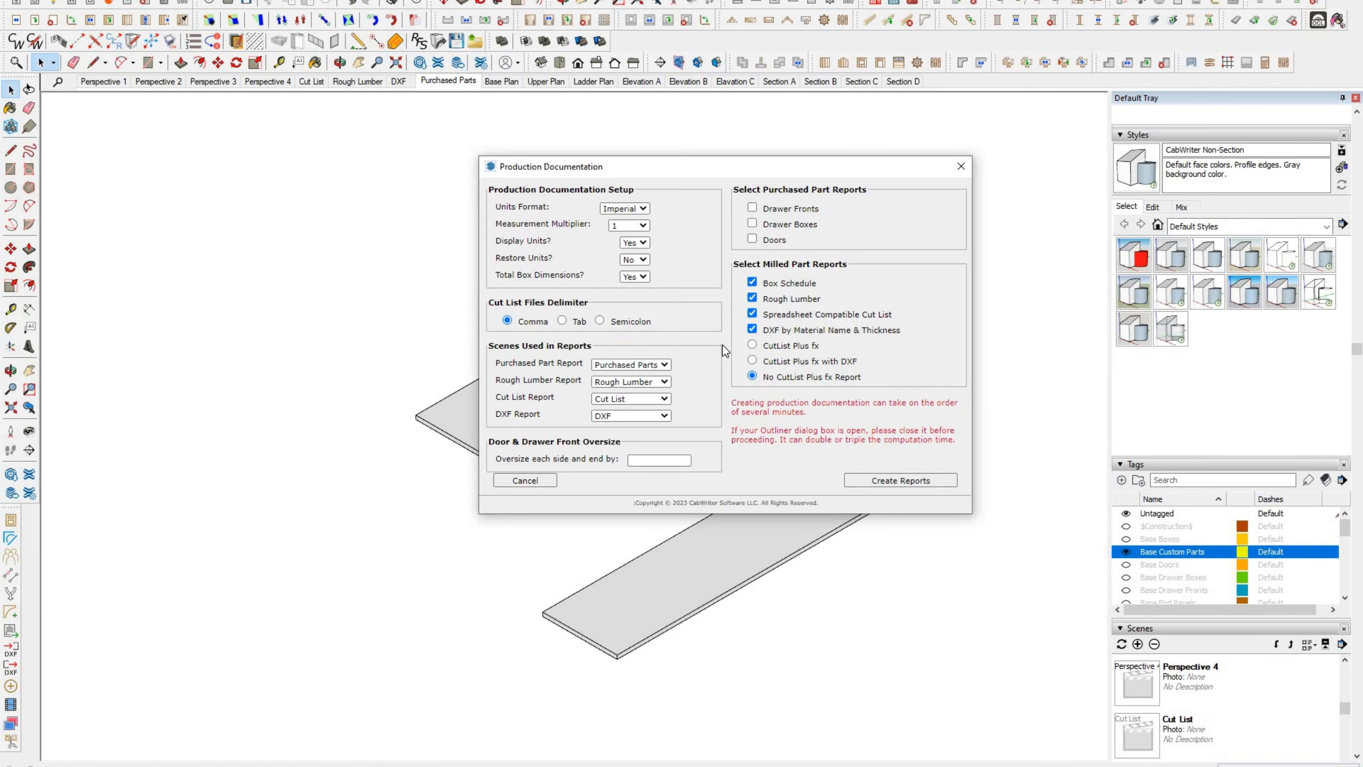
pyautogui.click(900, 482)
pyautogui.click(826, 376)
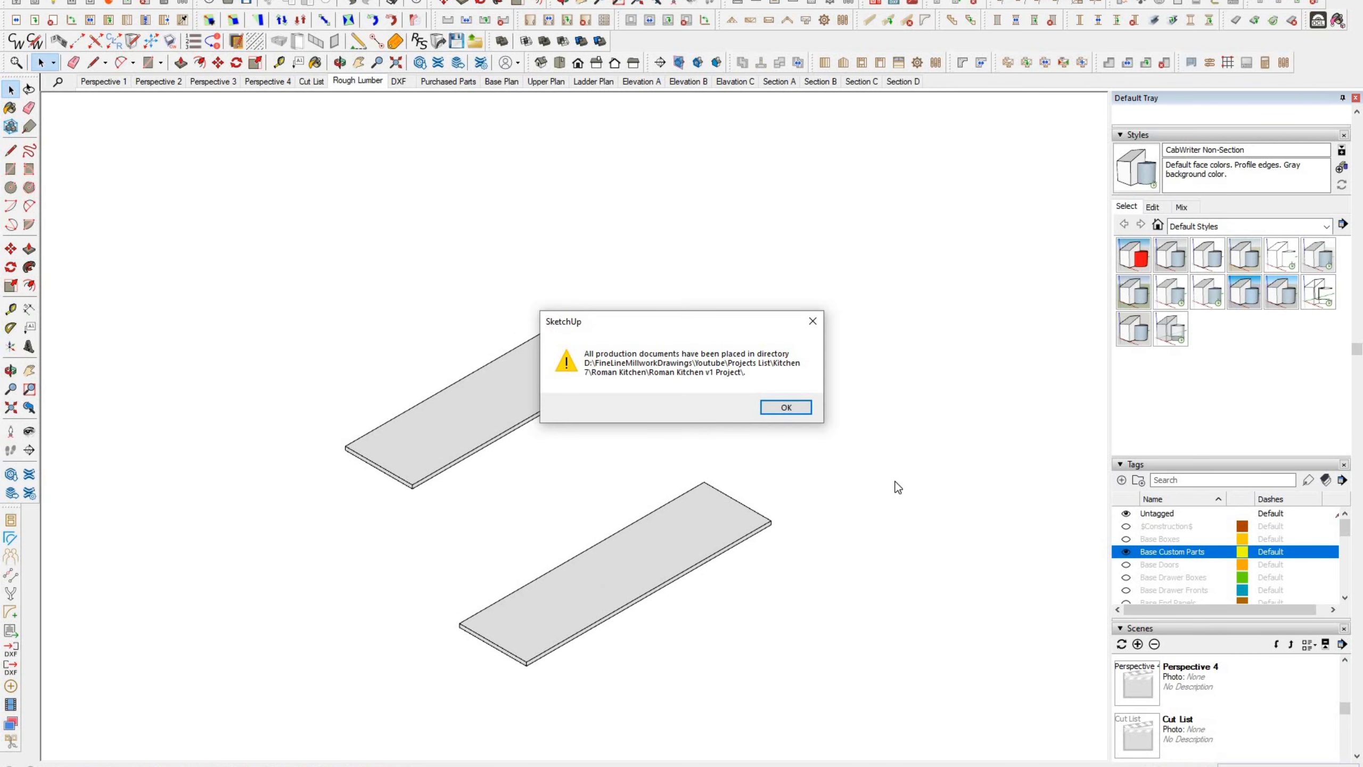
pyautogui.click(789, 407)
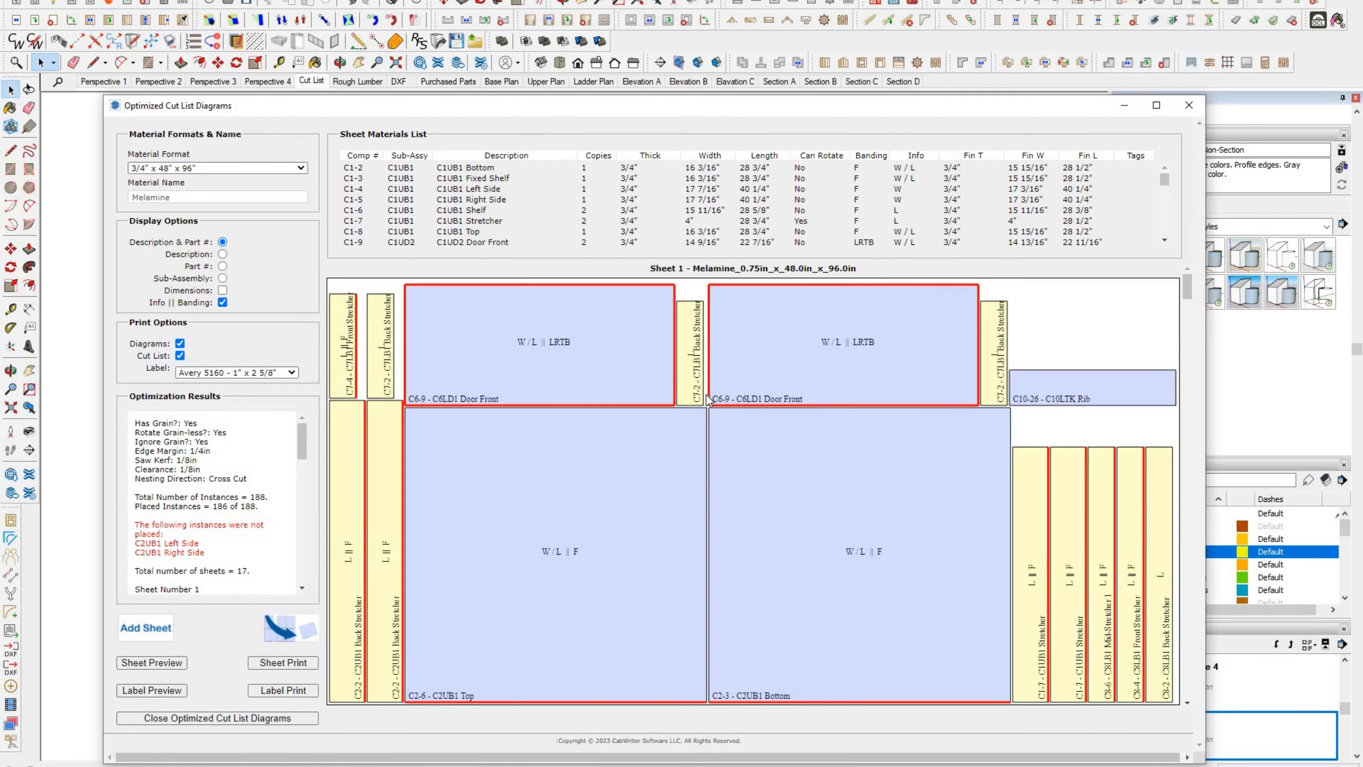
# Step: Exclude the cut list and print the 3/4" melamine sheet diagrams to PDF as 3_4 Table Saw Cutting Diagram
pyautogui.scroll(-20, 709, 490)
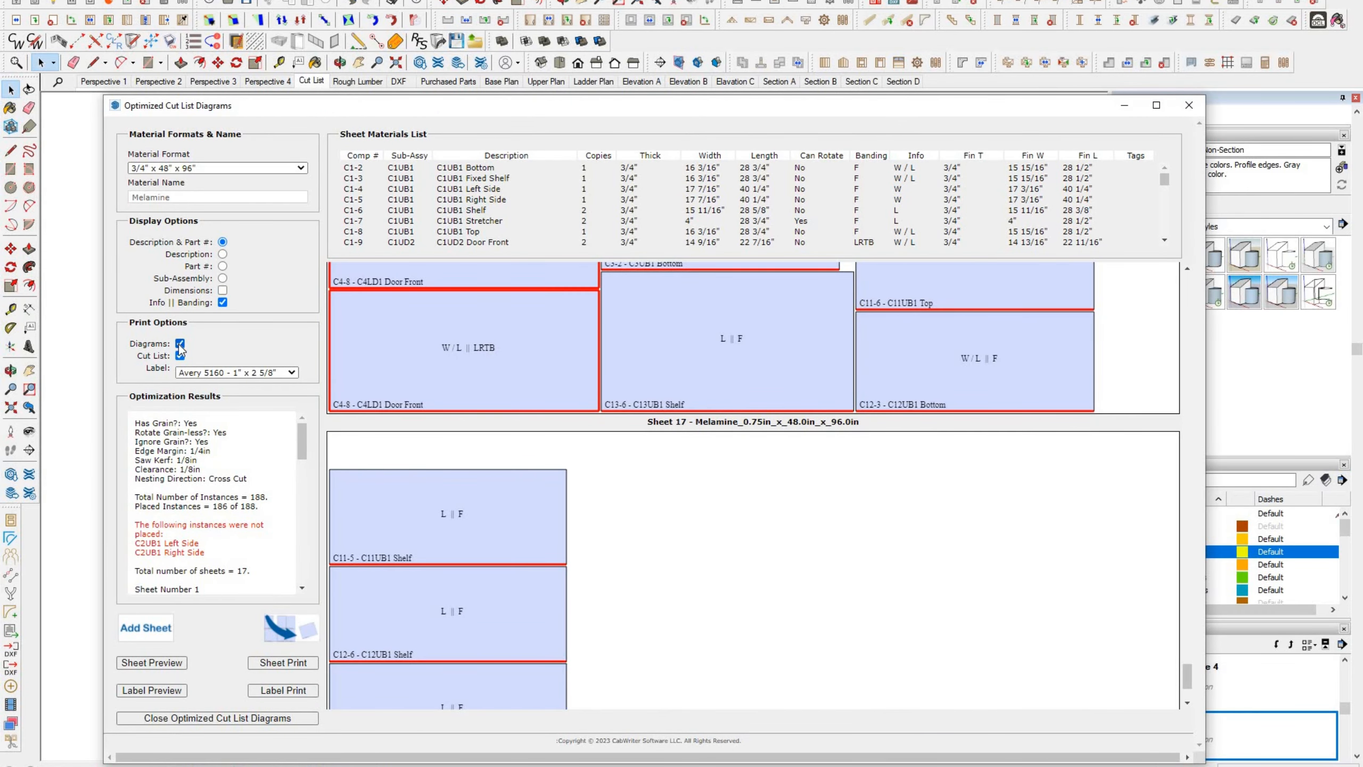
pyautogui.click(180, 355)
pyautogui.click(152, 662)
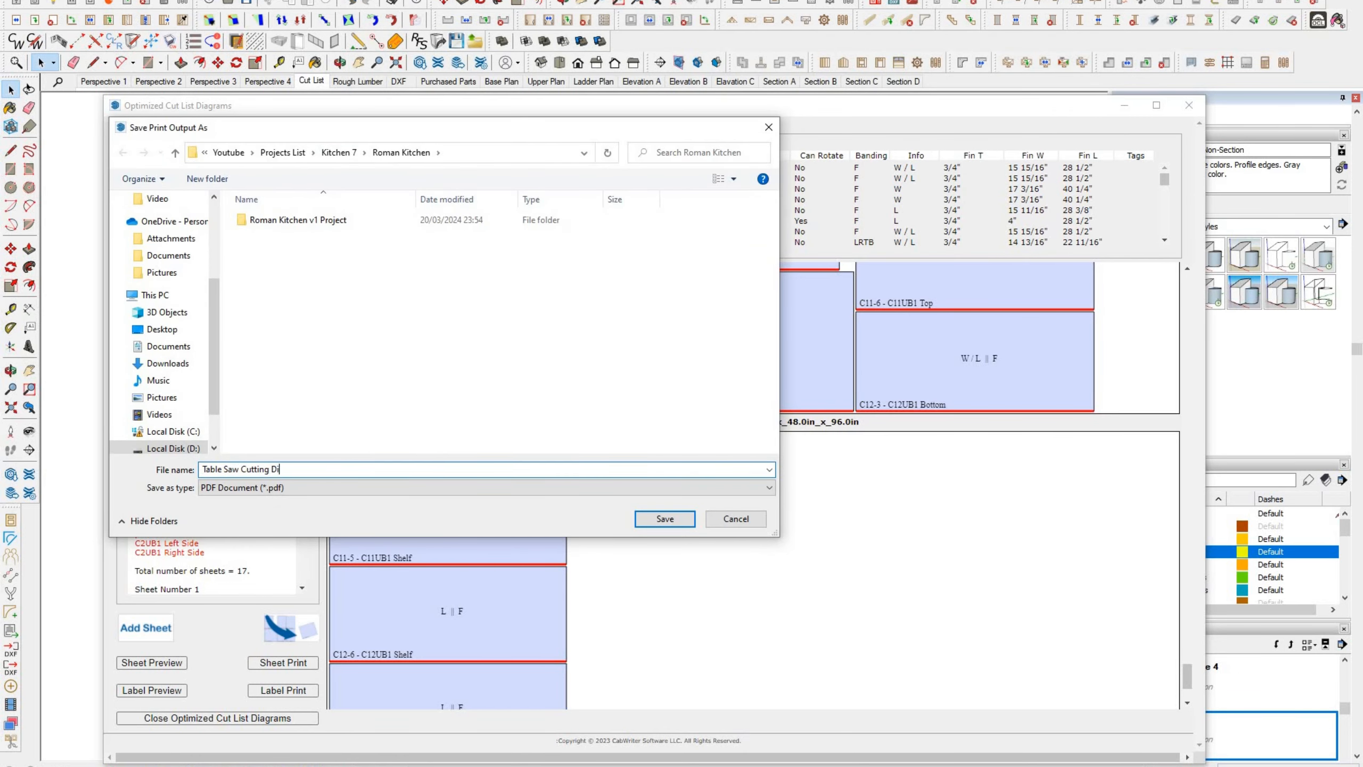
pyautogui.press('Return')
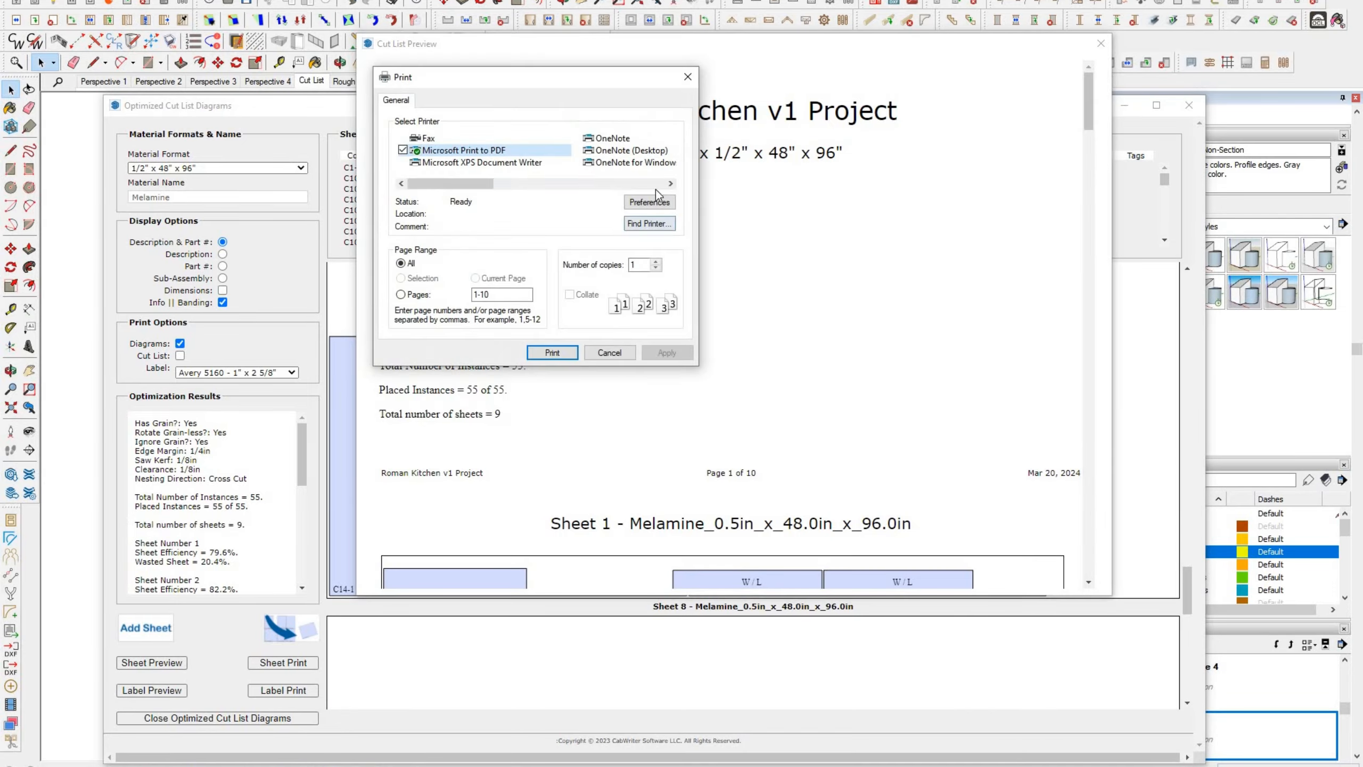
# Step: Print the 1/2" melamine sheet diagrams with Microsoft Print to PDF and save them as 1_2 Table Saw Cutting Diagram.pdf
pyautogui.click(651, 201)
pyautogui.click(552, 353)
pyautogui.click(310, 236)
pyautogui.click(344, 470)
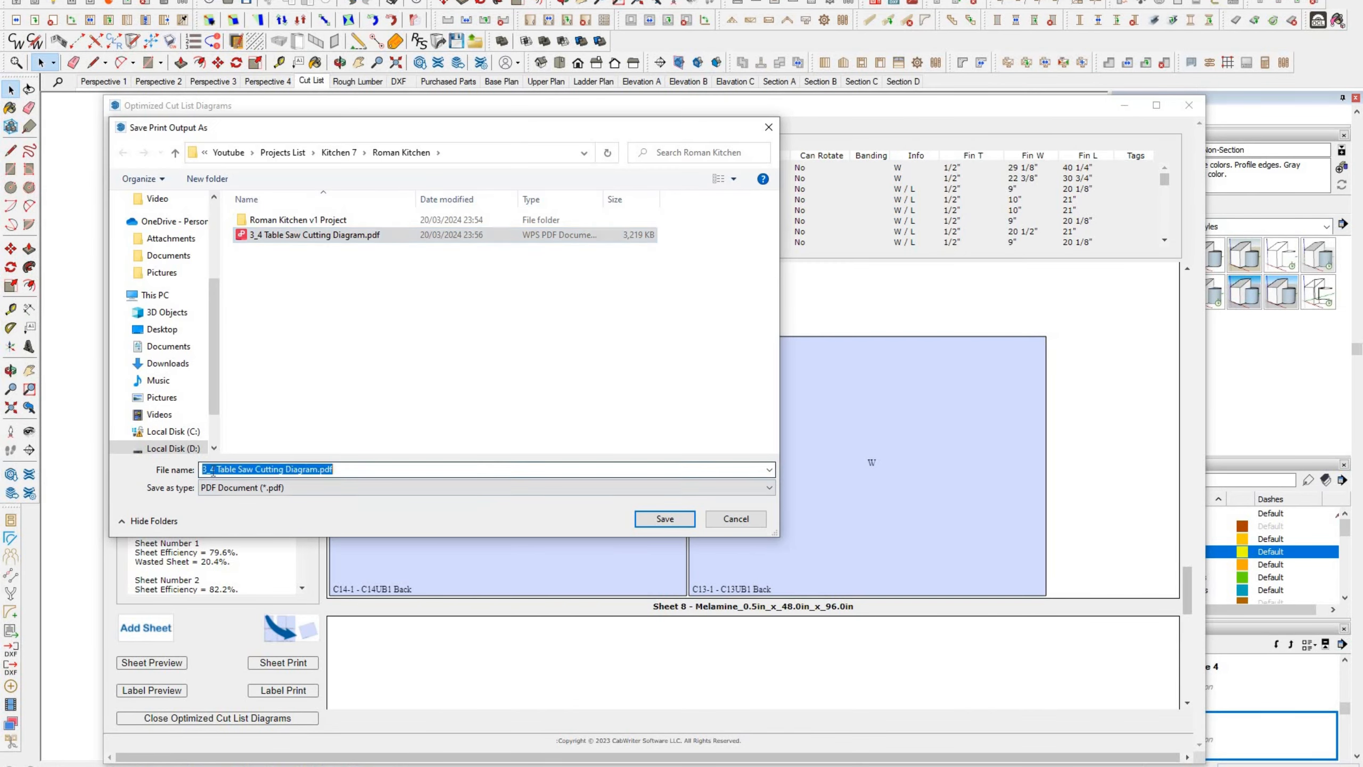
pyautogui.click(212, 469)
pyautogui.press('BackSpace')
pyautogui.write('2')
pyautogui.click(667, 519)
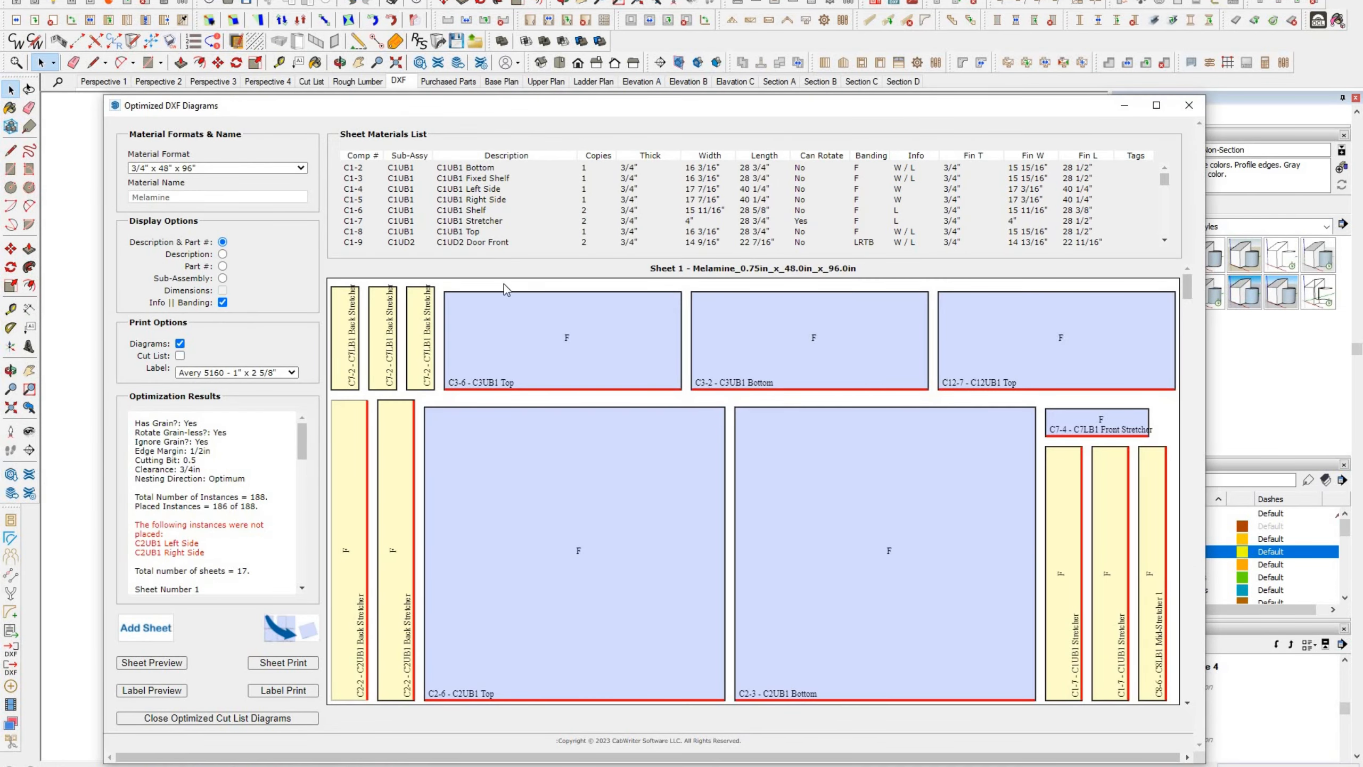
# Step: Print the 3/4" melamine DXF diagrams to PDF and save them as 3_4 CNC Milling Diagram.pdf
pyautogui.click(283, 662)
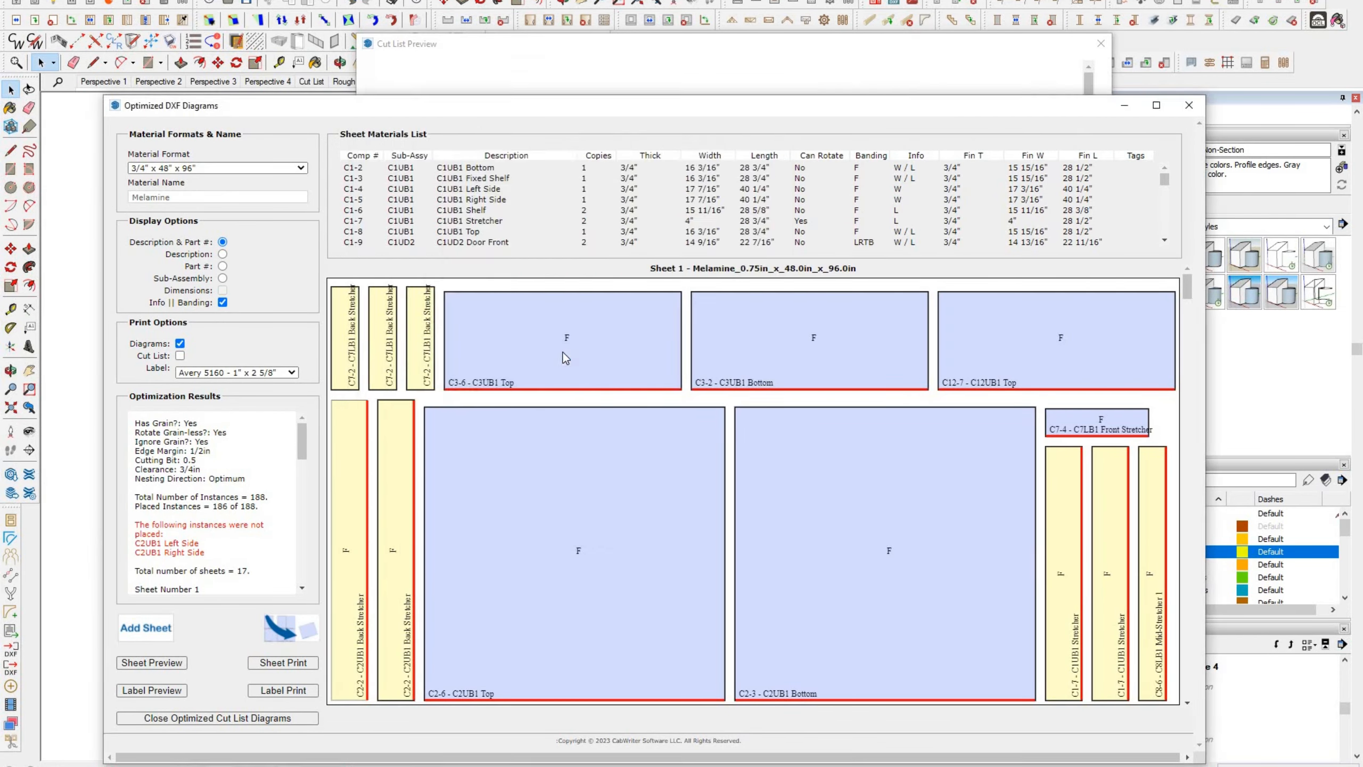
pyautogui.click(315, 251)
pyautogui.click(258, 469)
pyautogui.click(253, 469)
pyautogui.press('BackSpace')
pyautogui.press('BackSpace')
pyautogui.press('BackSpace')
pyautogui.press('BackSpace')
pyautogui.press('BackSpace')
pyautogui.press('BackSpace')
pyautogui.press('BackSpace')
pyautogui.press('BackSpace')
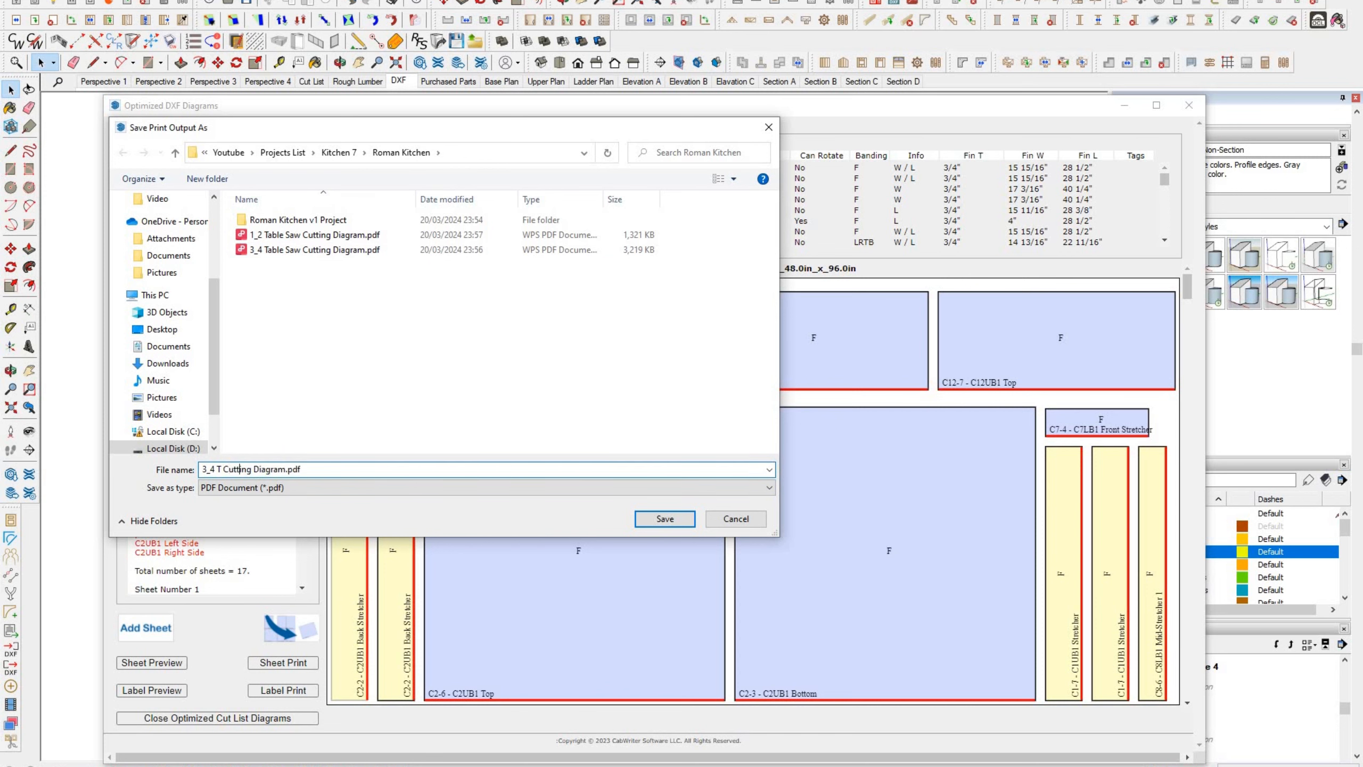
pyautogui.press('Return')
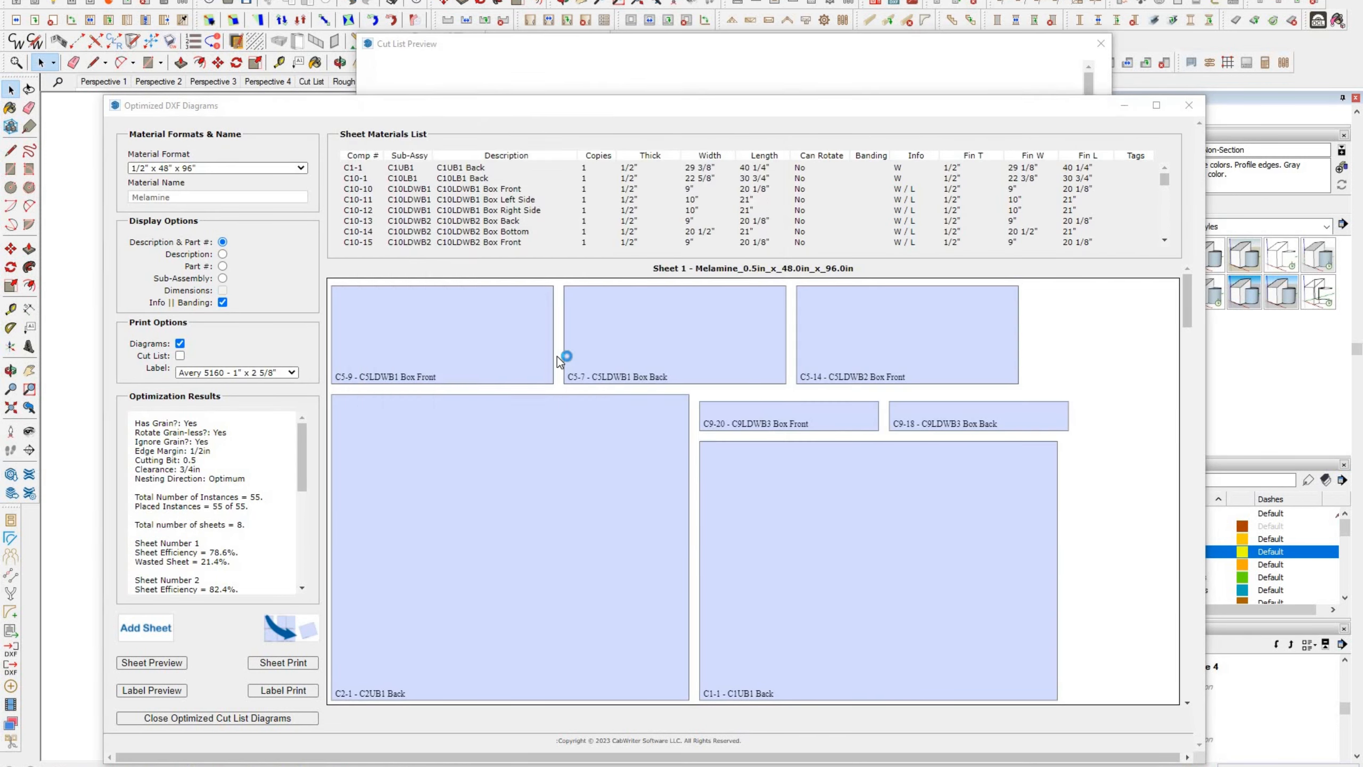
# Step: Save the 1/2" melamine DXF diagrams as 1_2 CNC Milling Diagram.pdf and close the optimized diagrams
pyautogui.click(354, 250)
pyautogui.moveTo(215, 470); pyautogui.dragTo(202, 470)
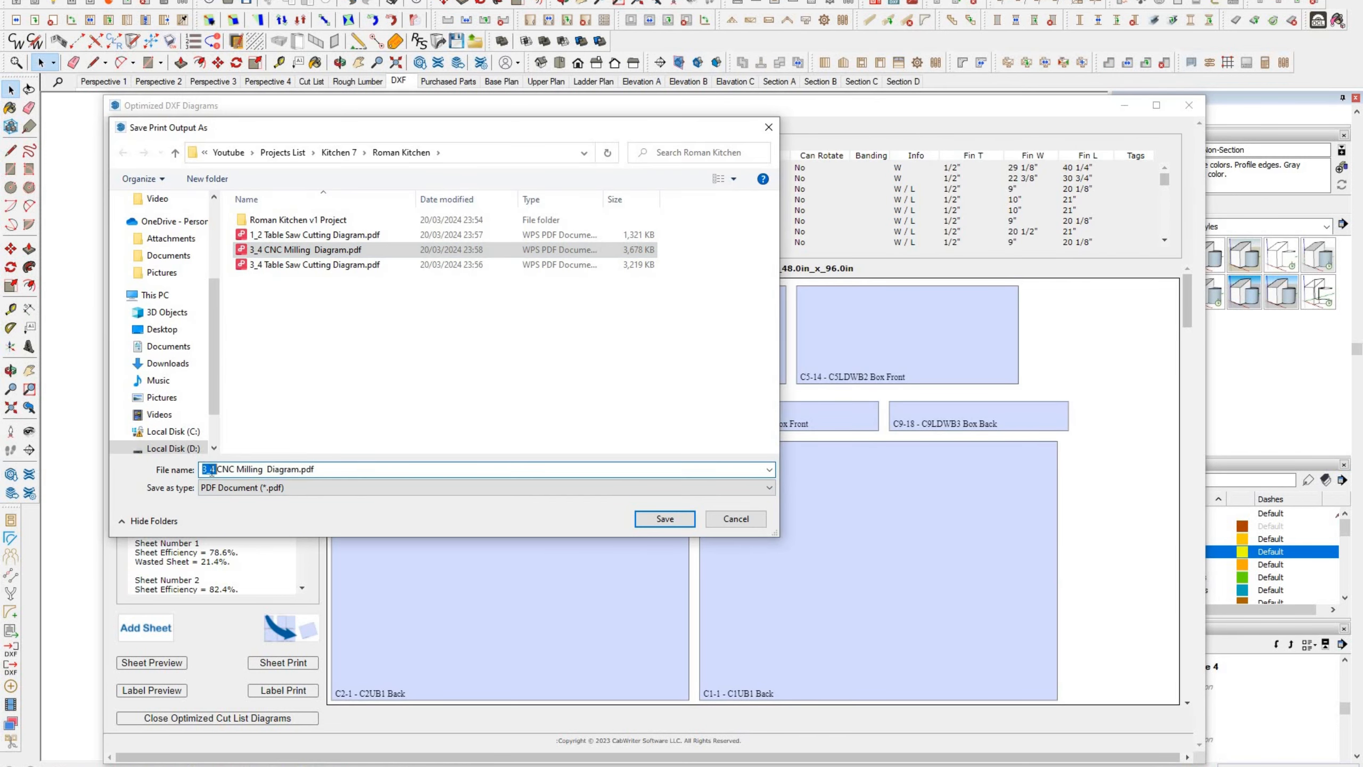
pyautogui.write('1_2')
pyautogui.click(666, 518)
pyautogui.scroll(-6, 677, 478)
pyautogui.scroll(6, 685, 487)
pyautogui.click(1187, 105)
# Step: Return to the Perspective 1 scene, save the model and send it to LayOut
pyautogui.click(104, 81)
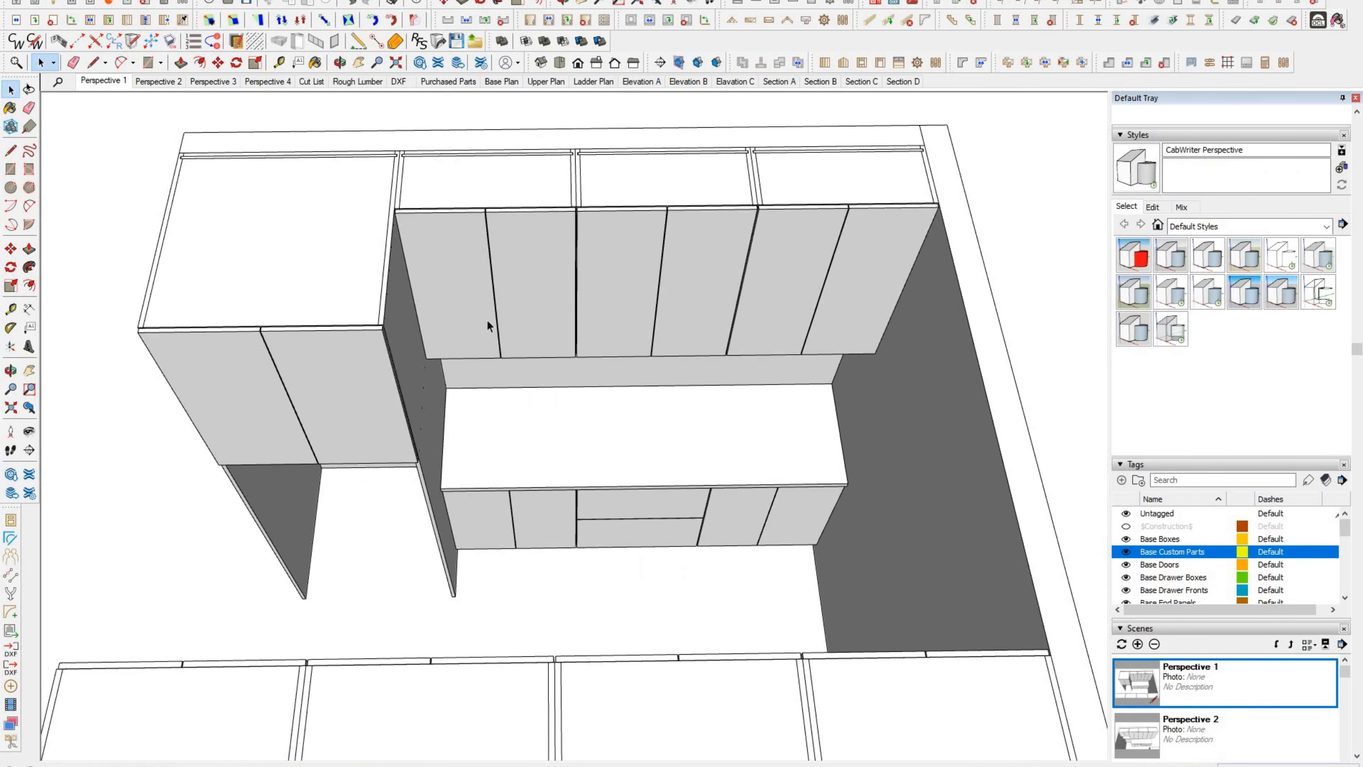
pyautogui.moveTo(487, 326); pyautogui.dragTo(705, 451, button='middle')
pyautogui.scroll(-2, 590, 433)
pyautogui.hotkey('ctrl', 's')
pyautogui.click(10, 1)
pyautogui.click(125, 132)
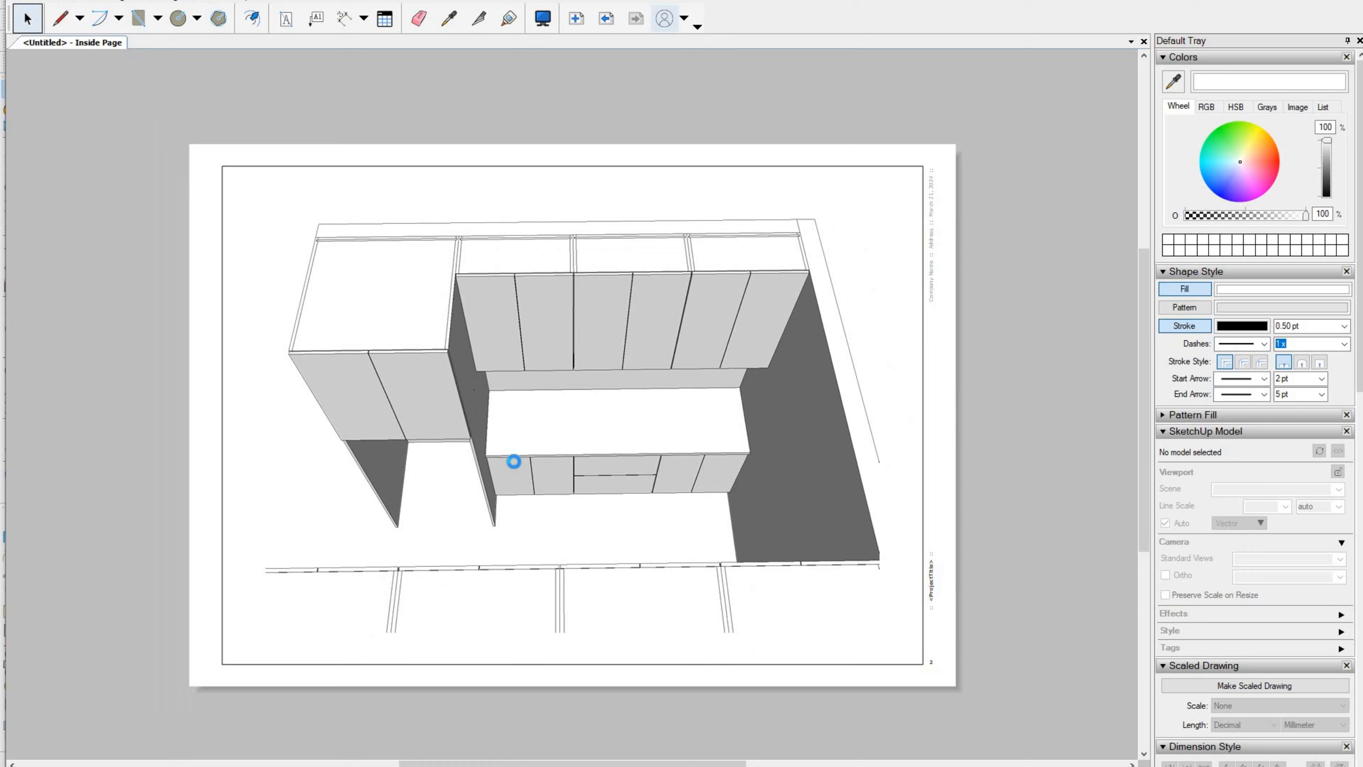
# Step: Copy the Perspective 1 viewport from the inside page and paste it onto the cover page
pyautogui.scroll(-1, 512, 462)
pyautogui.rightClick(427, 337)
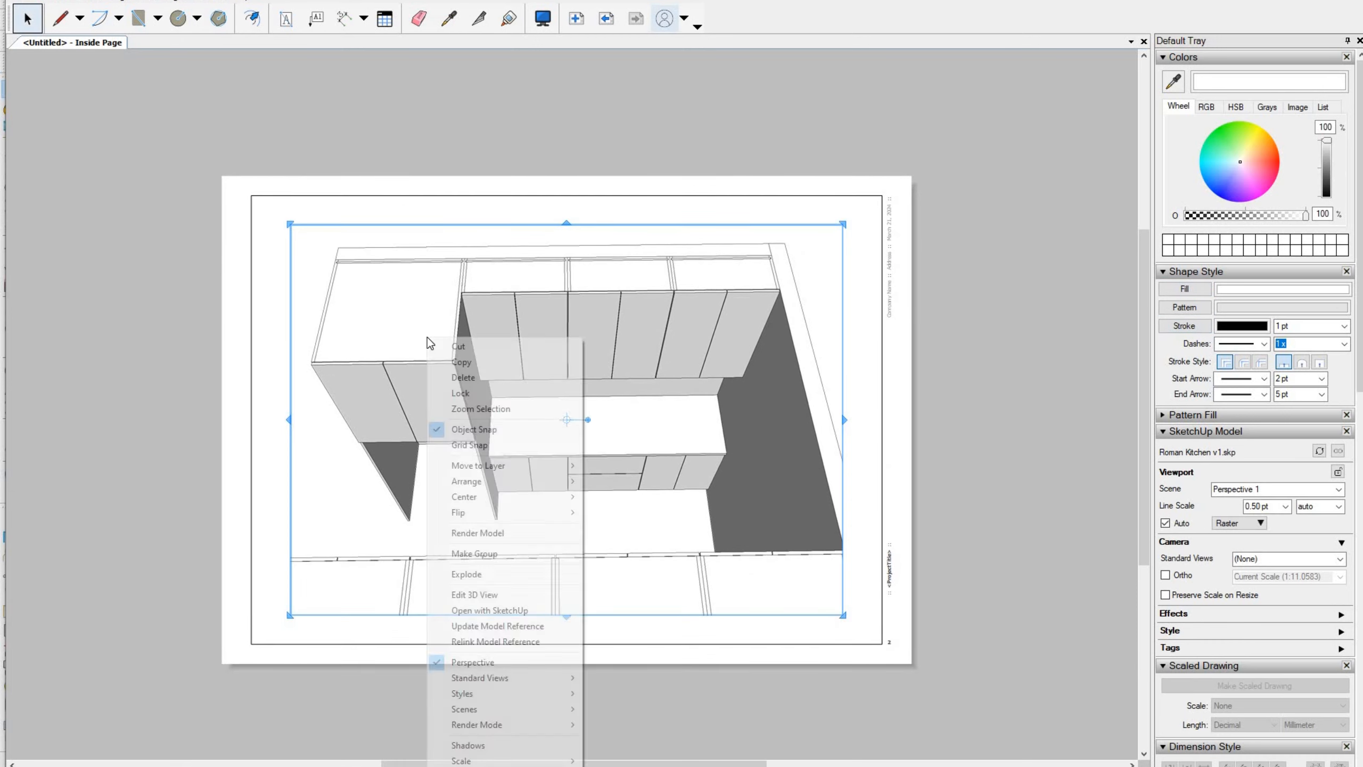
pyautogui.click(628, 56)
pyautogui.click(606, 18)
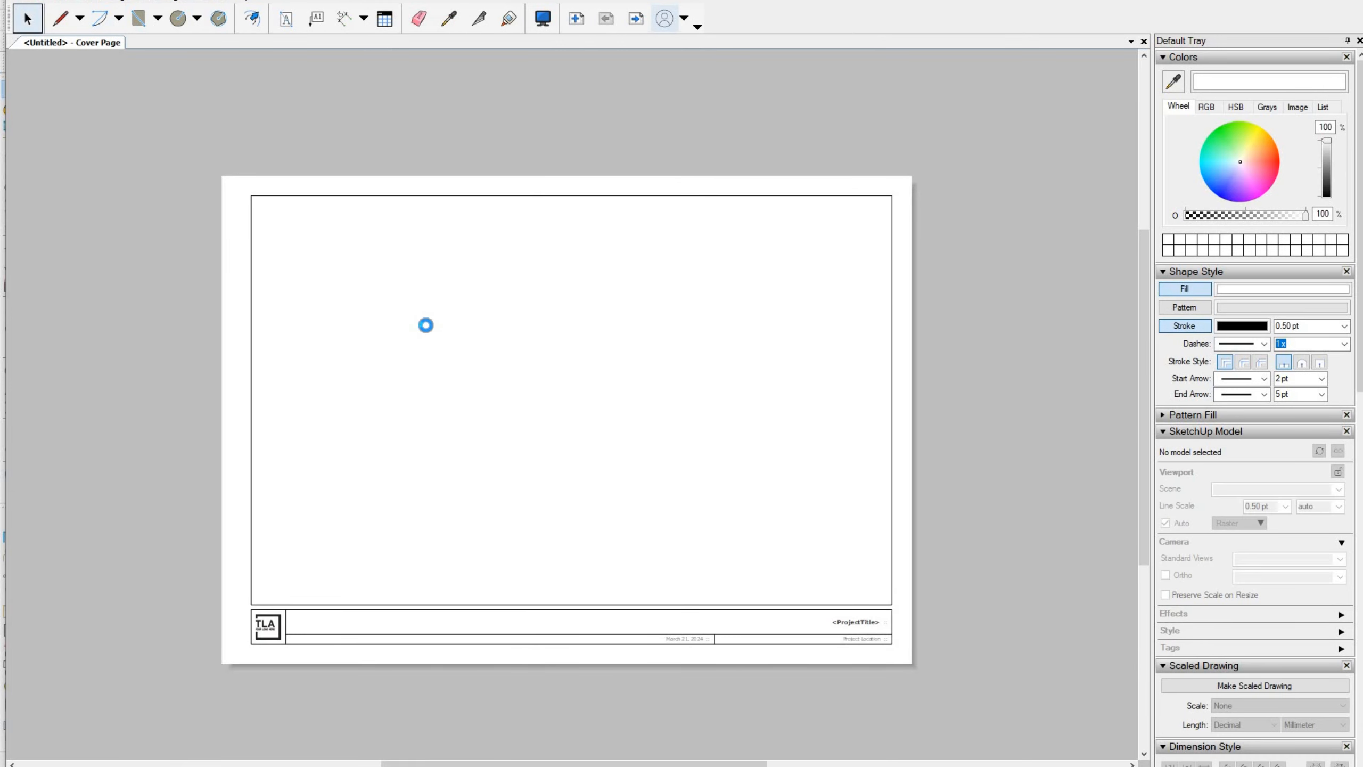
pyautogui.hotkey('ctrl', 'v')
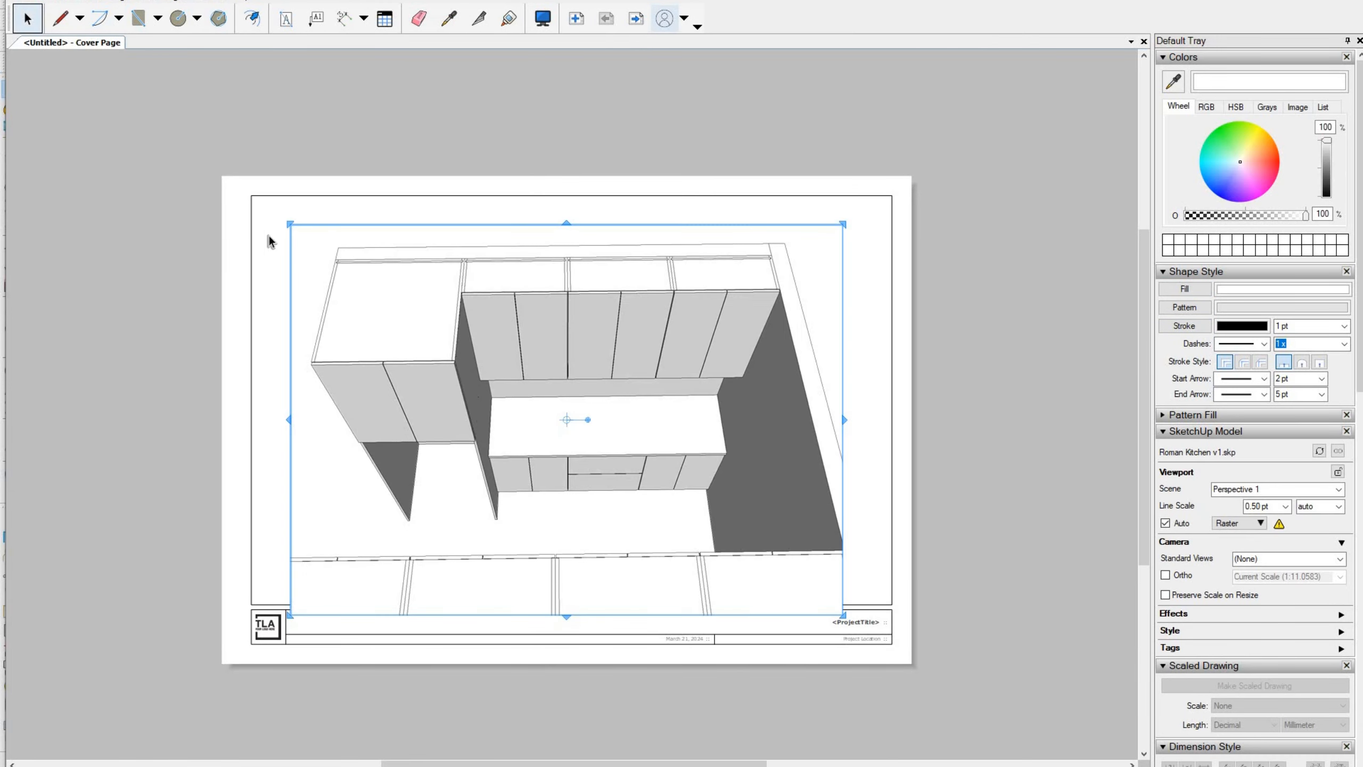
# Step: Draw a horizontal line across the middle of the cover page frame and resize the viewport to fill the upper half
pyautogui.press('l')
pyautogui.click(251, 400)
pyautogui.click(892, 400)
pyautogui.press('space')
pyautogui.click(729, 493)
pyautogui.moveTo(843, 616); pyautogui.dragTo(795, 401)
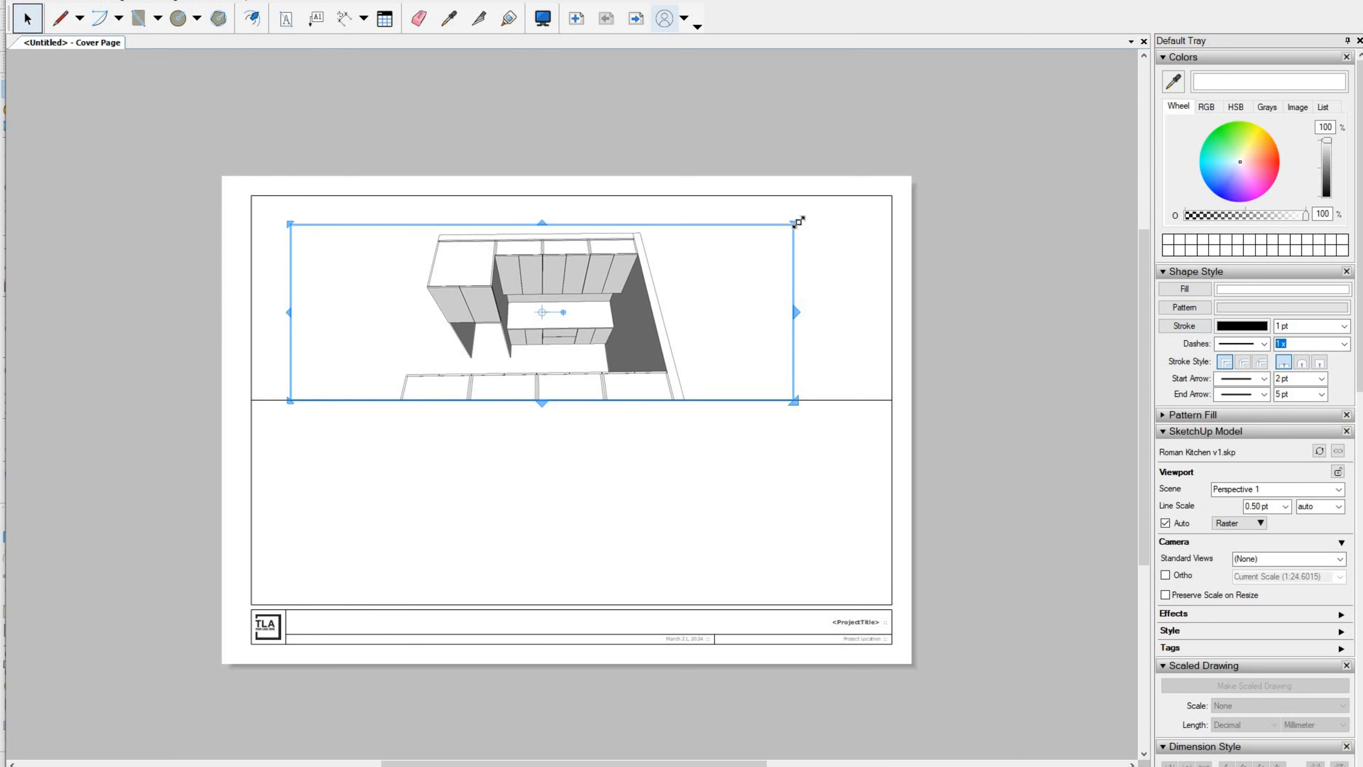
pyautogui.moveTo(798, 222); pyautogui.dragTo(892, 196)
pyautogui.moveTo(290, 196); pyautogui.dragTo(251, 195)
# Step: Turn on the stroke for the Perspective 1 viewport and duplicate it into the lower half of the cover page
pyautogui.rightClick(571, 261)
pyautogui.click(497, 247)
pyautogui.click(1185, 326)
pyautogui.click(737, 432)
pyautogui.rightClick(617, 277)
pyautogui.click(644, 304)
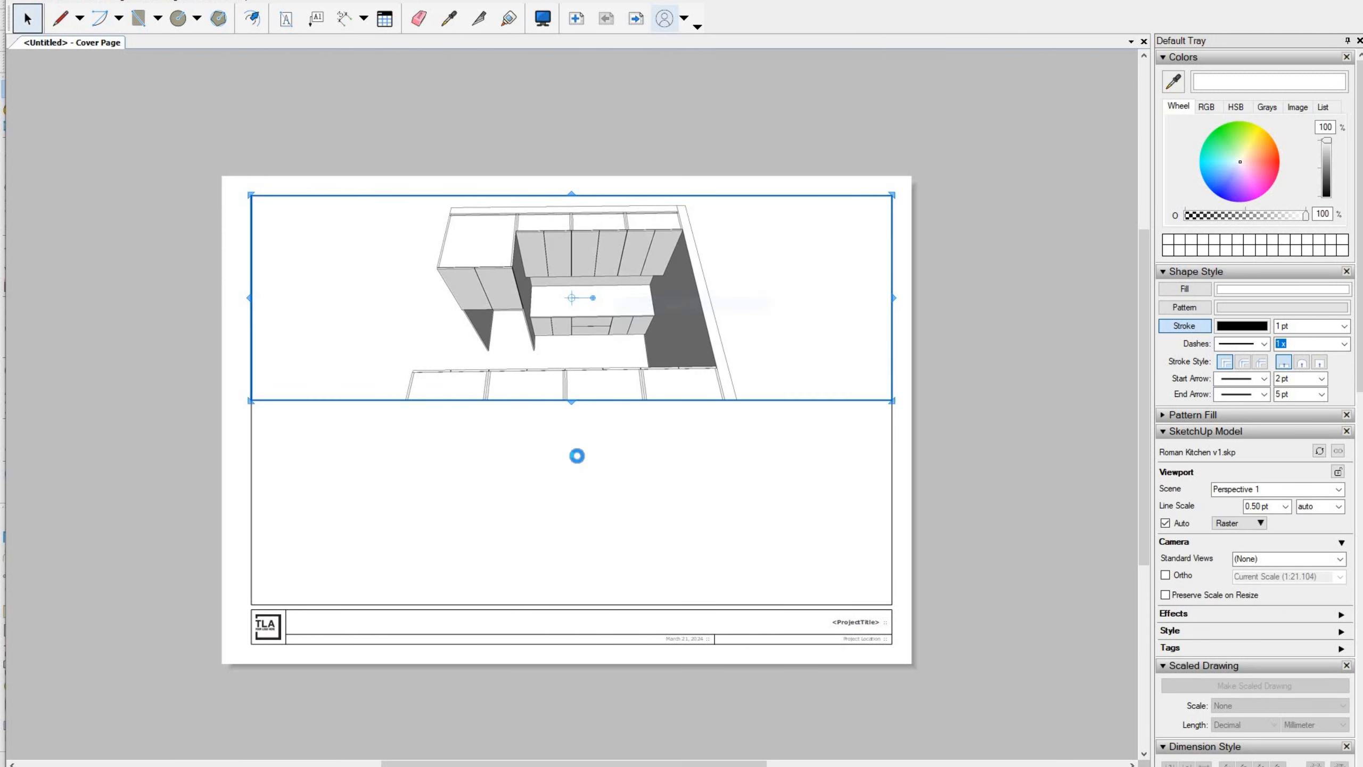
pyautogui.click(602, 467)
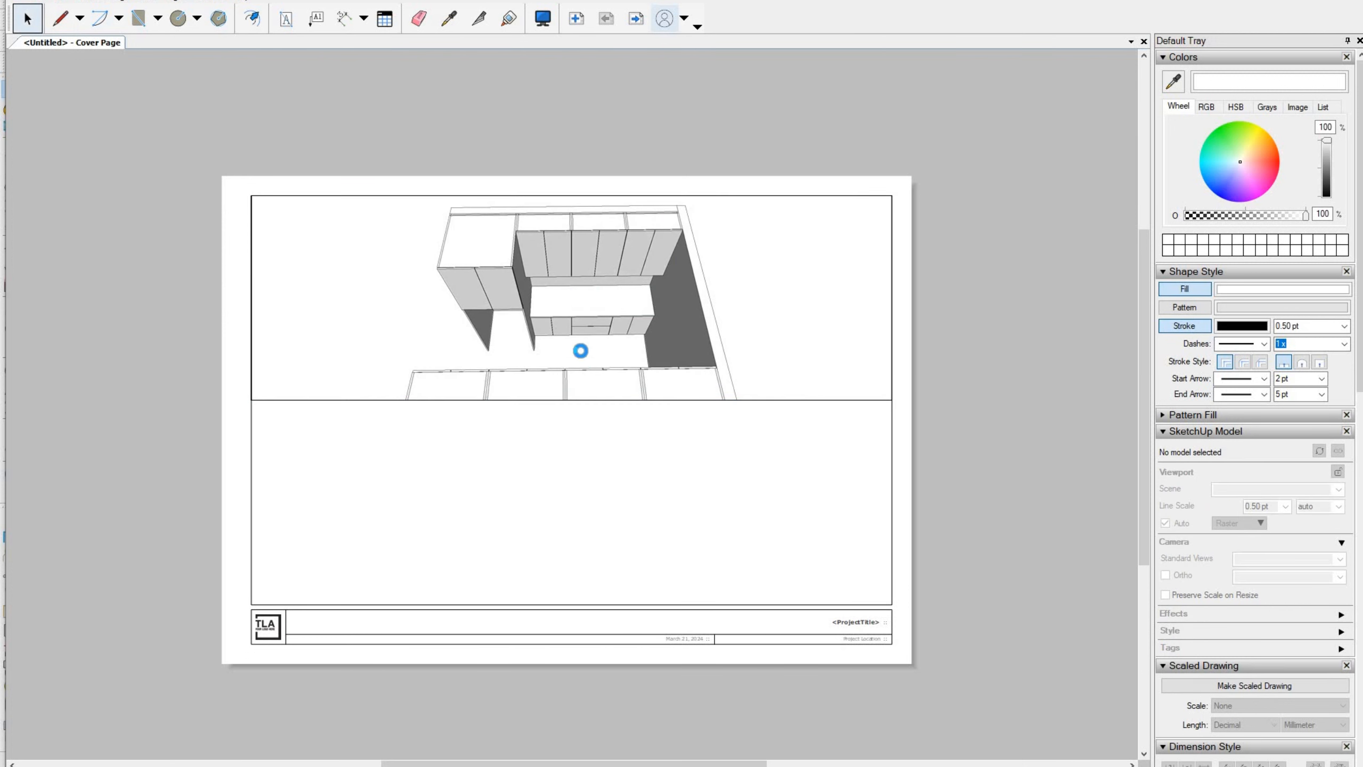
pyautogui.click(516, 293)
pyautogui.keyDown('ctrl'); pyautogui.moveTo(511, 290); pyautogui.dragTo(507, 491); pyautogui.keyUp('ctrl')
pyautogui.click(504, 693)
# Step: Adjust the 3D view inside the upper viewport so the cabinet run fills the frame from above
pyautogui.scroll(4, 494, 275)
pyautogui.doubleClick(597, 225)
pyautogui.scroll(3, 598, 224)
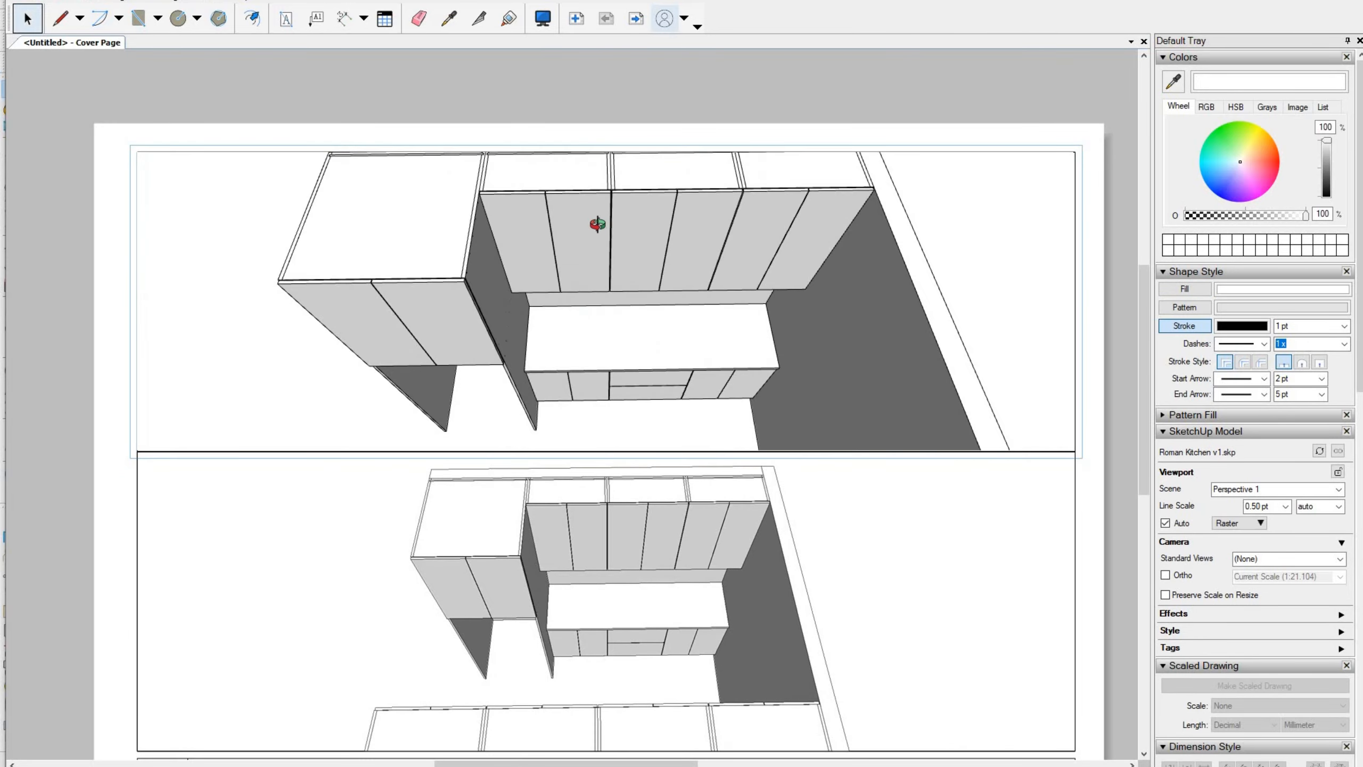
pyautogui.moveTo(598, 225); pyautogui.dragTo(608, 259, button='middle')
pyautogui.press('Escape')
pyautogui.doubleClick(594, 290)
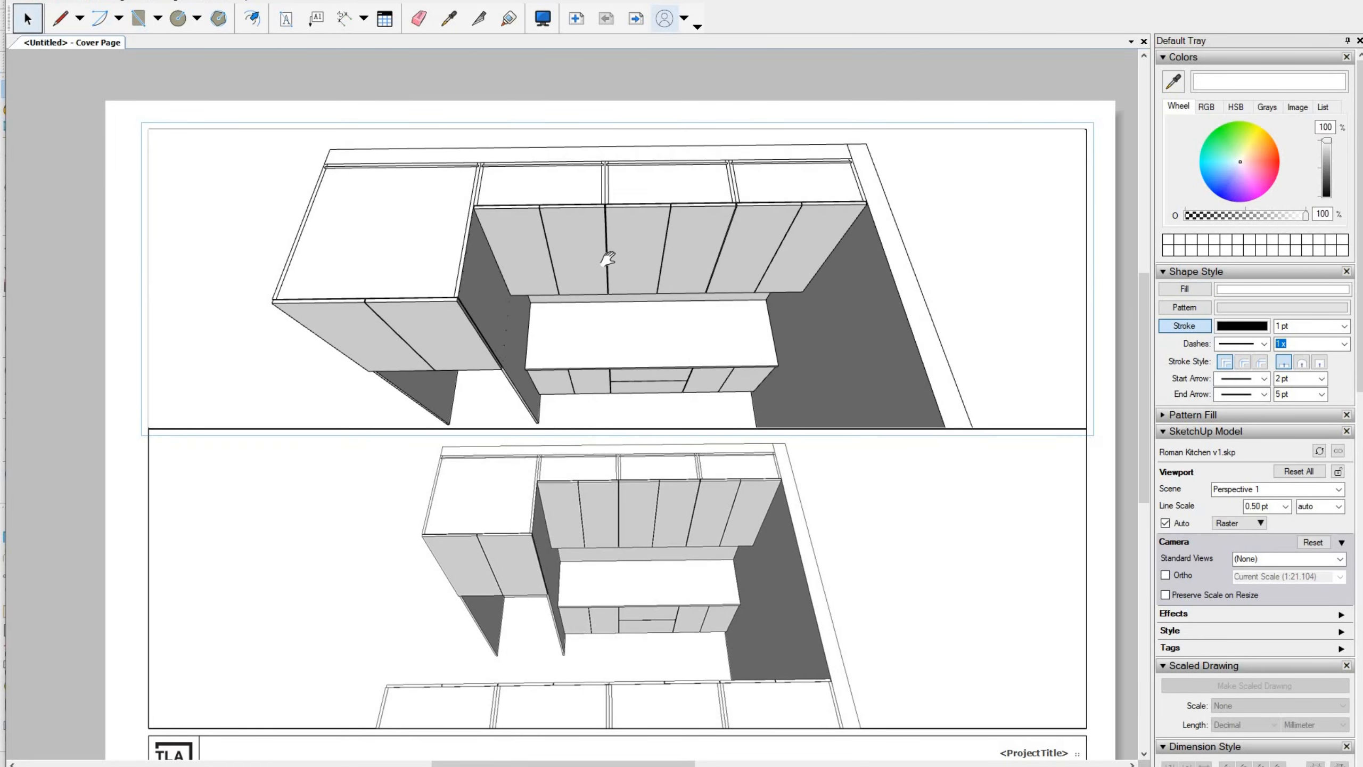
pyautogui.click(468, 452)
# Step: Assign the Perspective 2 scene to the lower viewport and reframe its 3D view closer on the cabinets
pyautogui.scroll(-3, 468, 452)
pyautogui.scroll(3, 518, 456)
pyautogui.rightClick(517, 431)
pyautogui.moveTo(603, 368)
pyautogui.click(720, 392)
pyautogui.doubleClick(541, 457)
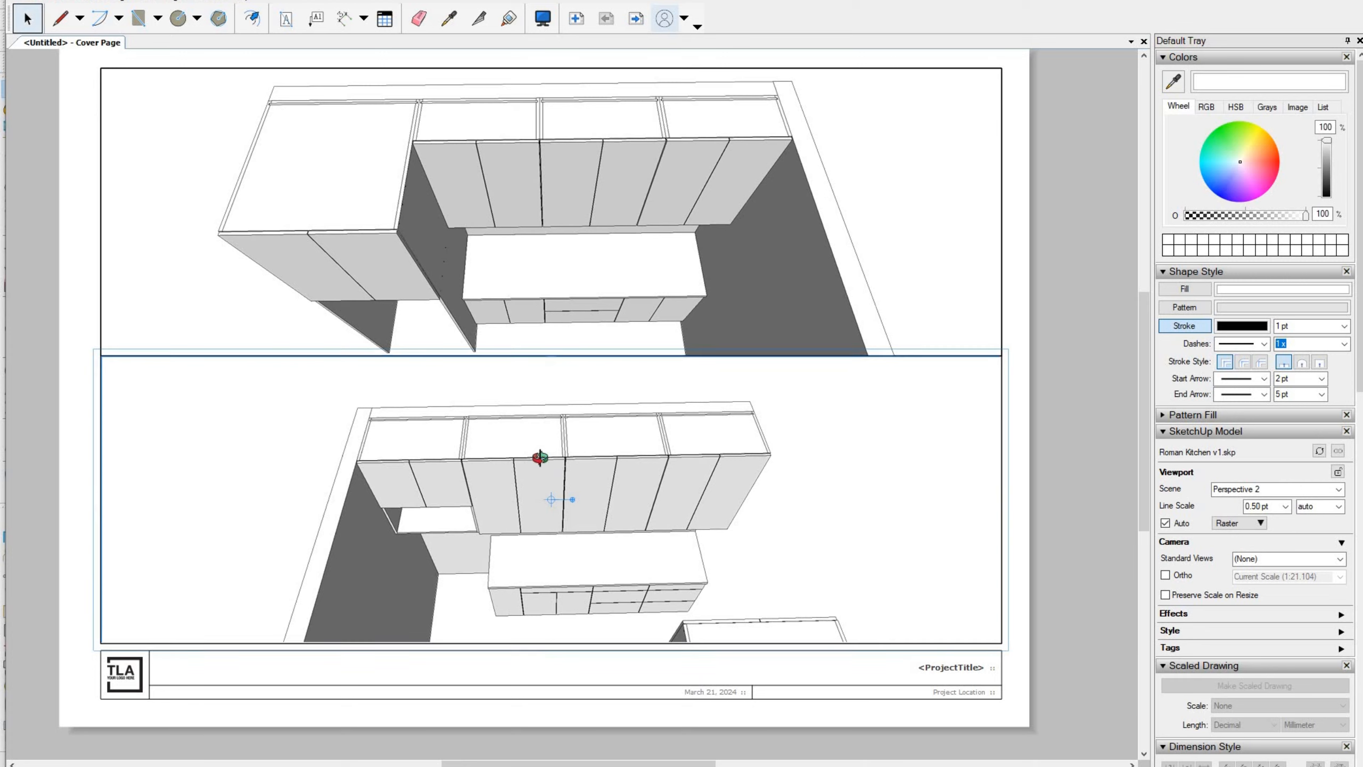
pyautogui.scroll(3, 541, 458)
pyautogui.moveTo(541, 457); pyautogui.dragTo(525, 539, button='middle')
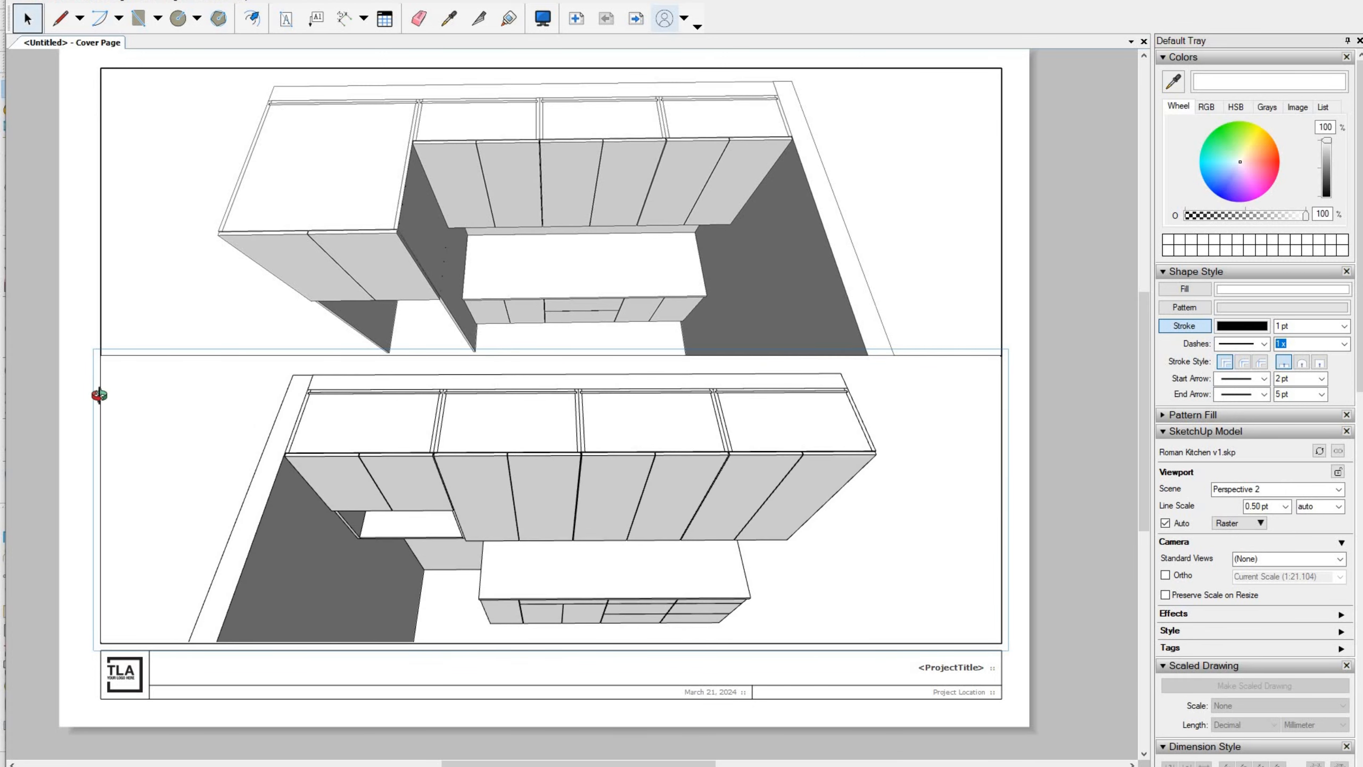
pyautogui.click(78, 395)
# Step: Set both perspective viewports on the cover page to Hybrid rendering
pyautogui.click(496, 450)
pyautogui.keyDown('shift'); pyautogui.click(552, 301); pyautogui.keyUp('shift')
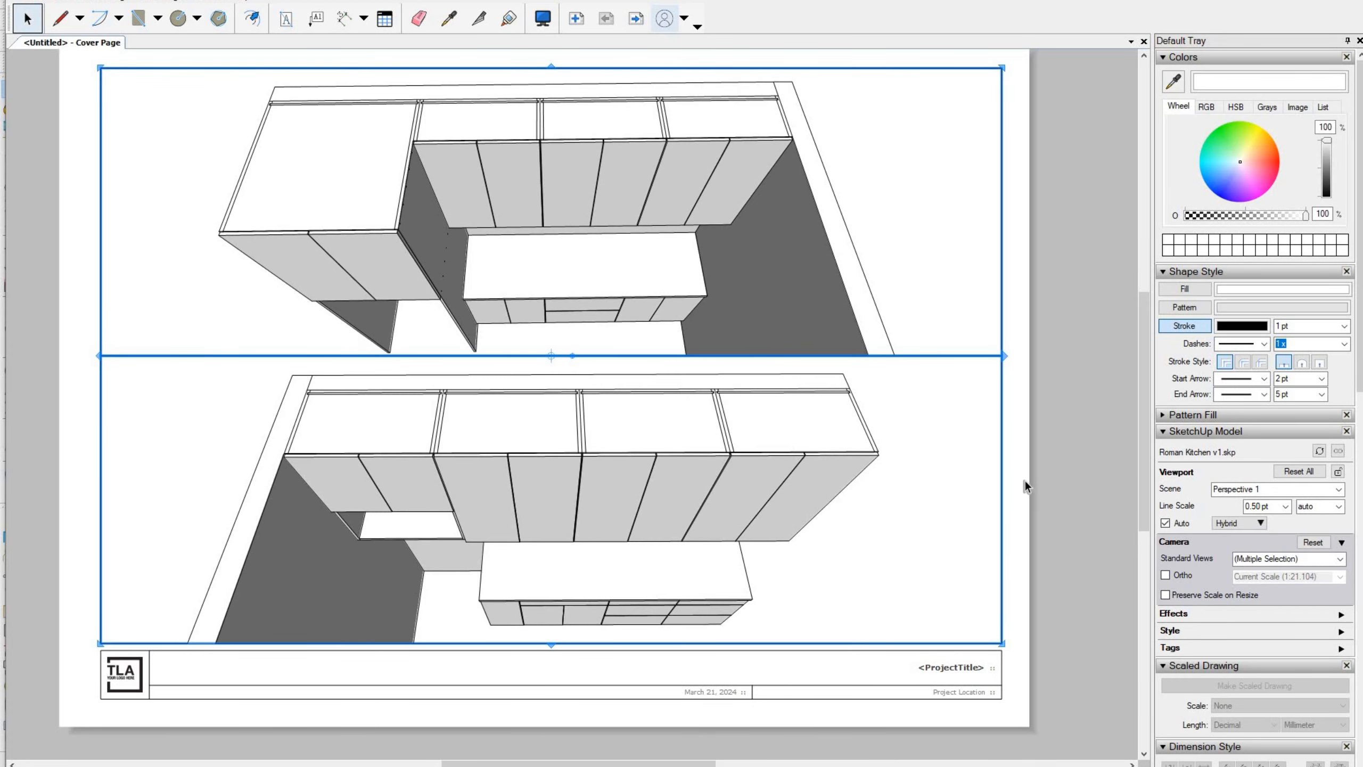
pyautogui.scroll(-3, 179, 409)
# Step: Switch the inside page viewport to the Base Plan scene at 3/4" = 1'-0" scale and move it against the frame's left edge
pyautogui.rightClick(436, 349)
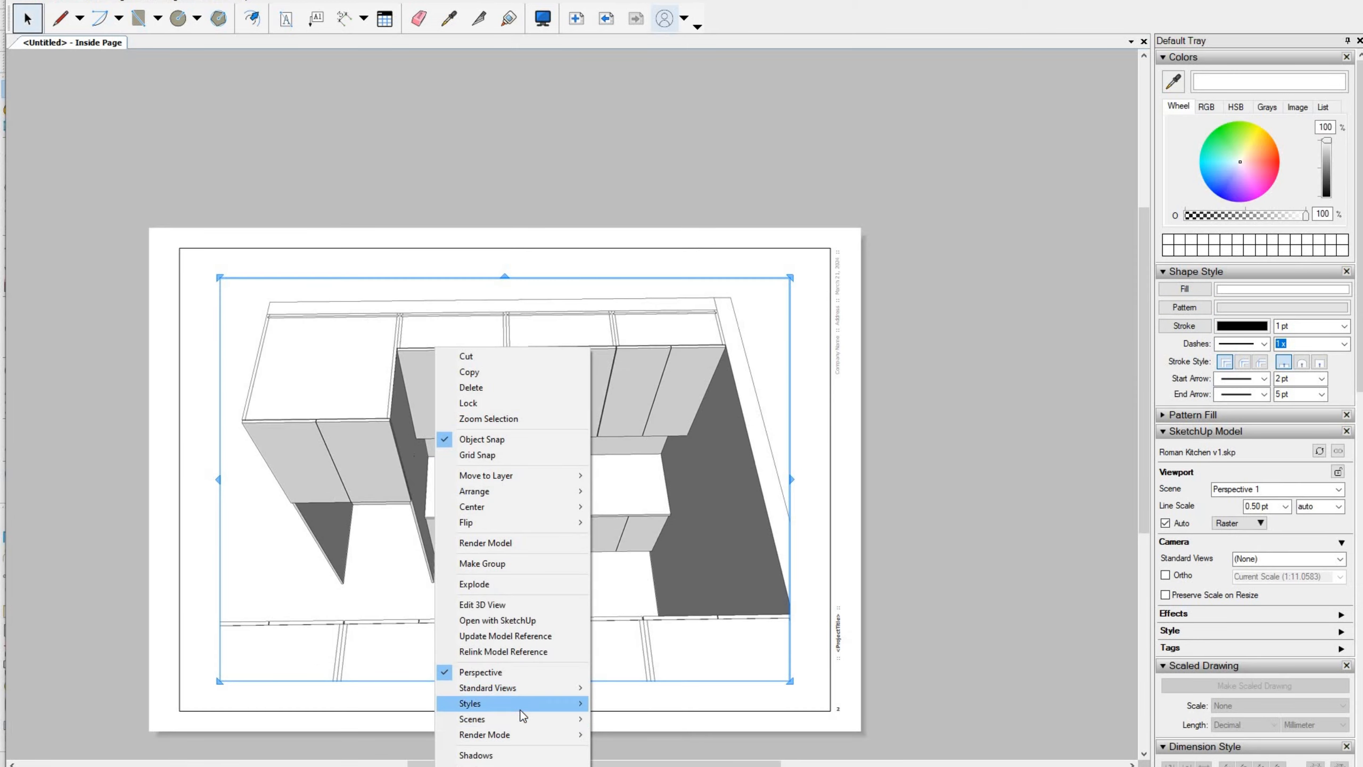
pyautogui.moveTo(523, 719)
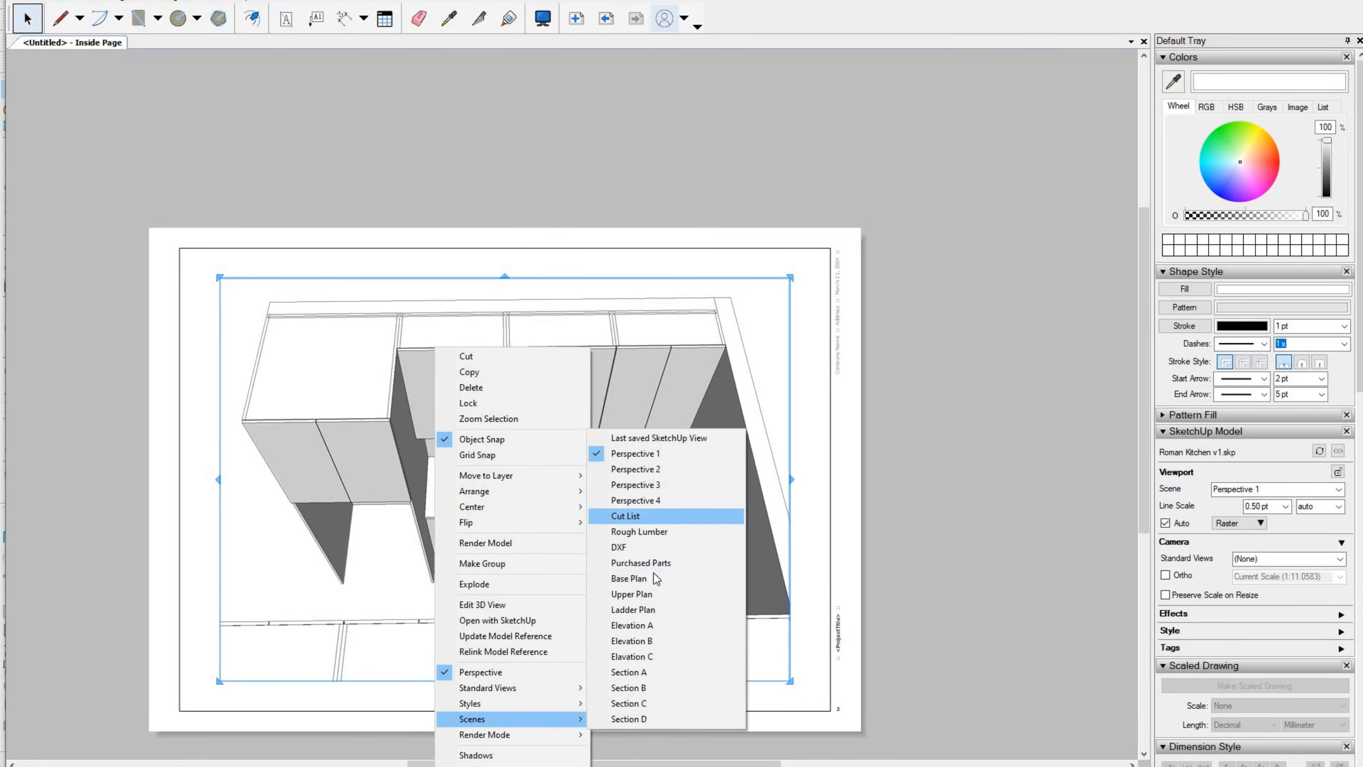
pyautogui.click(757, 515)
pyautogui.moveTo(639, 429)
pyautogui.mouseDown()
pyautogui.moveTo(473, 411)
pyautogui.moveTo(614, 456)
pyautogui.mouseUp()
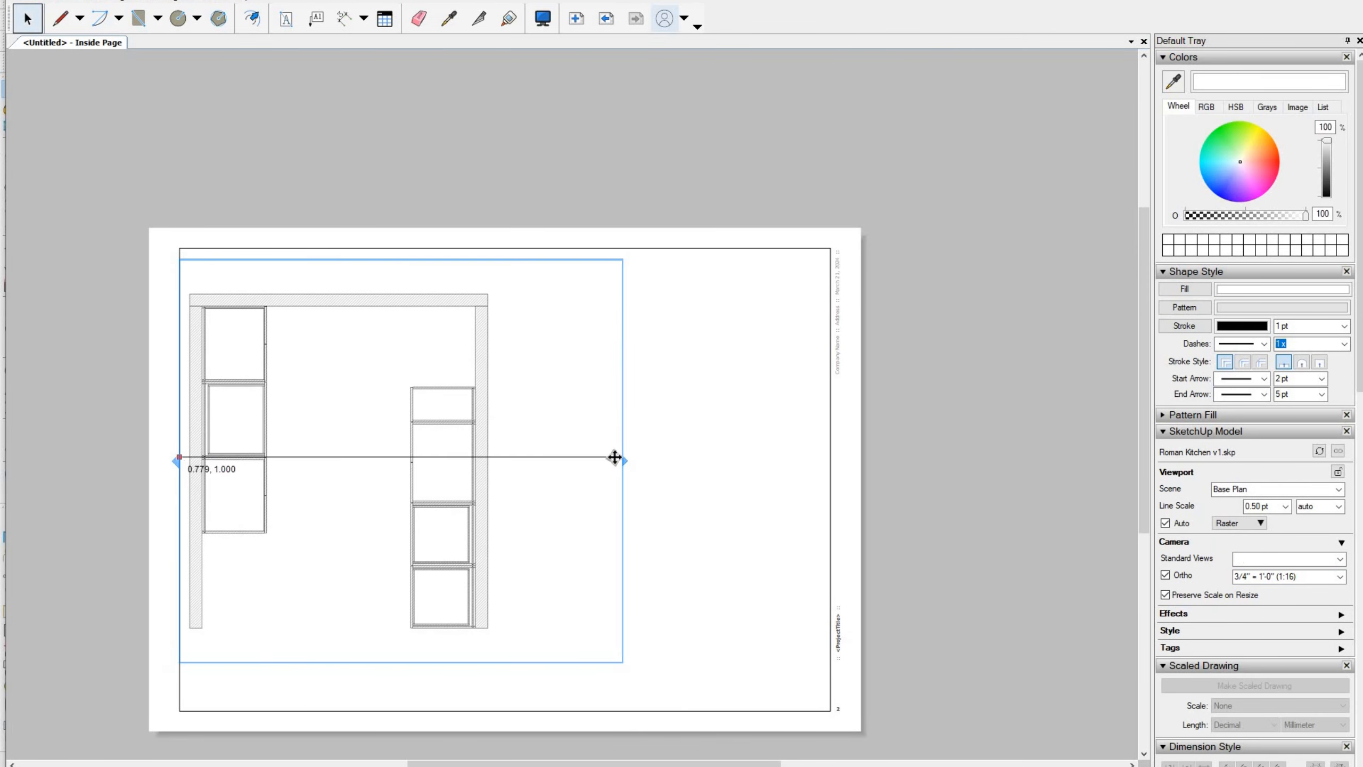
# Step: Divide the inside page frame with a vertical center line and fit the Base Plan viewport into the left half
pyautogui.click(60, 20)
pyautogui.press('space')
pyautogui.moveTo(477, 507); pyautogui.dragTo(478, 471)
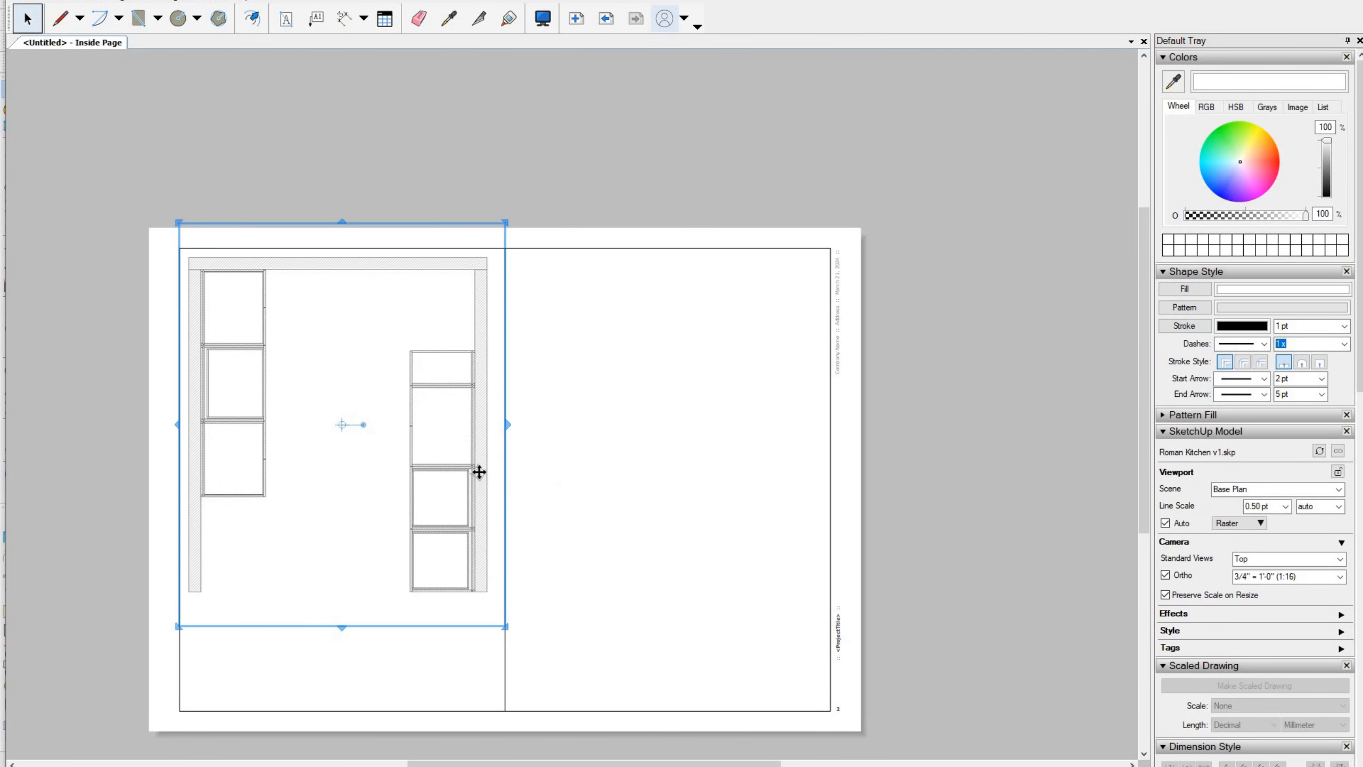
# Step: Set the Base Plan viewport's render mode to Hybrid
pyautogui.rightClick(478, 472)
pyautogui.click(554, 467)
pyautogui.click(658, 487)
pyautogui.rightClick(476, 439)
pyautogui.click(531, 31)
pyautogui.click(610, 465)
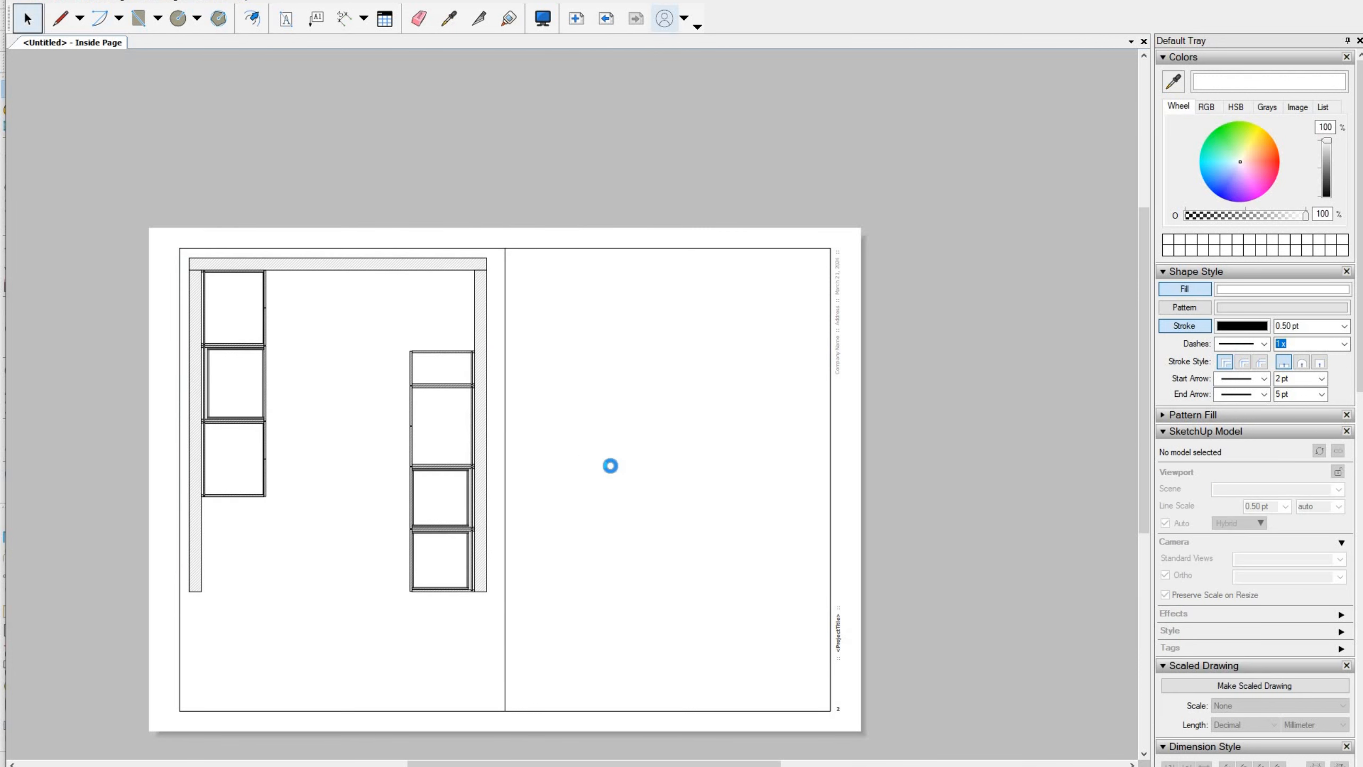